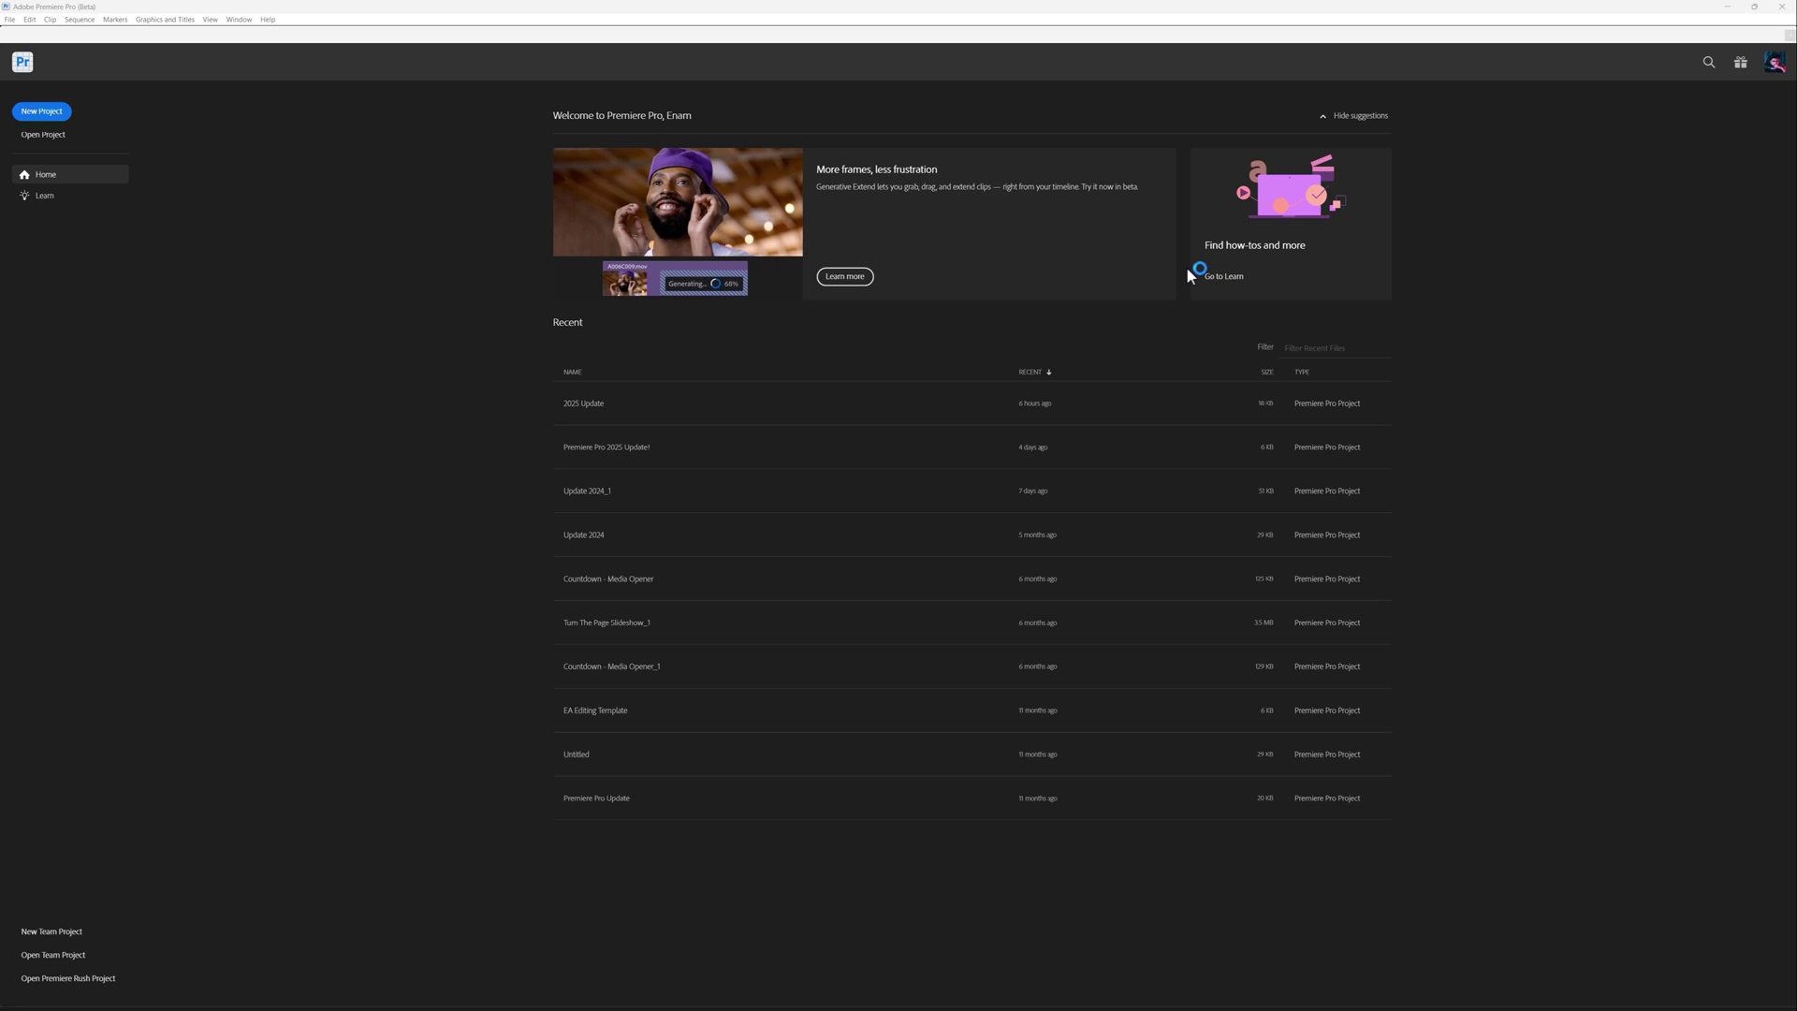
Start a new project 'Premiere Pro 2025 Update' in the current location, with no template and import mode skipped.
{"action": "left_click", "coordinate": [42, 112]}
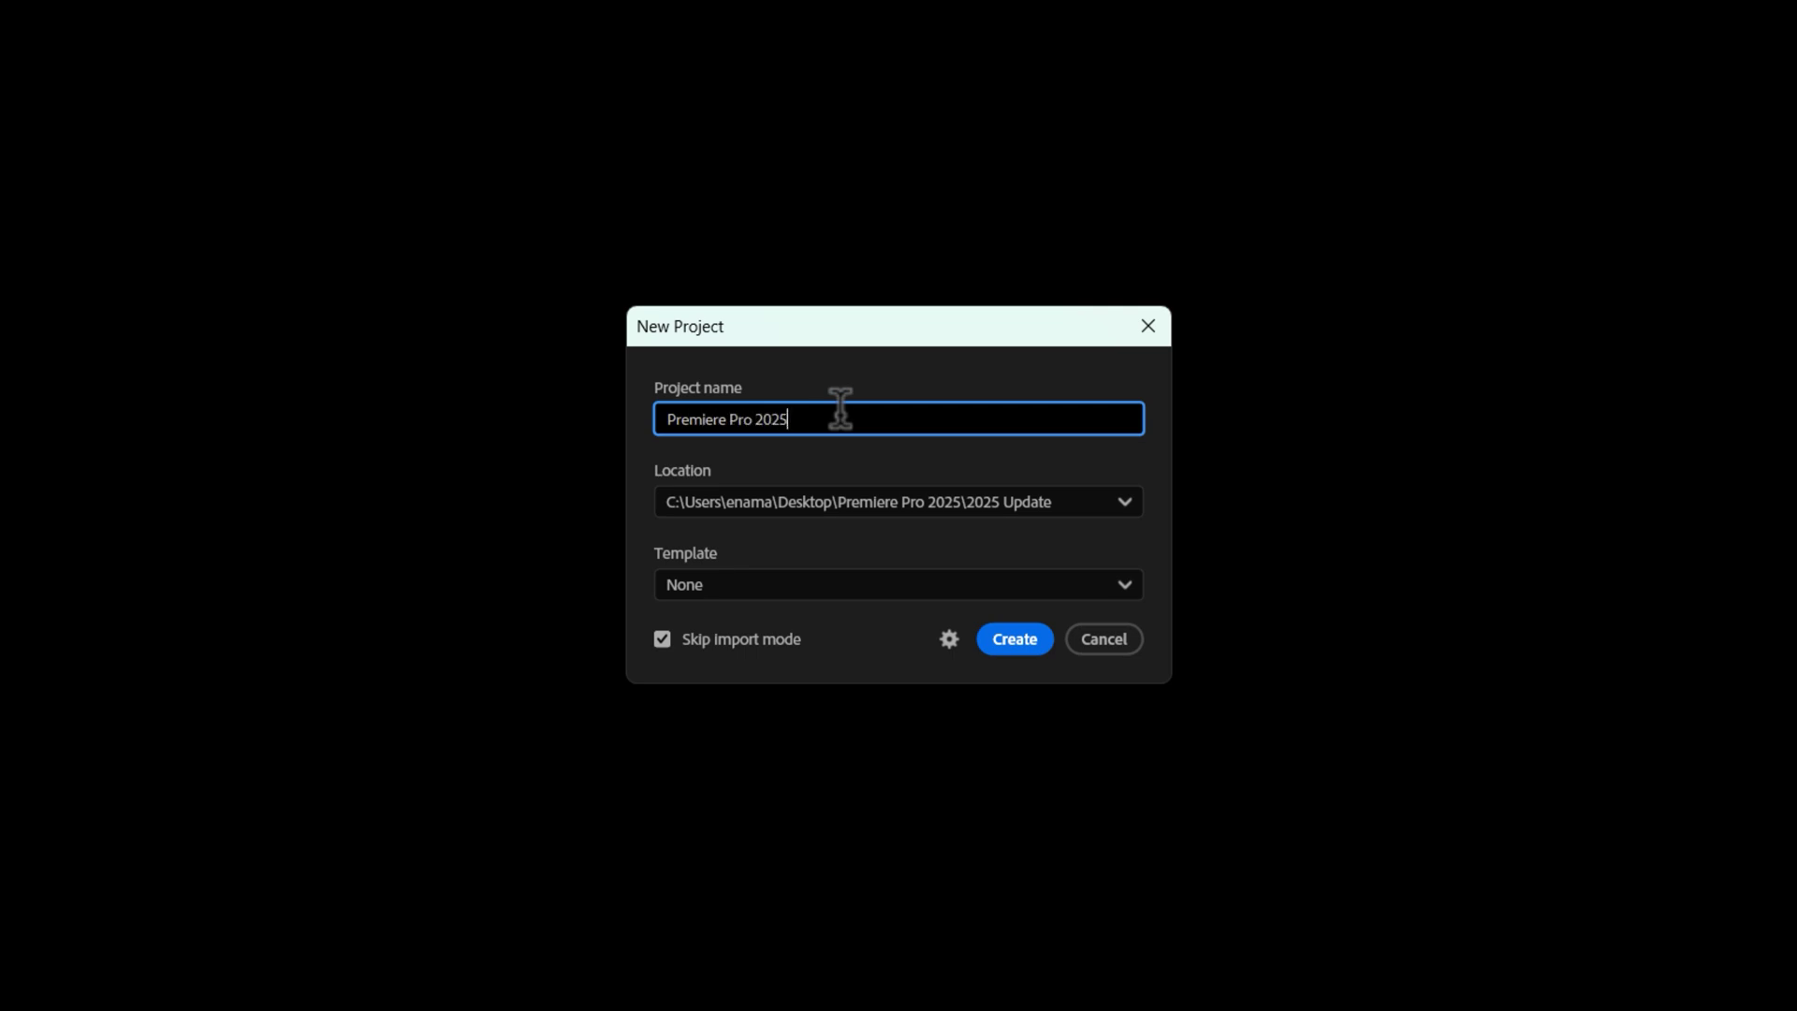
{"action": "left_click", "coordinate": [1082, 506]}
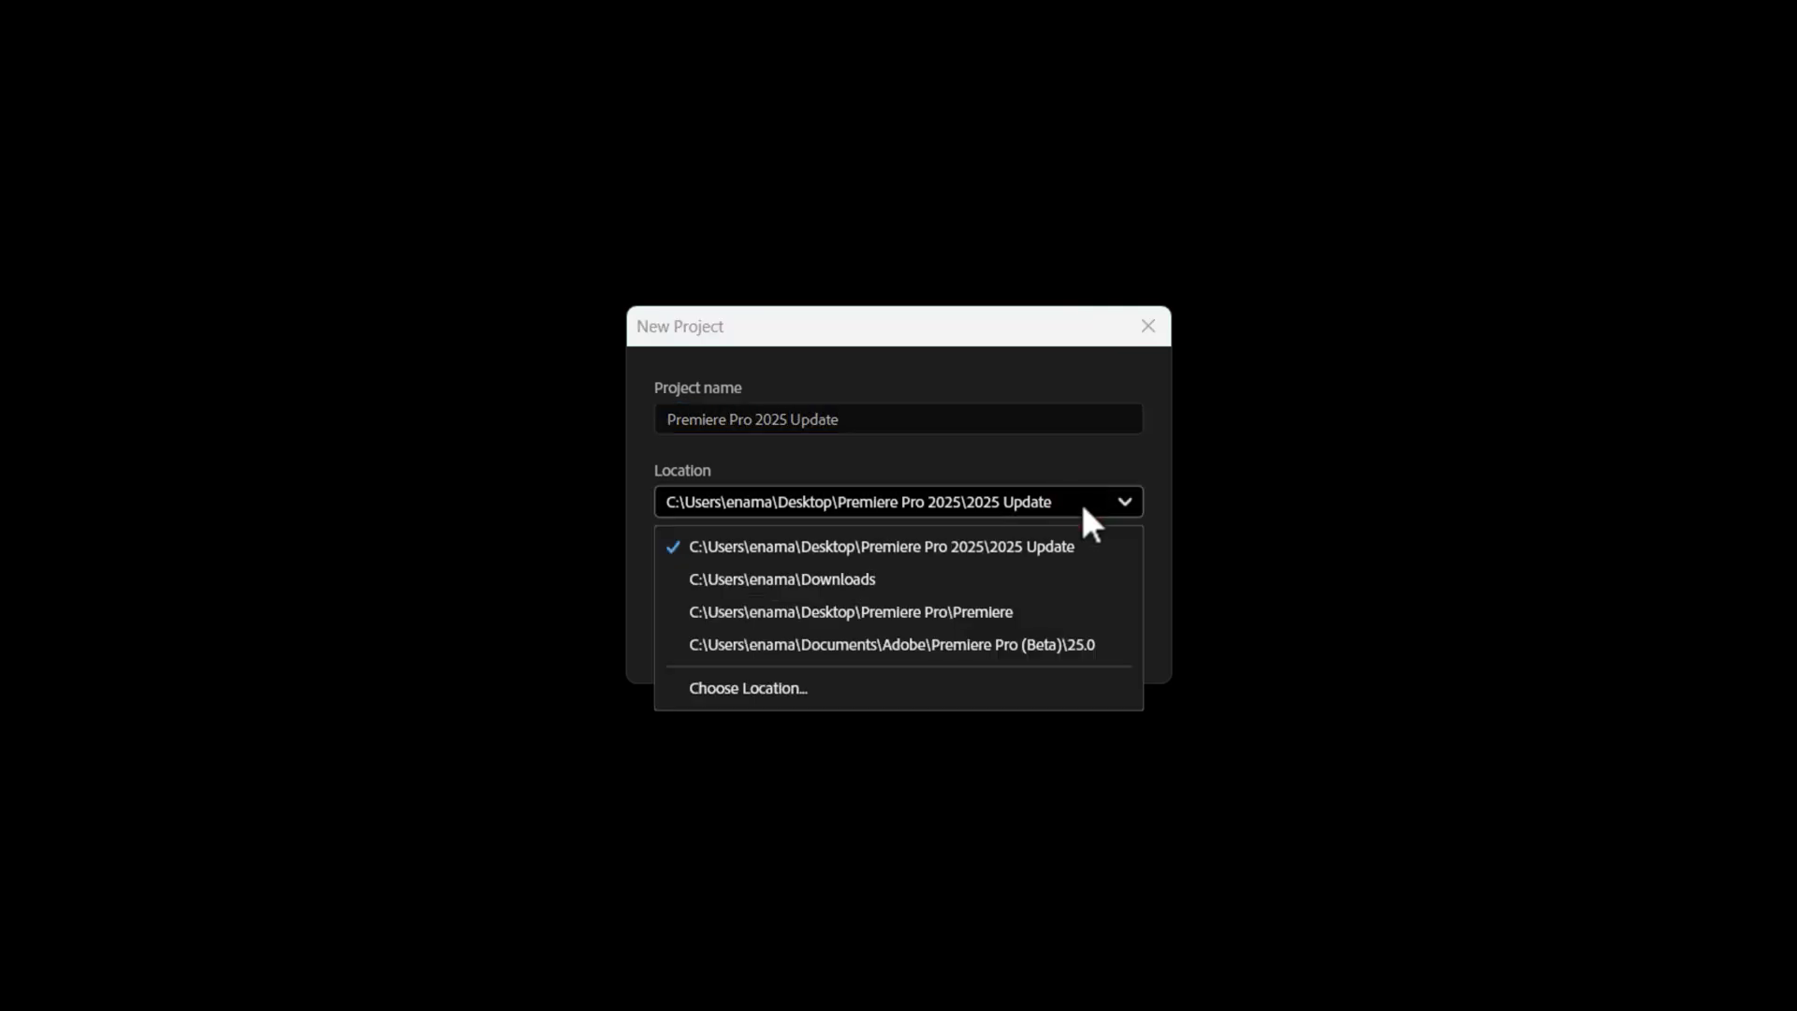
{"action": "left_click", "coordinate": [1081, 501]}
{"action": "left_click", "coordinate": [1115, 577]}
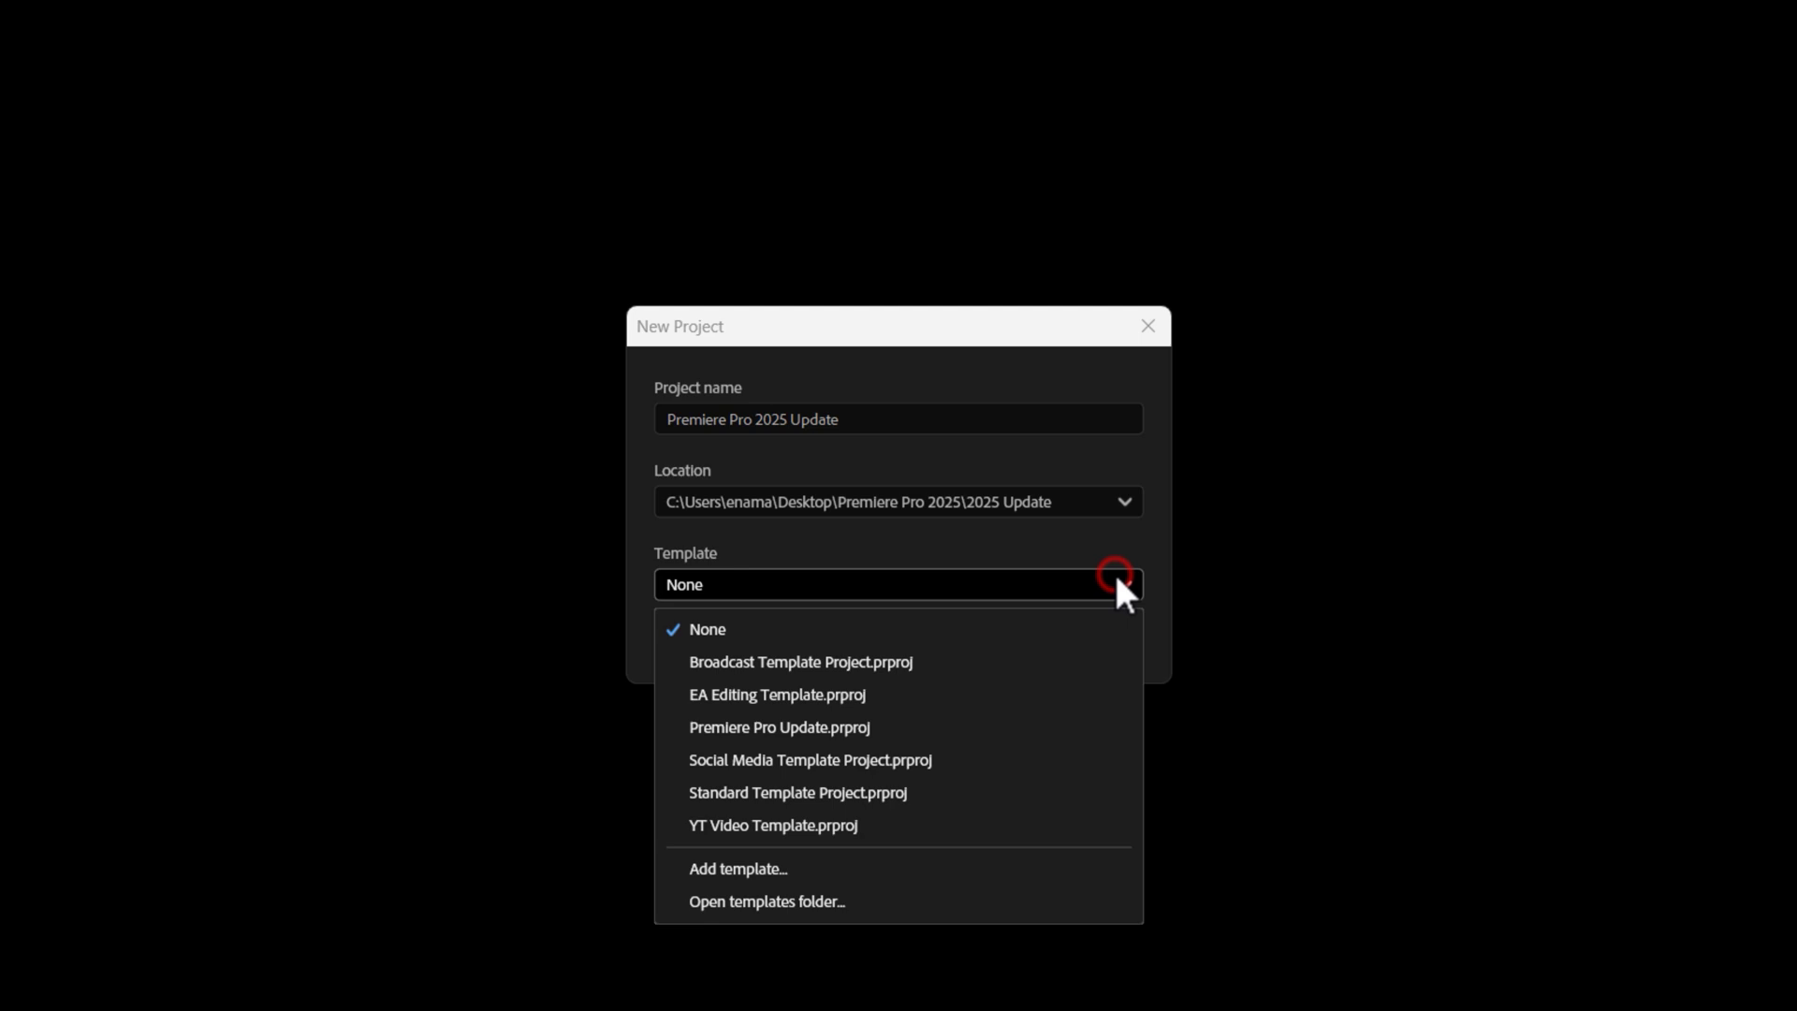
{"action": "left_click", "coordinate": [1119, 586]}
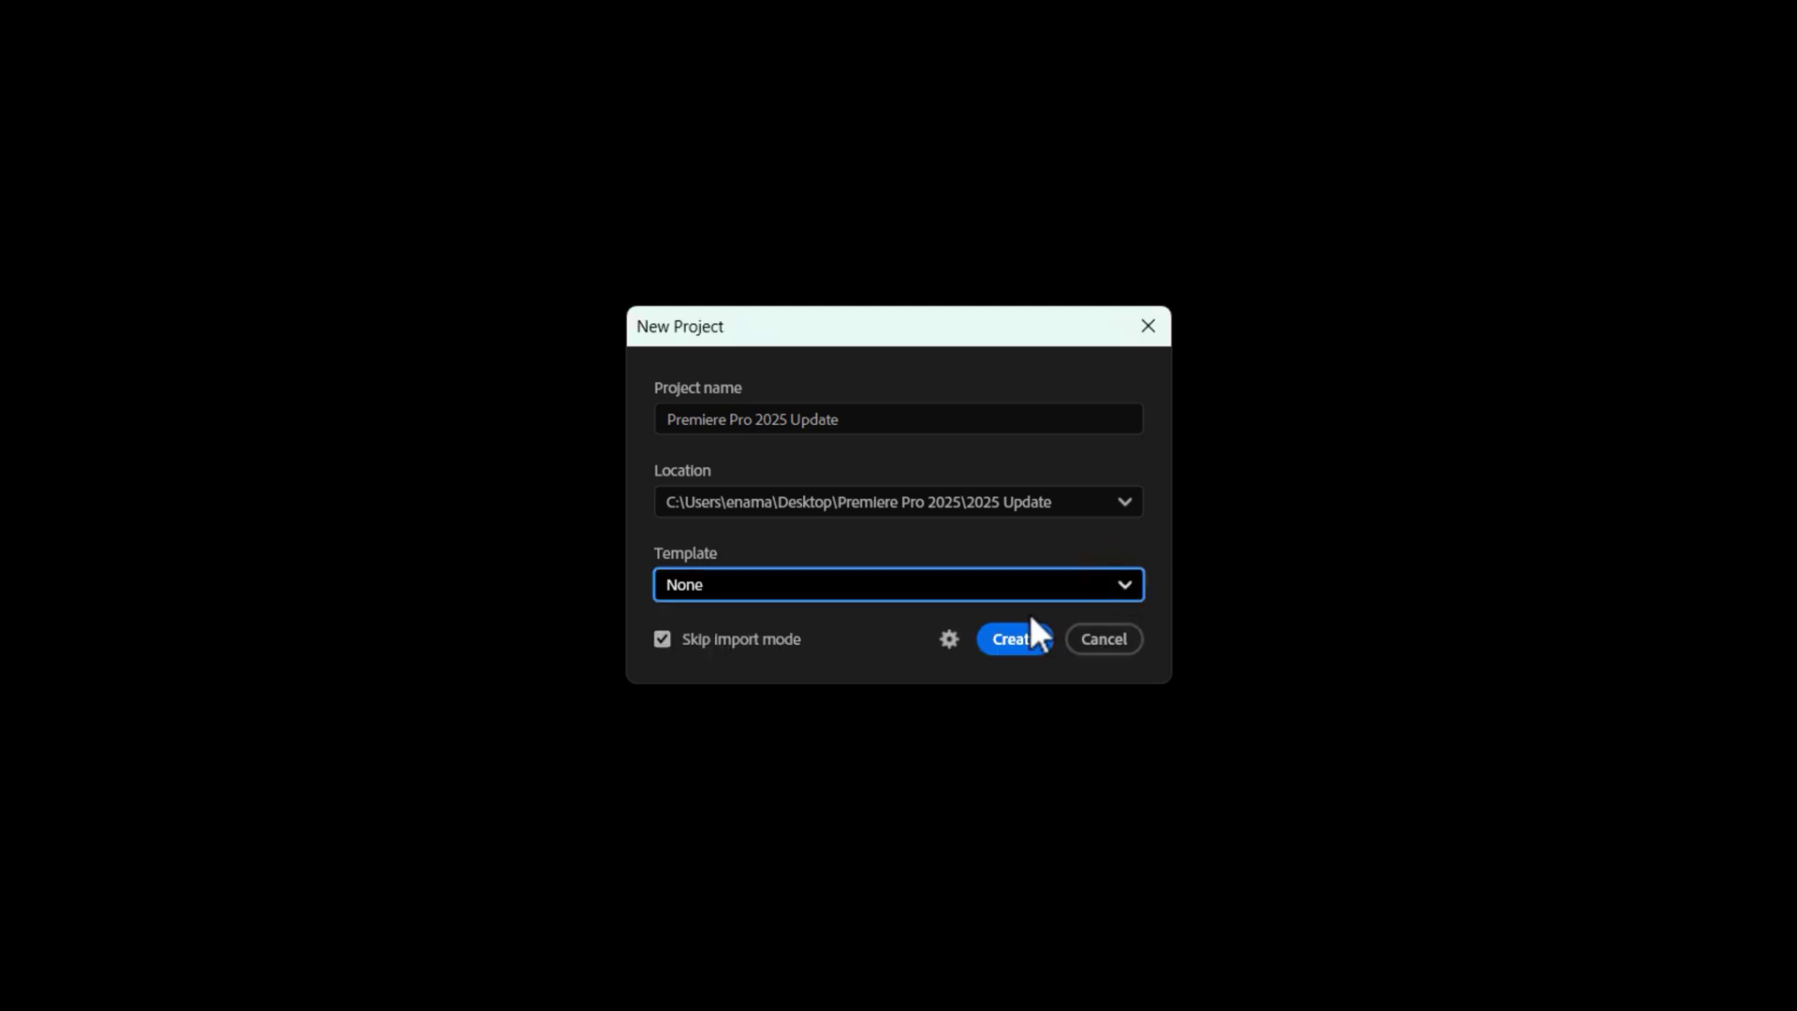
{"action": "left_click", "coordinate": [663, 640]}
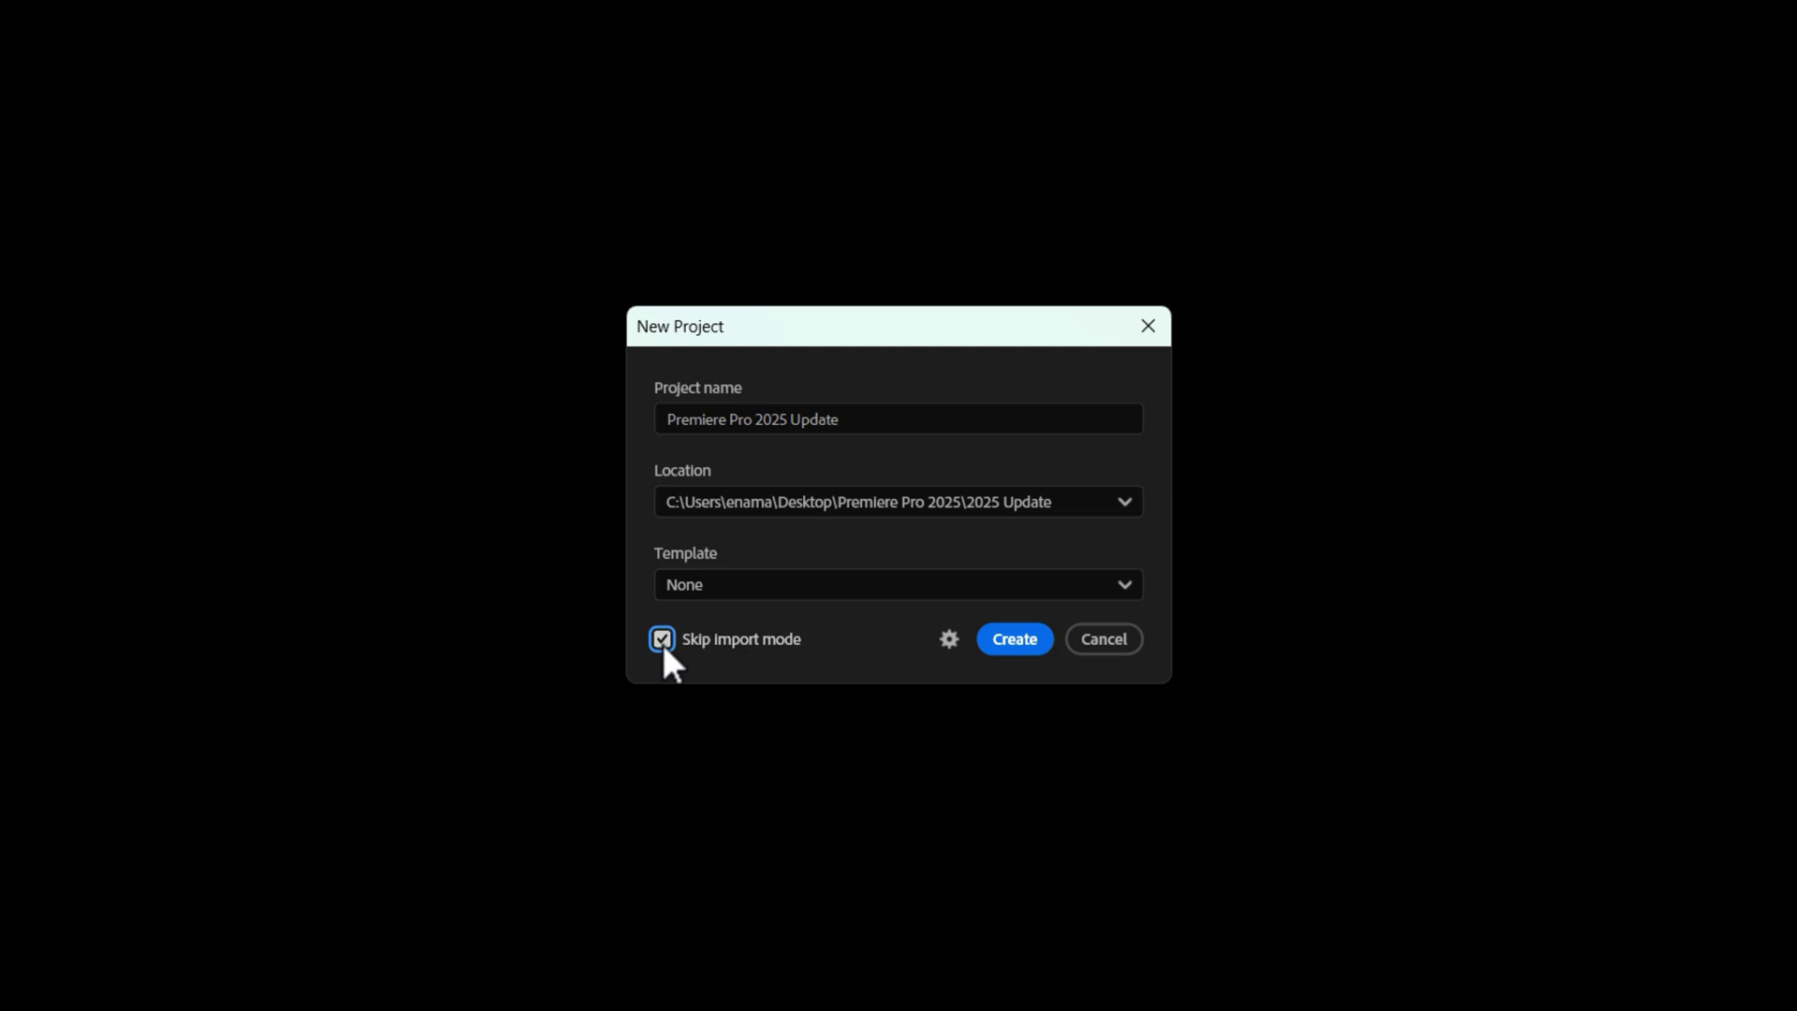
In the project settings, turn on Color Manage Auto Detected Log and Raw Media.
{"action": "left_click", "coordinate": [949, 640]}
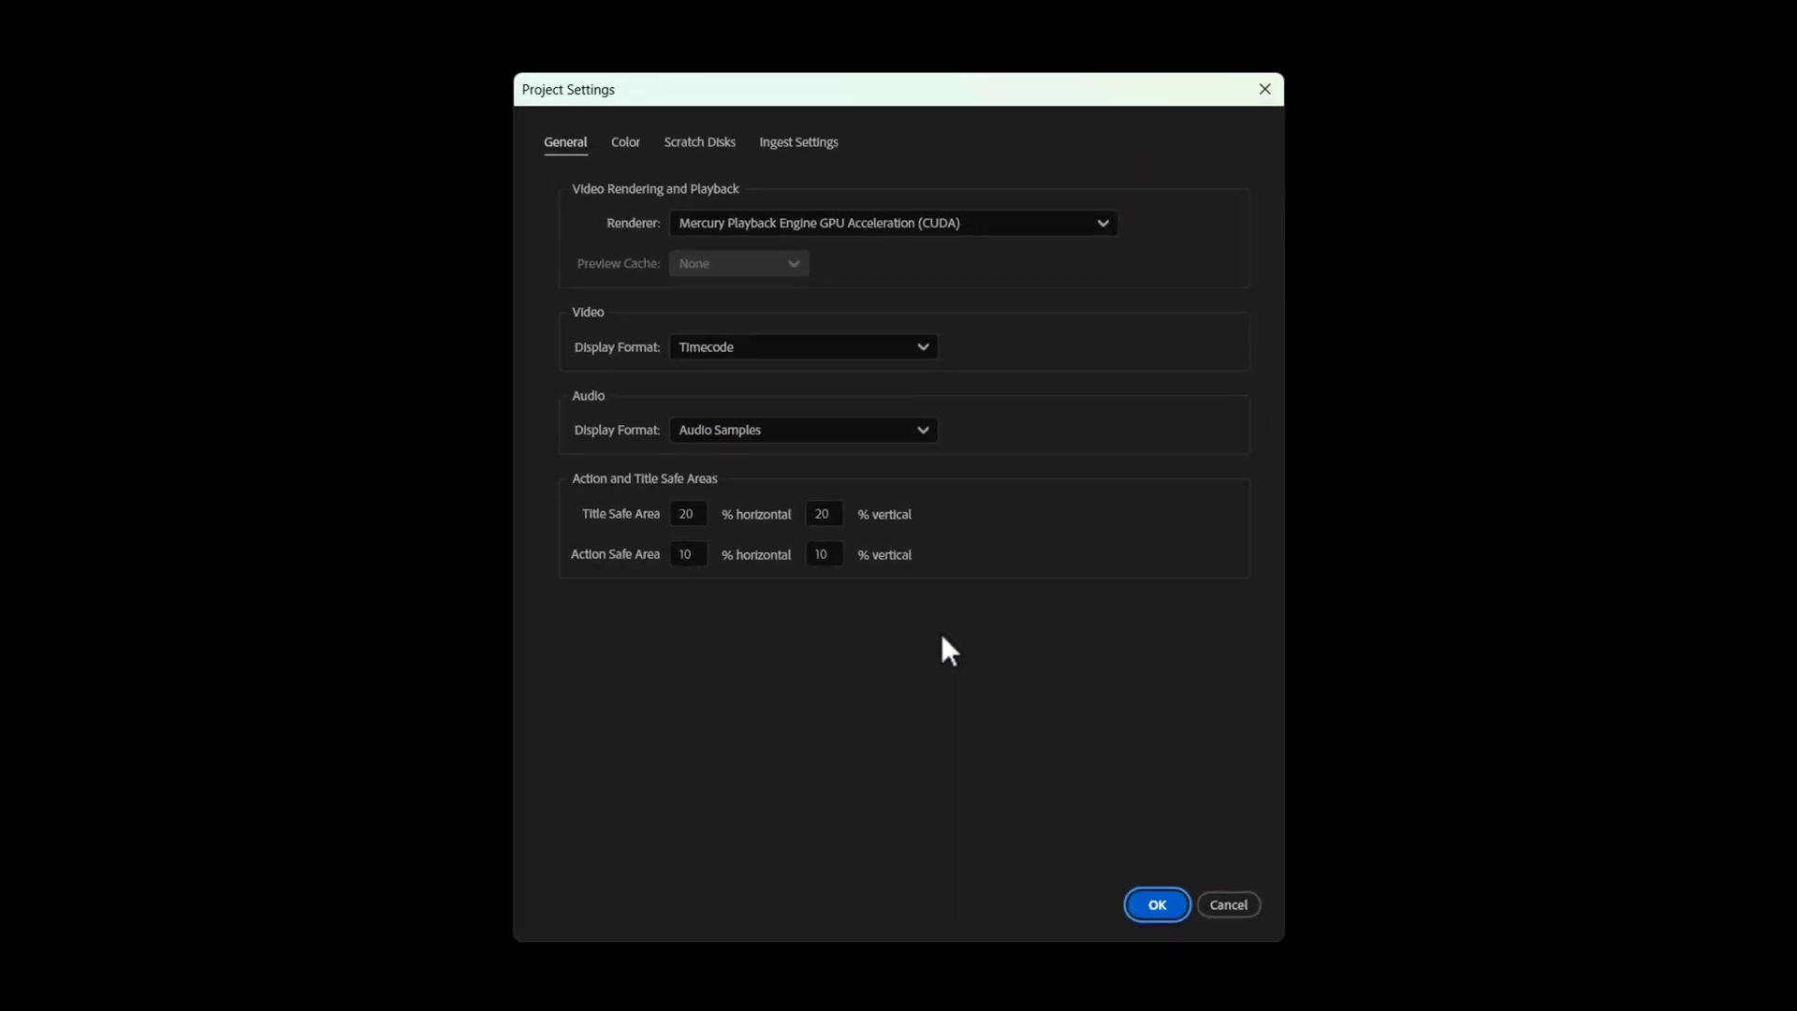
{"action": "left_click", "coordinate": [625, 142]}
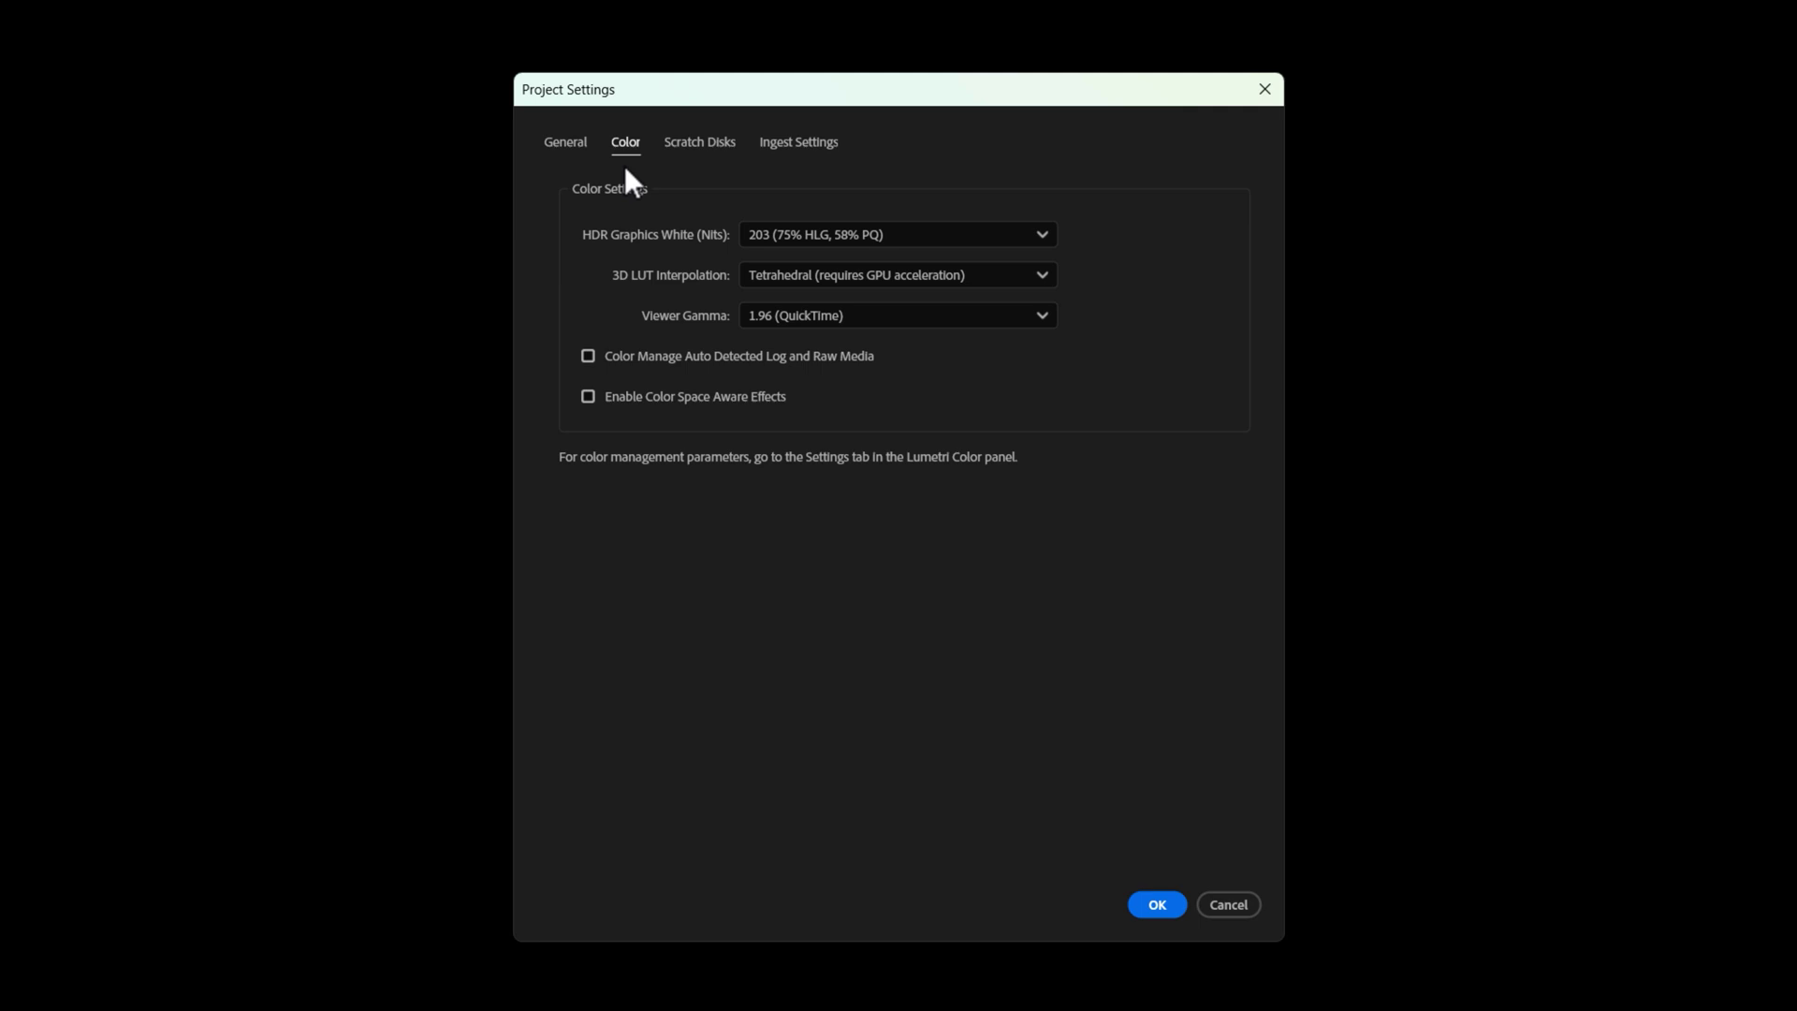
{"action": "left_click", "coordinate": [585, 360]}
Review the Scratch Disks and Ingest settings, apply the settings and create the project.
{"action": "left_click", "coordinate": [702, 150]}
{"action": "left_click", "coordinate": [817, 148]}
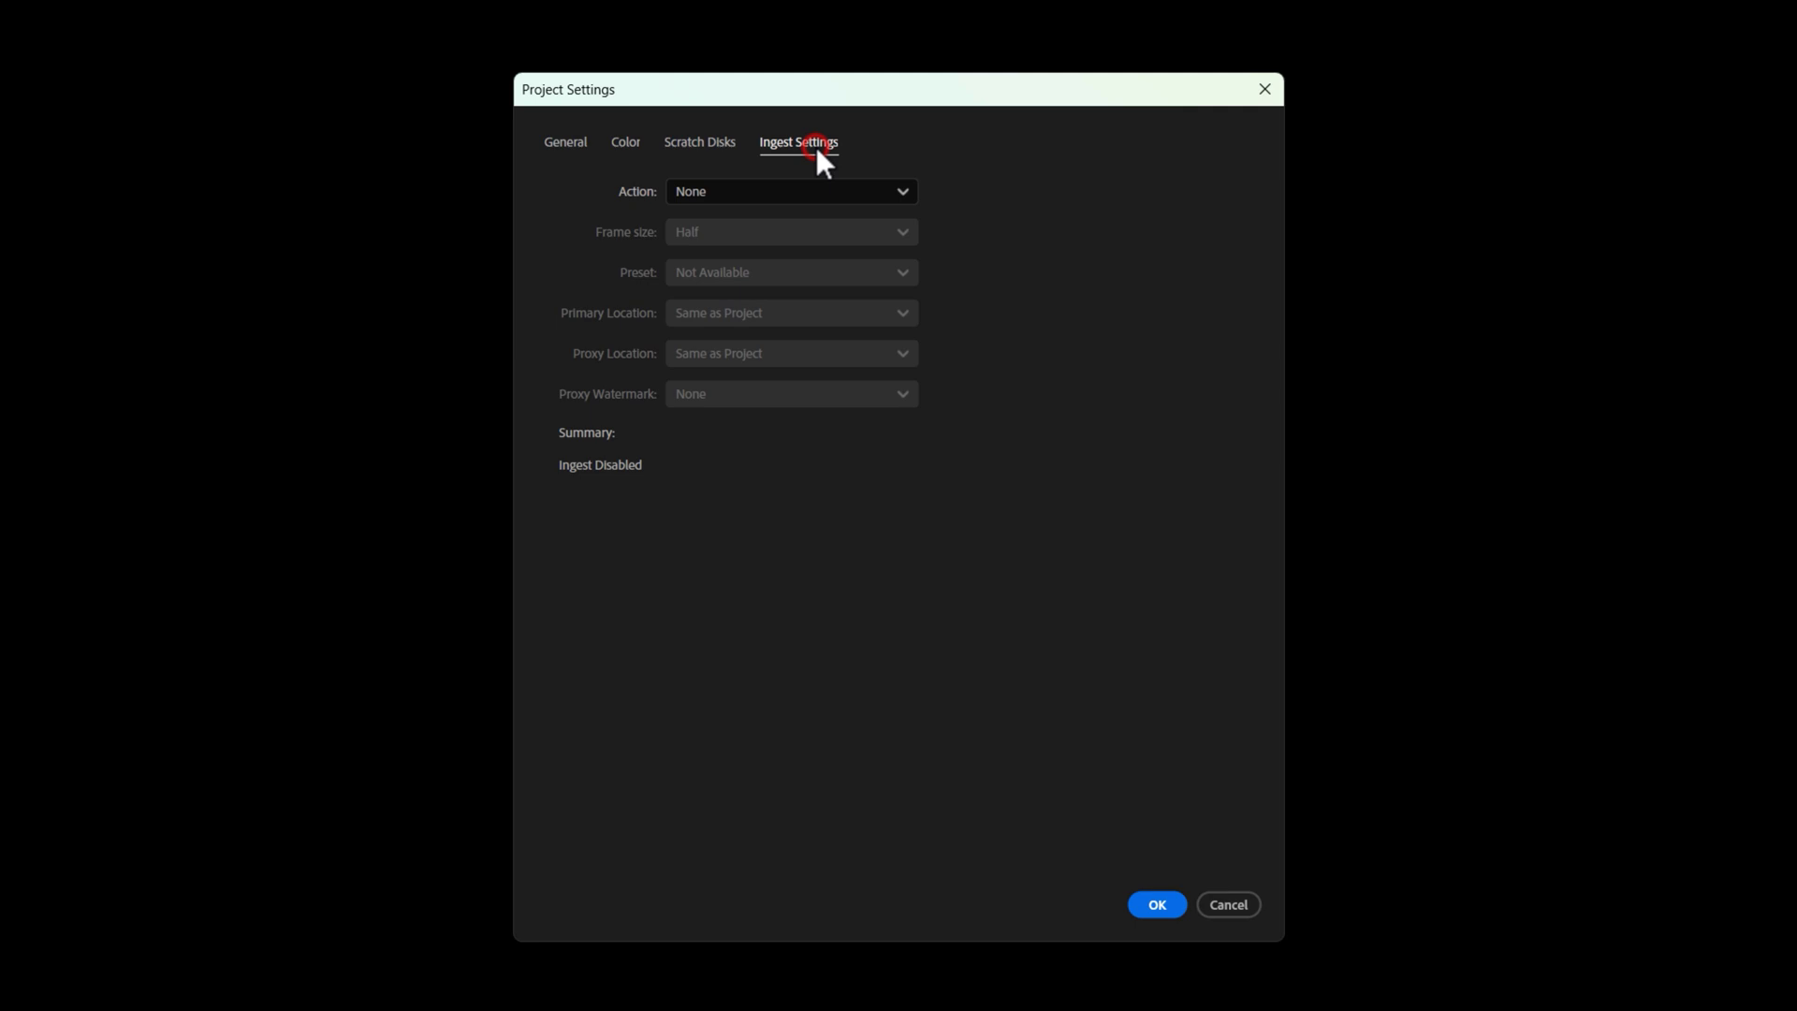
{"action": "left_click", "coordinate": [1151, 906]}
{"action": "left_click", "coordinate": [996, 629]}
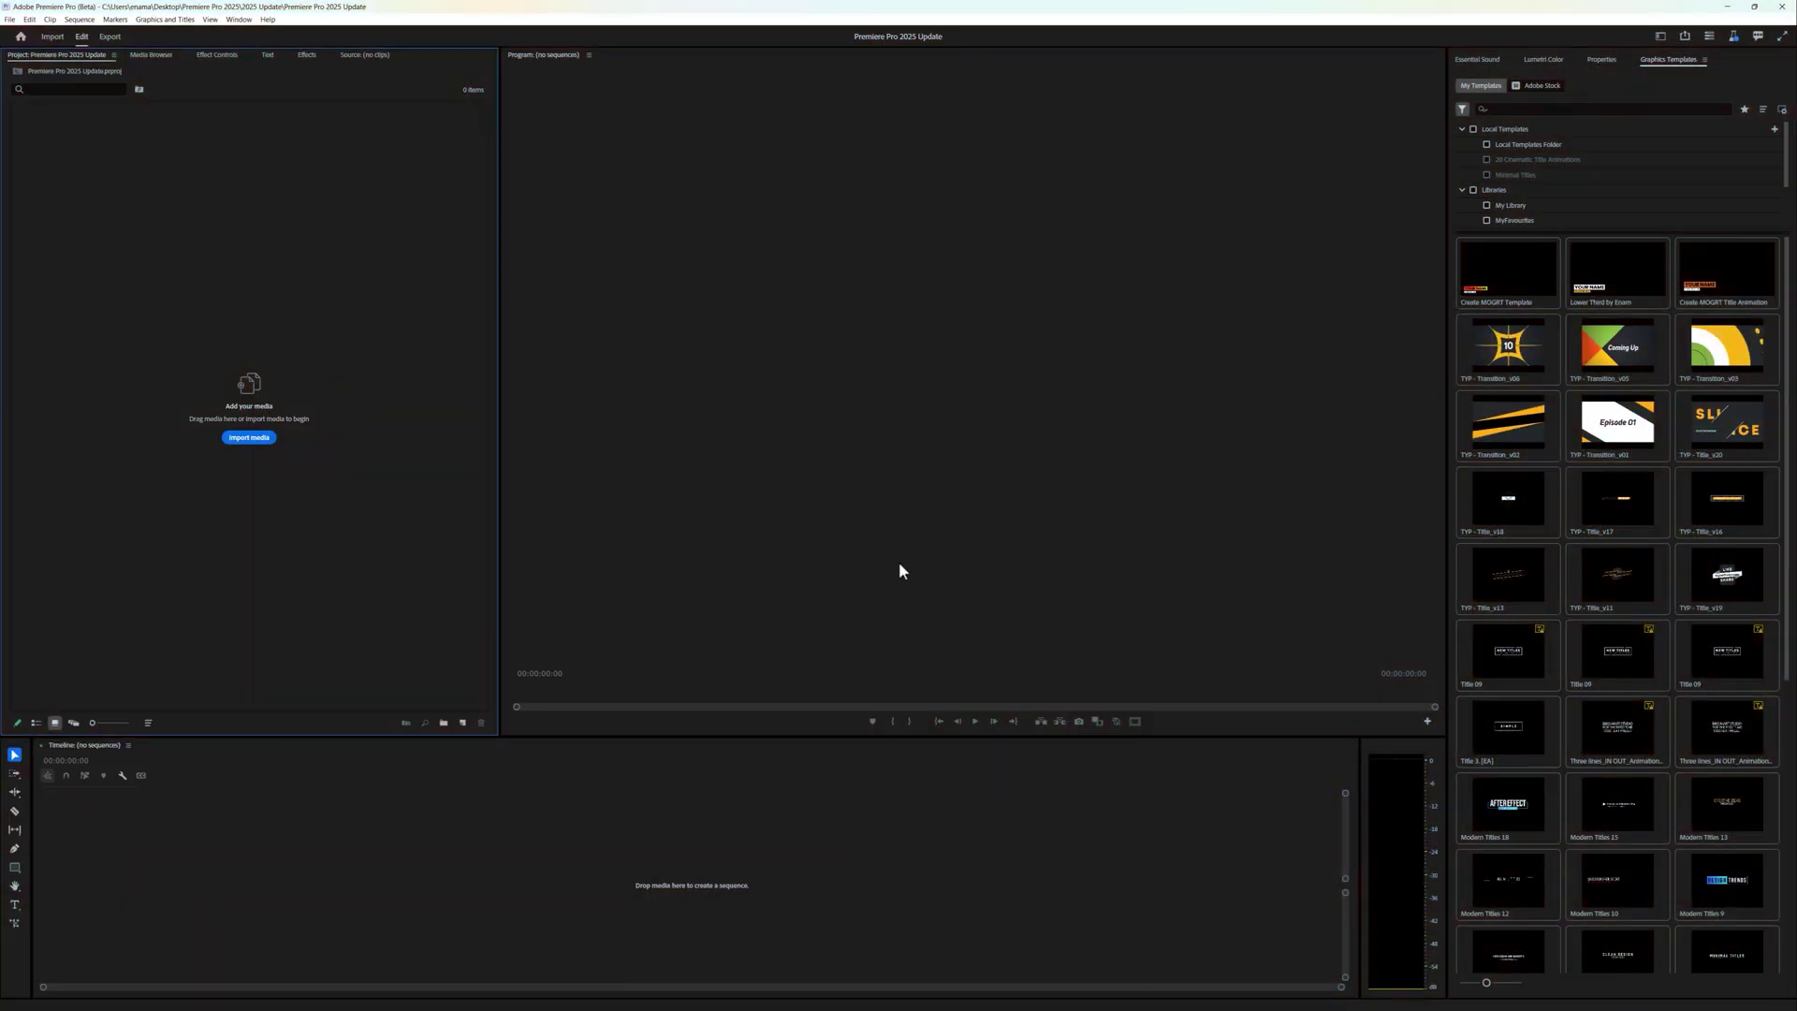
{"action": "left_click", "coordinate": [29, 18]}
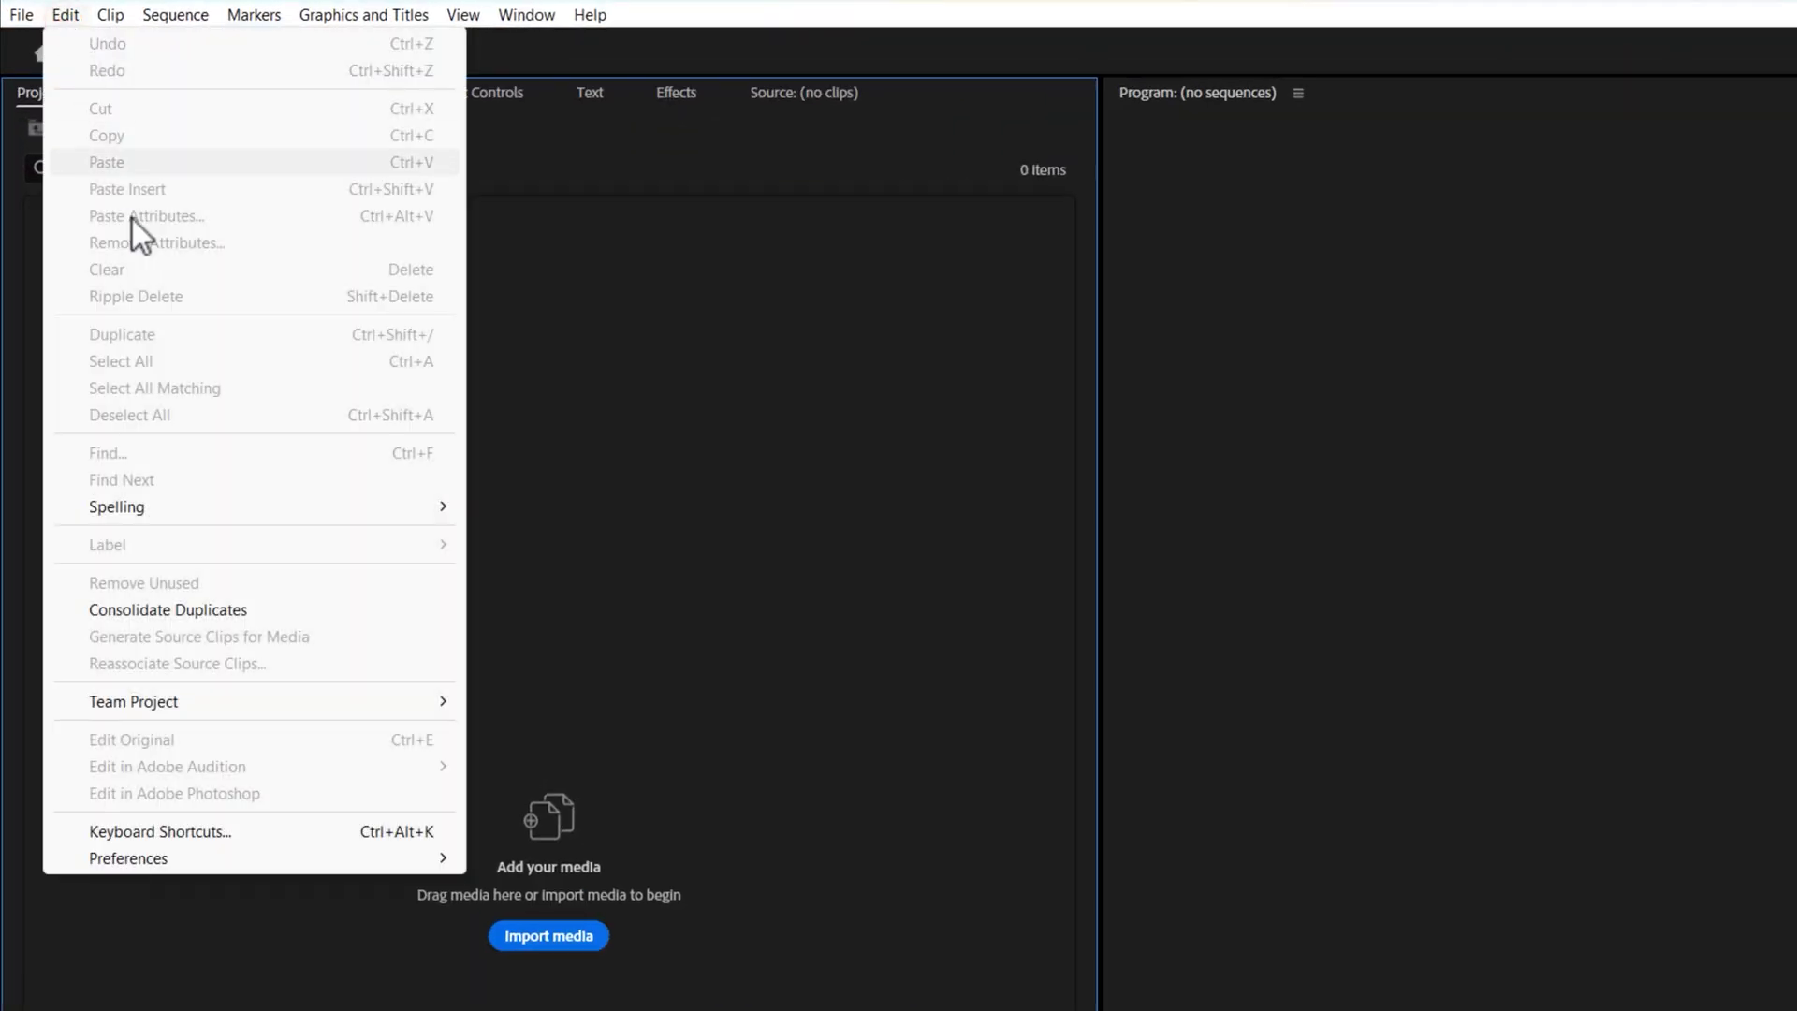
{"action": "mouse_move", "coordinate": [227, 859]}
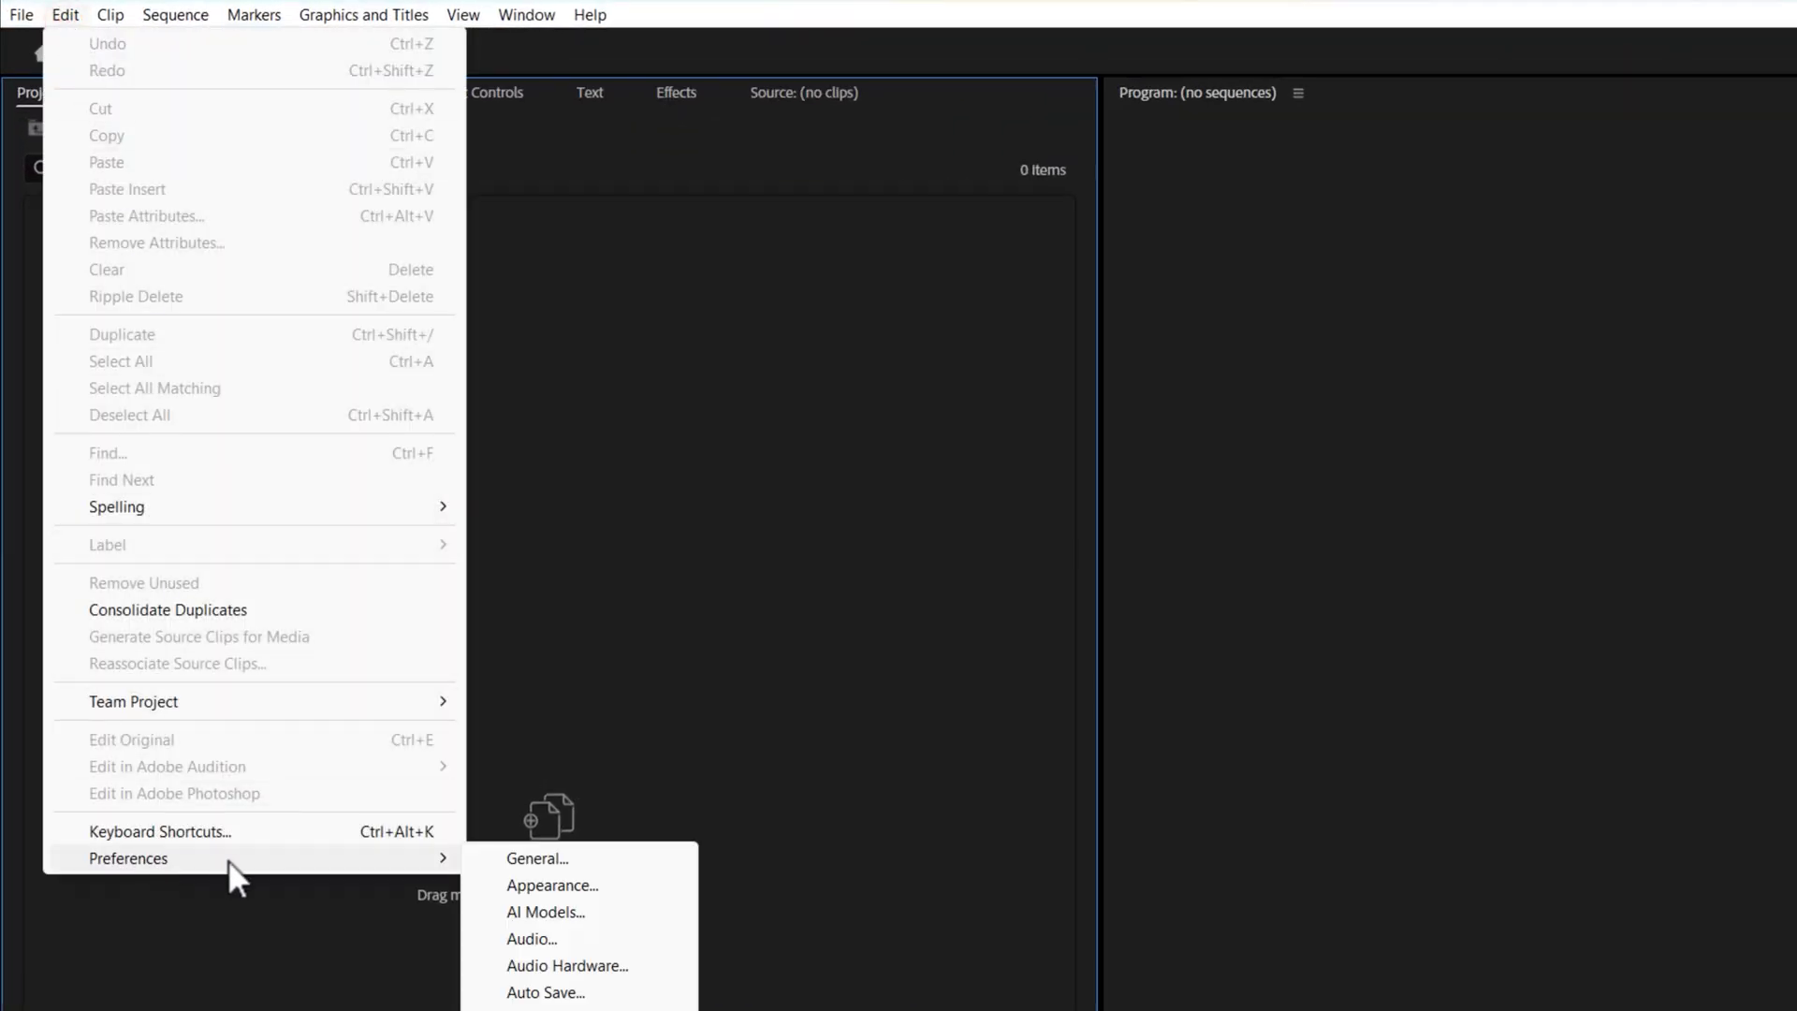
{"action": "left_click", "coordinate": [596, 888]}
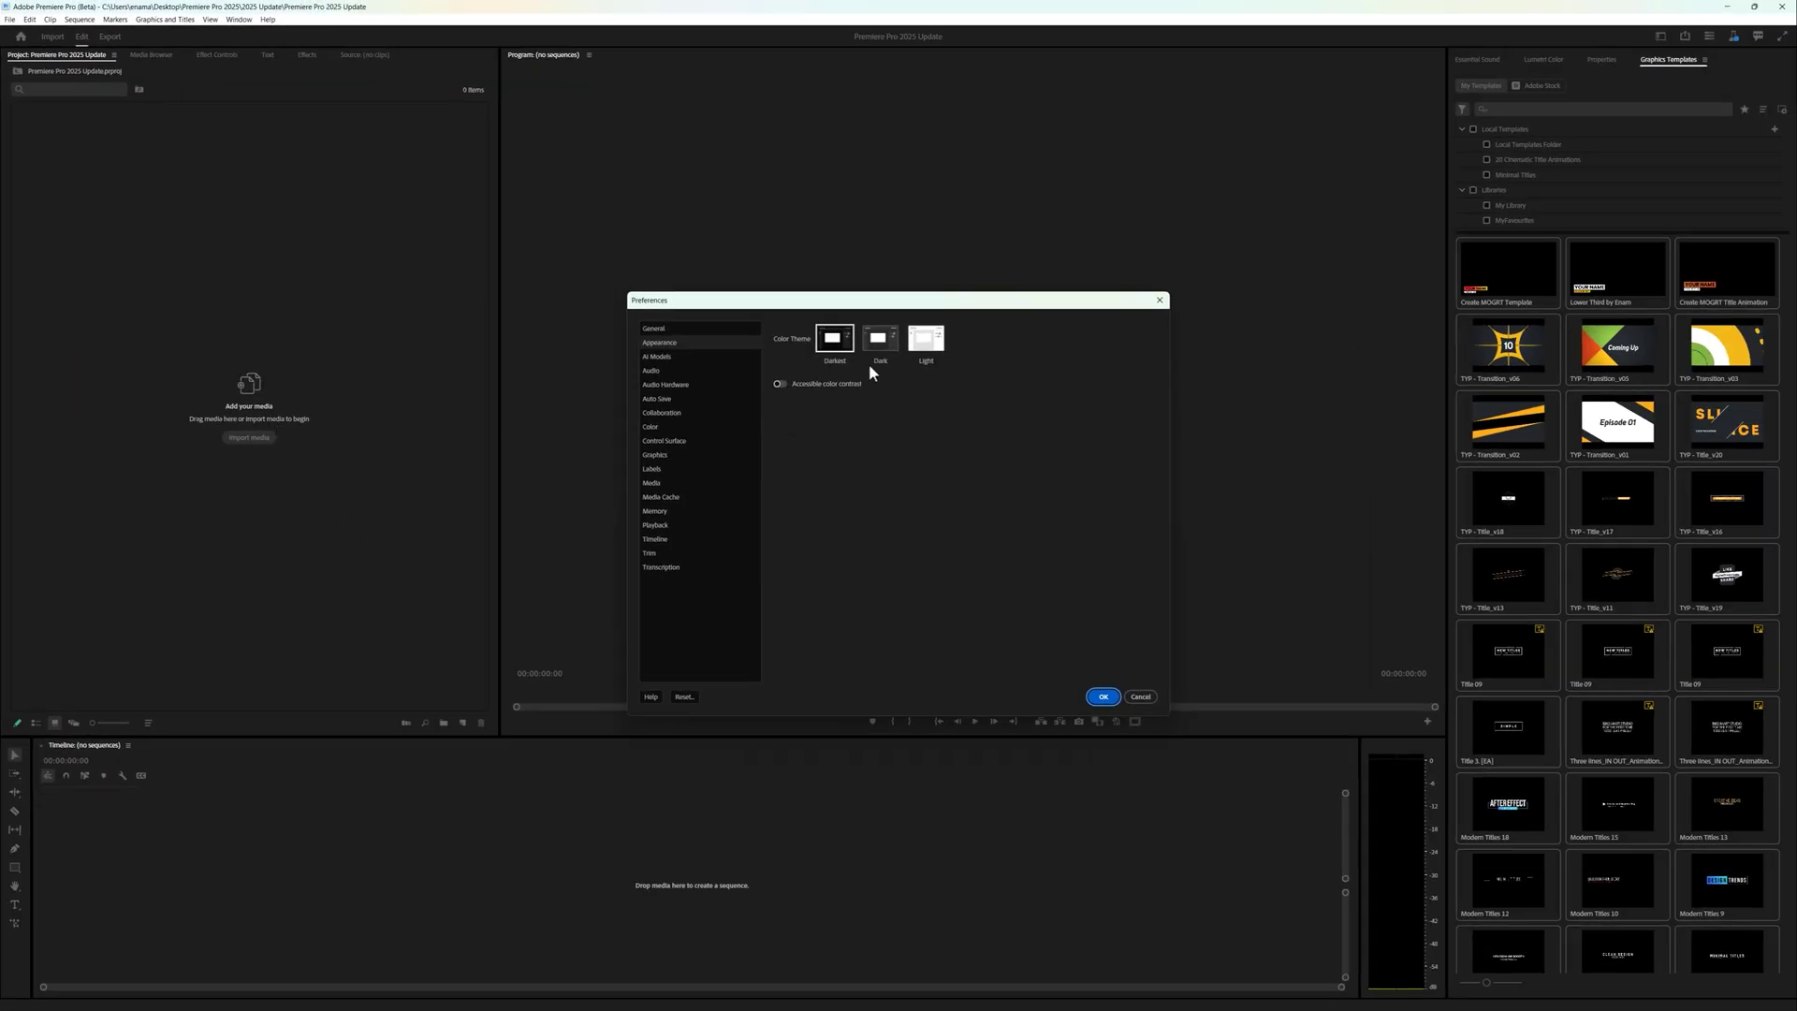
{"action": "left_click", "coordinate": [878, 344]}
{"action": "left_click", "coordinate": [926, 345]}
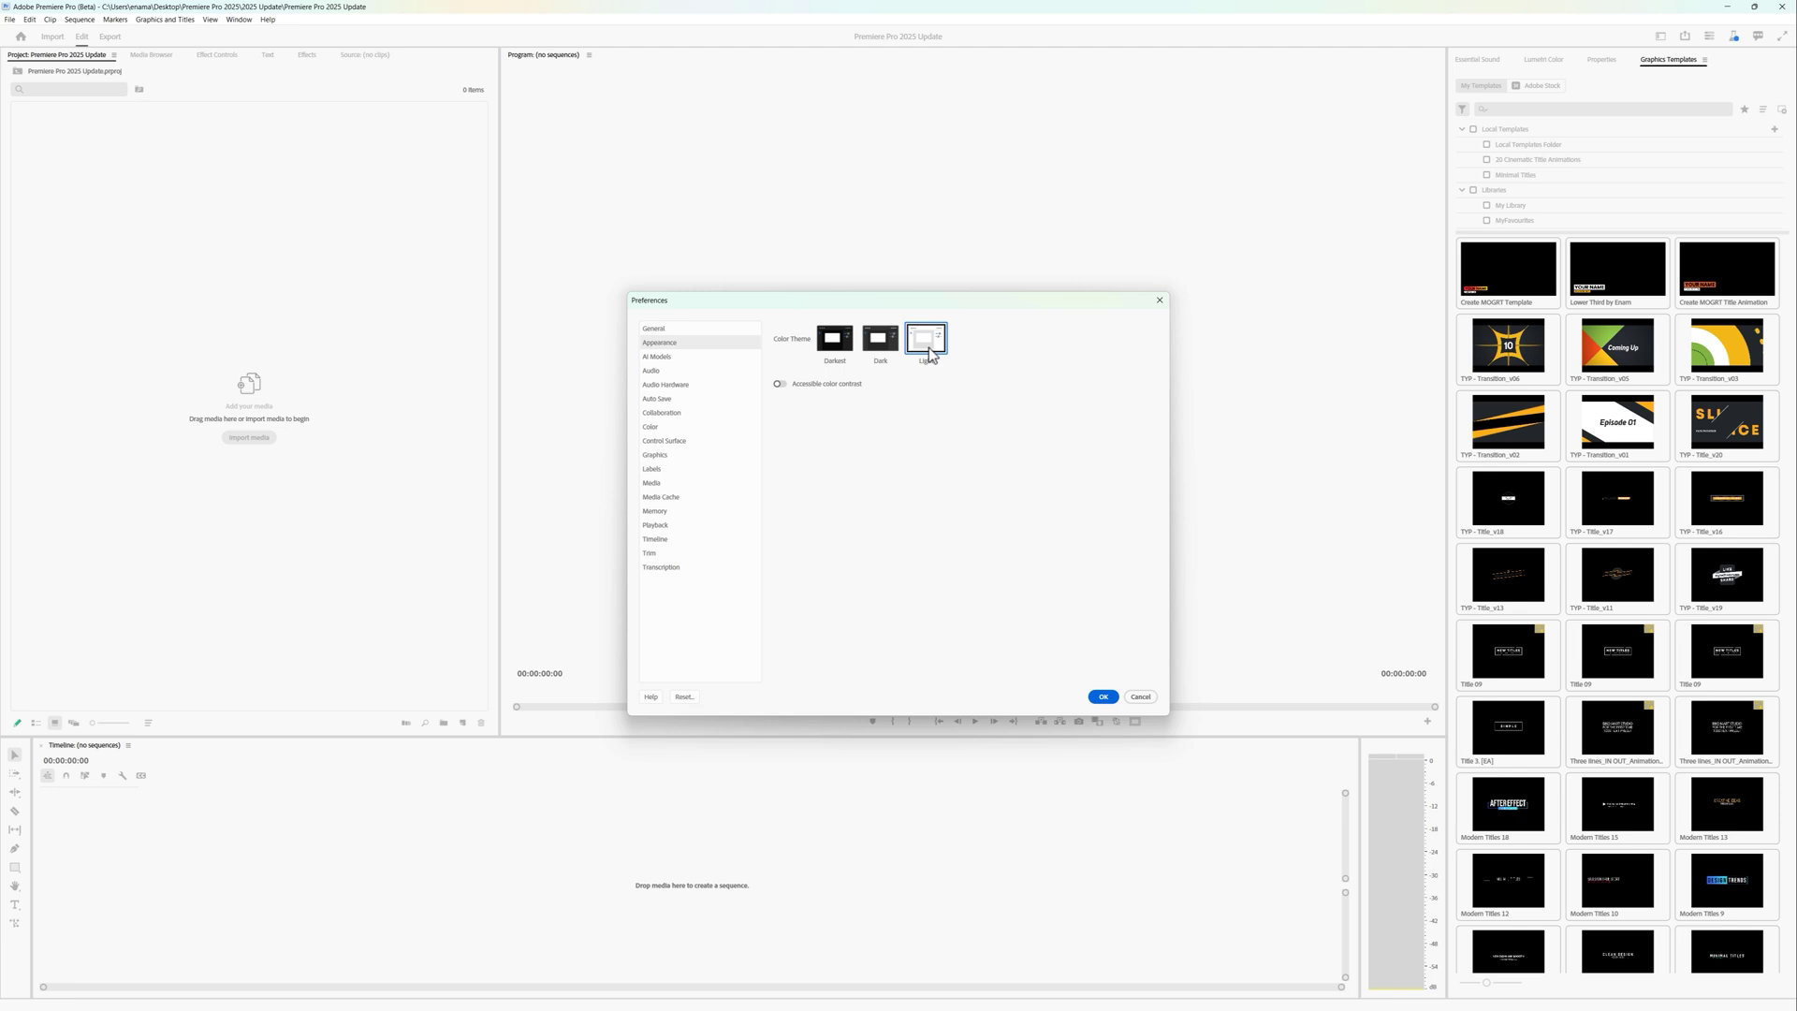
{"action": "left_click", "coordinate": [836, 344]}
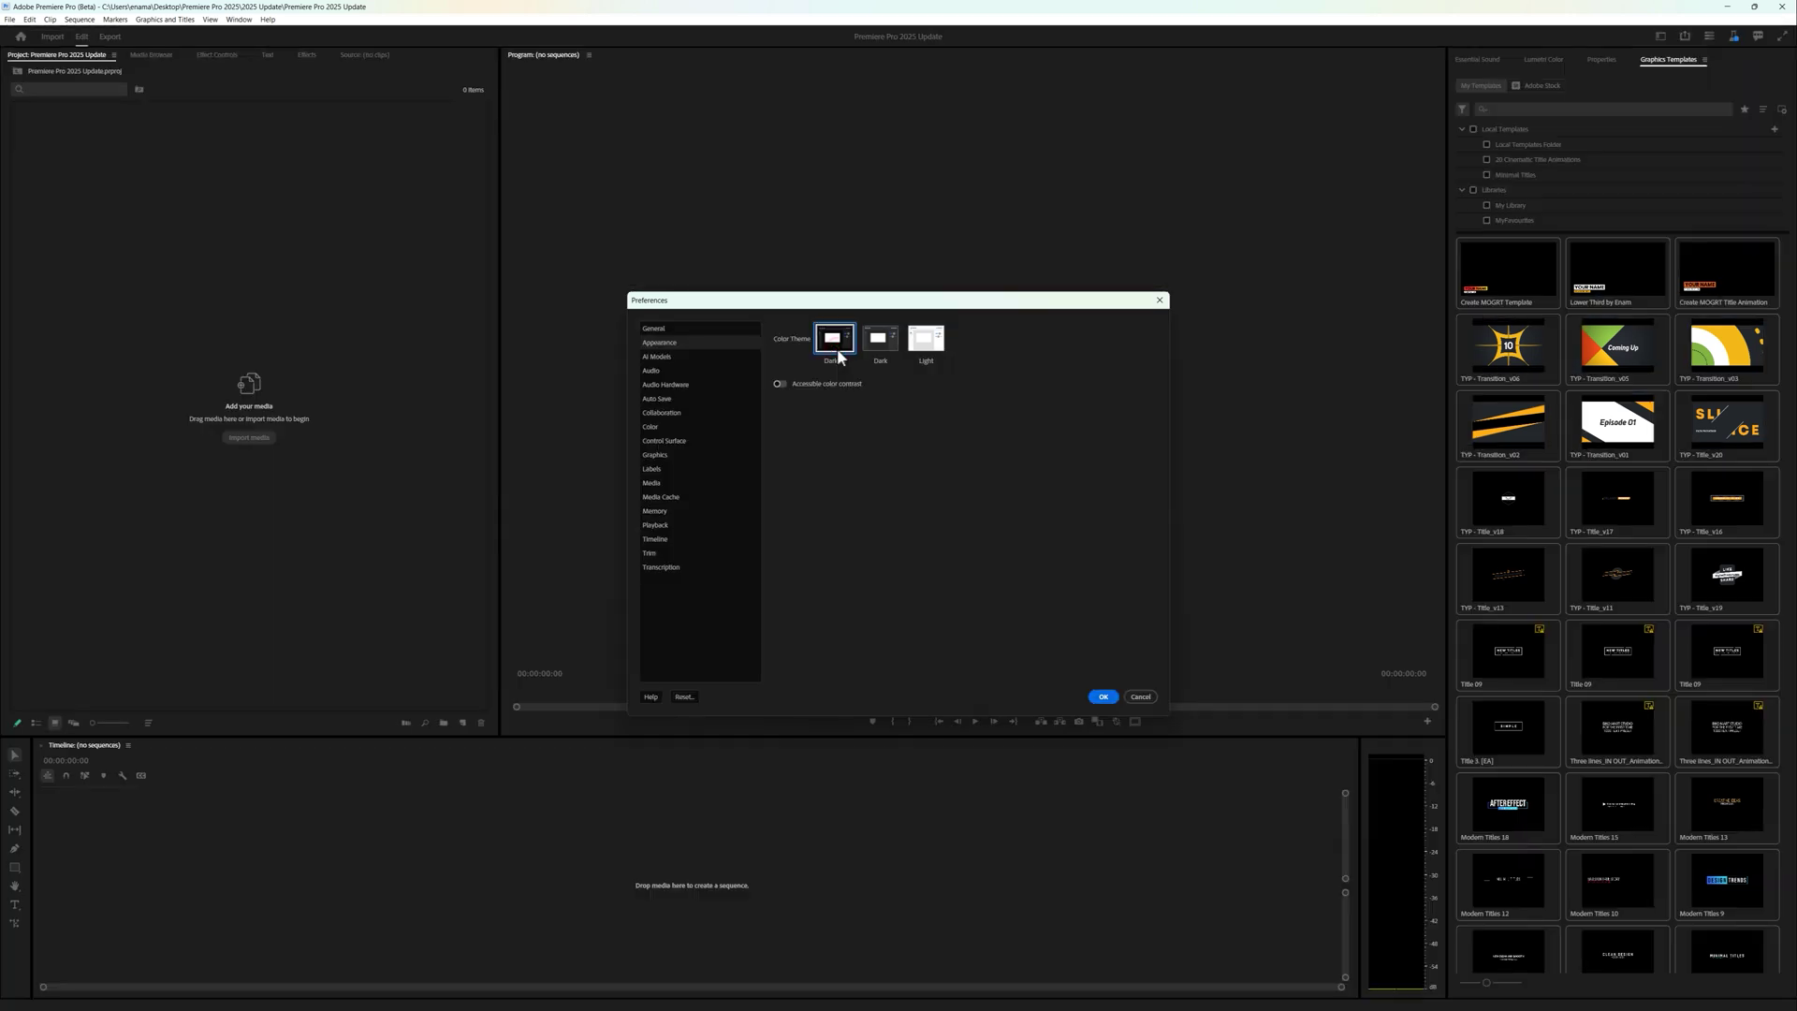
{"action": "left_click", "coordinate": [781, 384]}
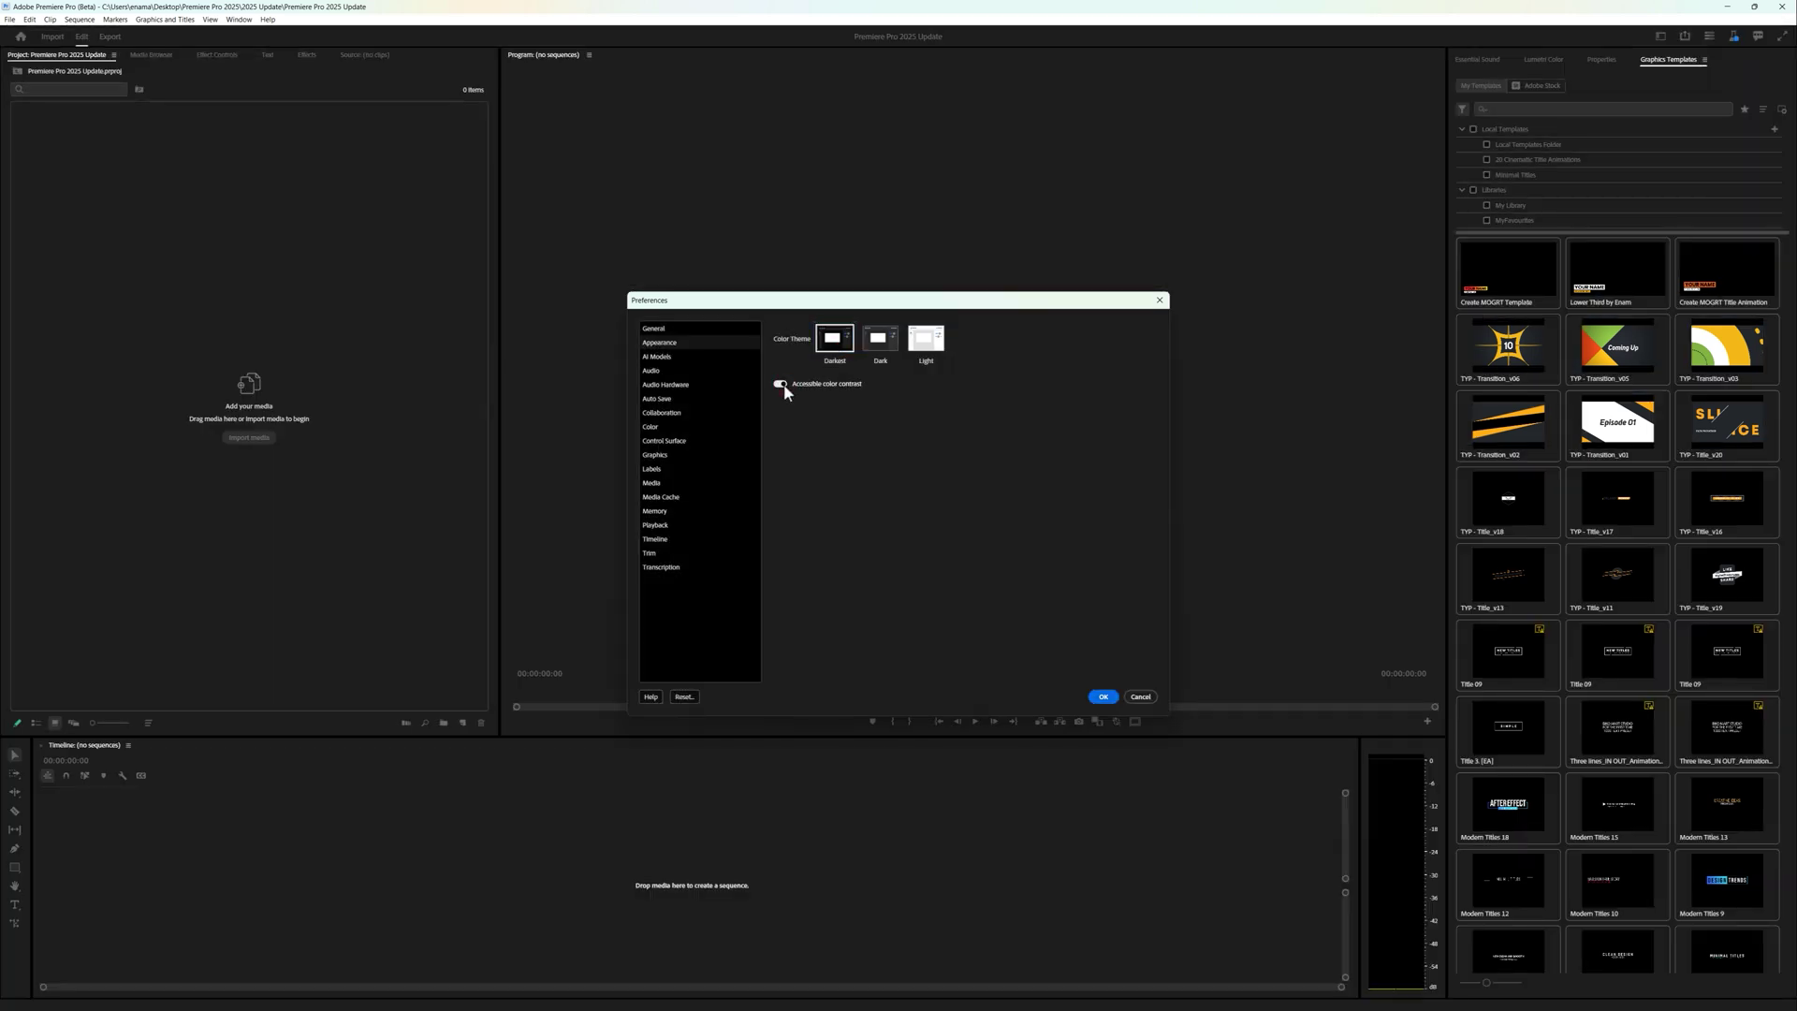
{"action": "left_click", "coordinate": [780, 383]}
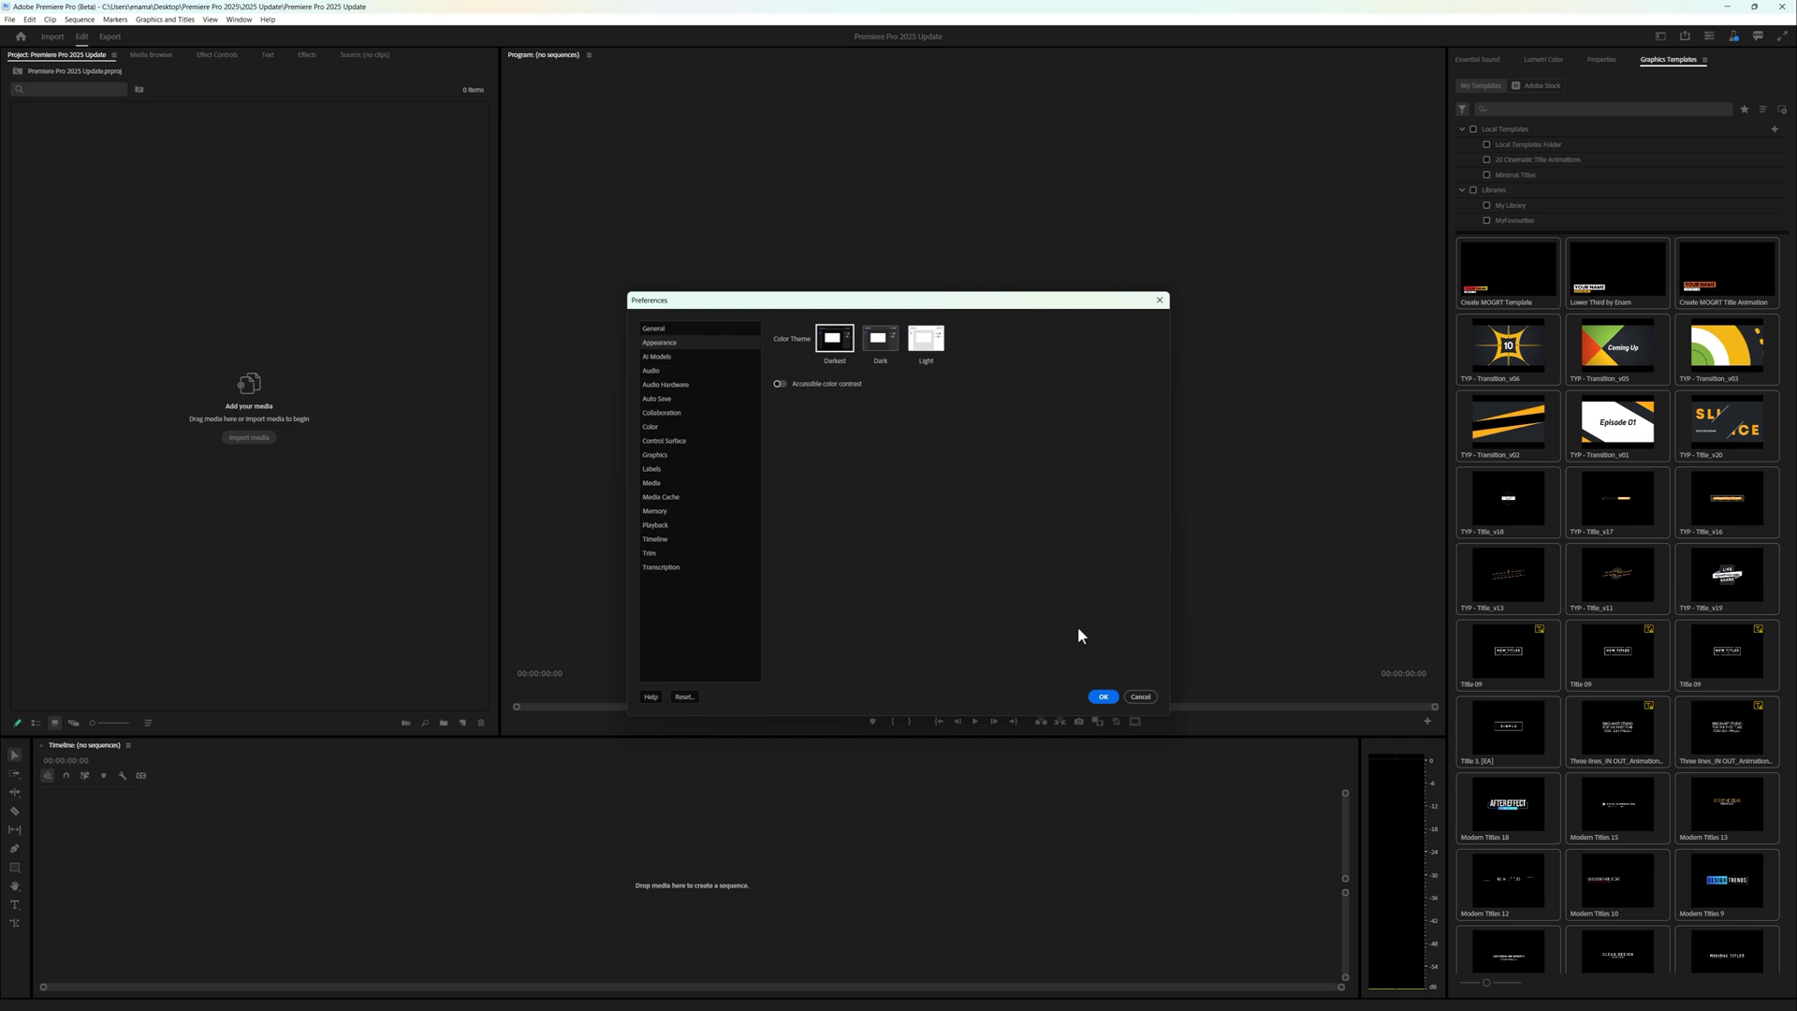
{"action": "left_click", "coordinate": [1102, 697]}
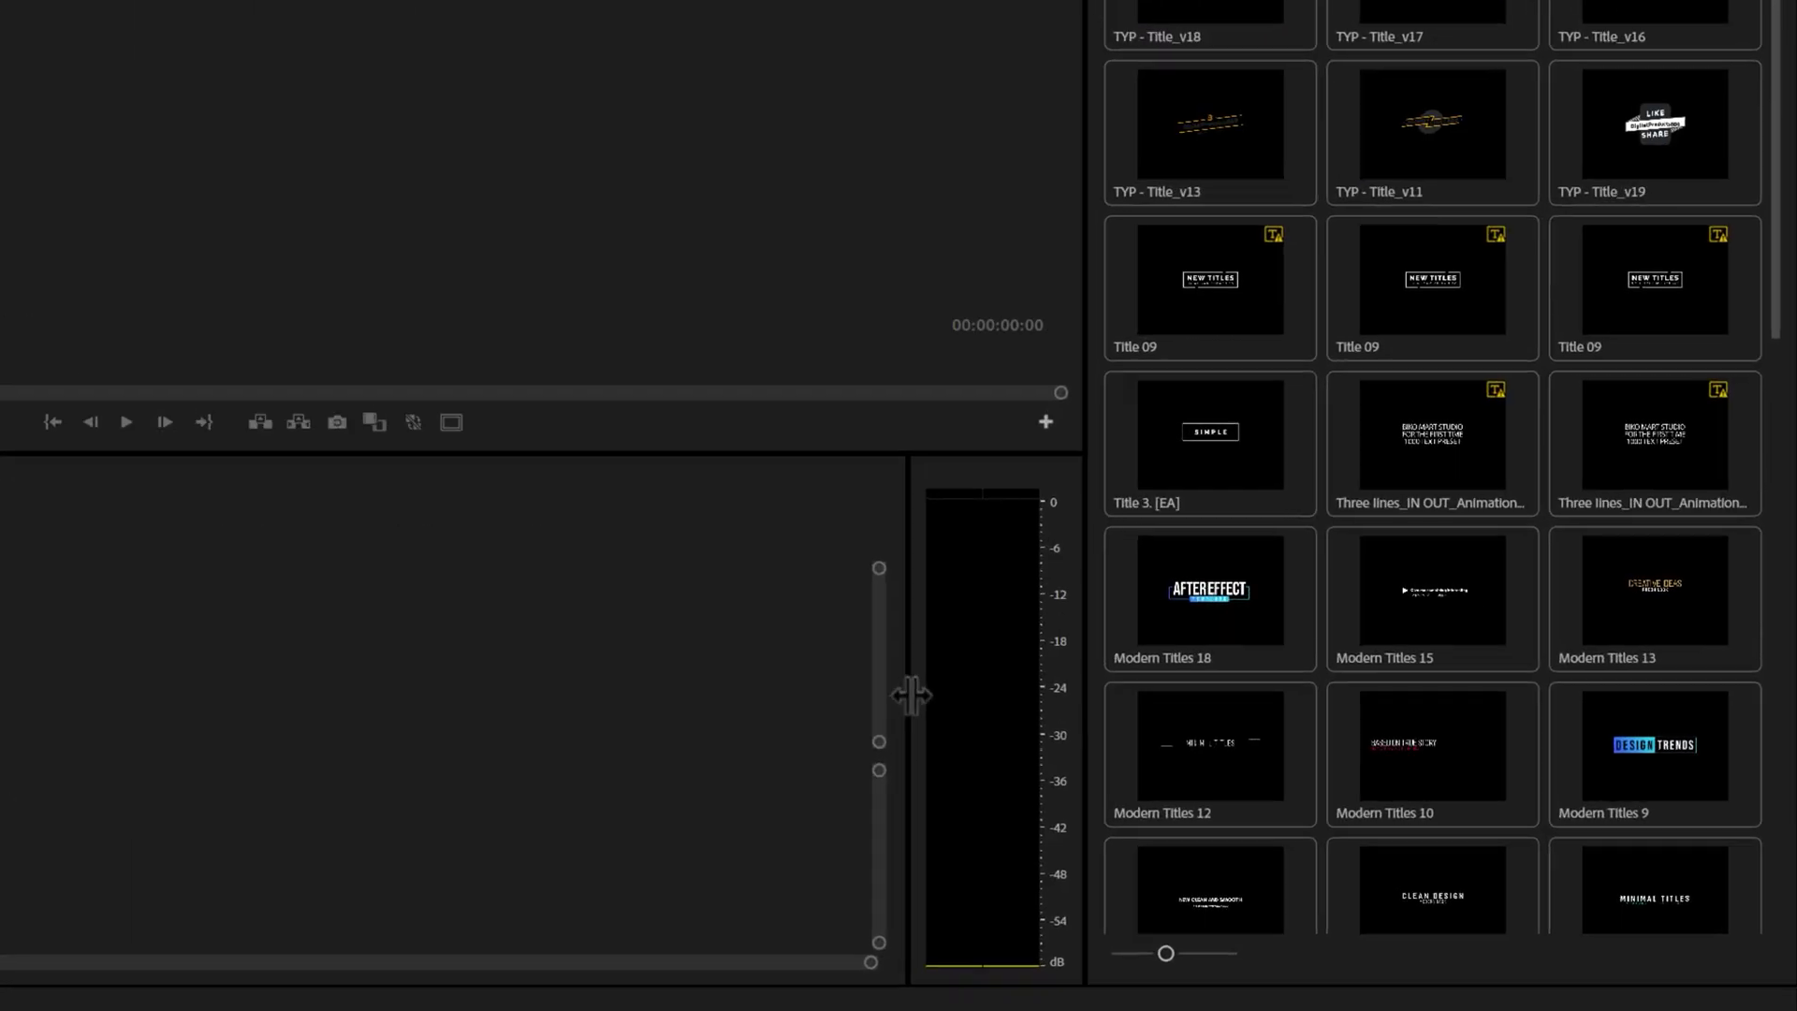
Widen the audio meter panel, then cycle through Track Select Forward and Ripple Edit to the Razor tool.
{"action": "left_click_drag", "start_coordinate": [1363, 853], "coordinate": [1307, 855]}
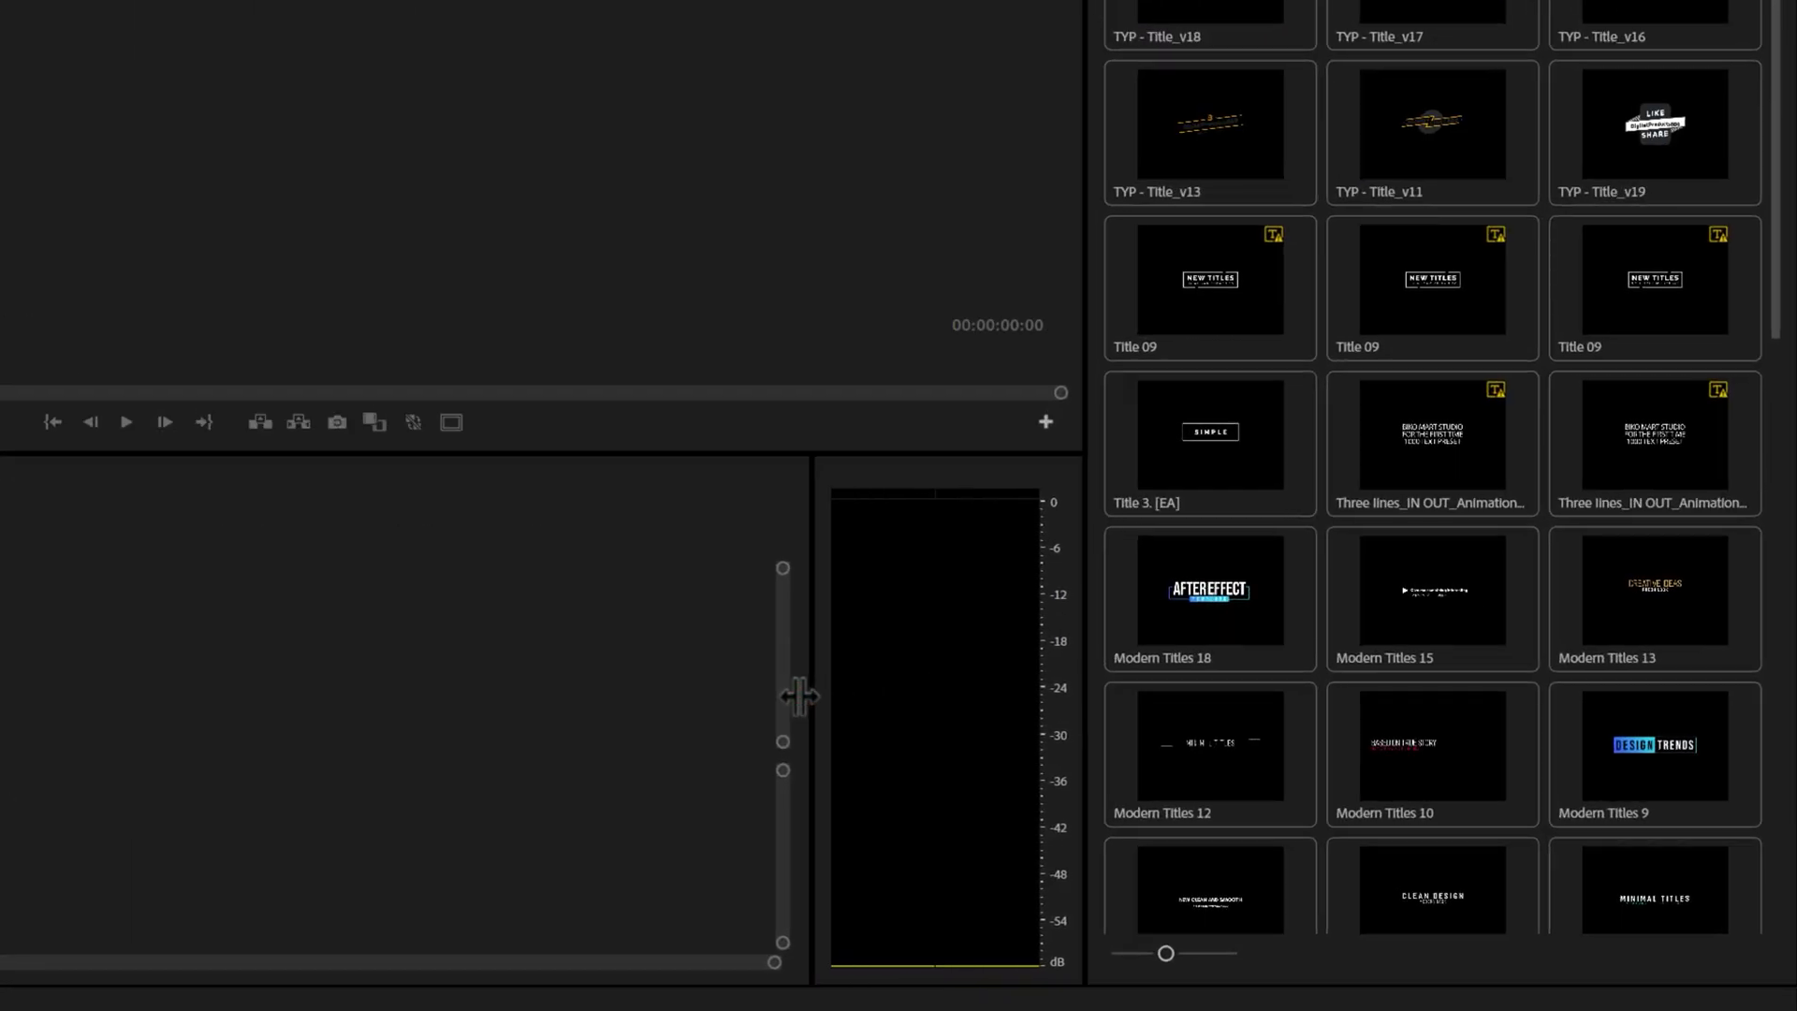
{"action": "left_click_drag", "start_coordinate": [799, 697], "coordinate": [796, 696]}
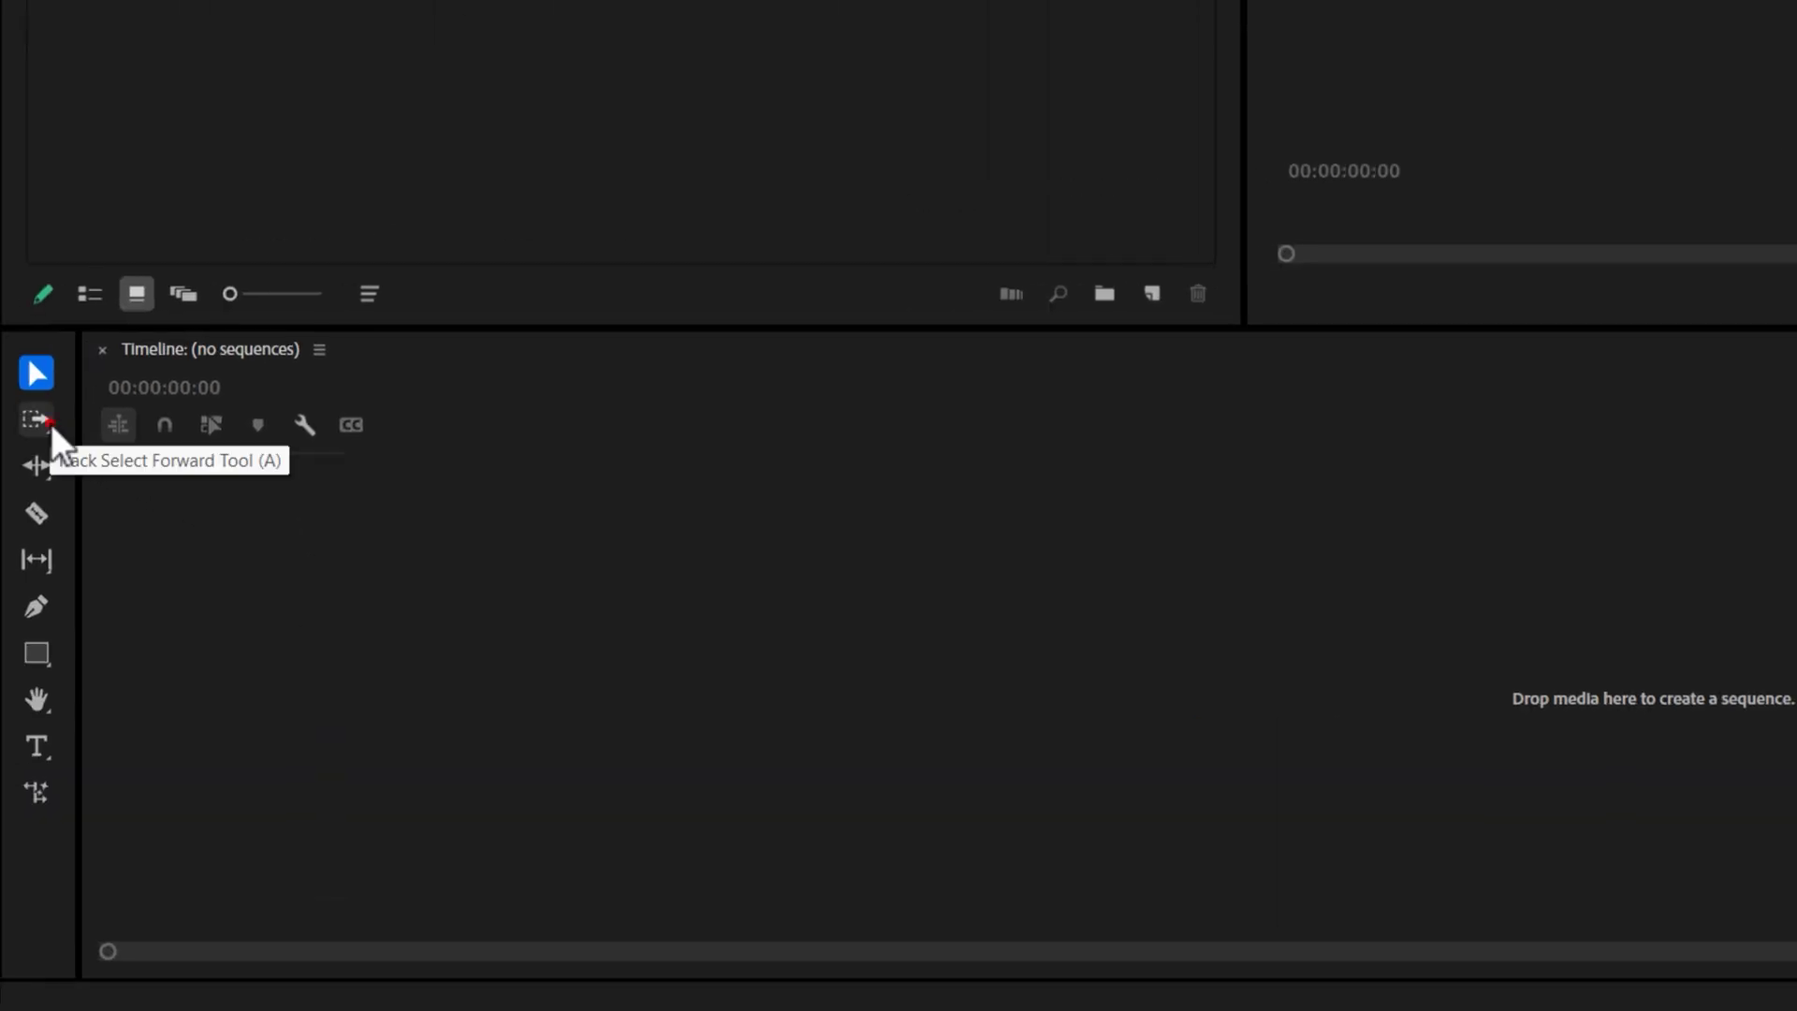
{"action": "left_click", "coordinate": [48, 423]}
{"action": "left_click", "coordinate": [47, 466]}
{"action": "left_click", "coordinate": [49, 513]}
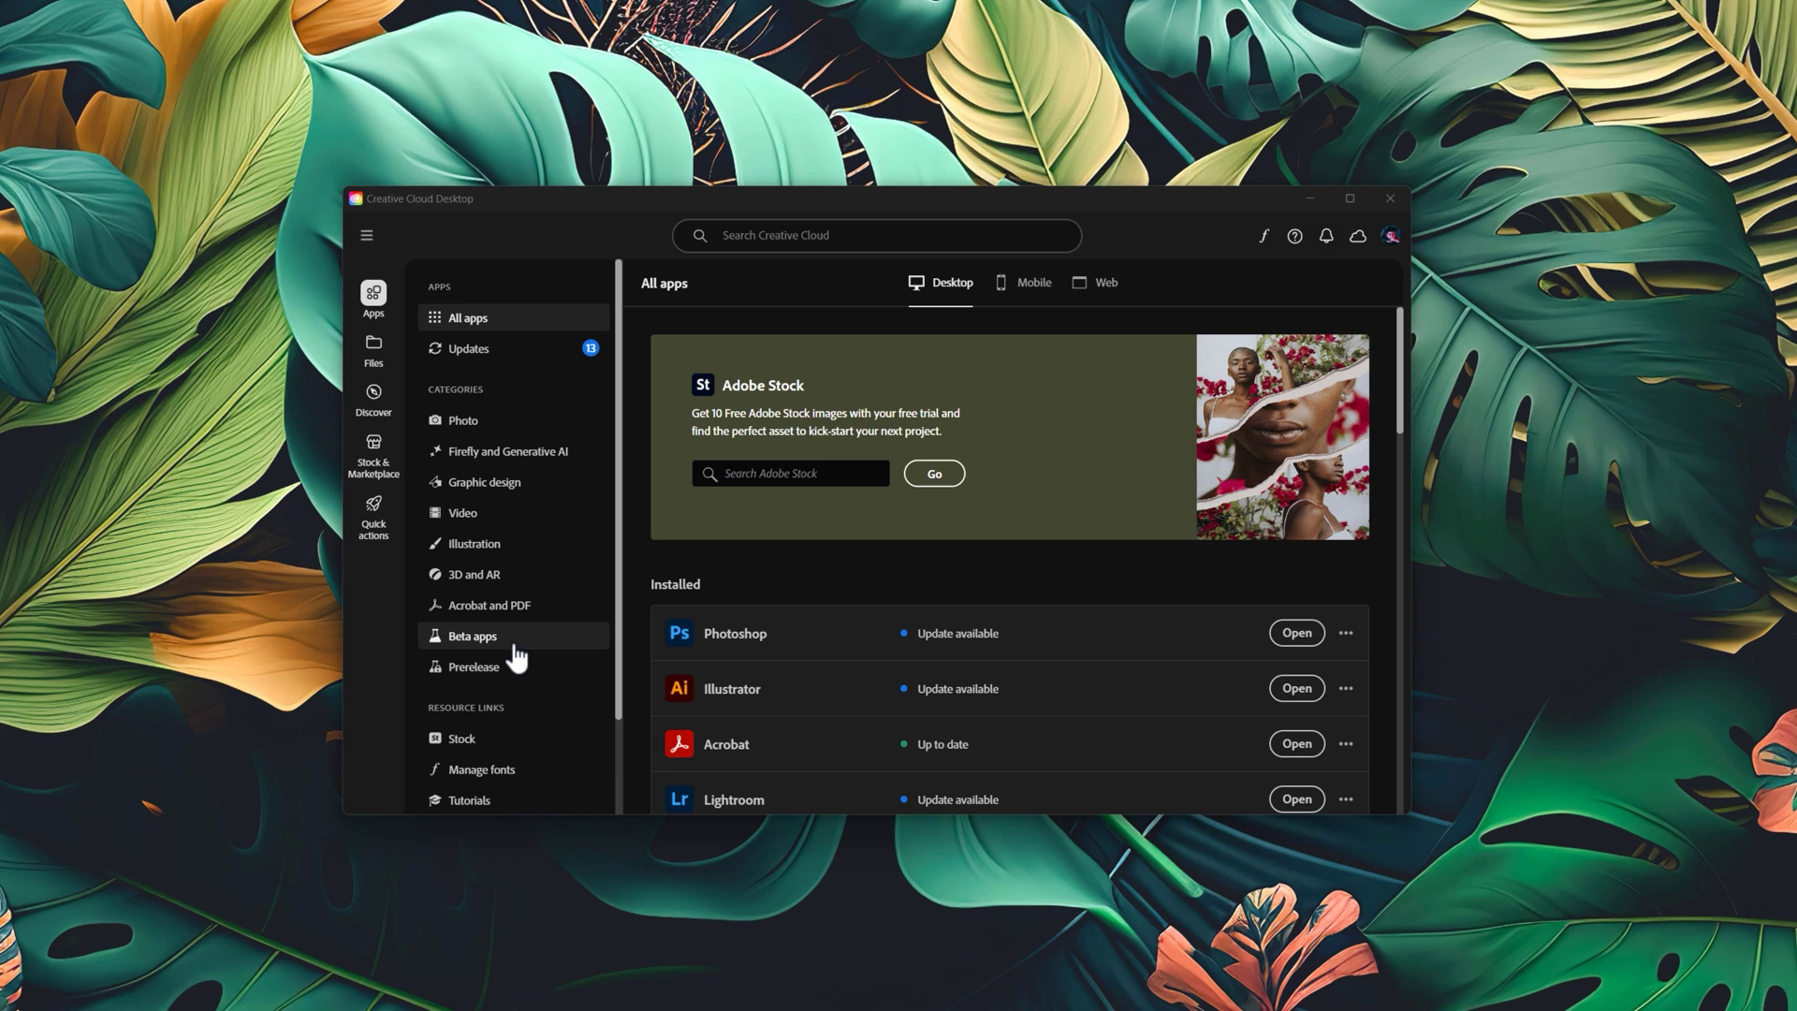
List the Beta apps in Creative Cloud, minimize it and launch Premiere Pro (Beta).
{"action": "left_click", "coordinate": [633, 566]}
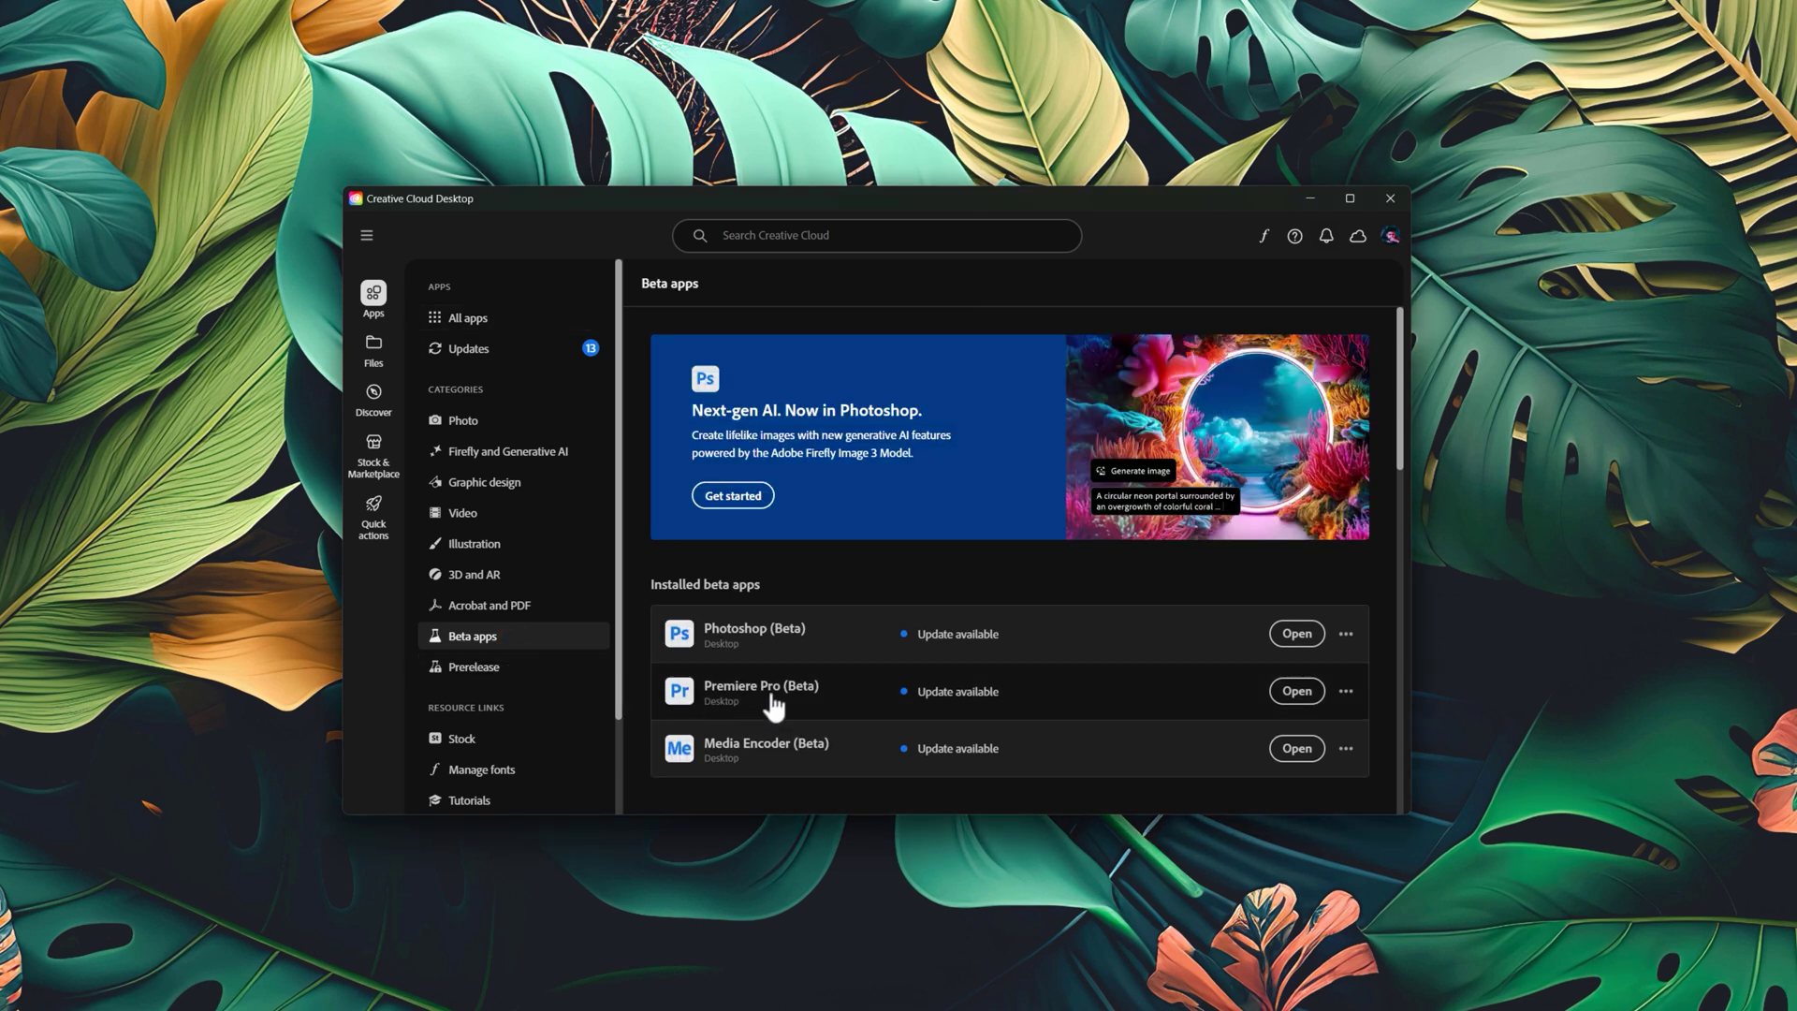
{"action": "left_click", "coordinate": [1323, 694]}
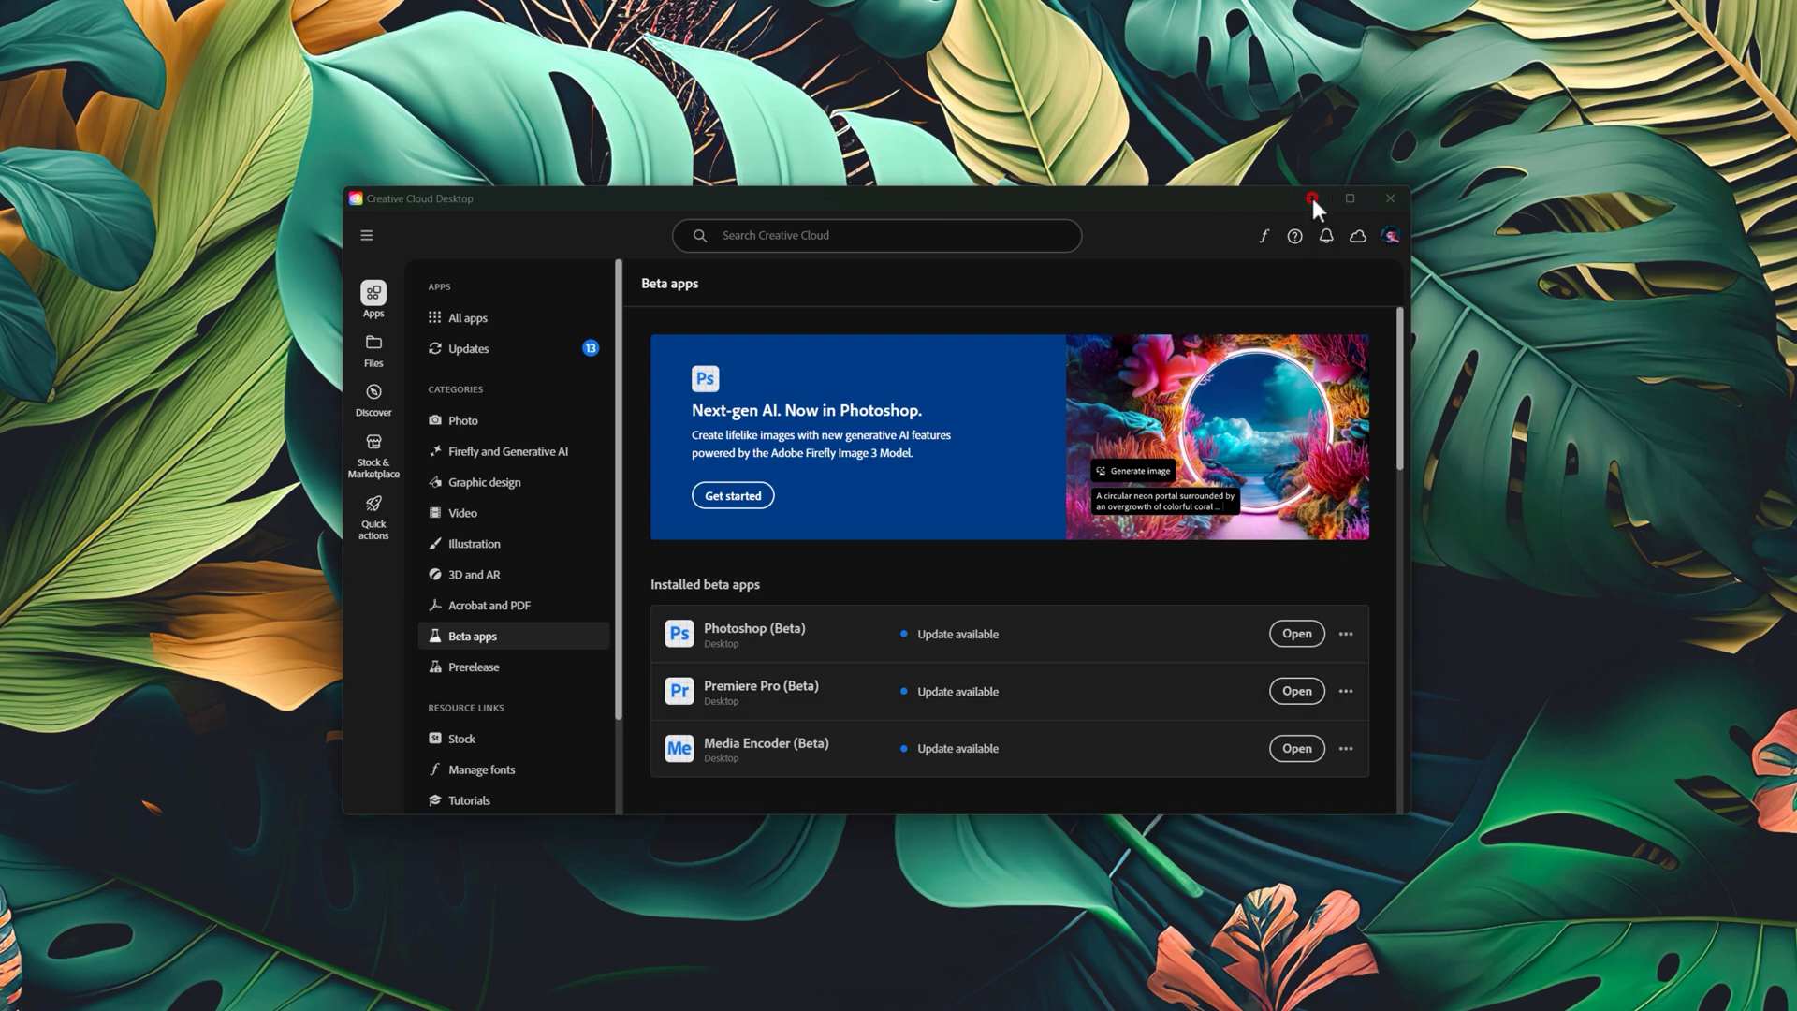
{"action": "left_click", "coordinate": [1310, 198]}
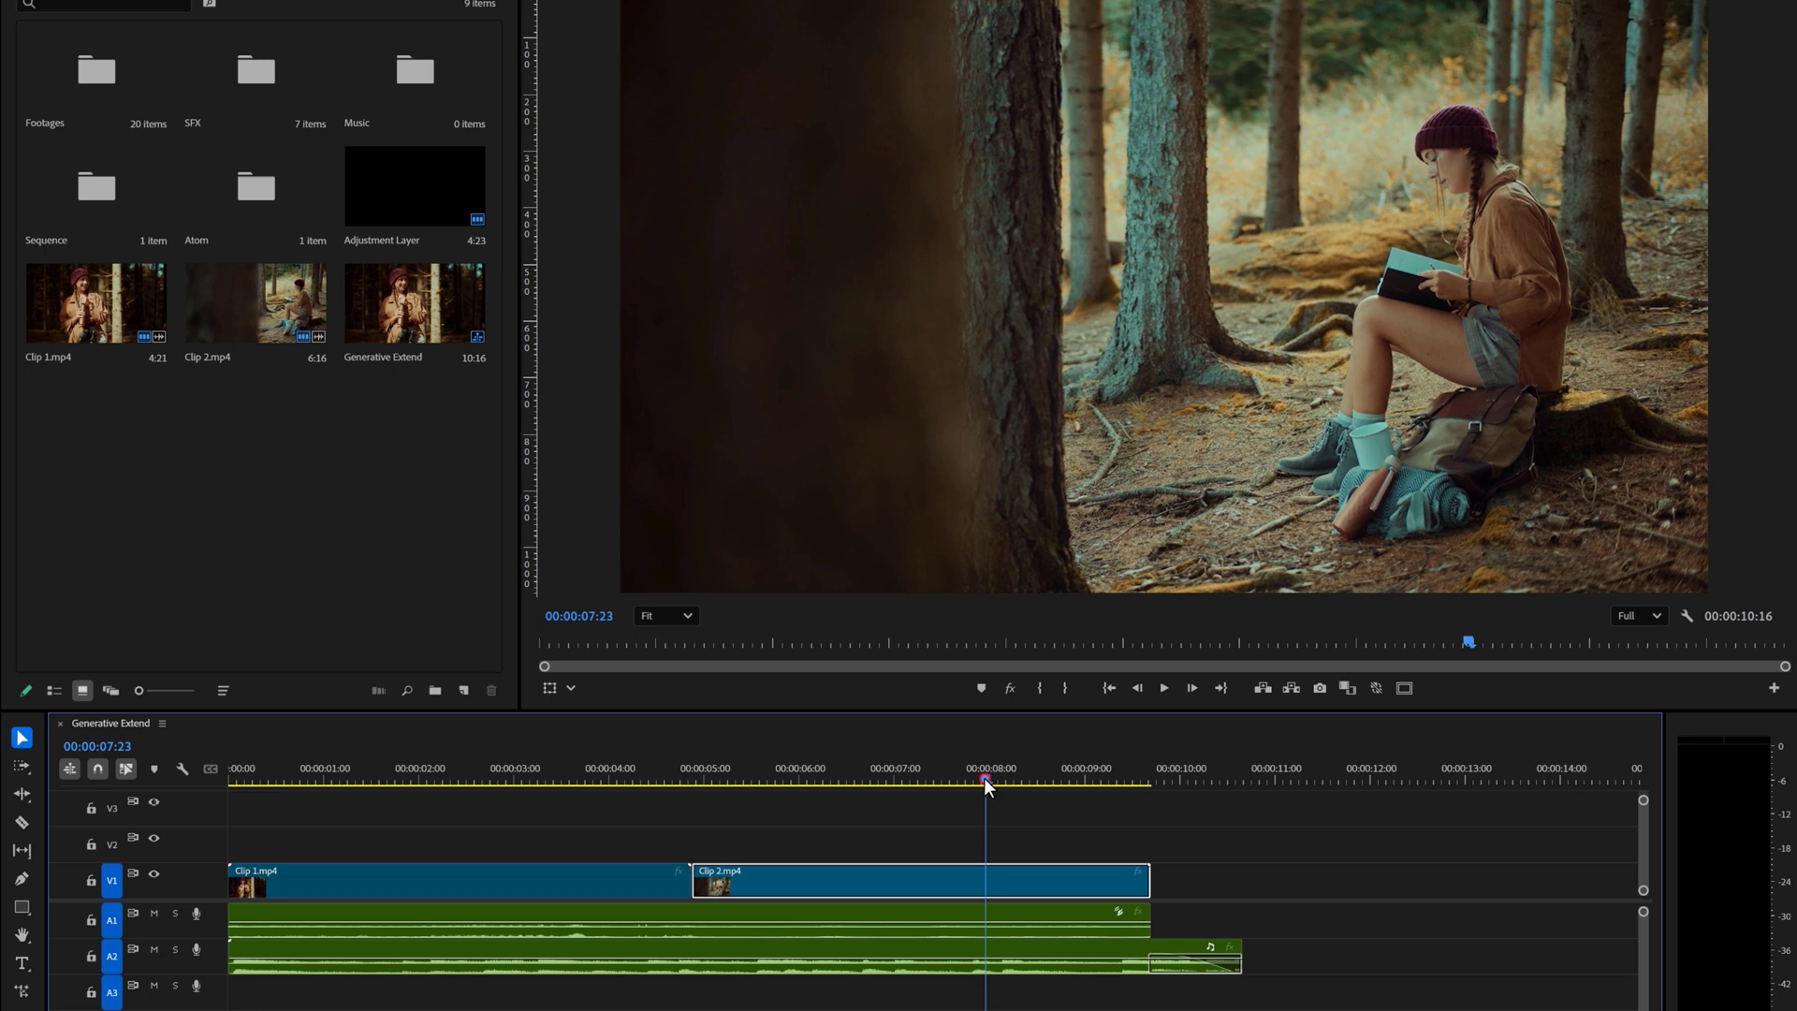
Play the sequence, park the playhead at 8:20 and try lengthening Clip 2 past its media.
{"action": "key", "text": "space"}
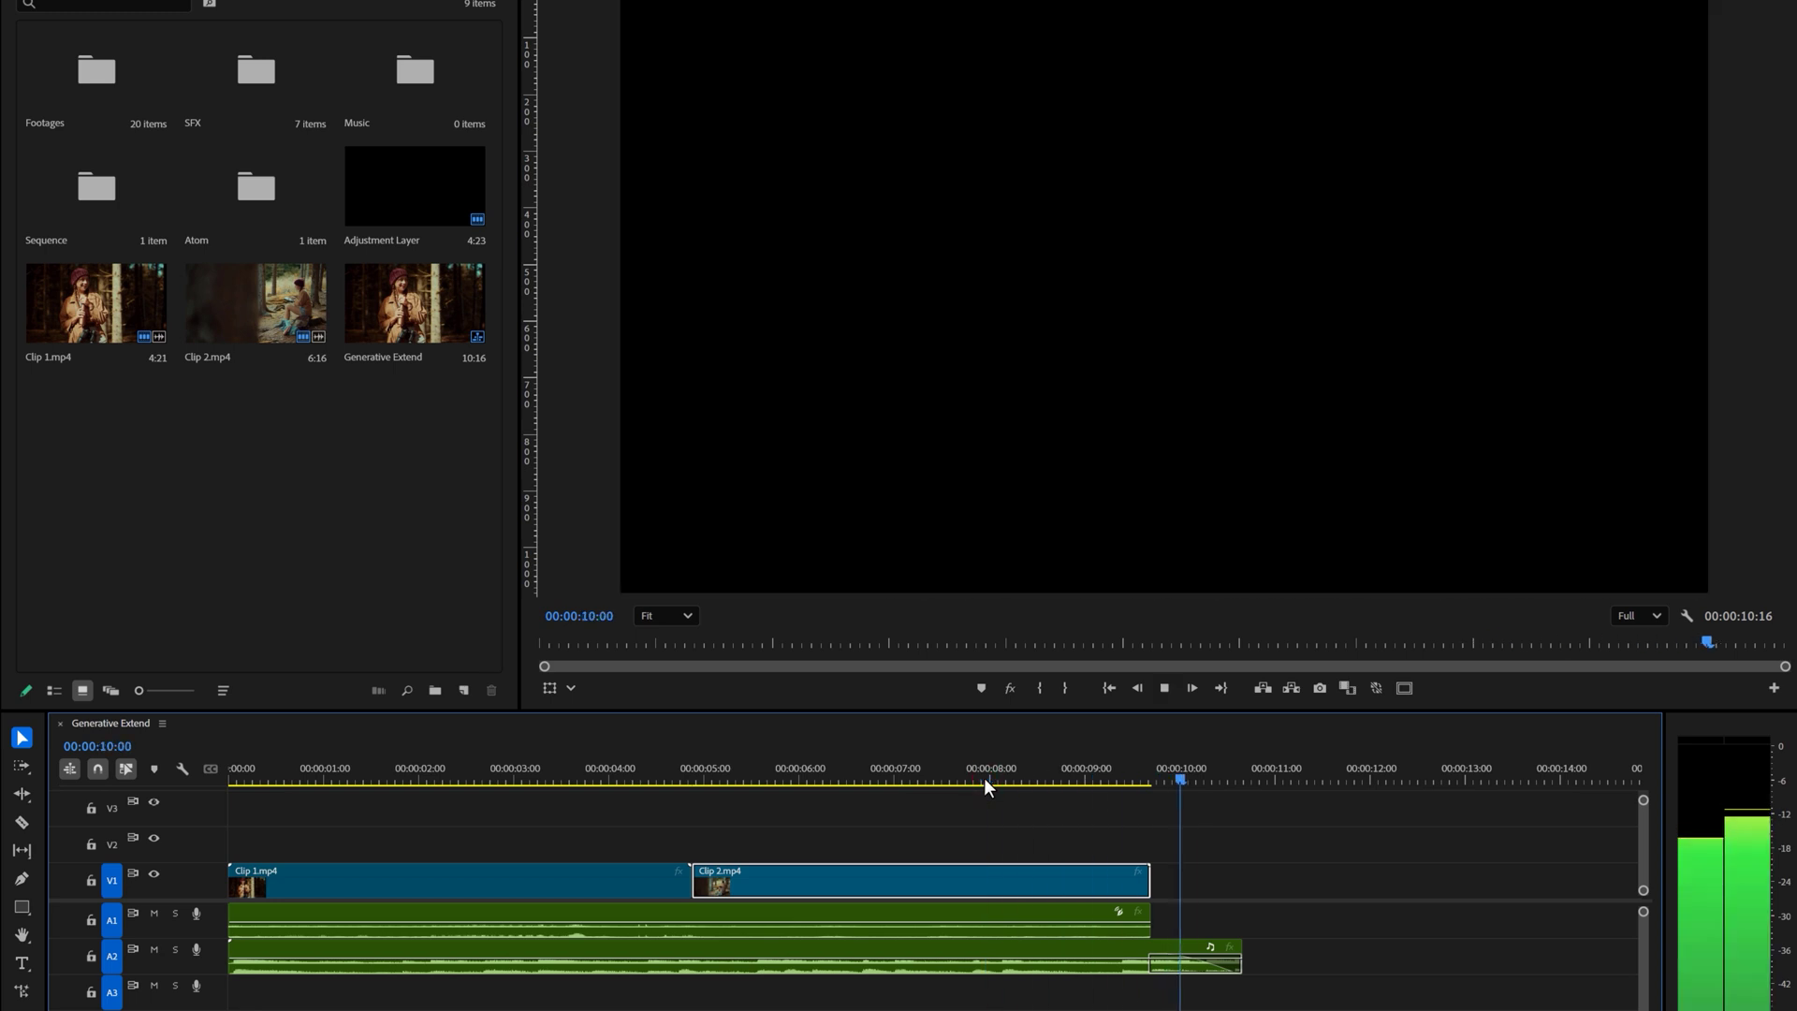
{"action": "left_click", "coordinate": [1069, 773]}
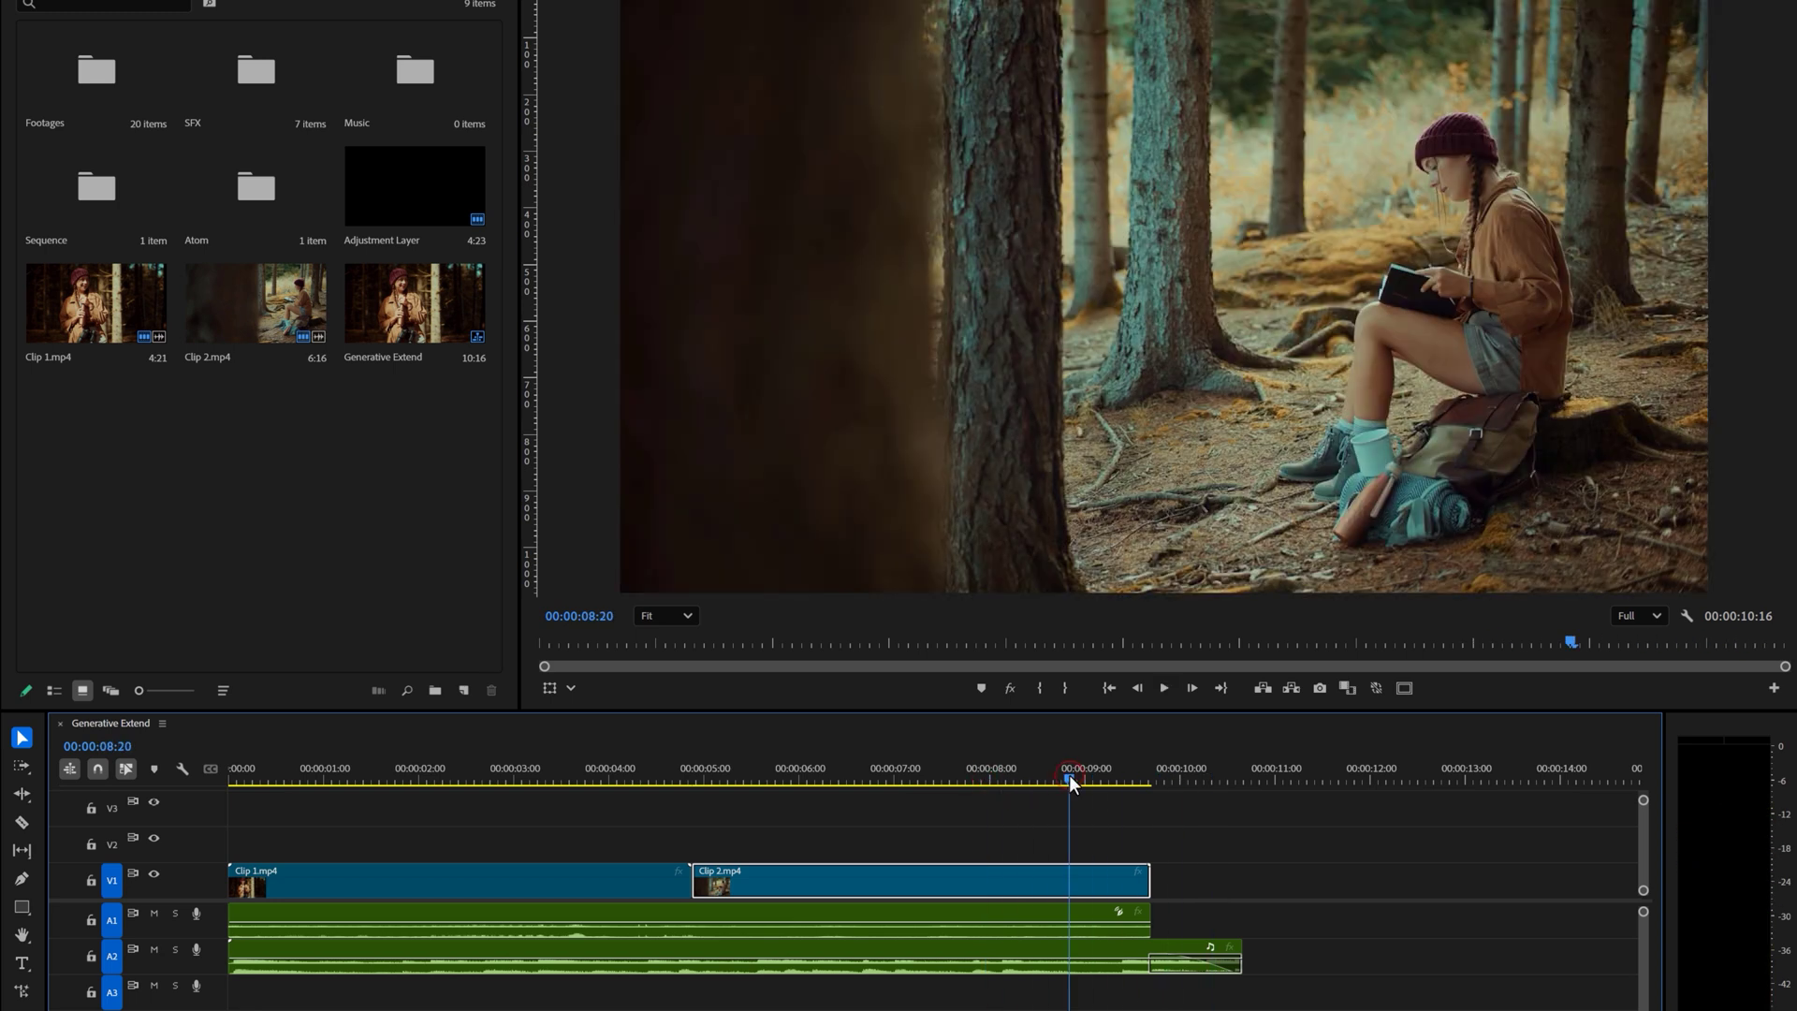
{"action": "left_click", "coordinate": [1069, 773]}
{"action": "left_click", "coordinate": [1151, 879]}
{"action": "left_click_drag", "start_coordinate": [1151, 880], "coordinate": [1205, 878]}
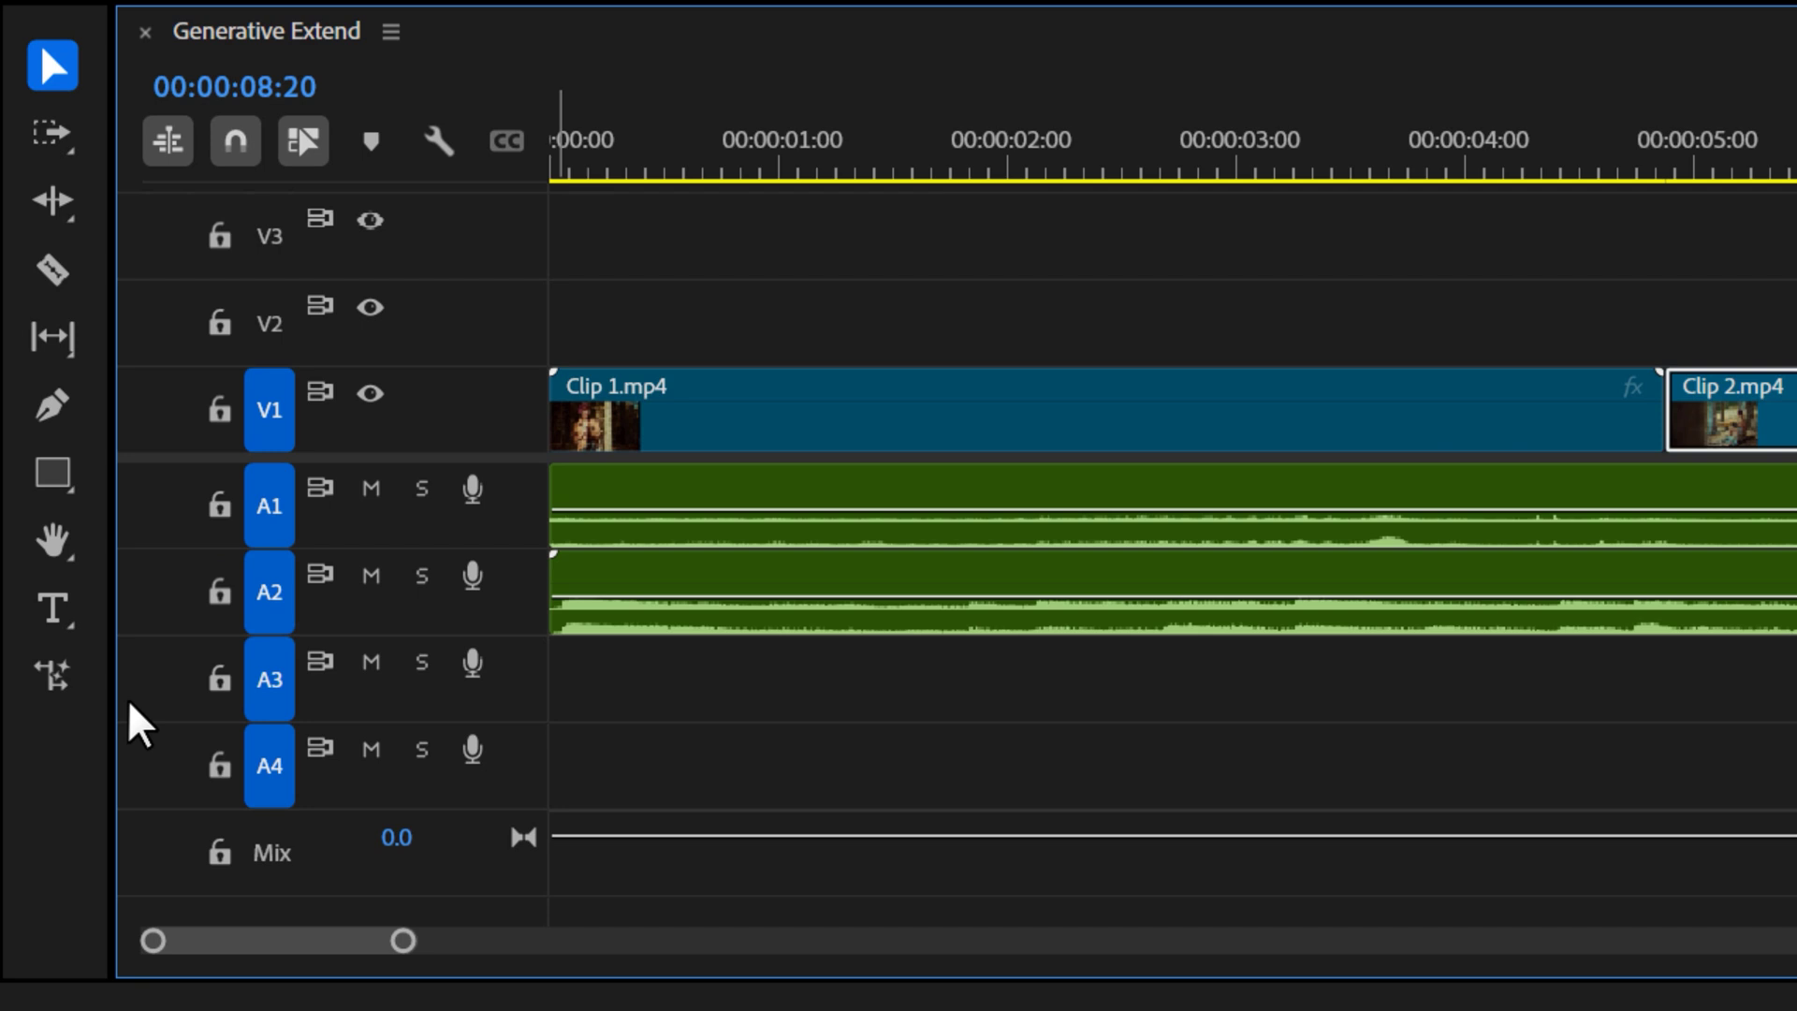
Use Generative Extend to lengthen Clip 2's video to about 10:19 and its A1 audio.
{"action": "left_click", "coordinate": [63, 685]}
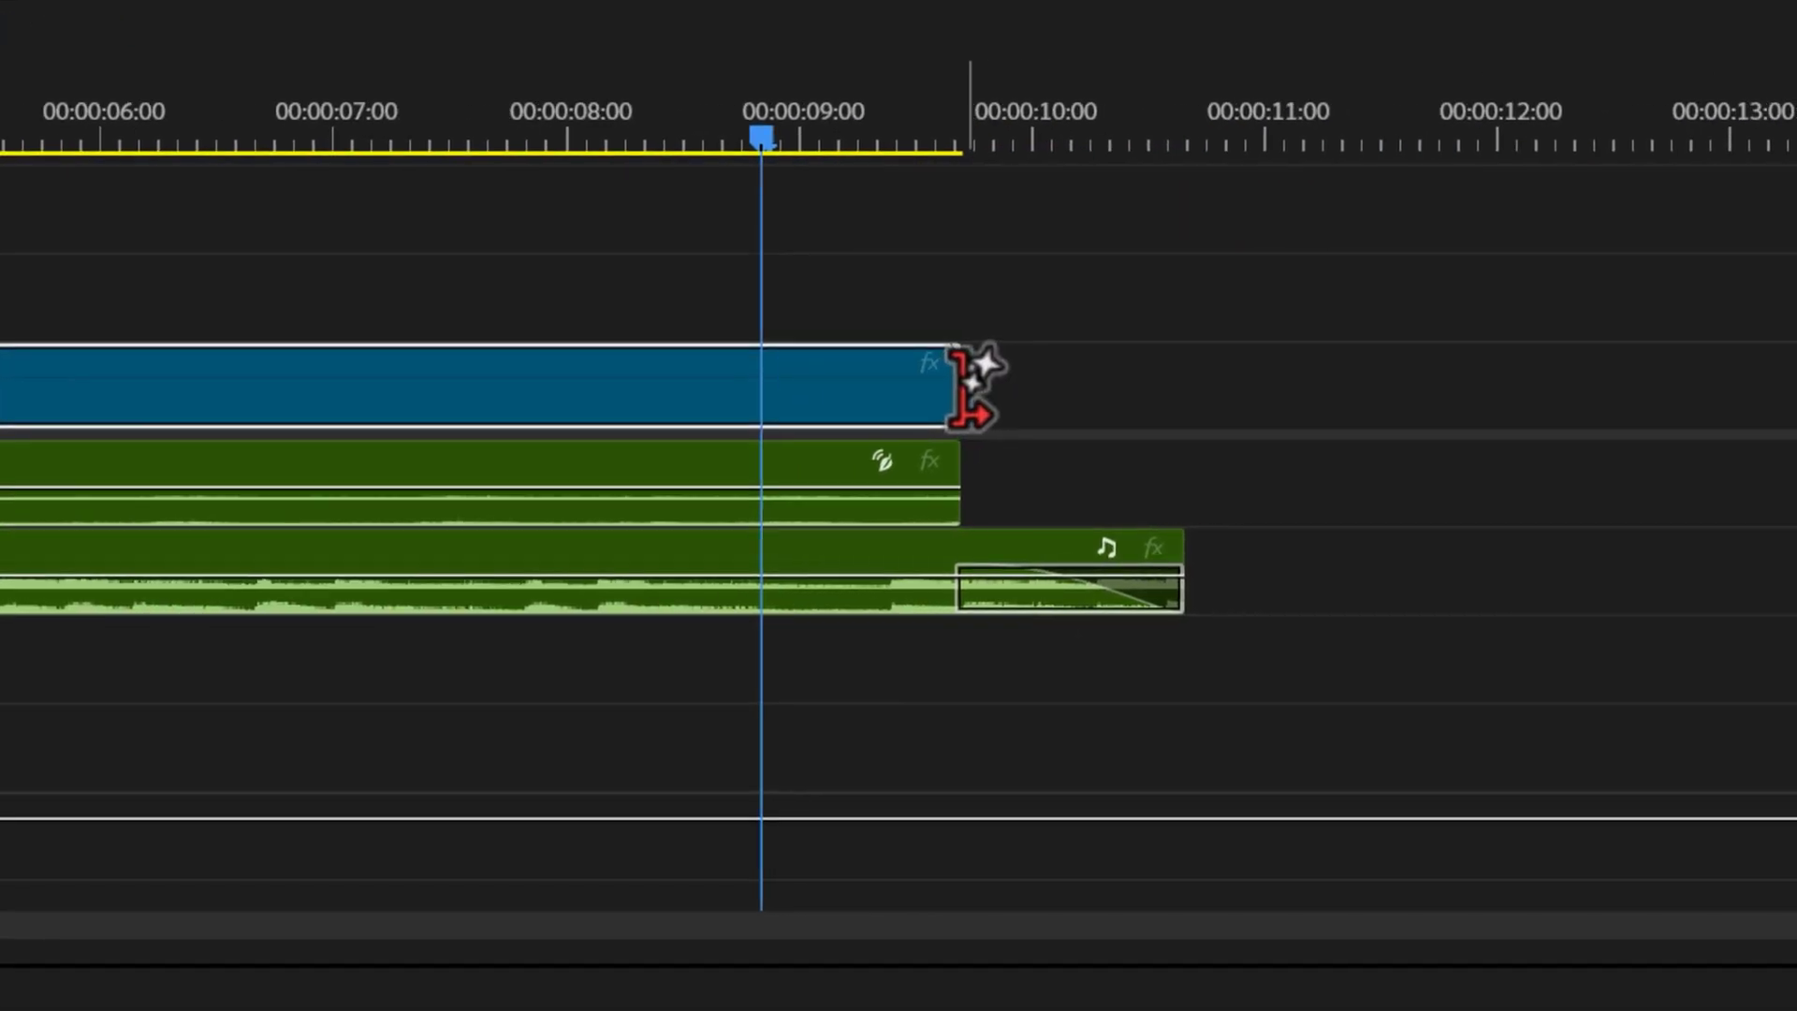
{"action": "left_click_drag", "start_coordinate": [959, 383], "coordinate": [1184, 384]}
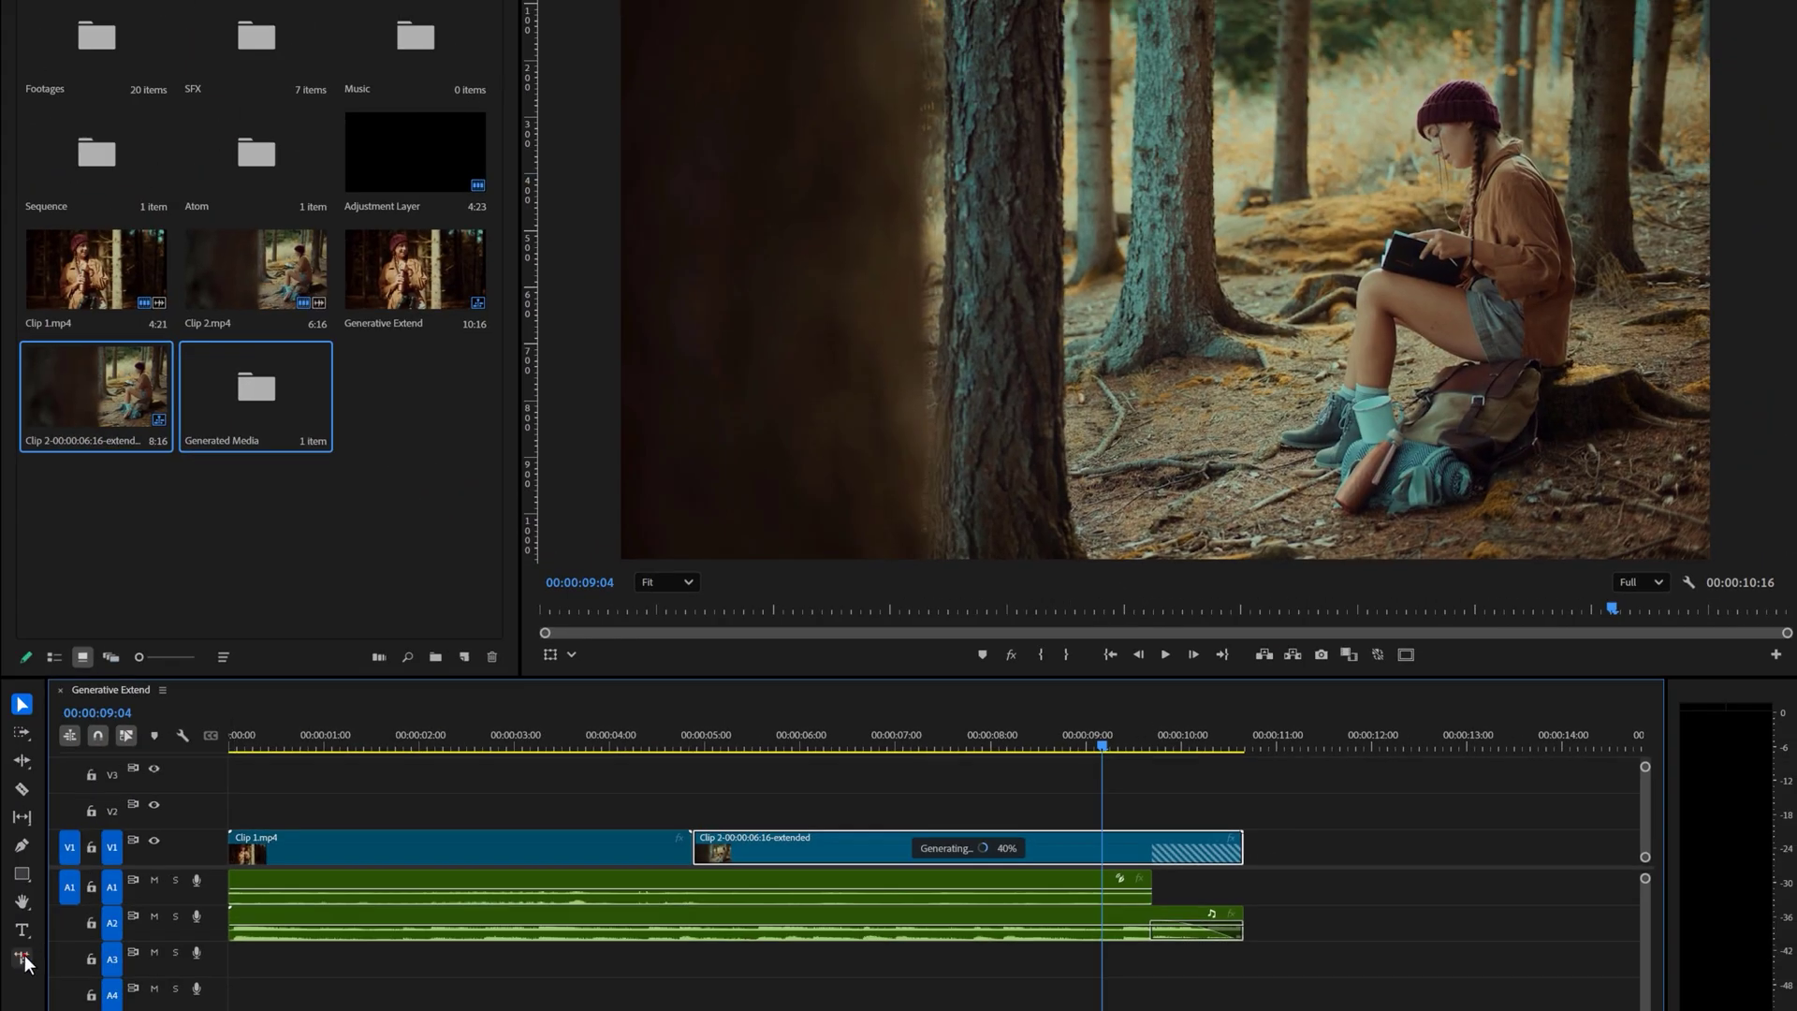
{"action": "left_click", "coordinate": [23, 957]}
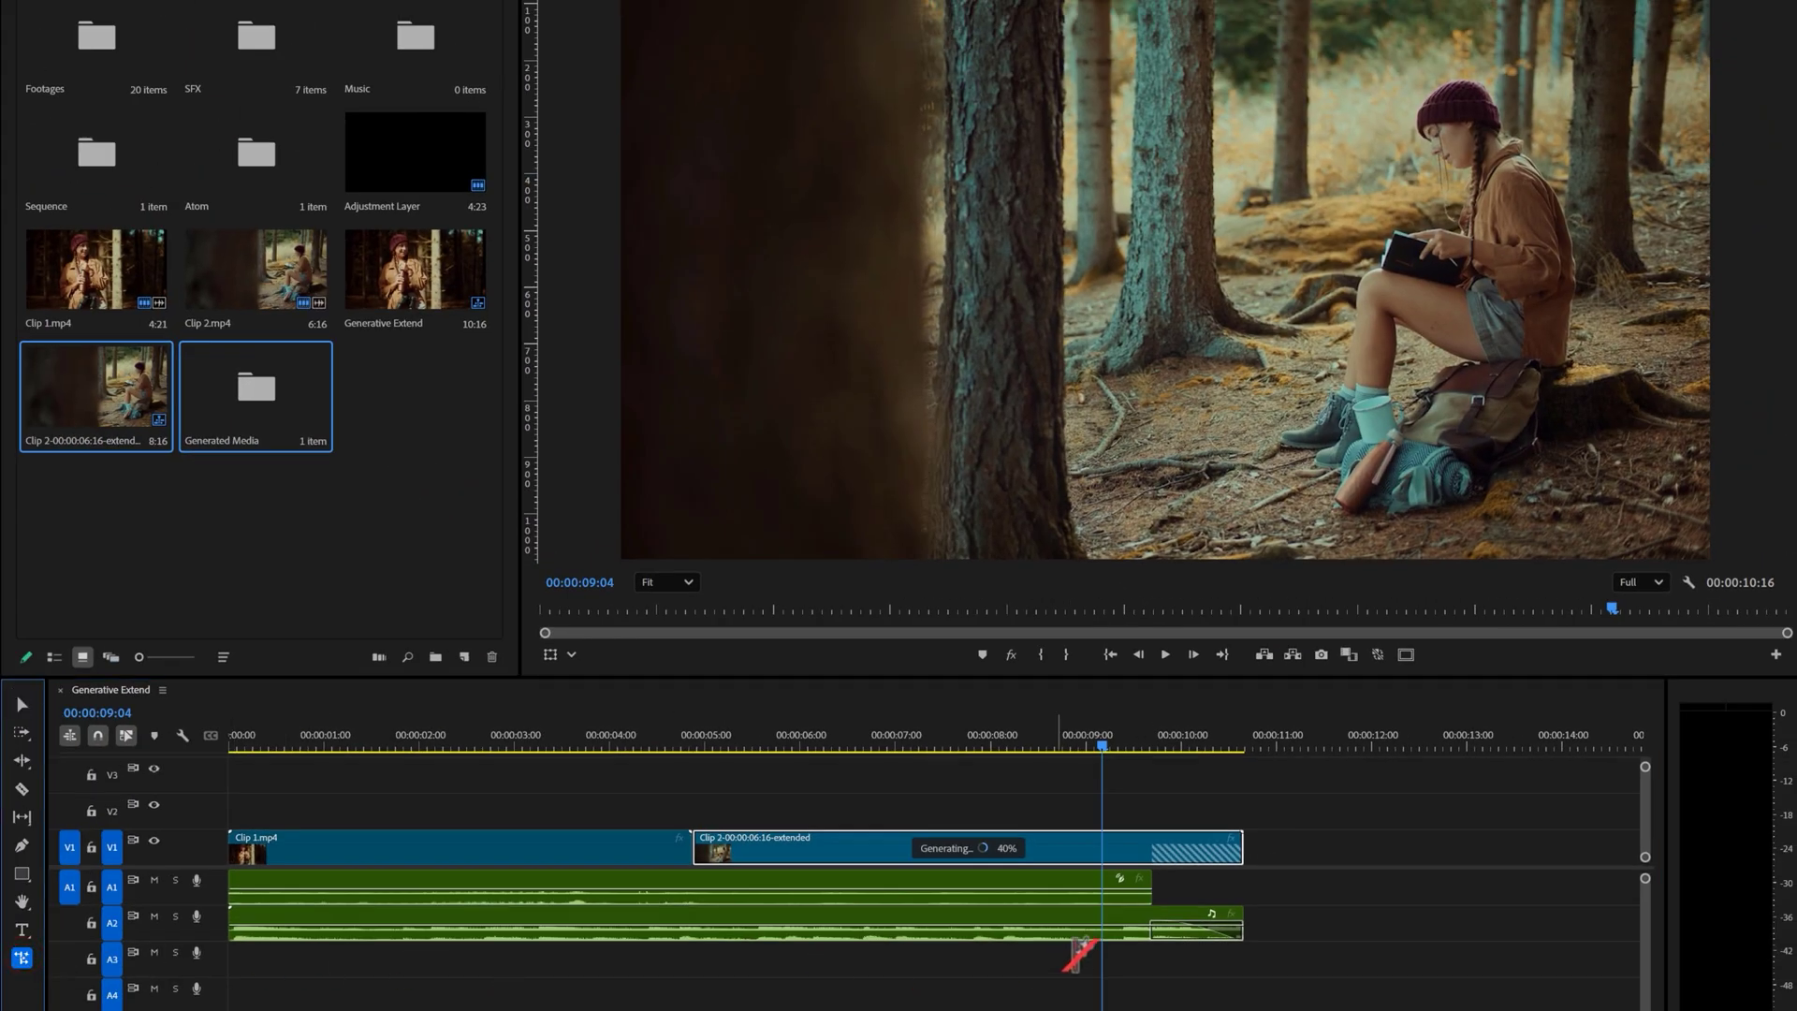
{"action": "left_click_drag", "start_coordinate": [1153, 889], "coordinate": [1245, 886]}
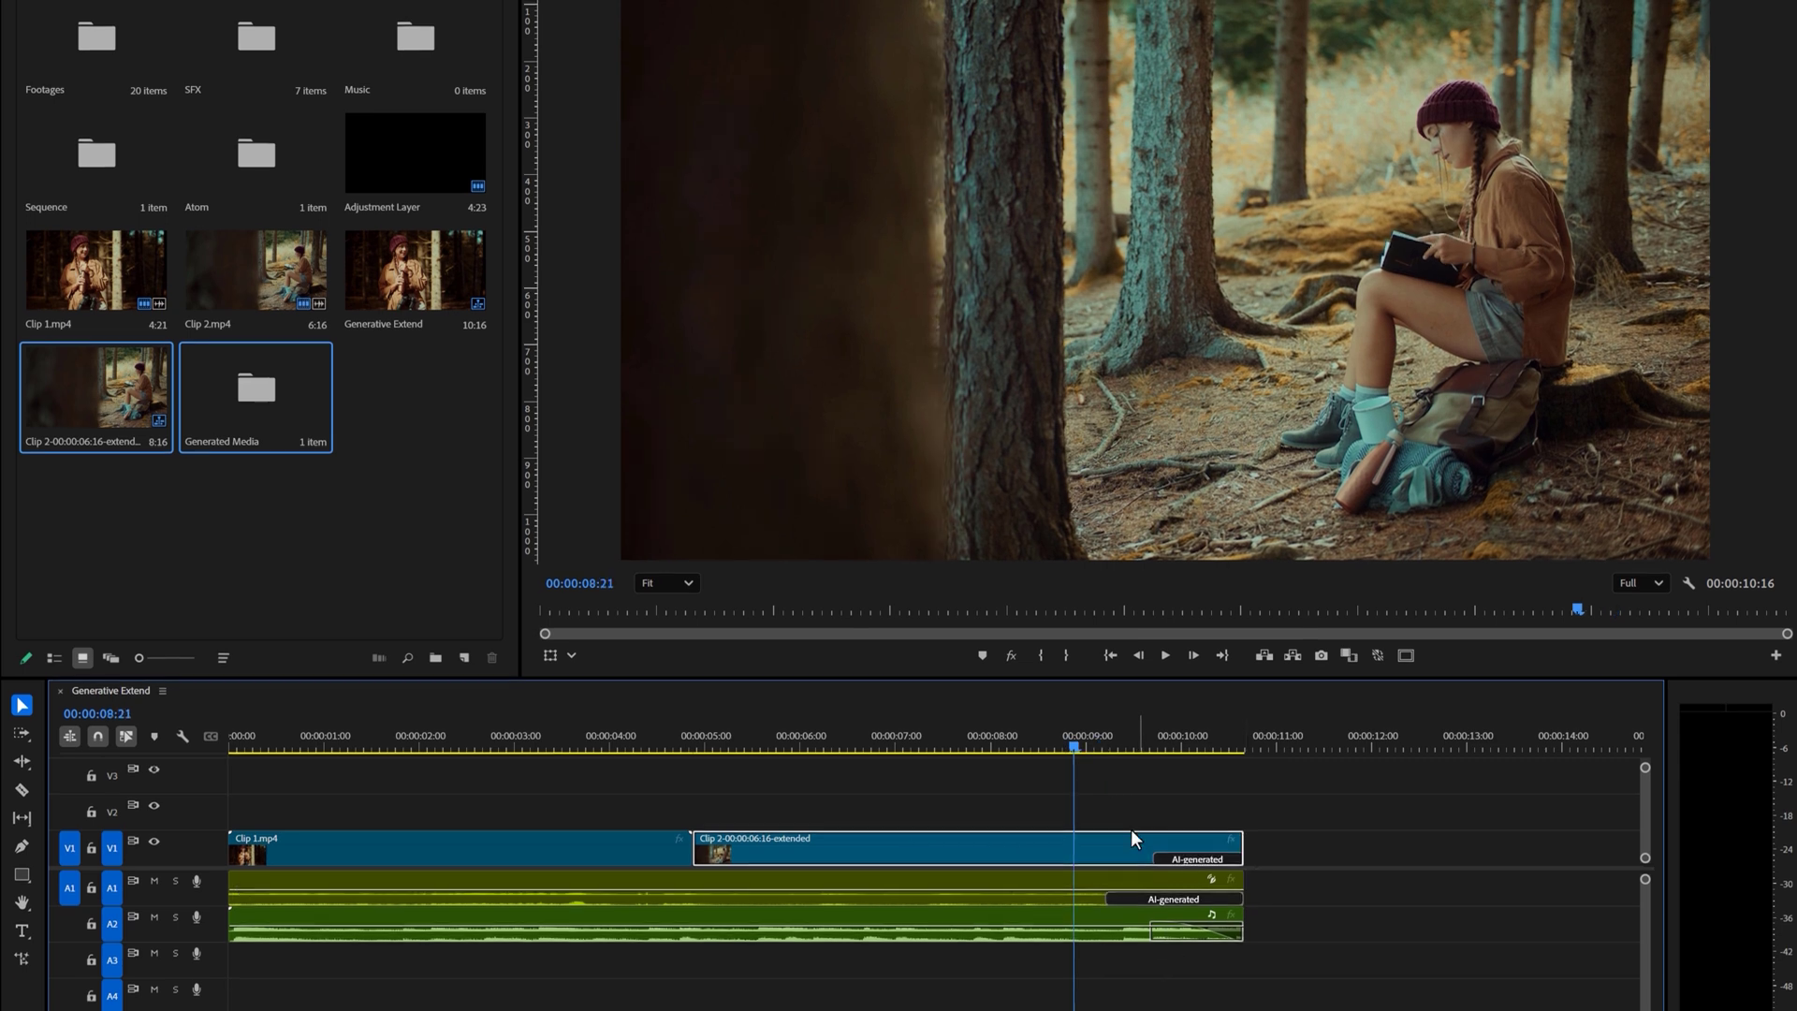
{"action": "left_click", "coordinate": [1096, 765]}
{"action": "key", "text": "space"}
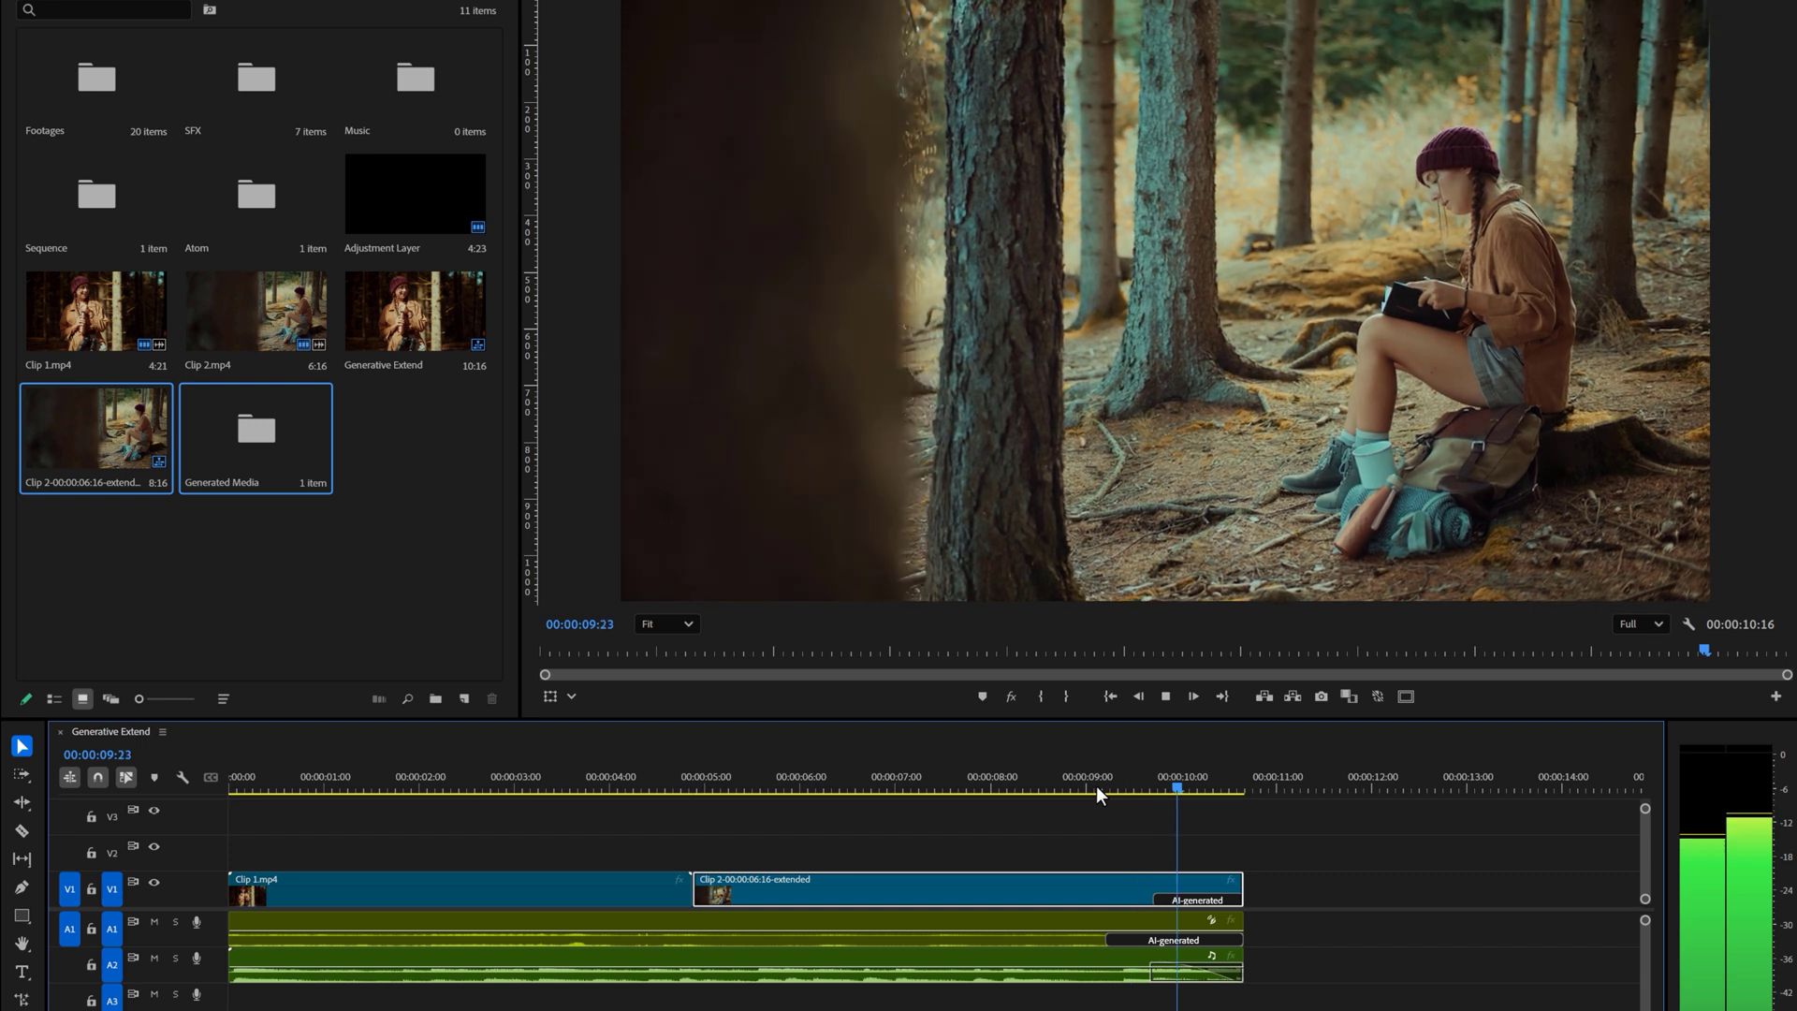
{"action": "left_click_drag", "start_coordinate": [1097, 785], "coordinate": [1149, 794]}
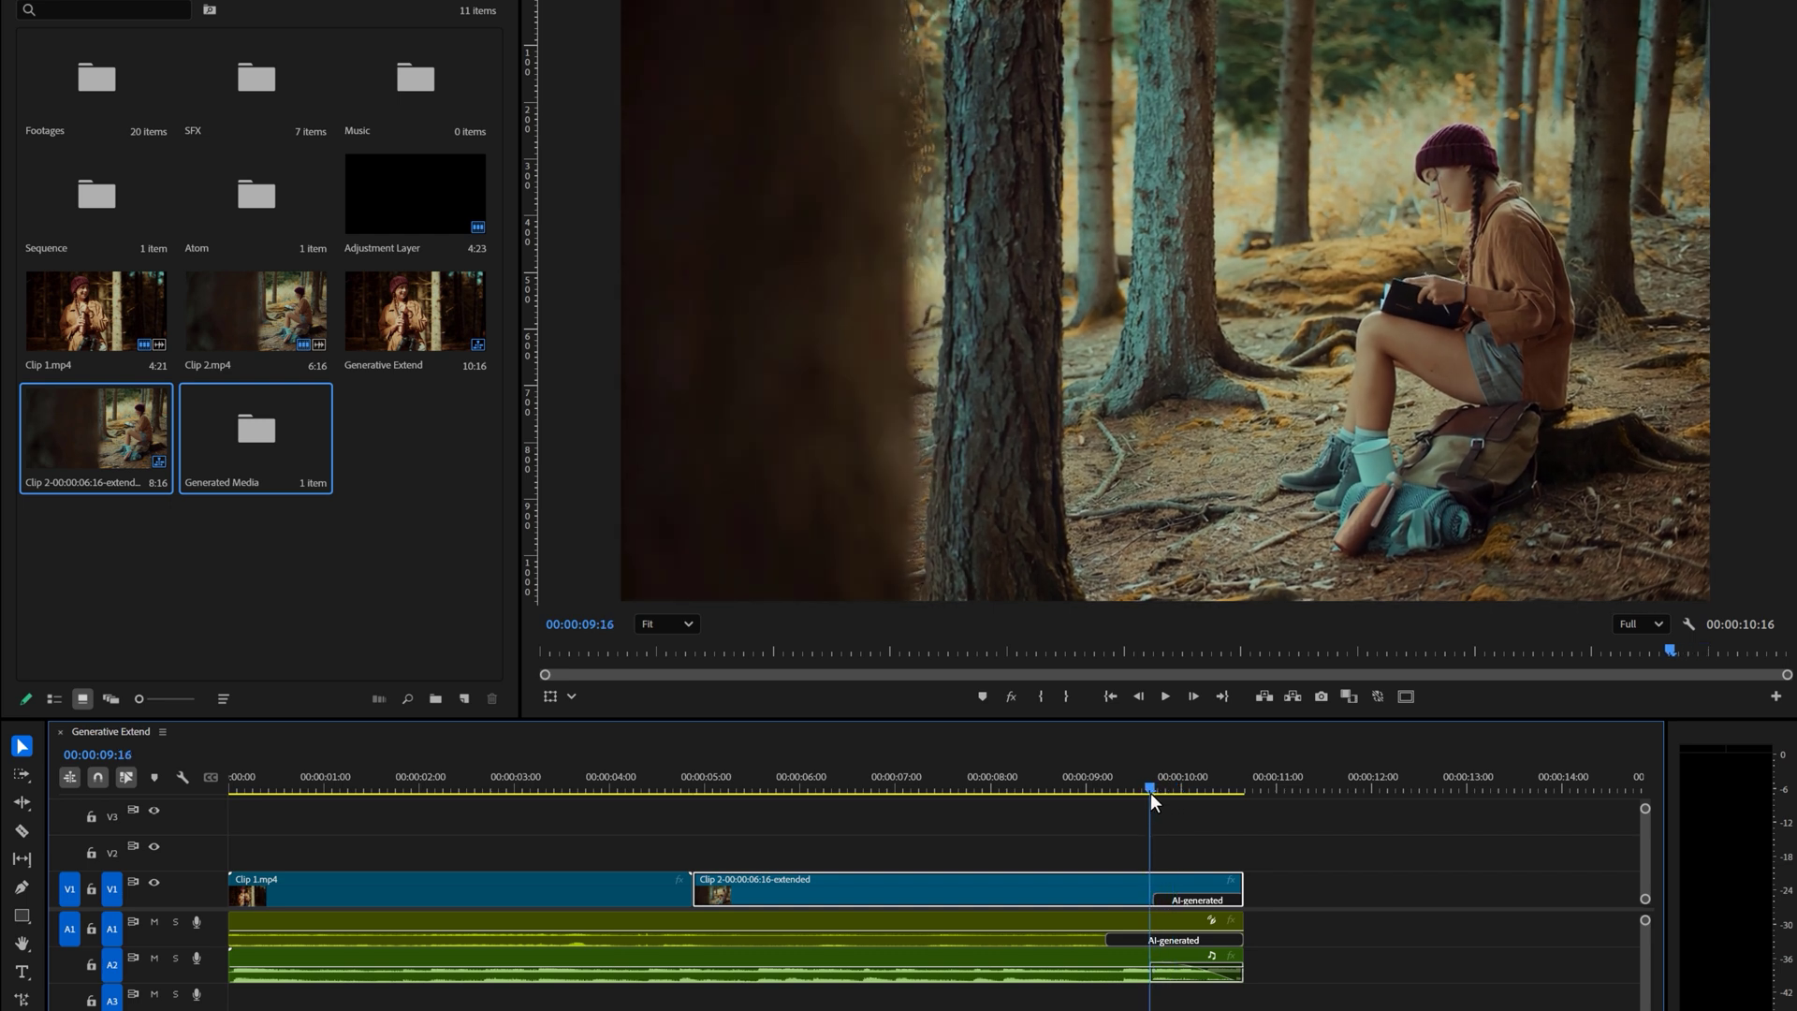
Split Clip 2 at 09:16, raise the generated tail's Lumetri contrast to 15.5 and play it back.
{"action": "key", "text": "ctrl+k"}
{"action": "left_click", "coordinate": [1177, 882]}
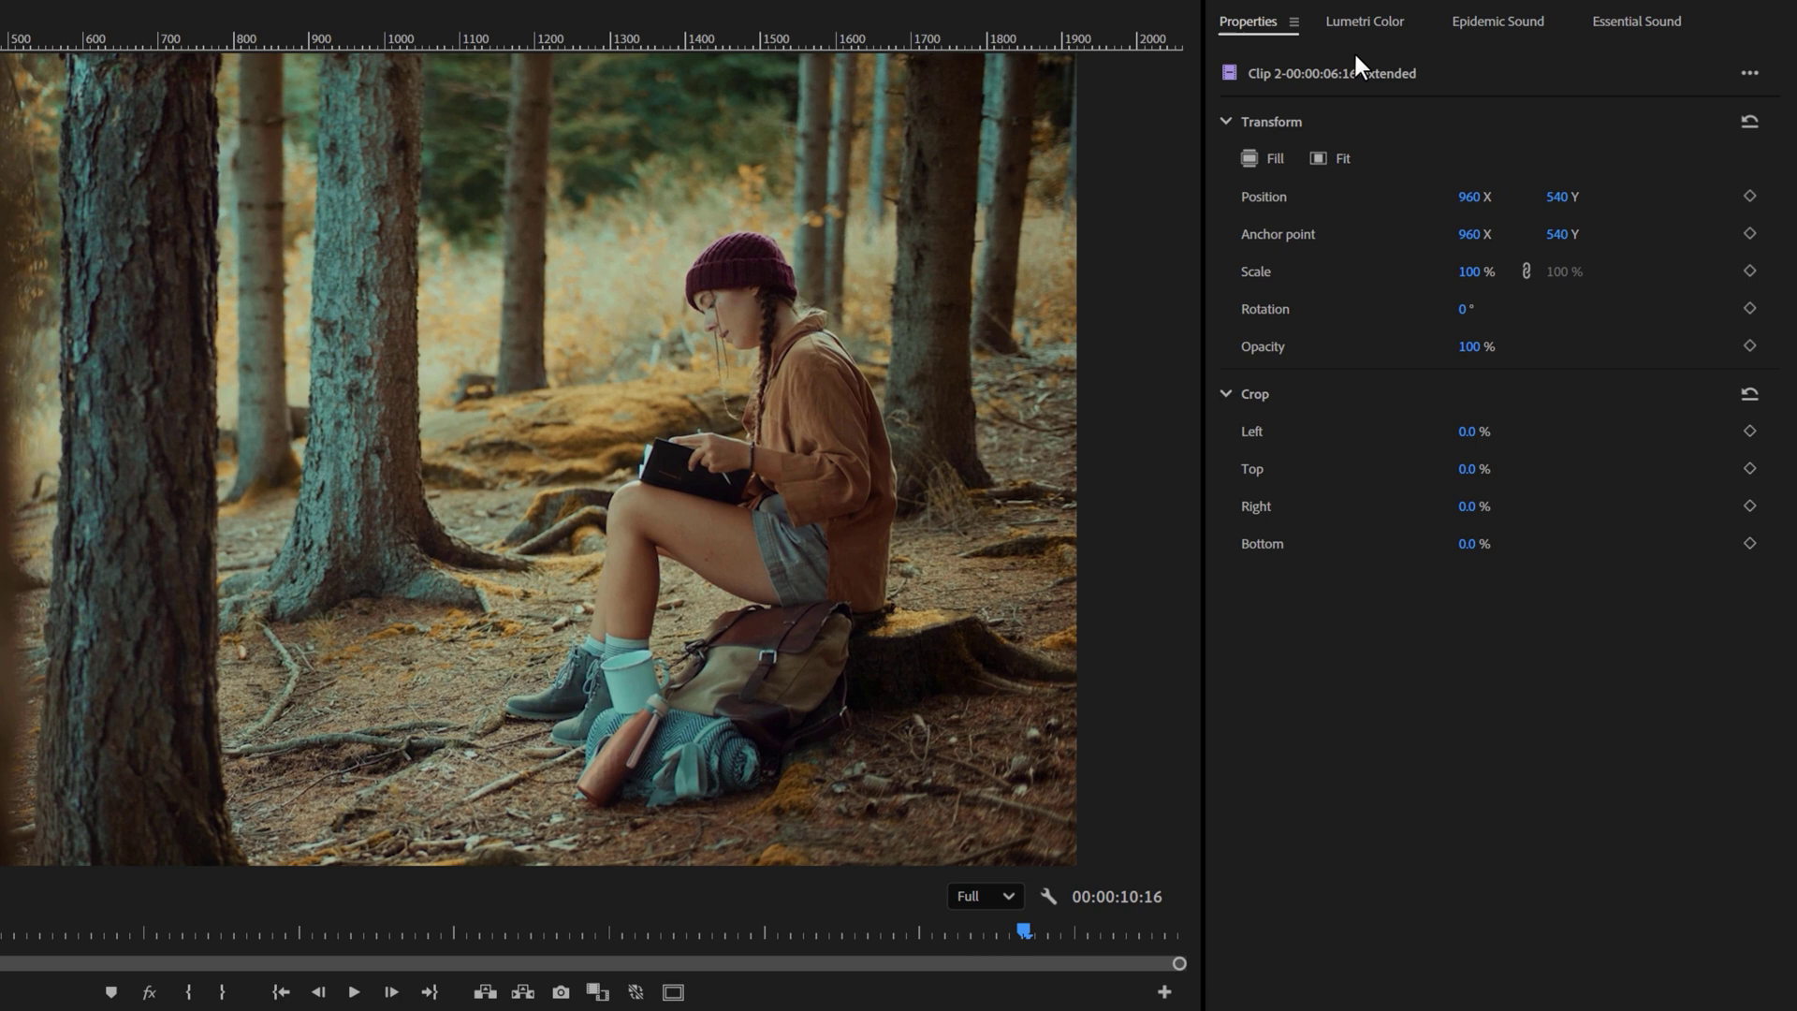
{"action": "left_click", "coordinate": [1359, 23]}
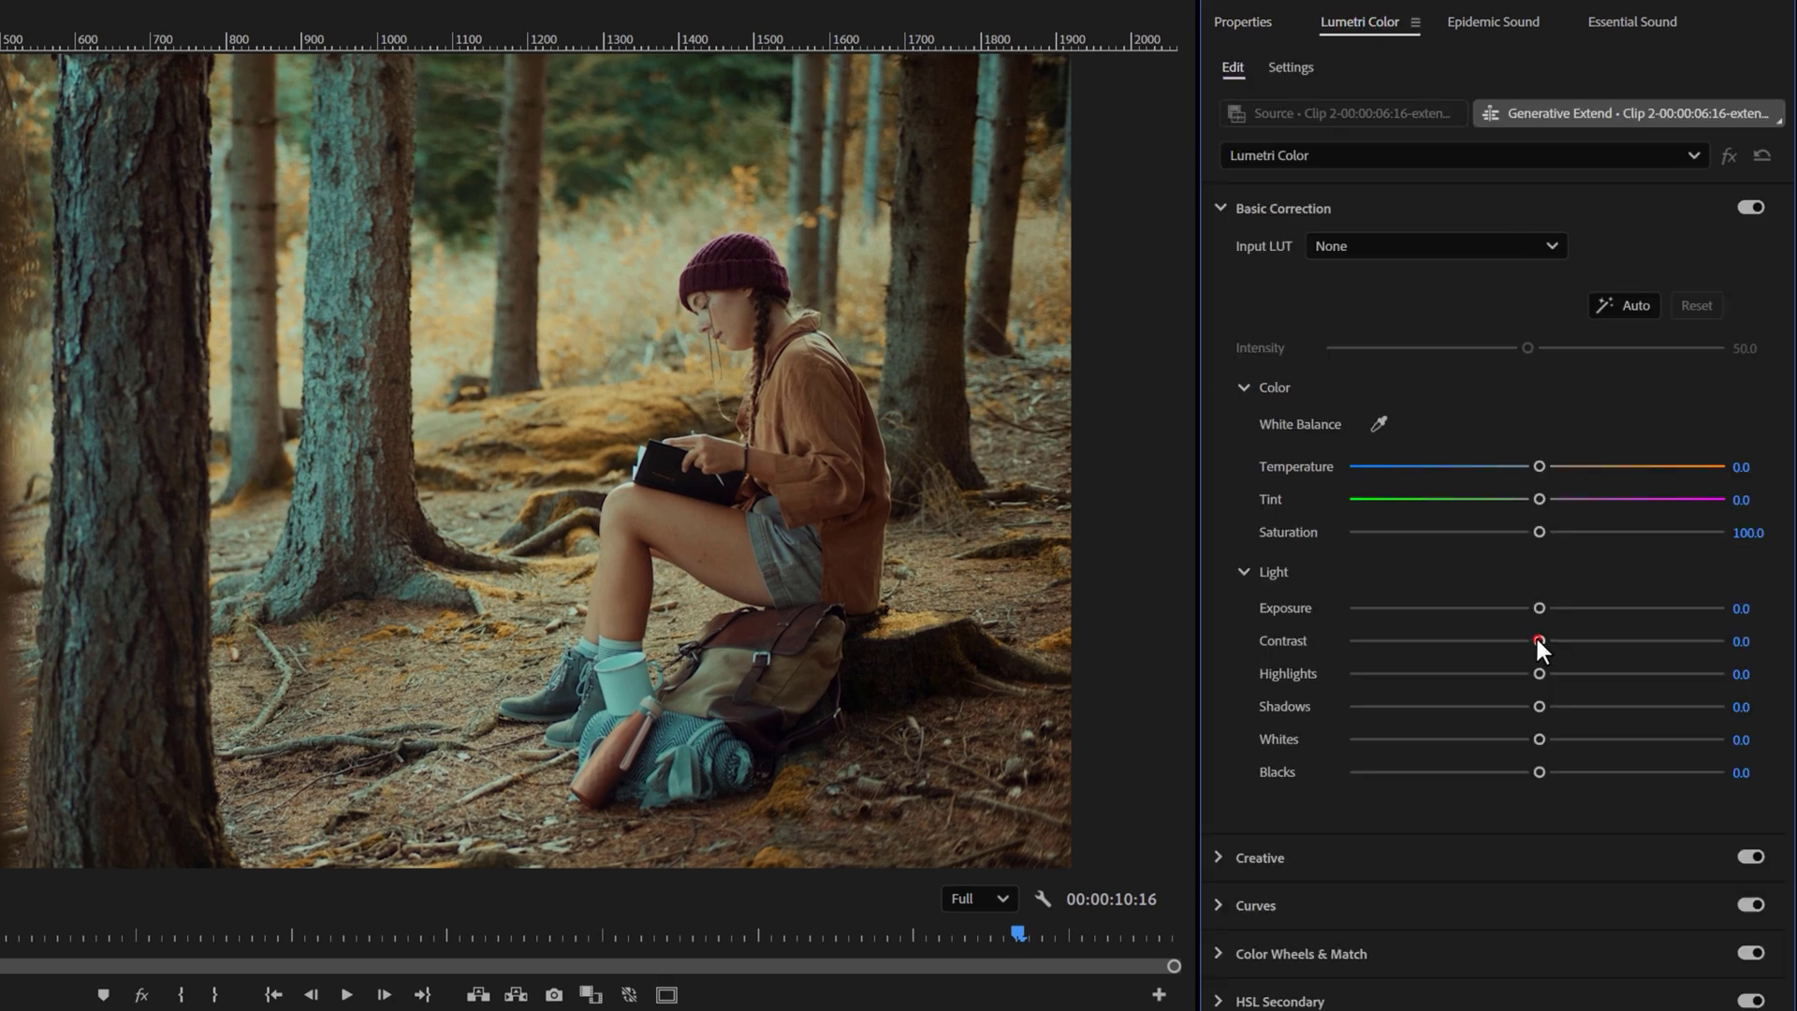
{"action": "mouse_move", "coordinate": [1538, 640]}
{"action": "left_mouse_down"}
{"action": "mouse_move", "coordinate": [1565, 640]}
{"action": "mouse_move", "coordinate": [1531, 609]}
{"action": "left_mouse_up"}
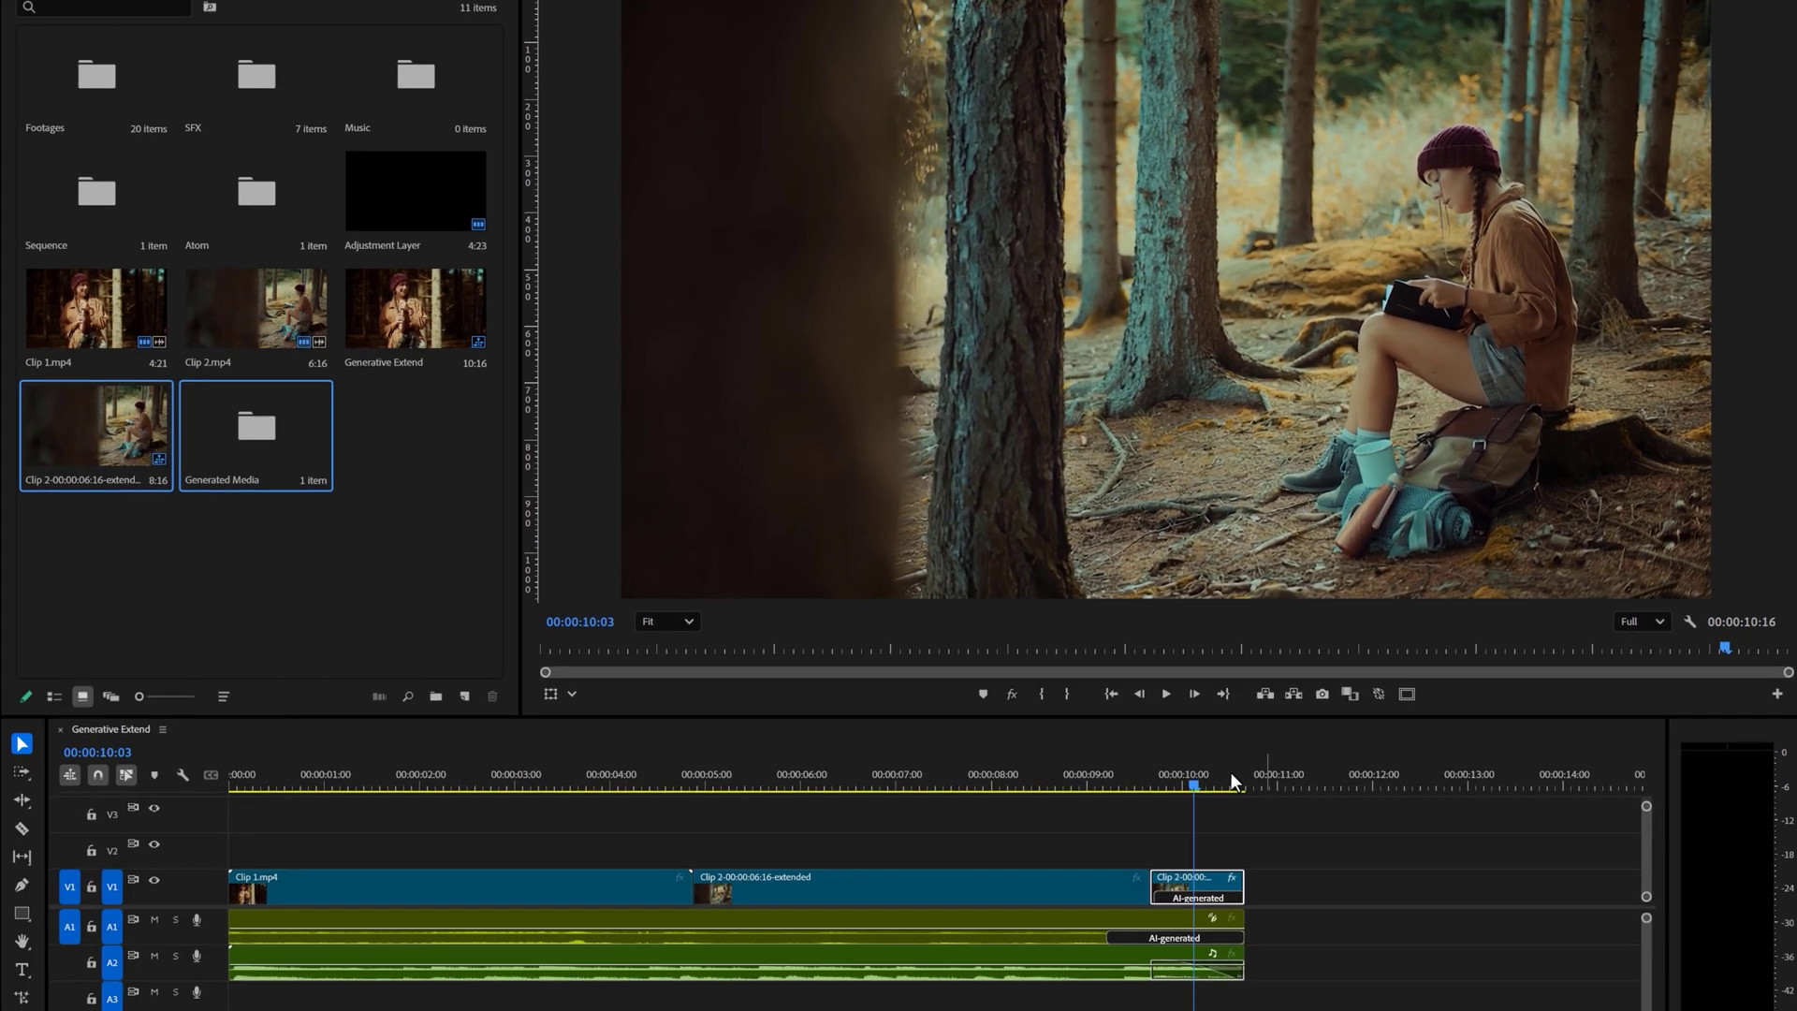
{"action": "left_click", "coordinate": [1132, 778]}
{"action": "key", "text": "space"}
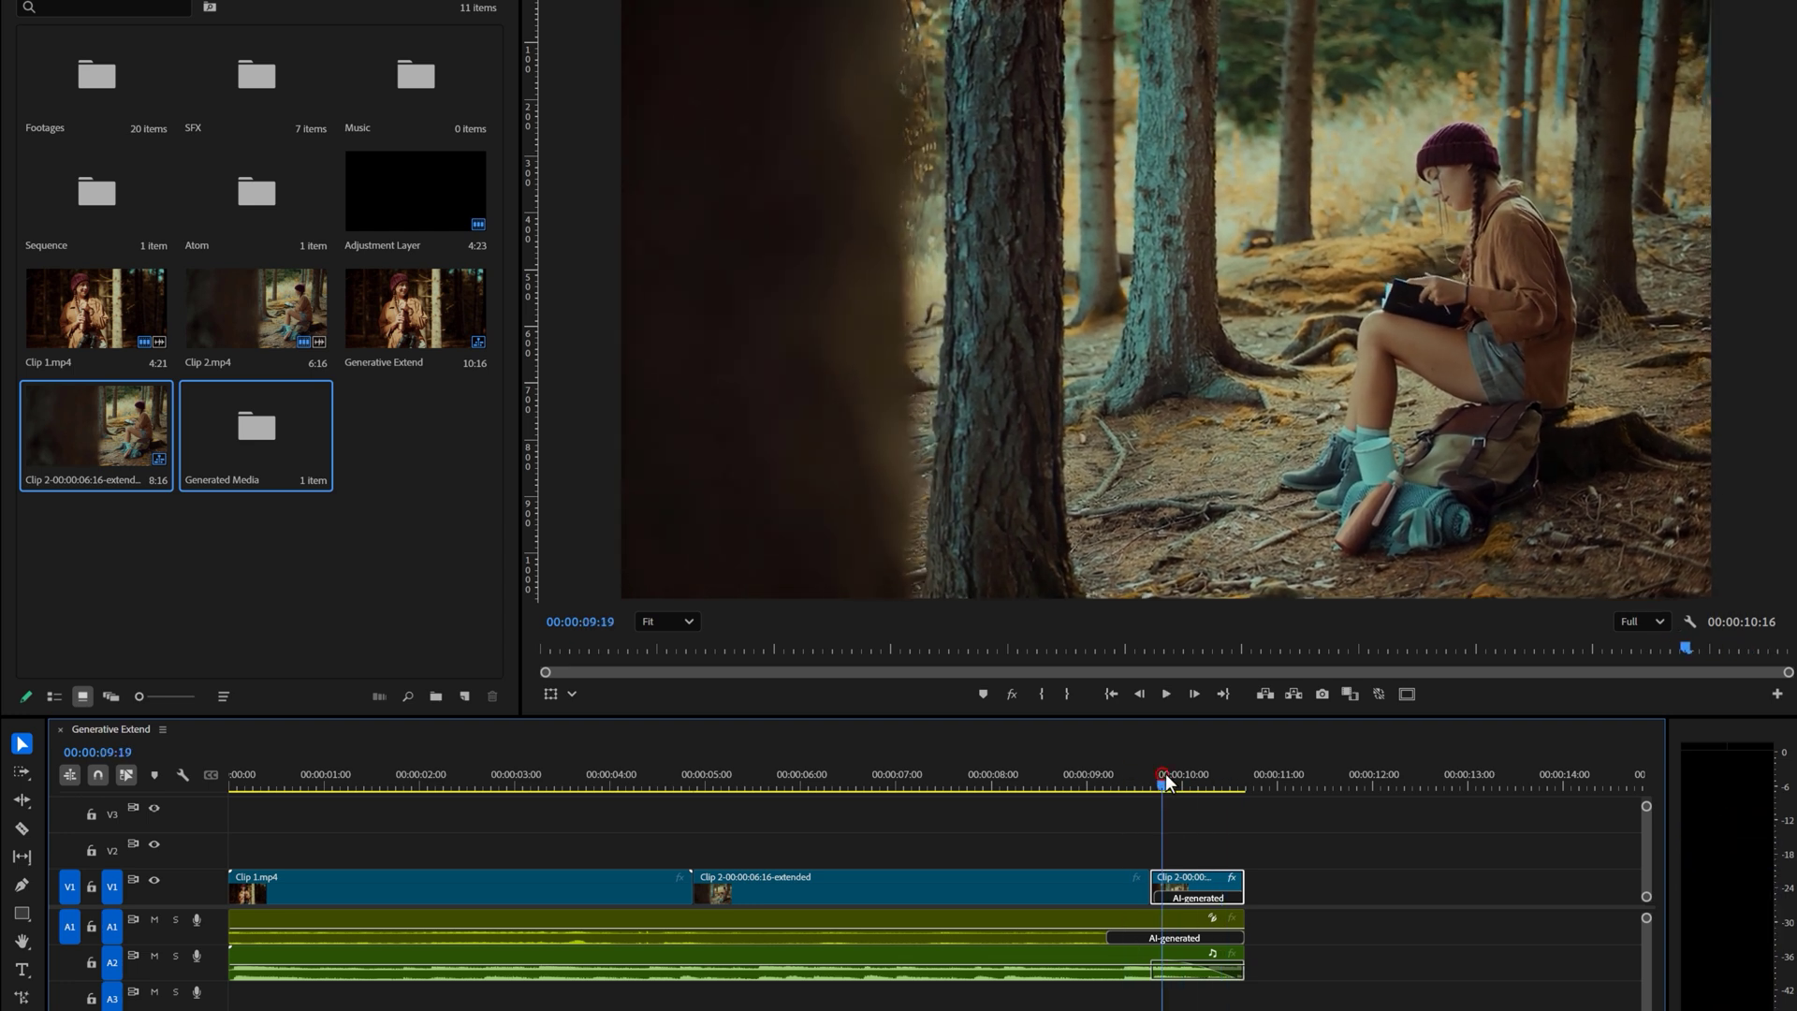
Add a shortened Cross Dissolve at the 9:16 cut and play through the transition from 9:10.
{"action": "left_click_drag", "start_coordinate": [1168, 775], "coordinate": [1149, 781]}
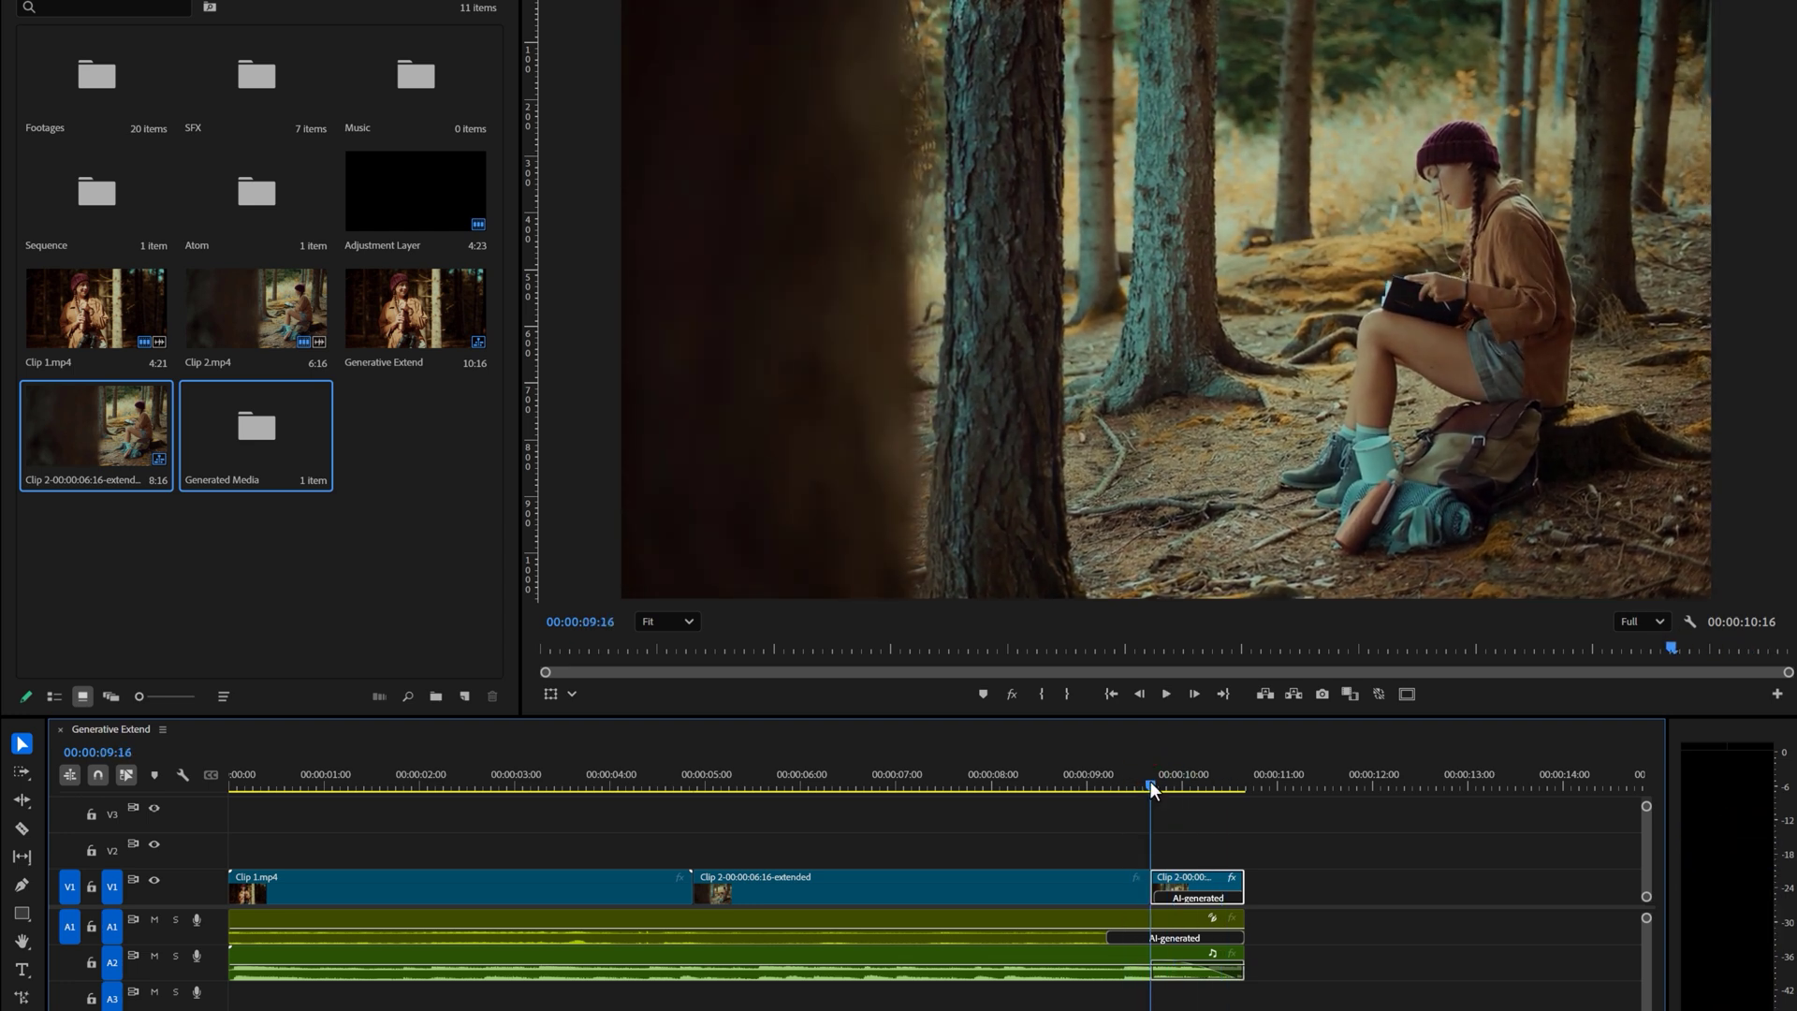
{"action": "right_click", "coordinate": [1152, 884]}
{"action": "left_click", "coordinate": [1175, 990]}
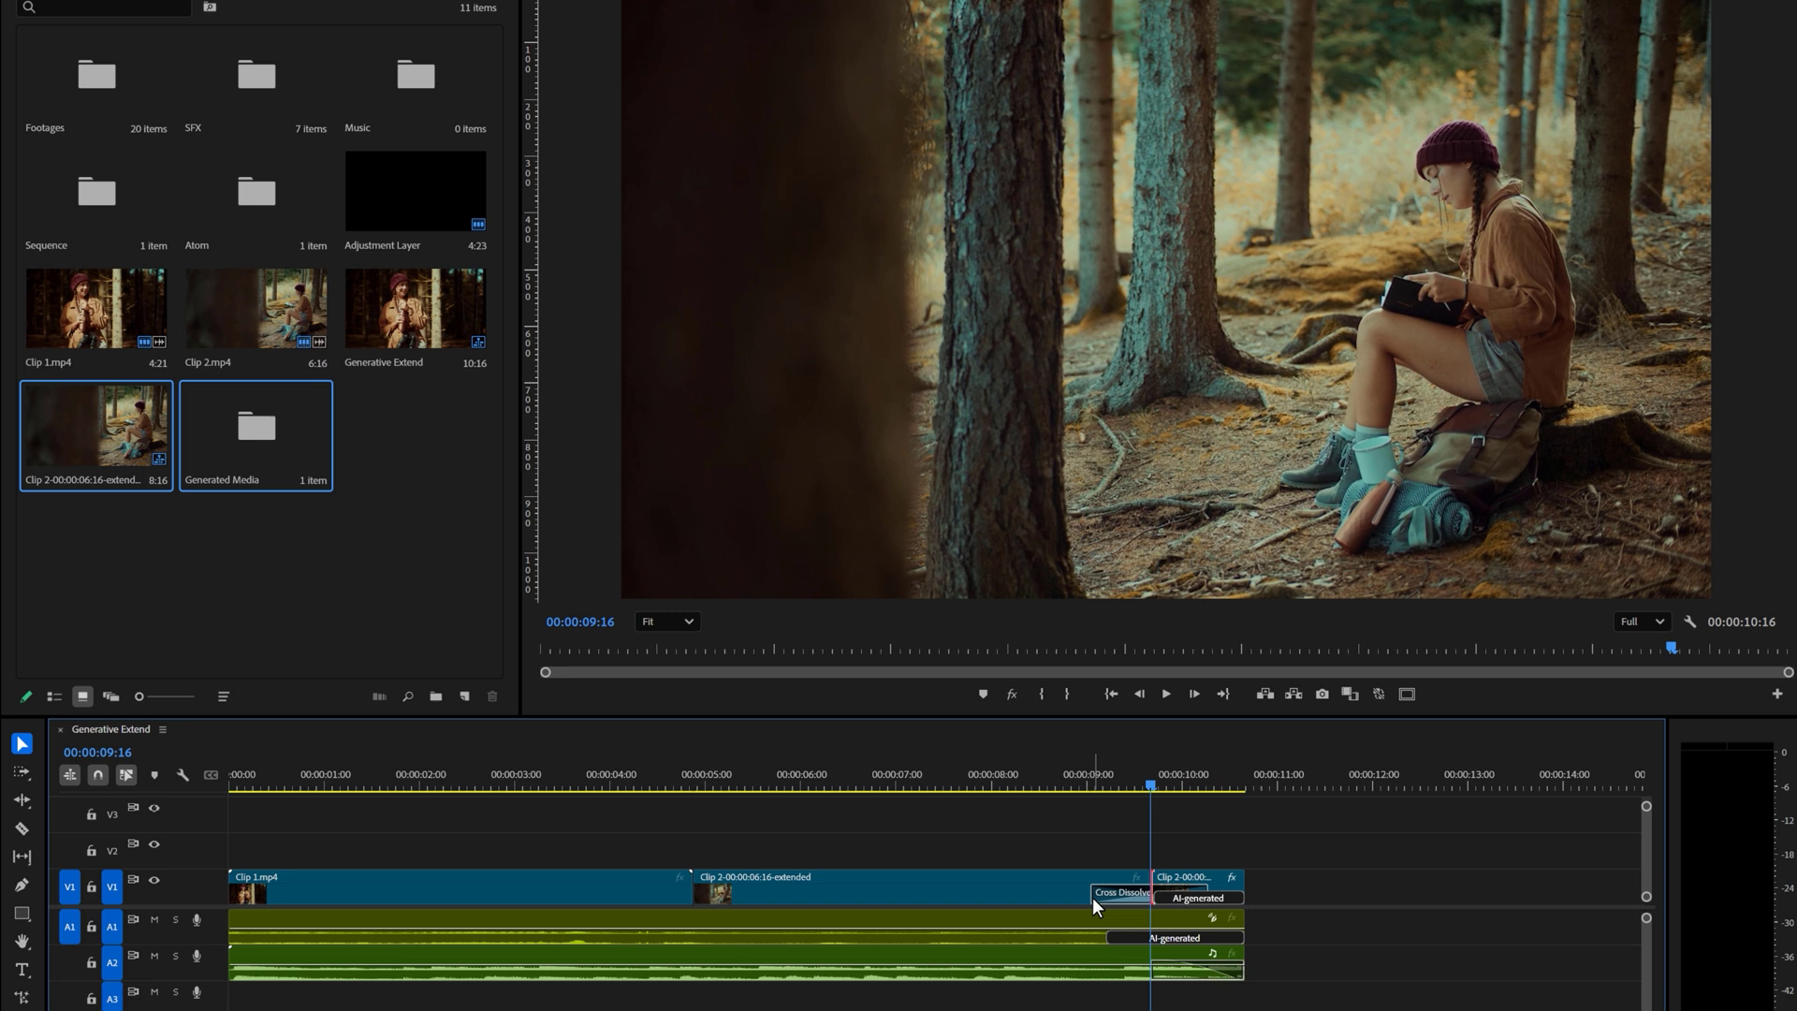
{"action": "left_click_drag", "start_coordinate": [1095, 897], "coordinate": [1131, 897]}
{"action": "left_click", "coordinate": [1127, 779]}
{"action": "key", "text": "space"}
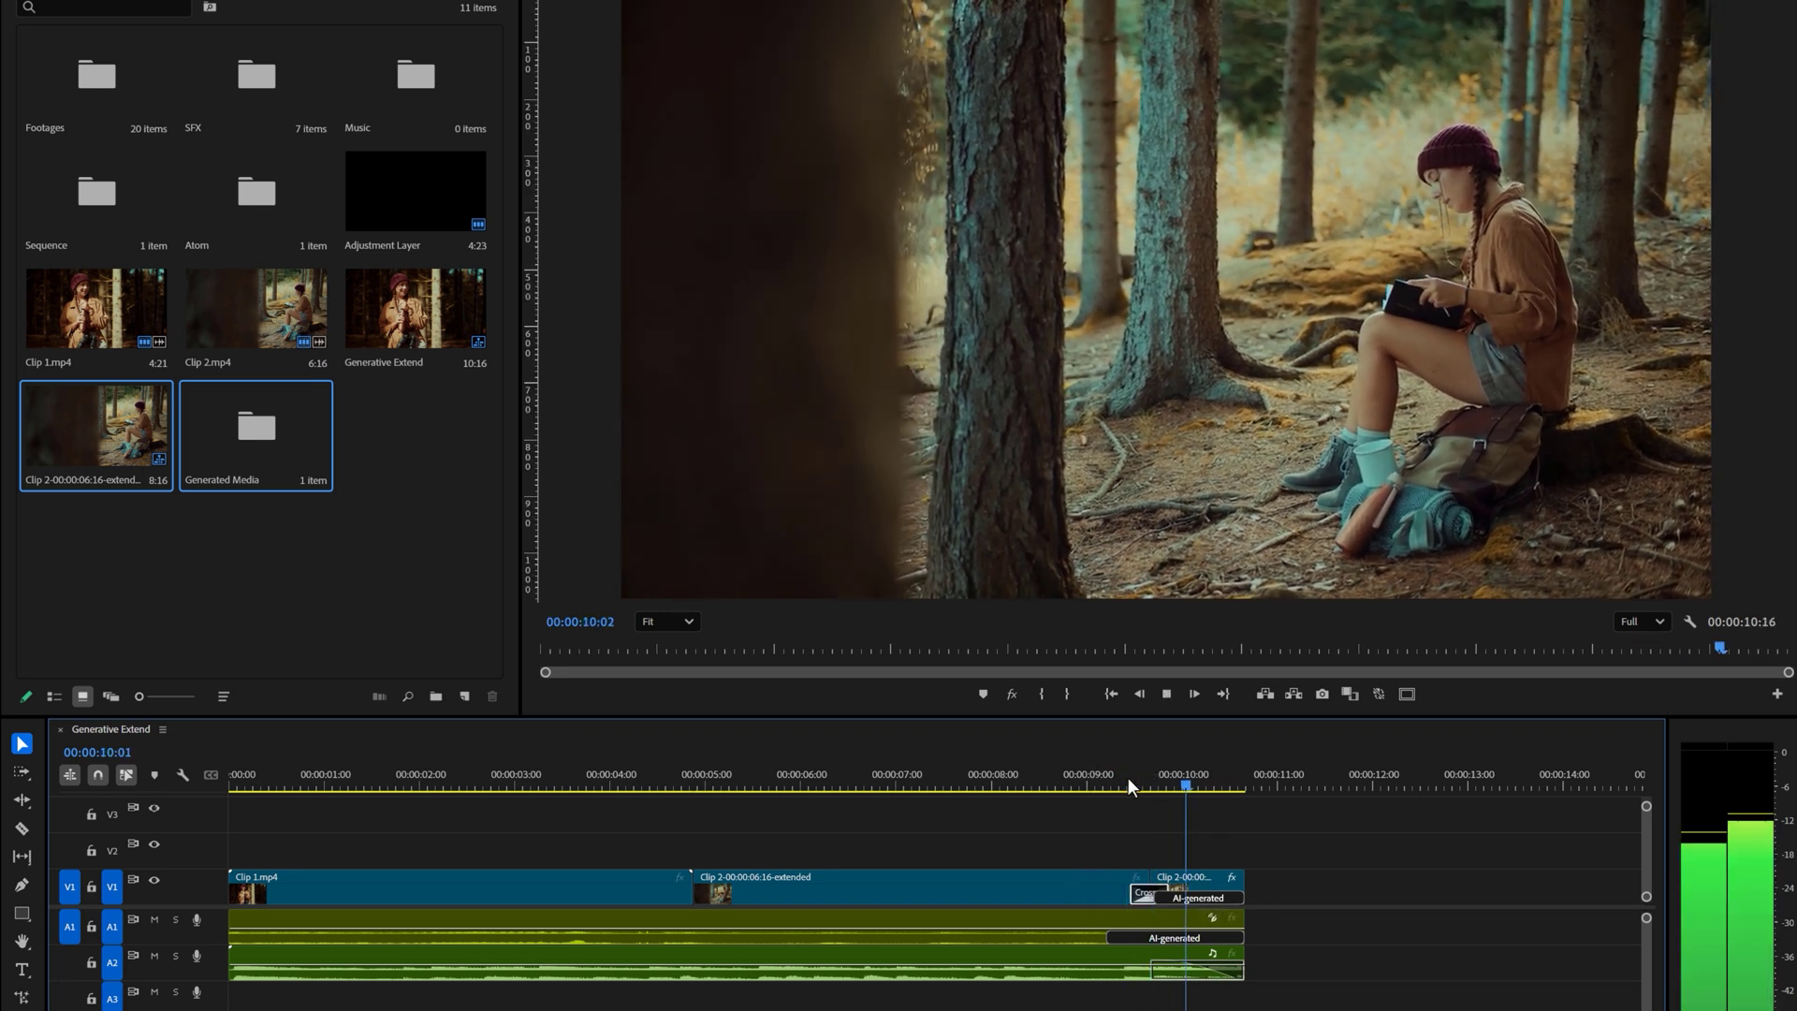
Mute audio track A2 and play the ending from about 8:00 to hear the generated sound alone.
{"action": "key", "text": "space"}
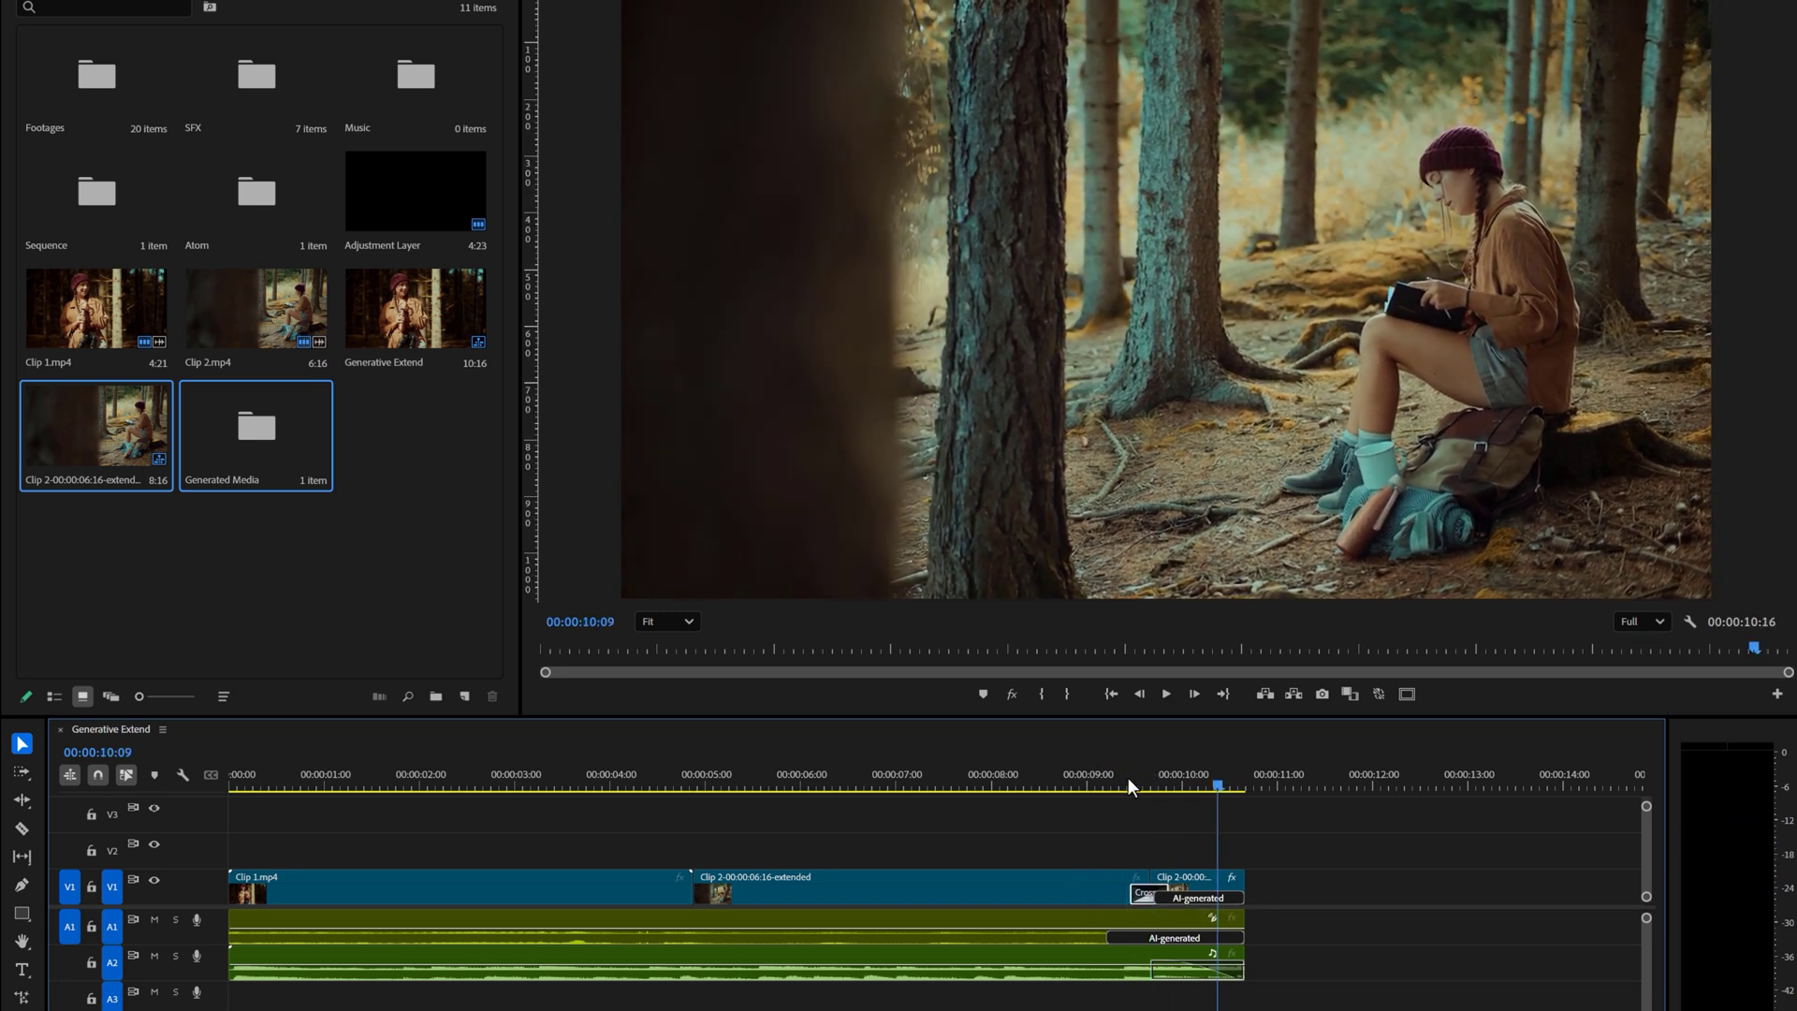
{"action": "left_click", "coordinate": [155, 956]}
{"action": "left_click", "coordinate": [1000, 778]}
{"action": "key", "text": "space"}
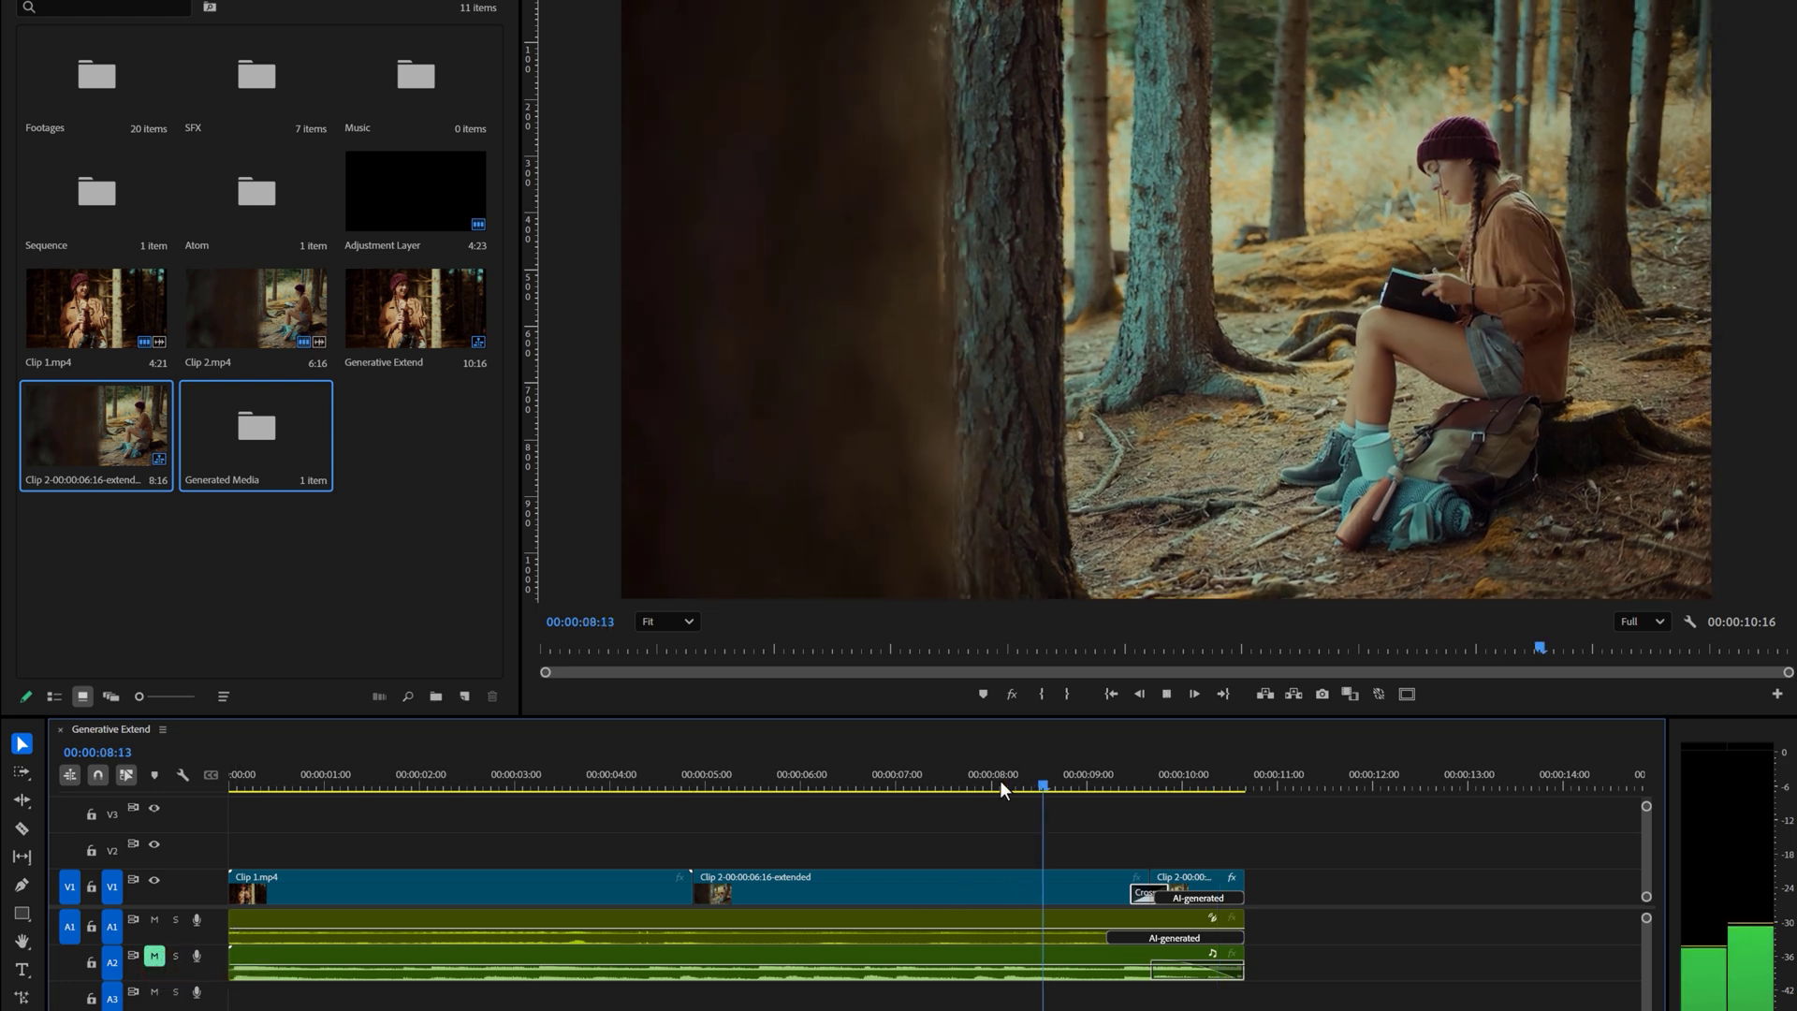
{"action": "left_click", "coordinate": [1073, 771]}
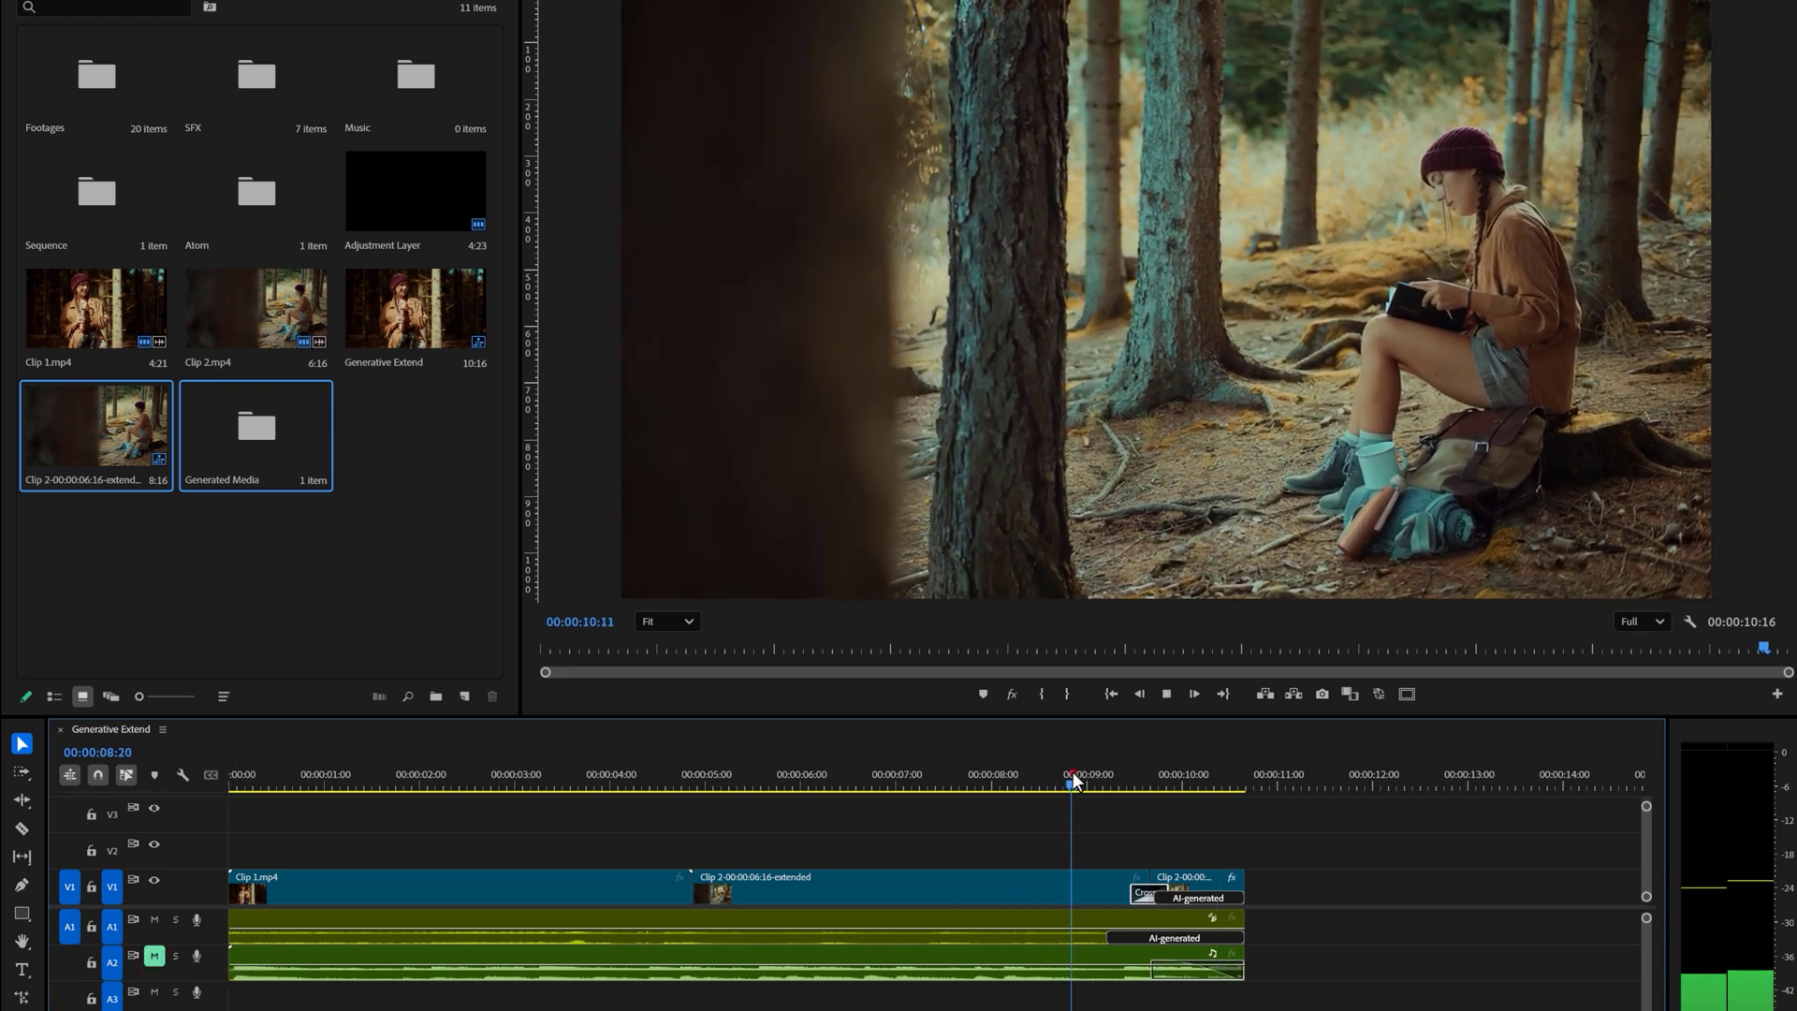
{"action": "key", "text": "space"}
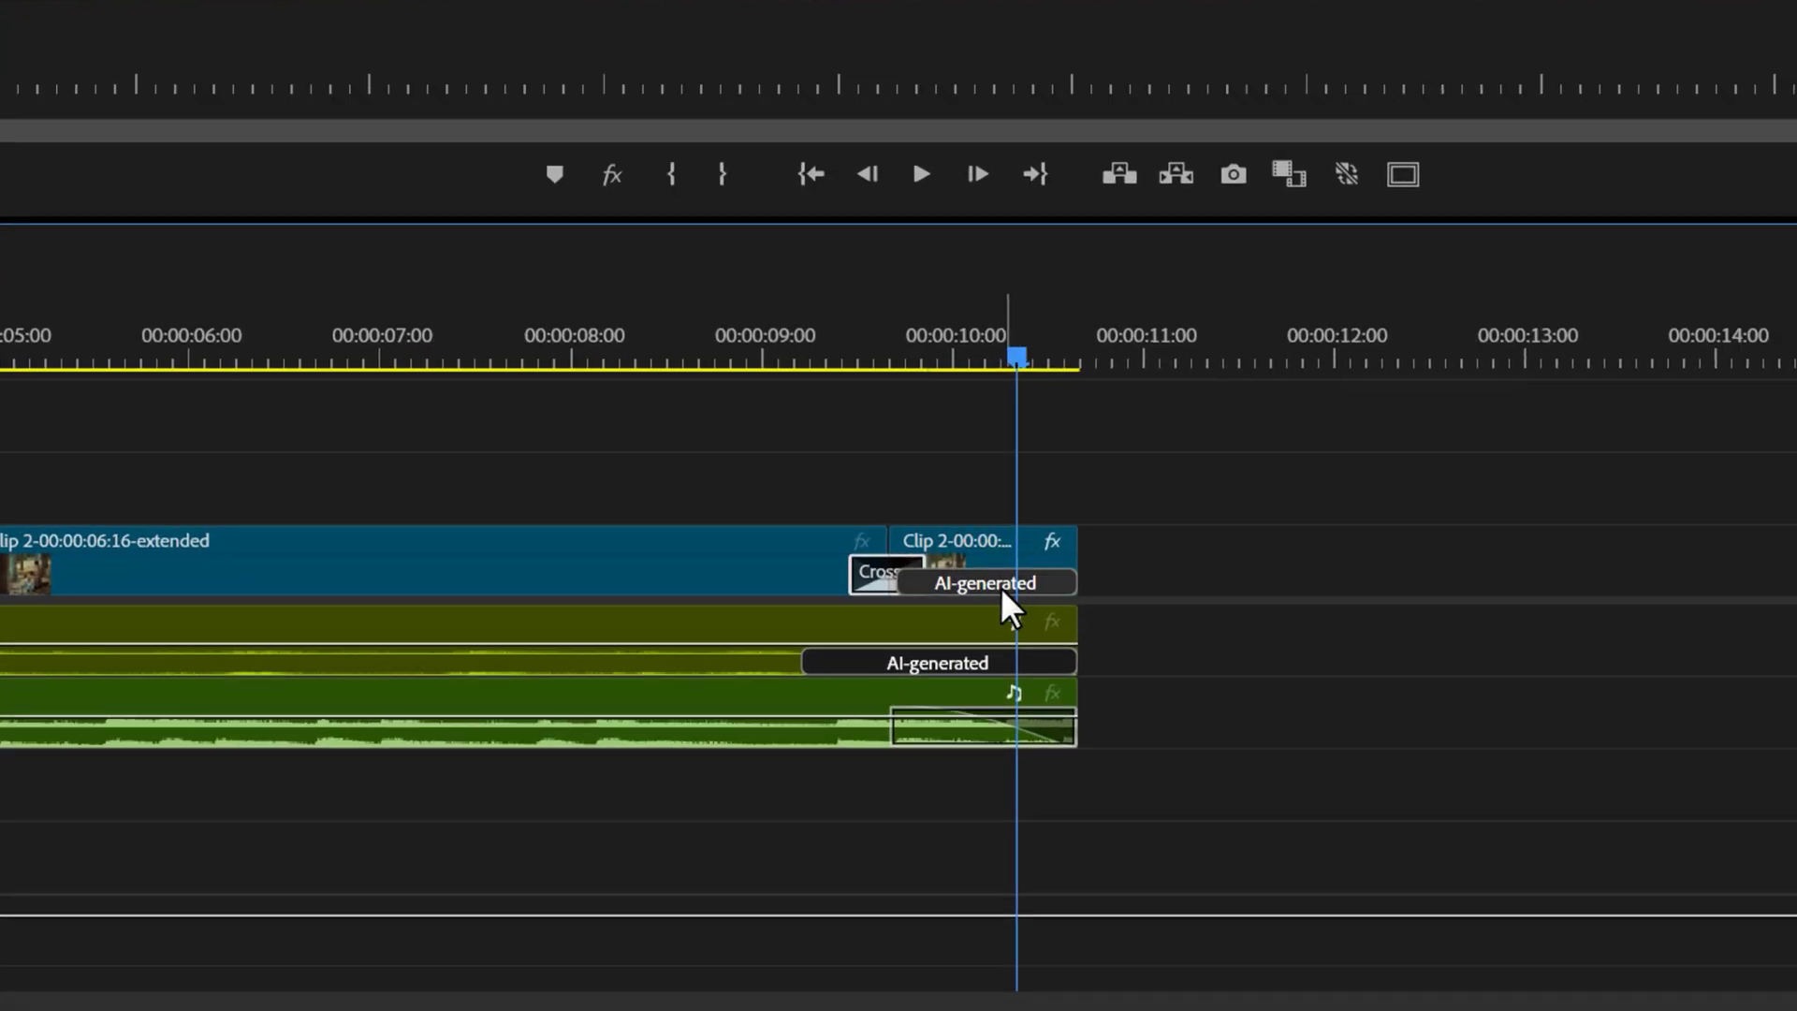
View the Generate Again / Good / Poor Output options for the generated video and audio without choosing.
{"action": "left_click", "coordinate": [1004, 589]}
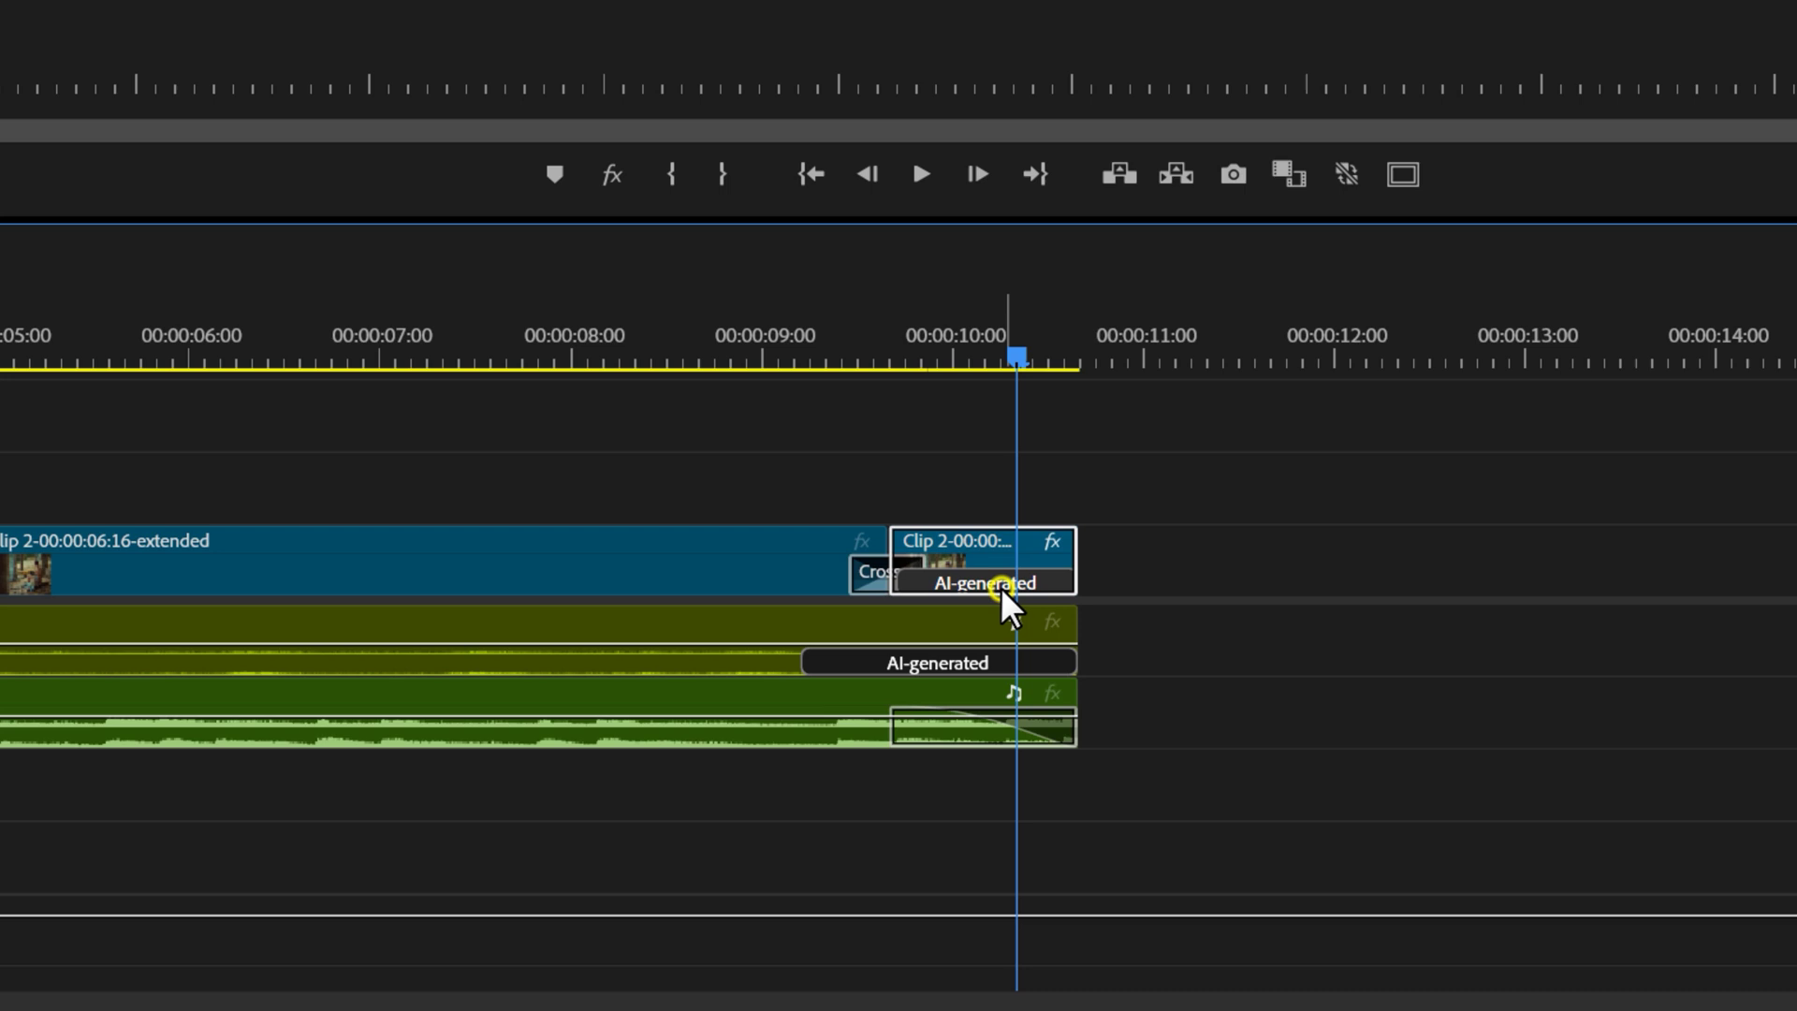
{"action": "right_click", "coordinate": [1002, 589]}
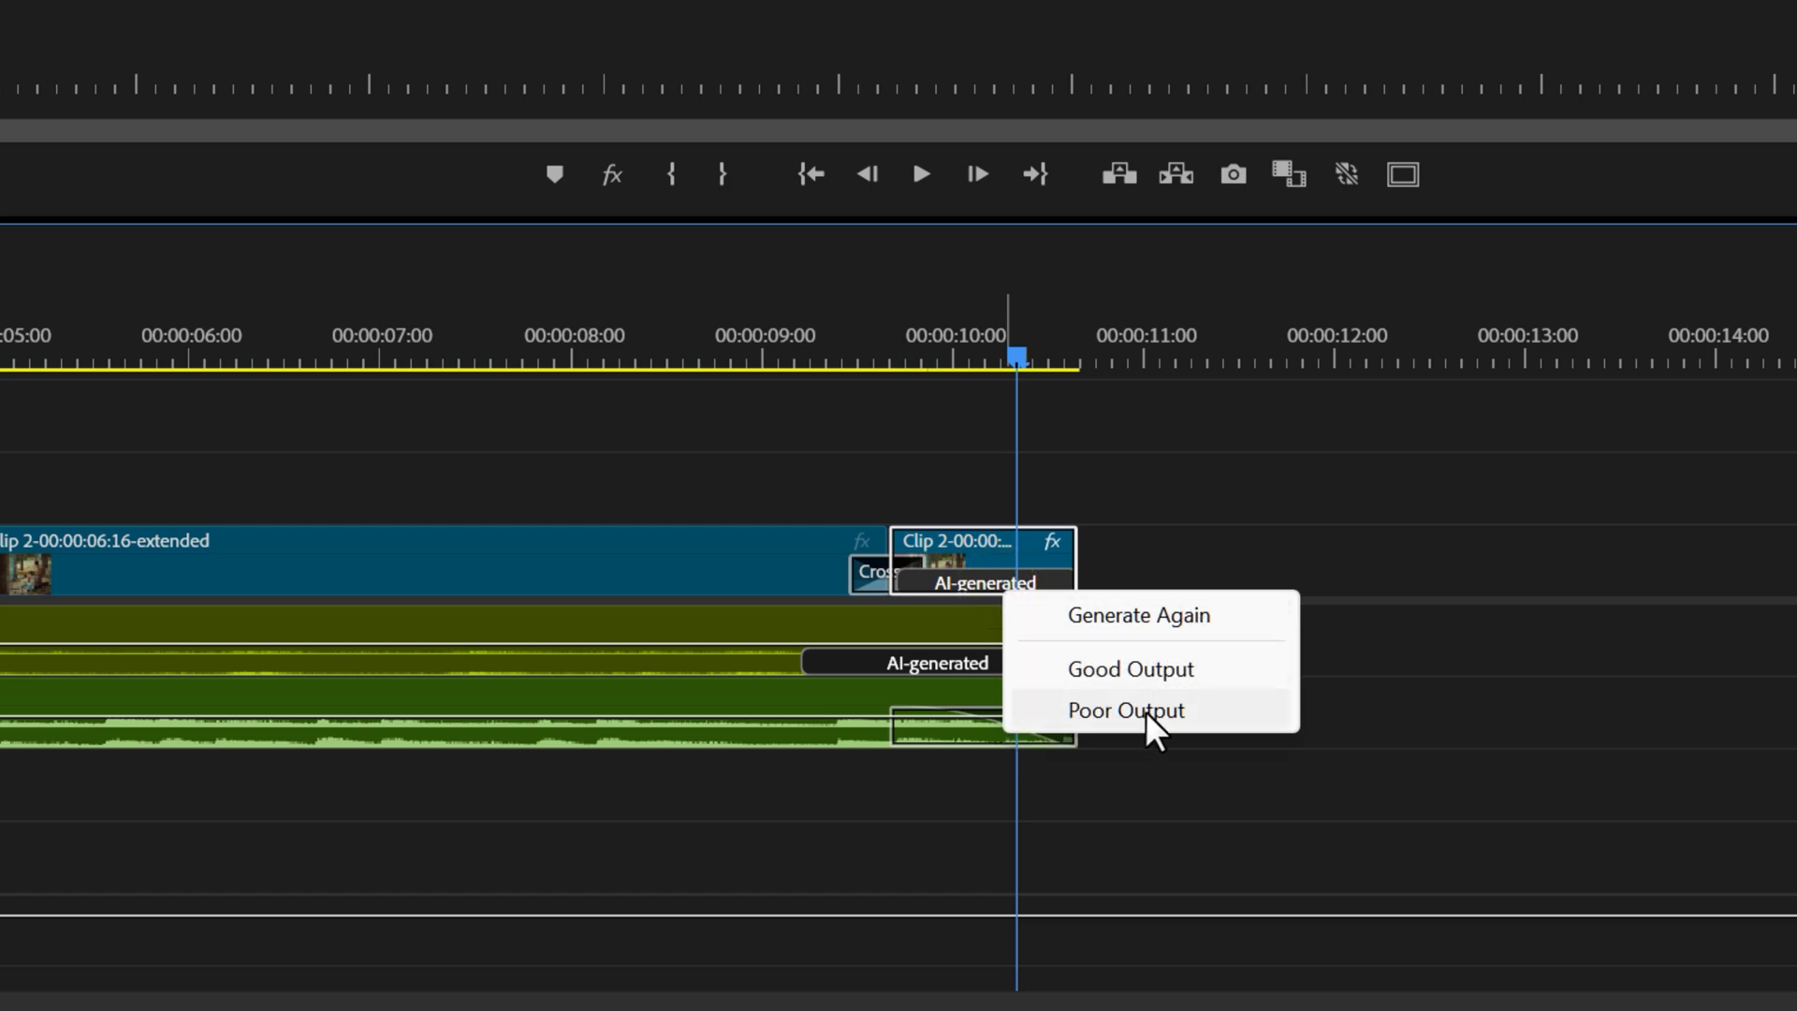
{"action": "left_click", "coordinate": [986, 602]}
{"action": "right_click", "coordinate": [968, 657]}
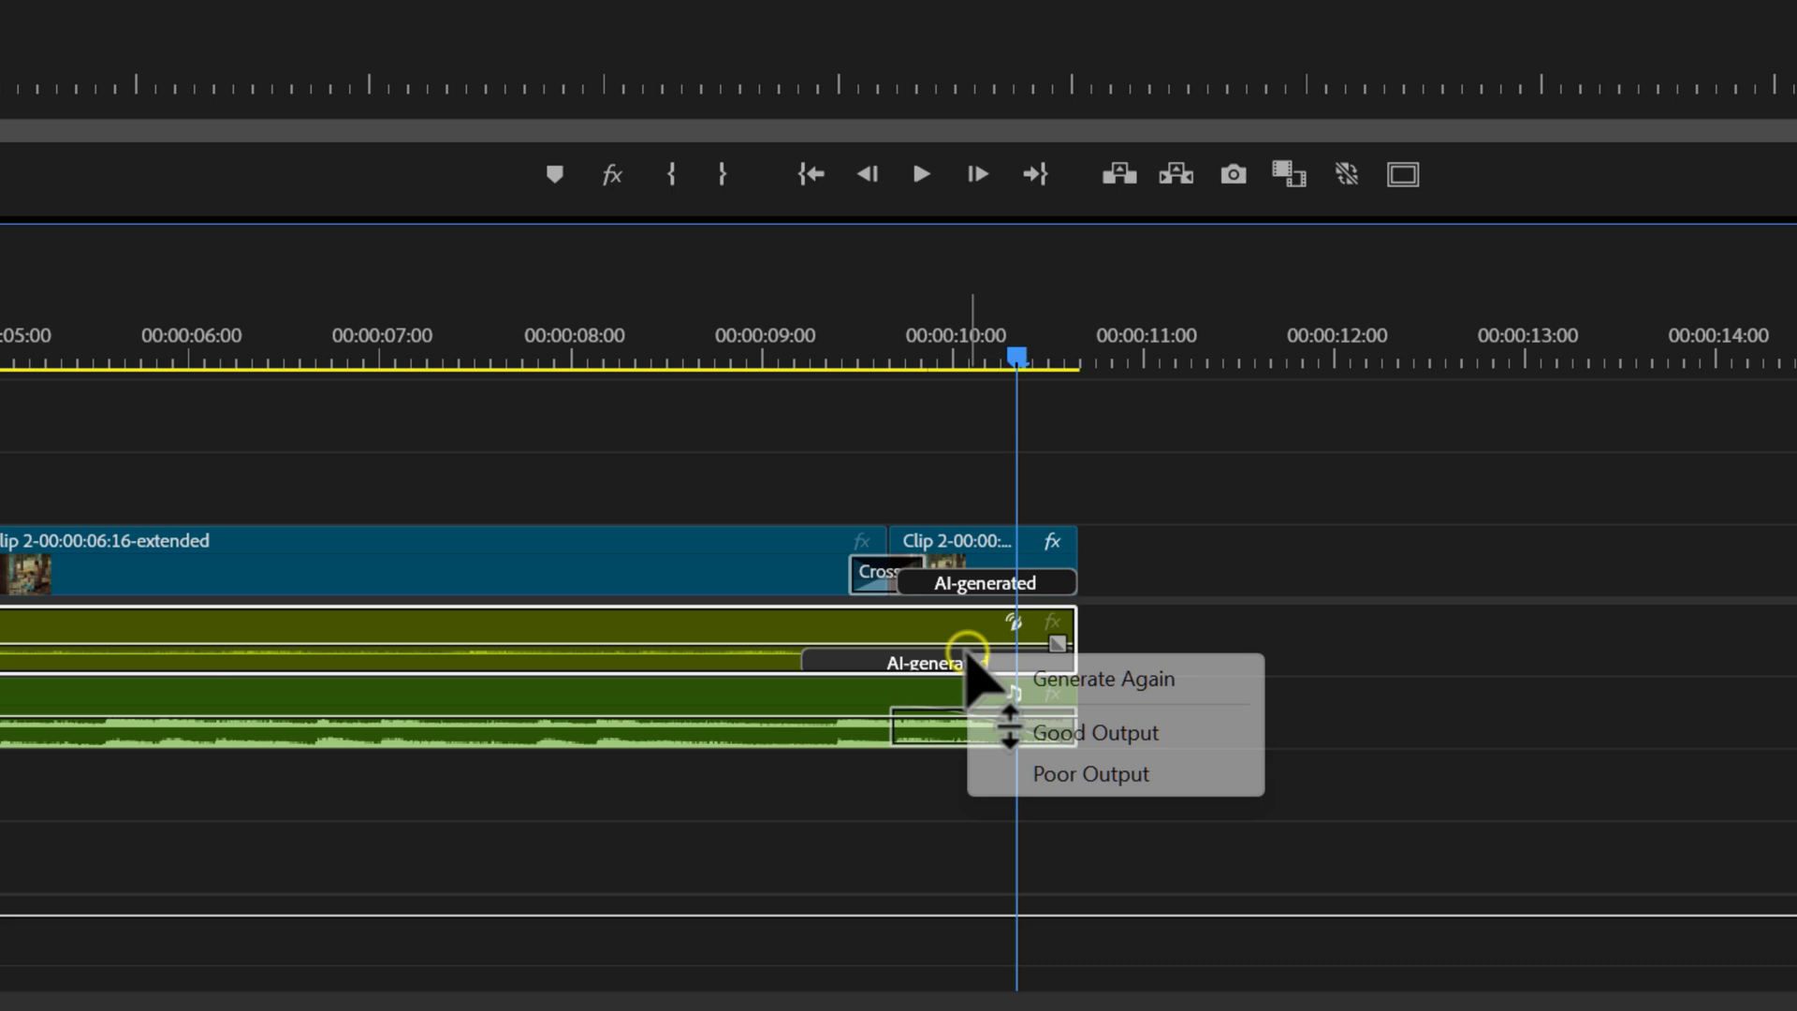
{"action": "left_click", "coordinate": [1030, 678]}
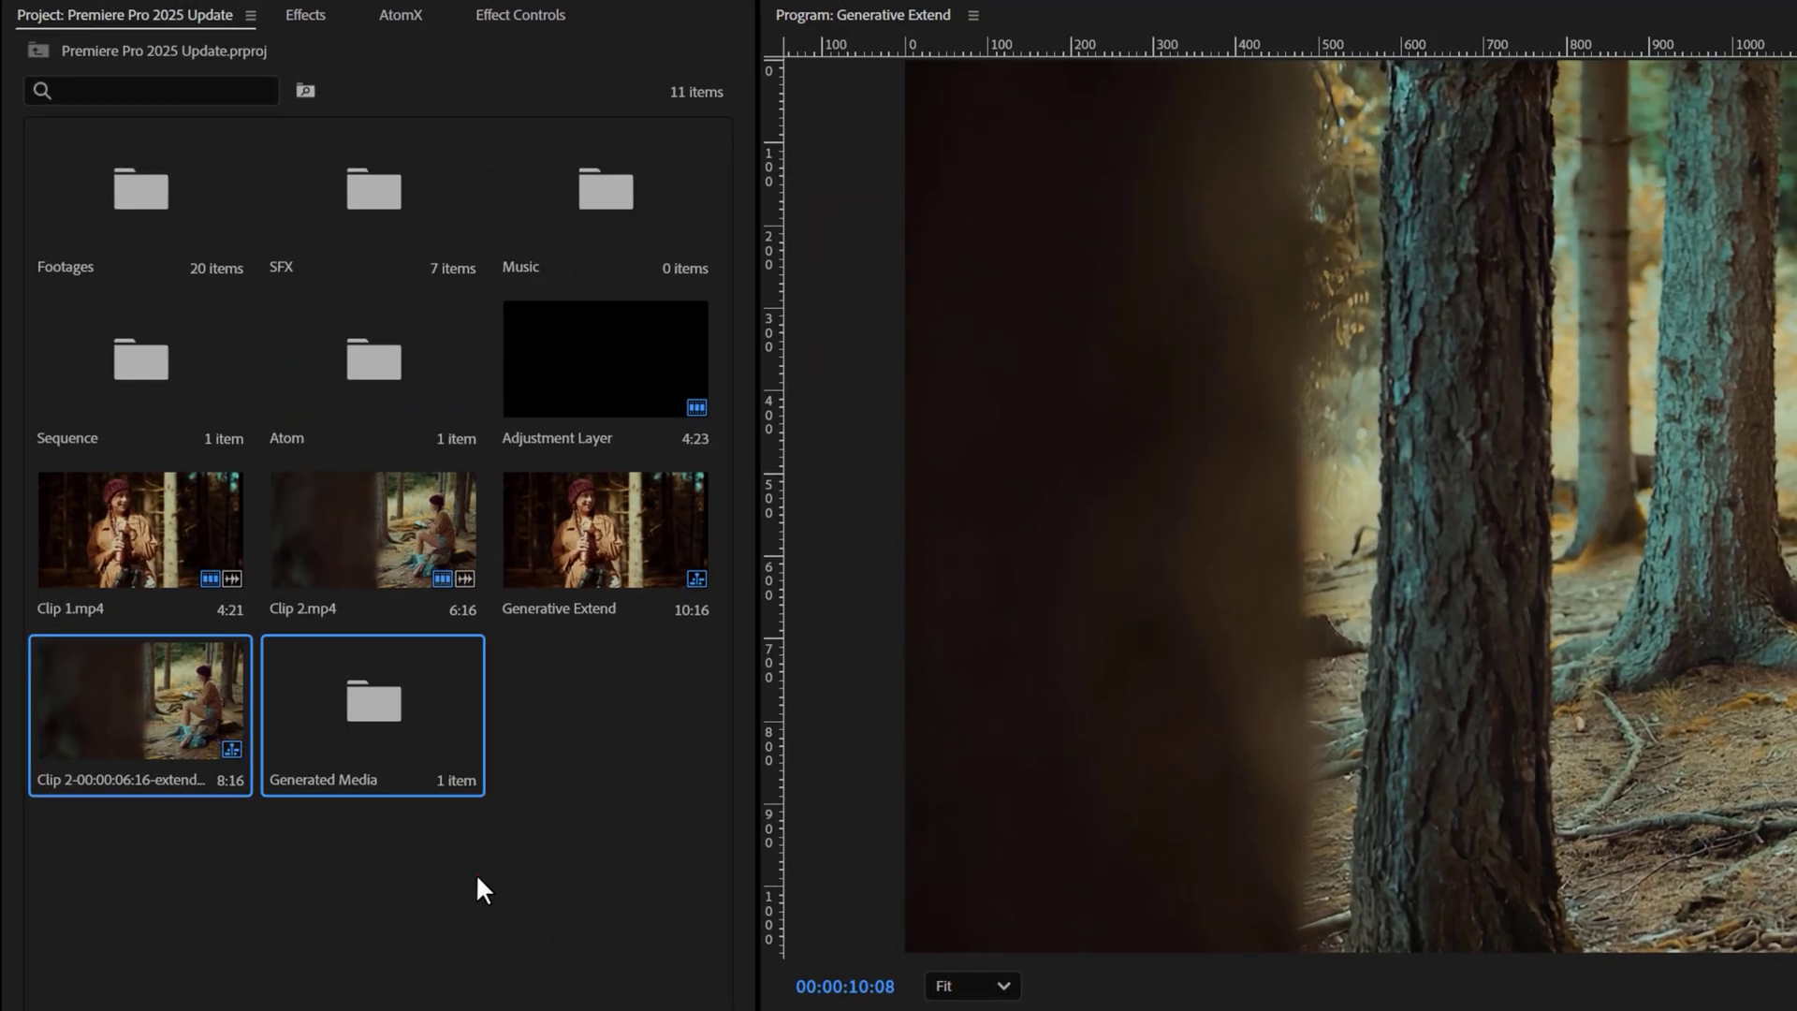
Open the Generated Media bin and its Generative Extend folder.
{"action": "left_click", "coordinate": [475, 872]}
{"action": "double_click", "coordinate": [400, 770]}
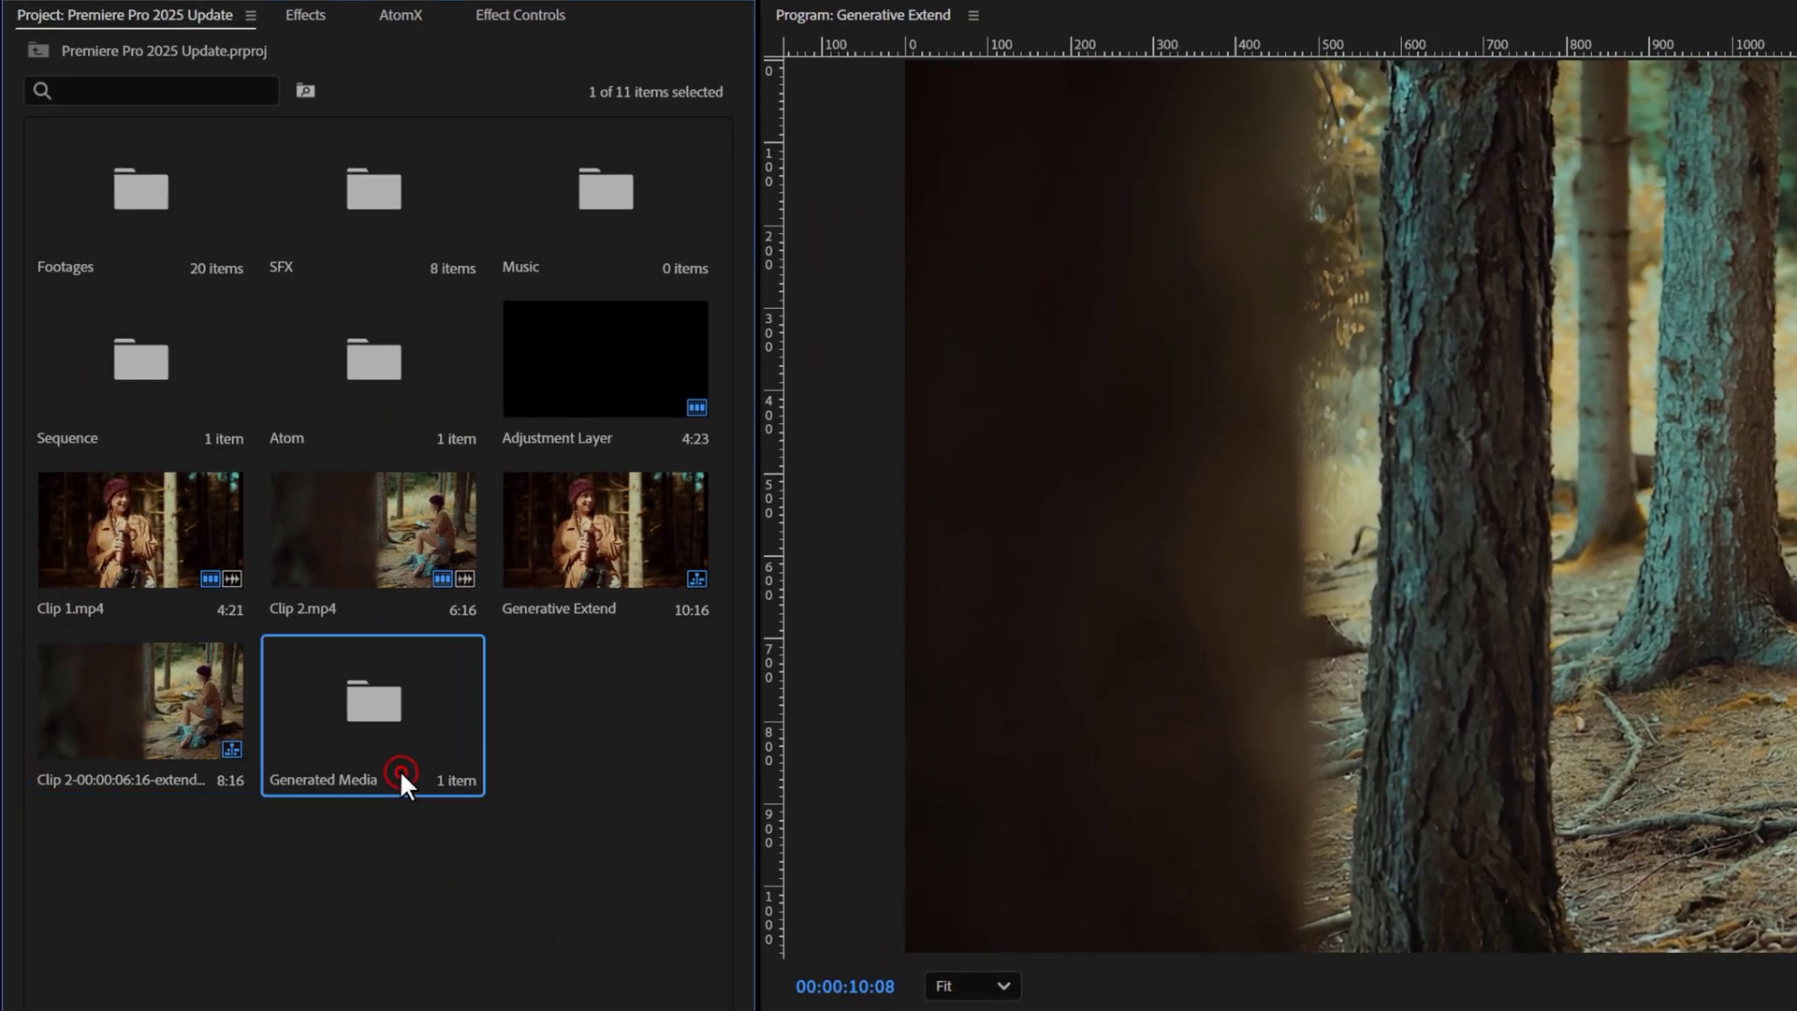
{"action": "double_click", "coordinate": [159, 233]}
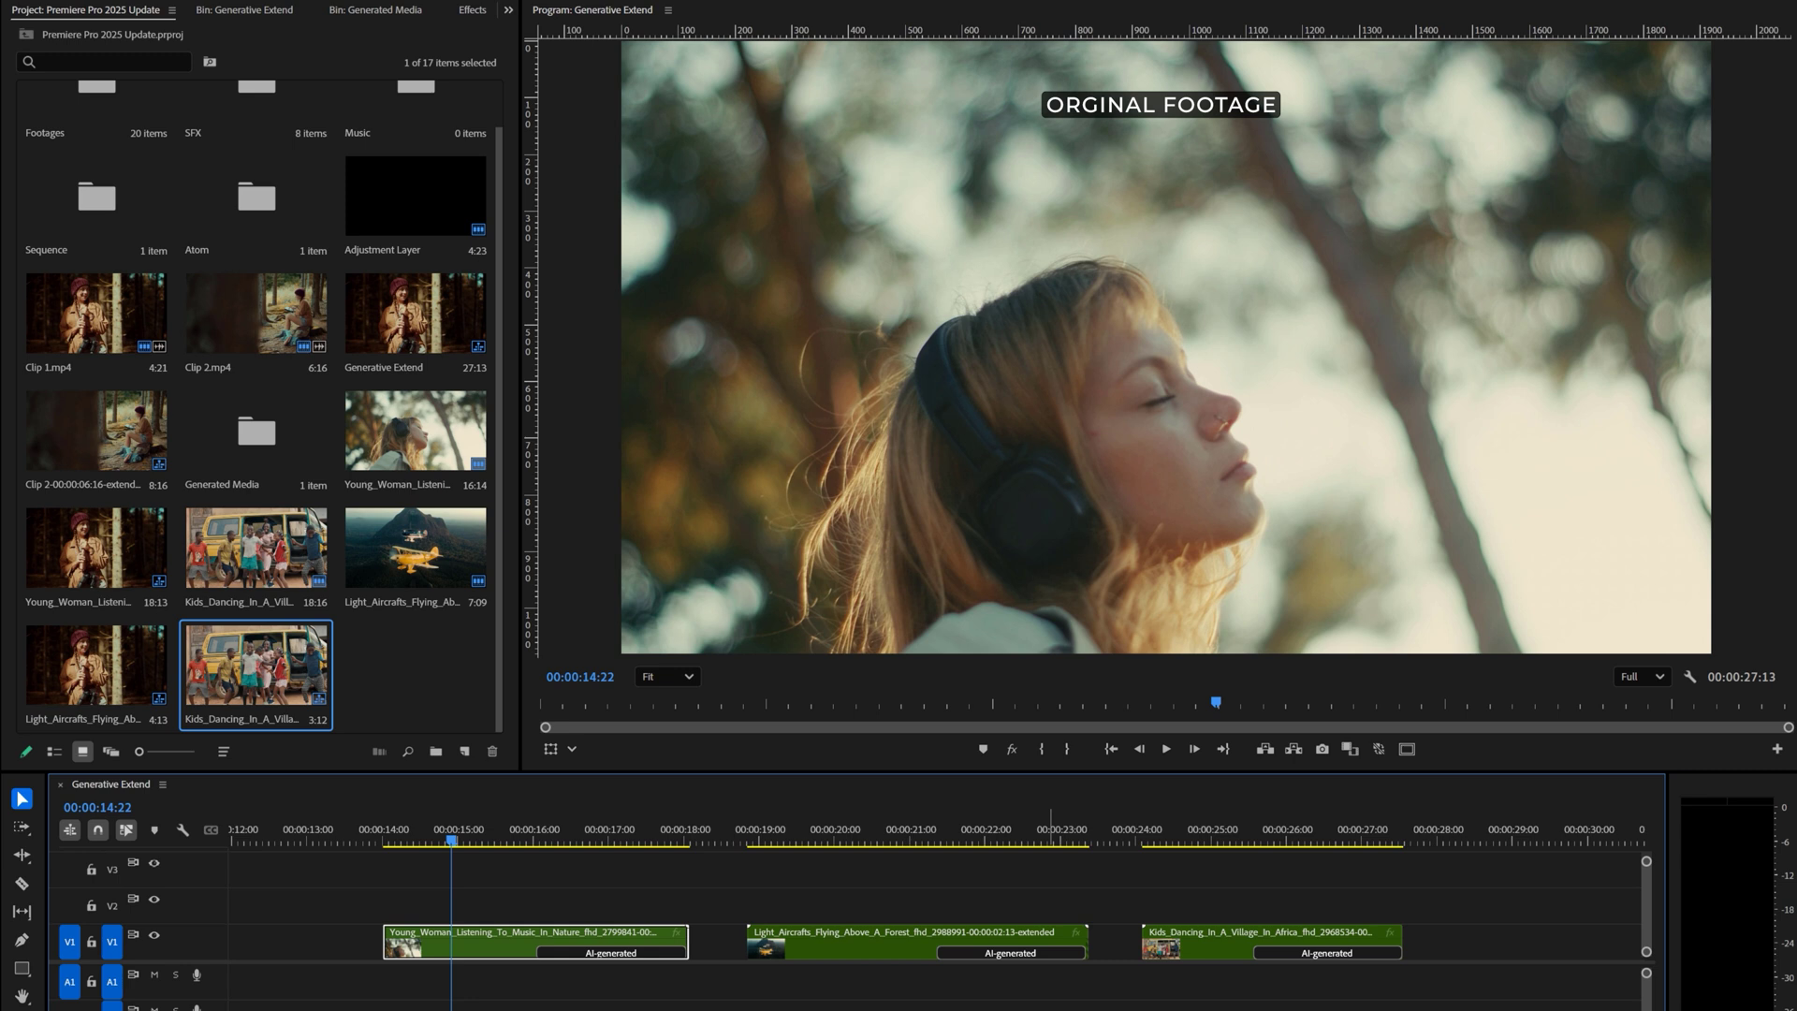
Play the woman-with-headphones, aircraft and kids-dancing generated clips in the sequence.
{"action": "key", "text": "space"}
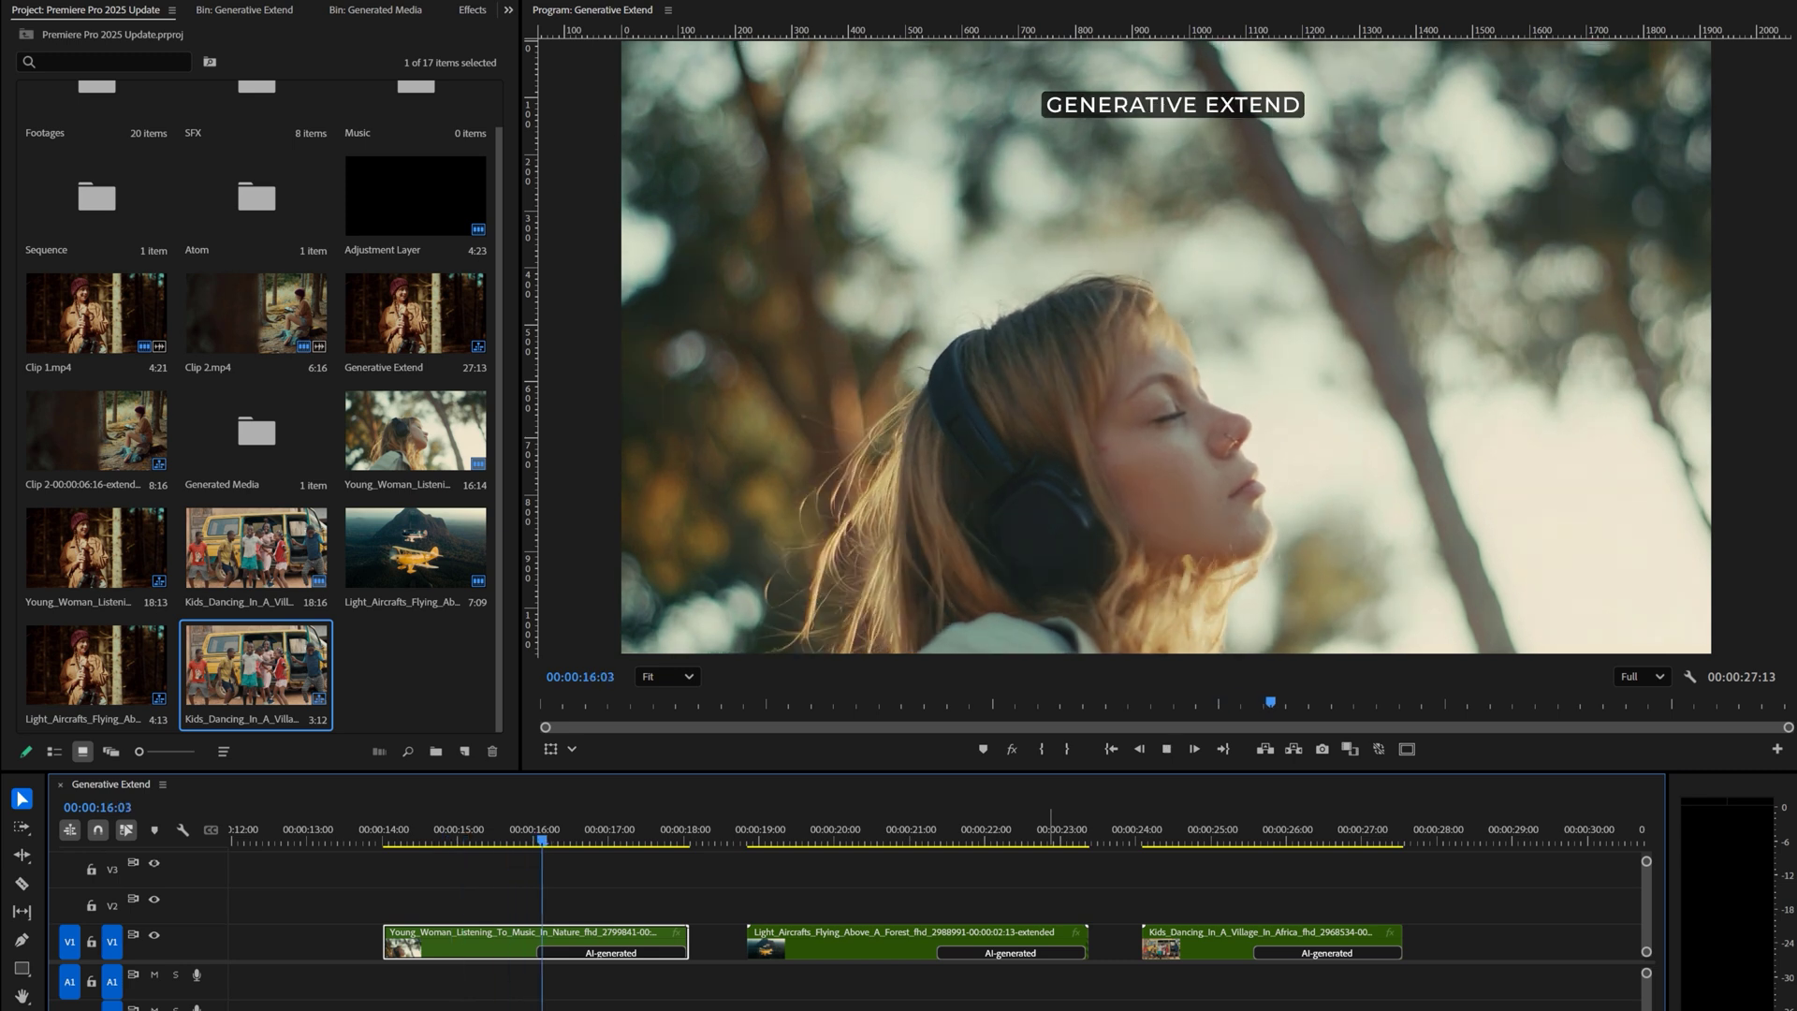
{"action": "key", "text": "space"}
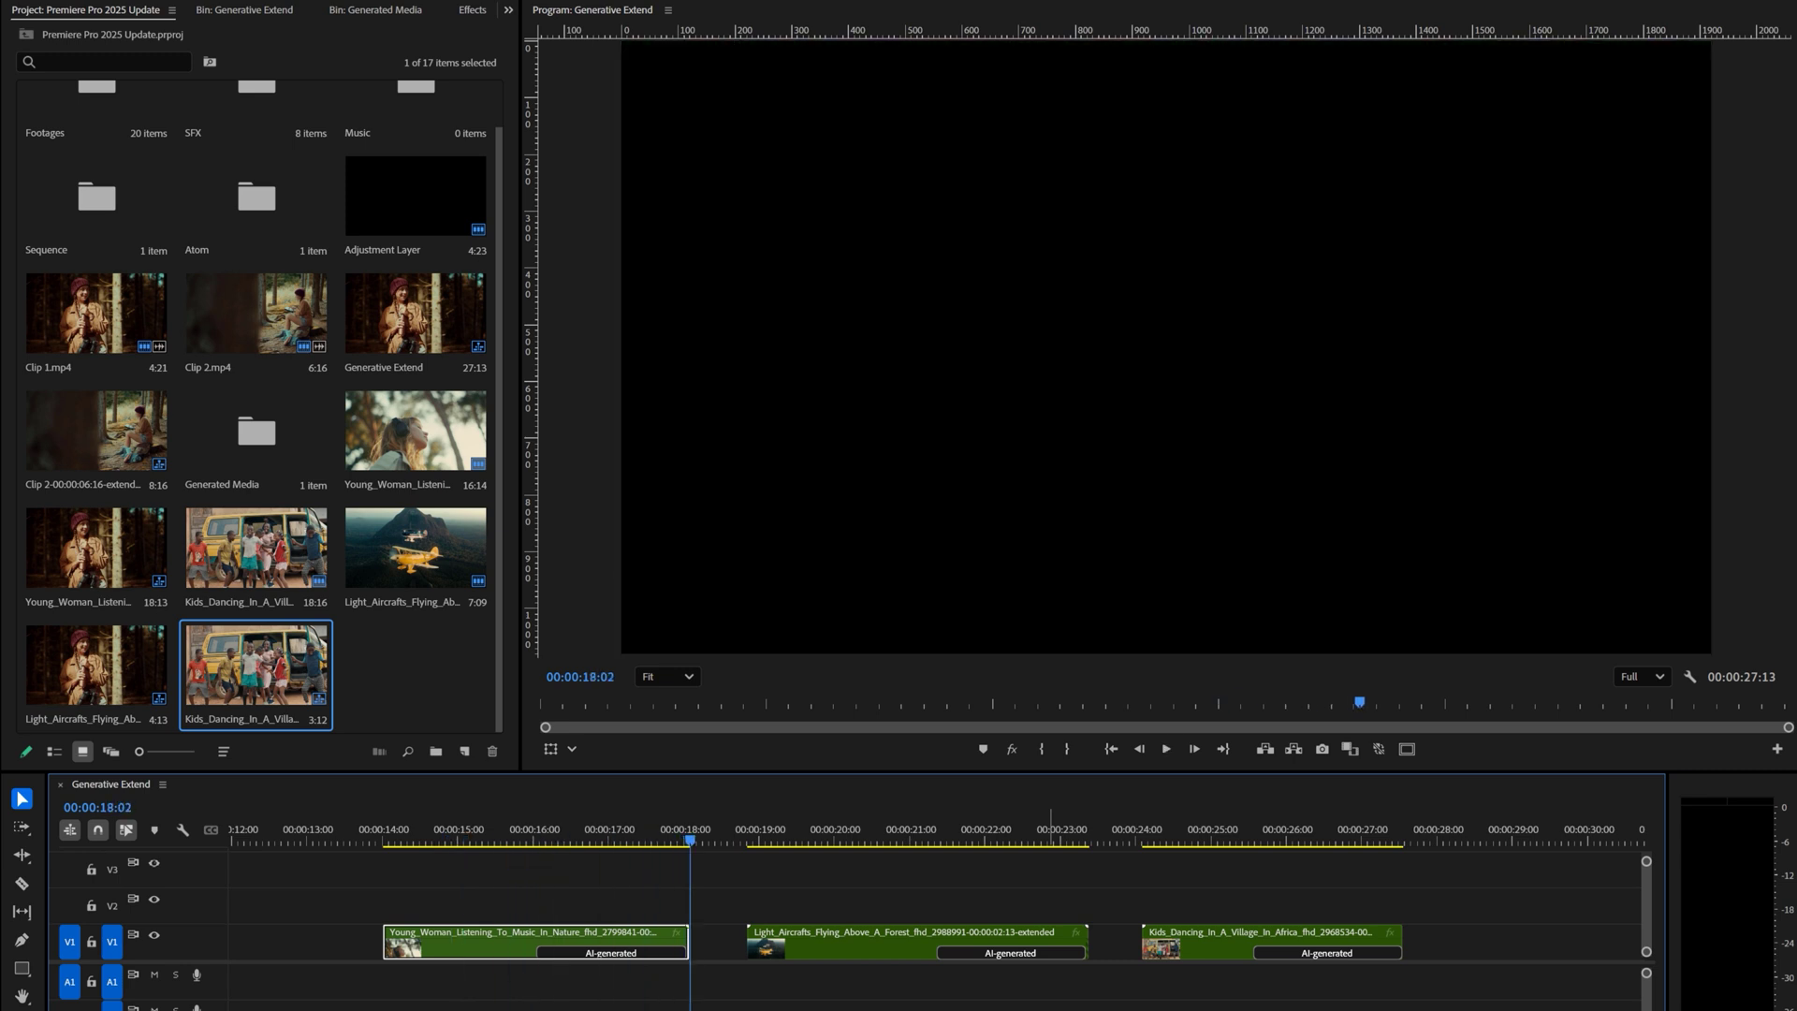
{"action": "left_click", "coordinate": [765, 829]}
{"action": "key", "text": "space"}
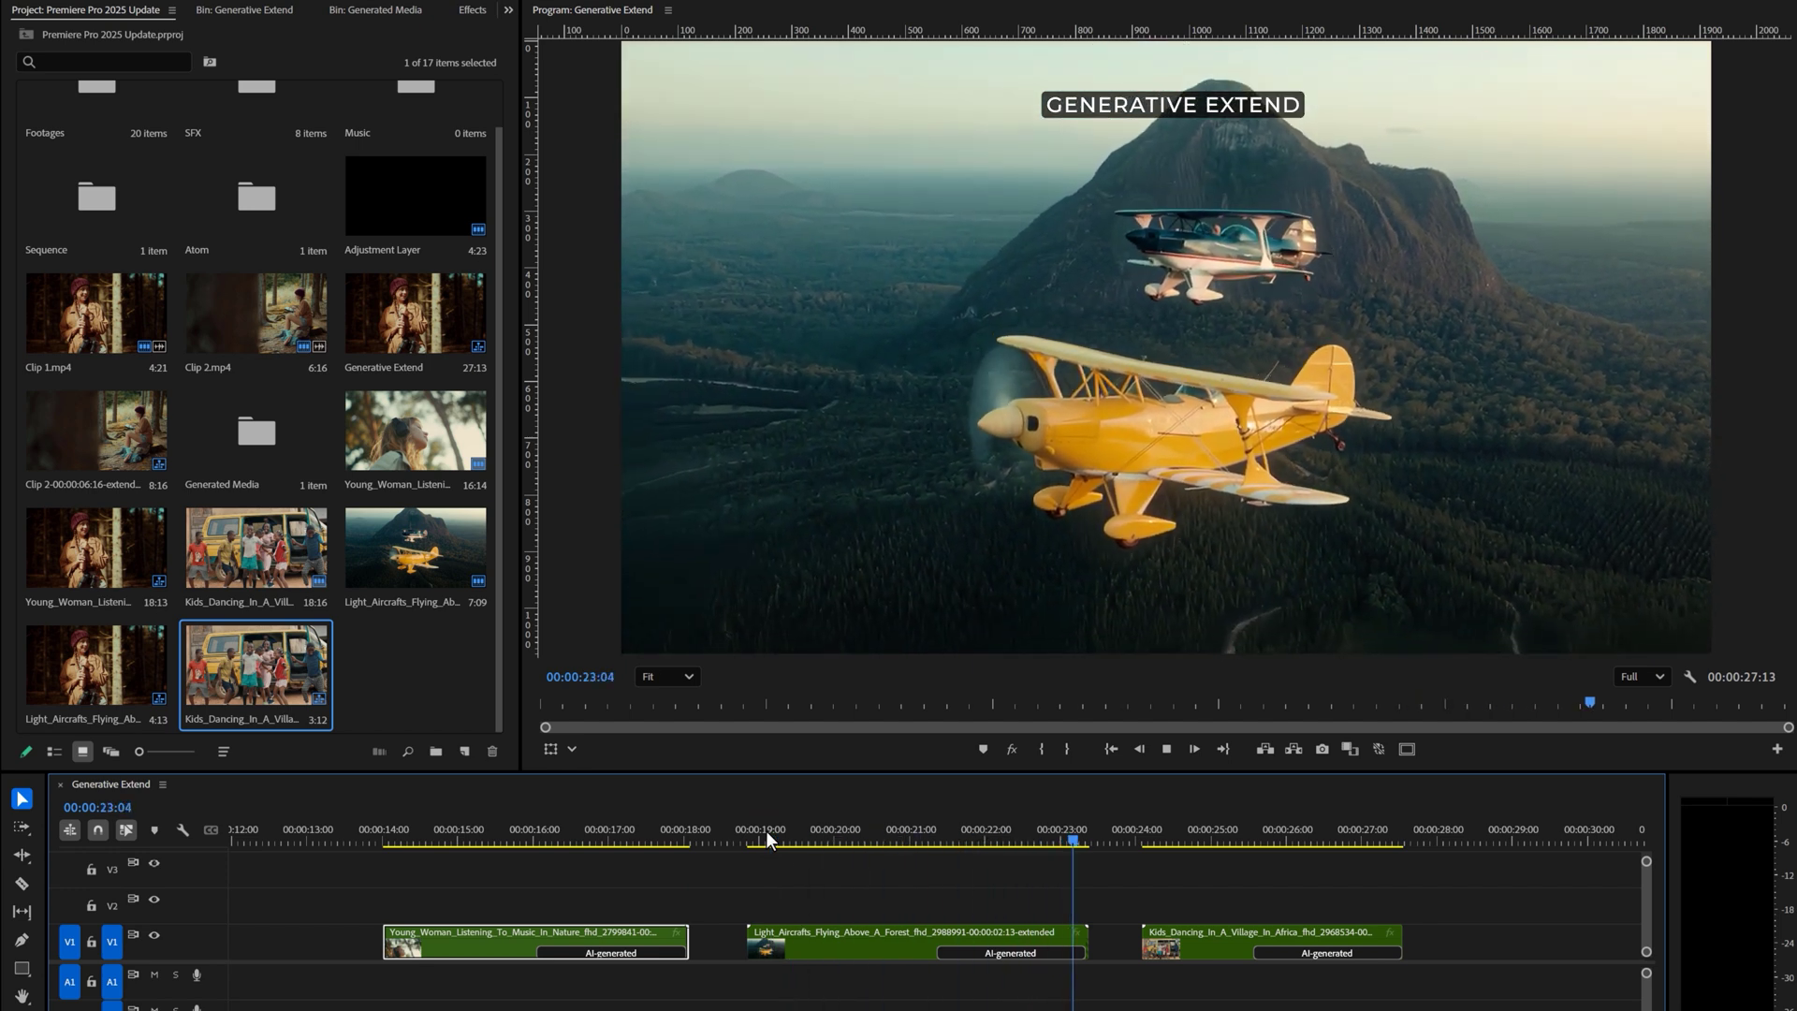
{"action": "key", "text": "space"}
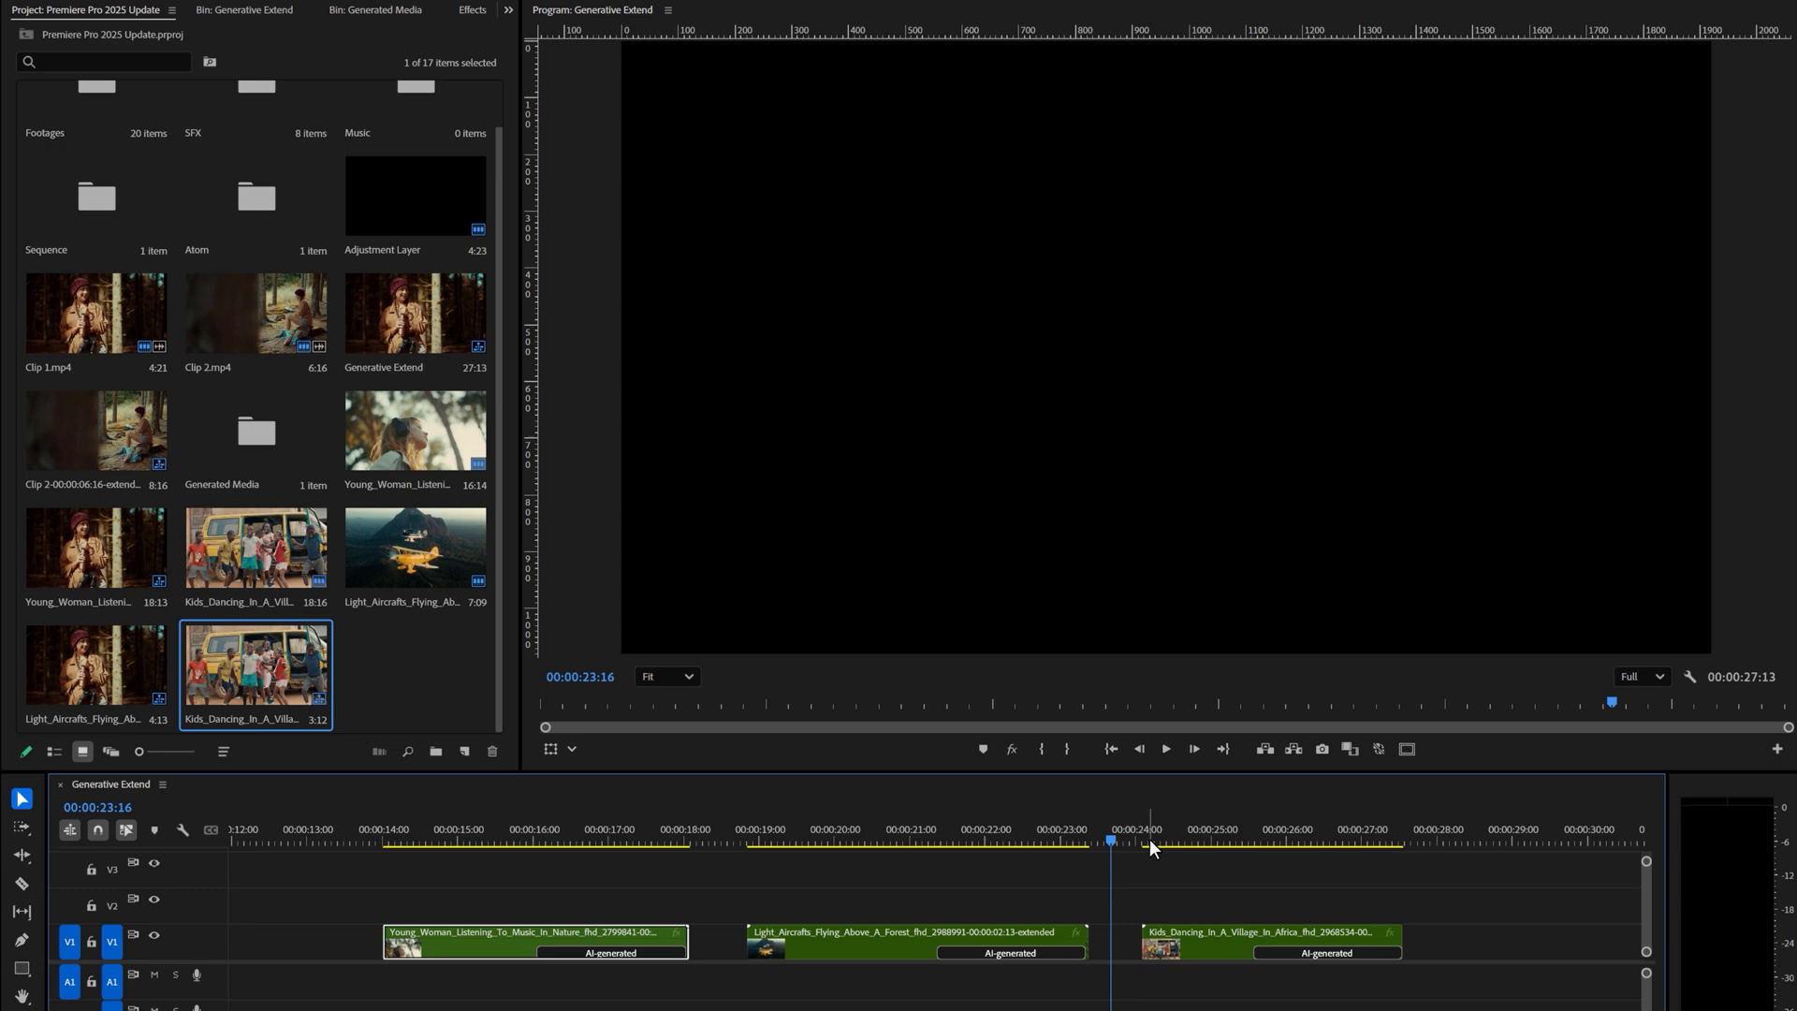
{"action": "key", "text": "space"}
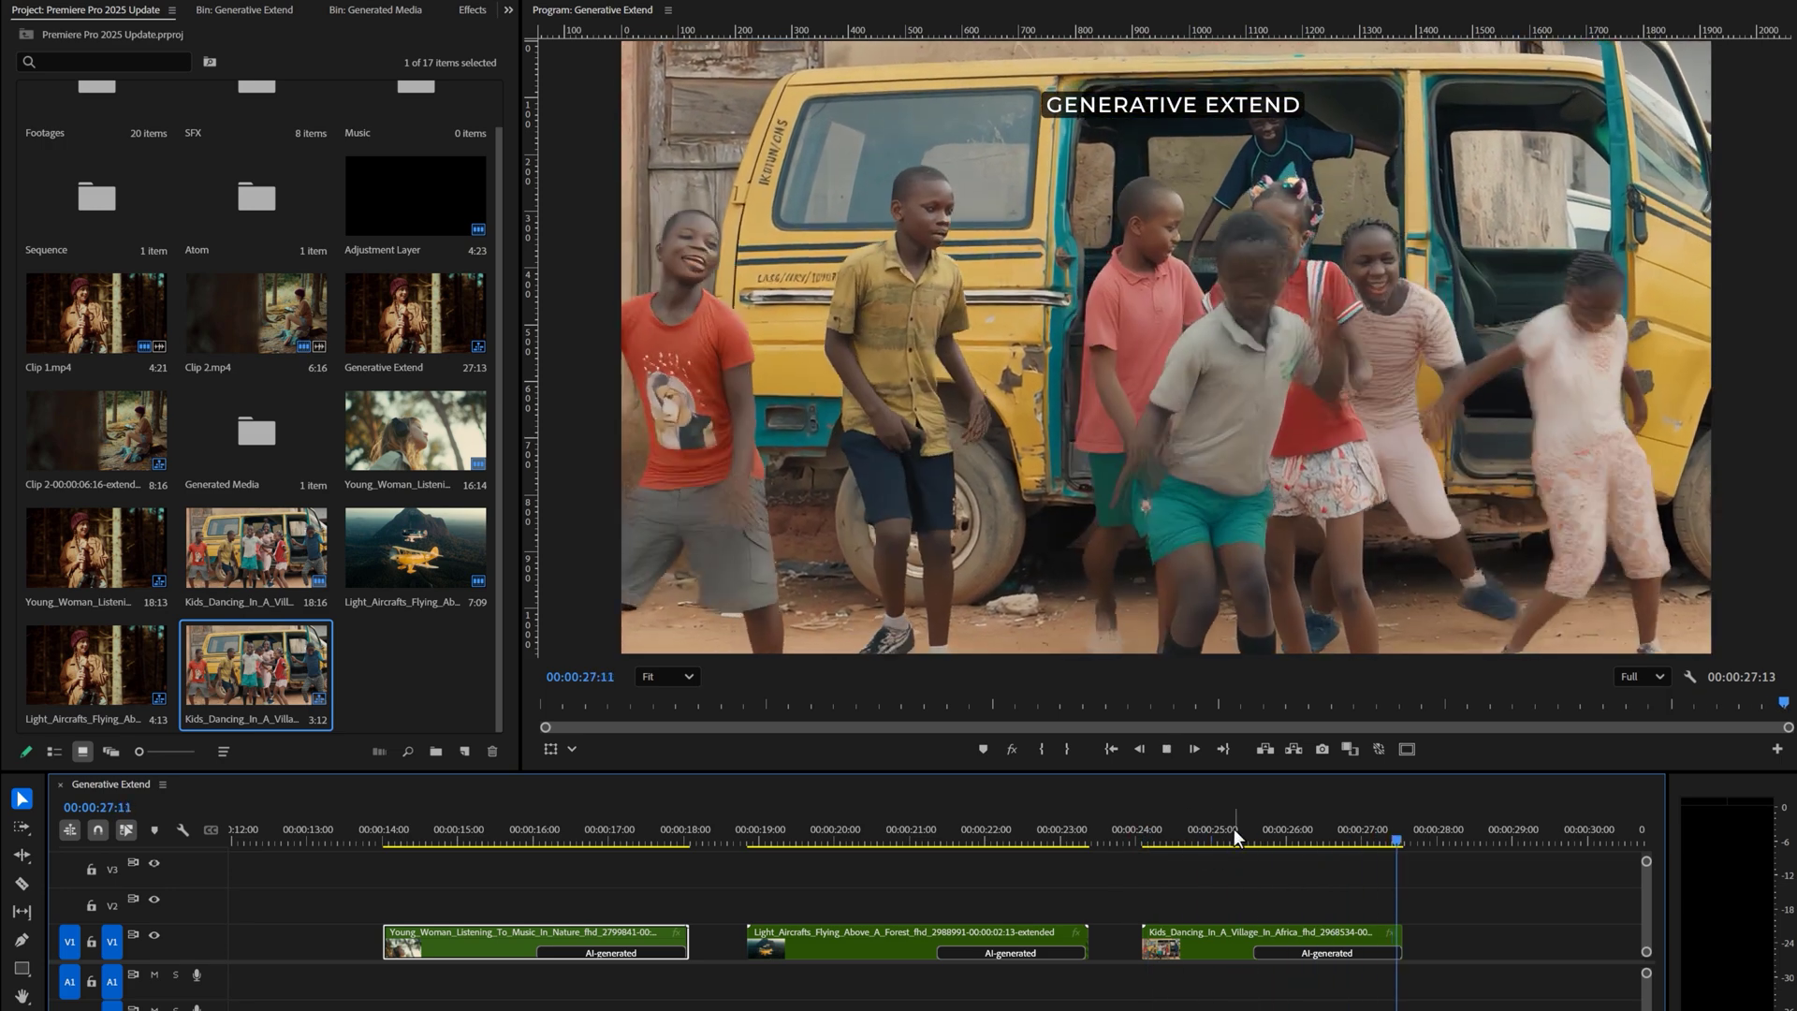
{"action": "left_click", "coordinate": [1234, 828]}
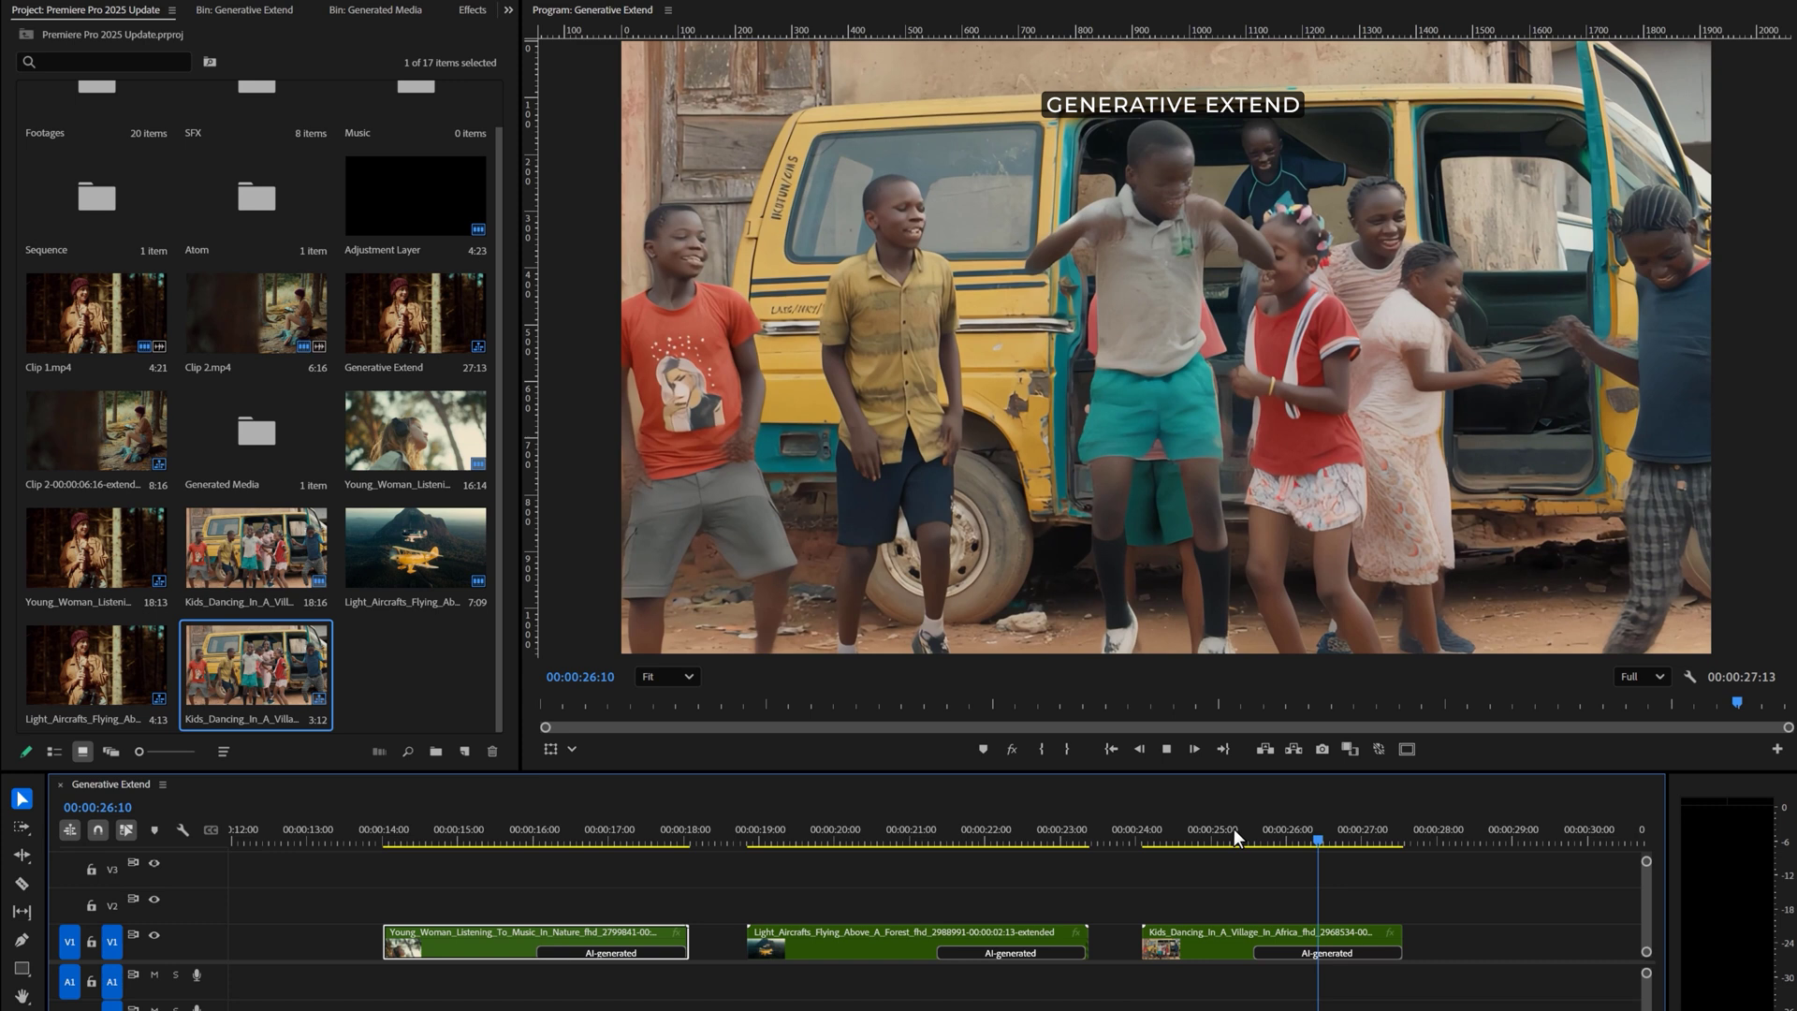
Stop playback of the Generative Extend sequence.
{"action": "key", "text": "space"}
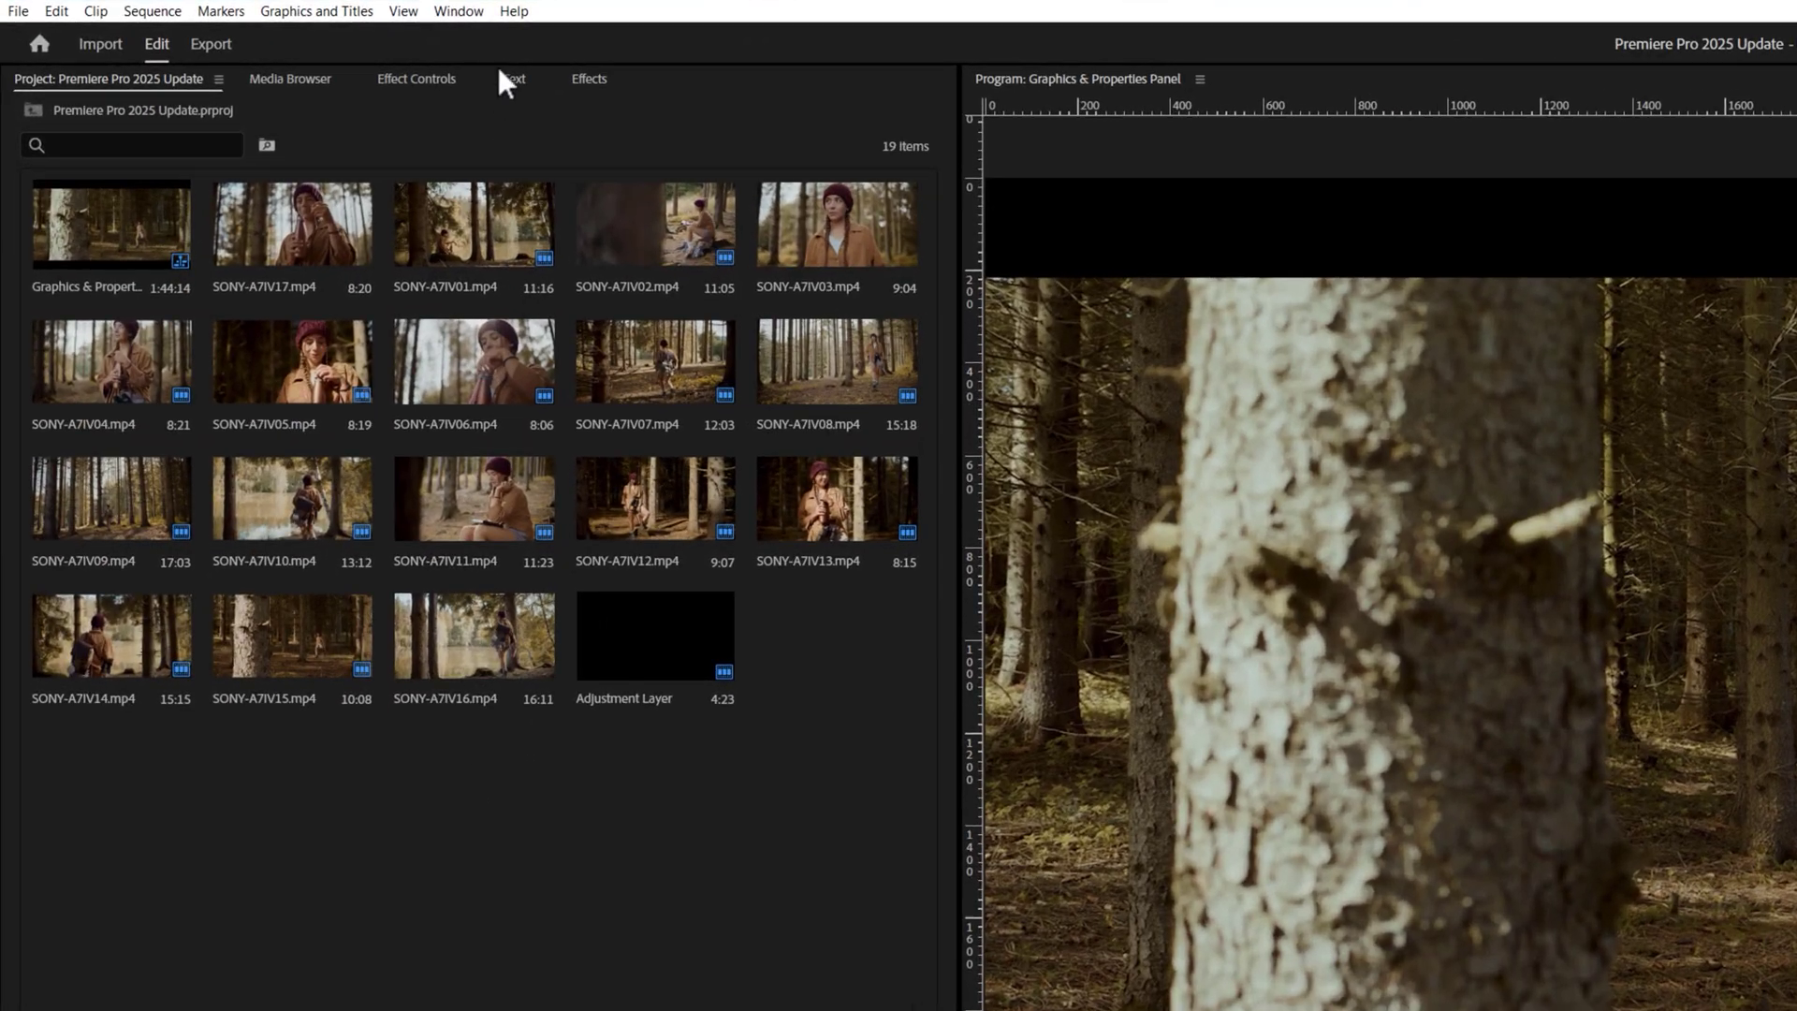
Open Essential Sound's SFX stock browser and search for 'forest Walk'.
{"action": "left_click", "coordinate": [309, 17]}
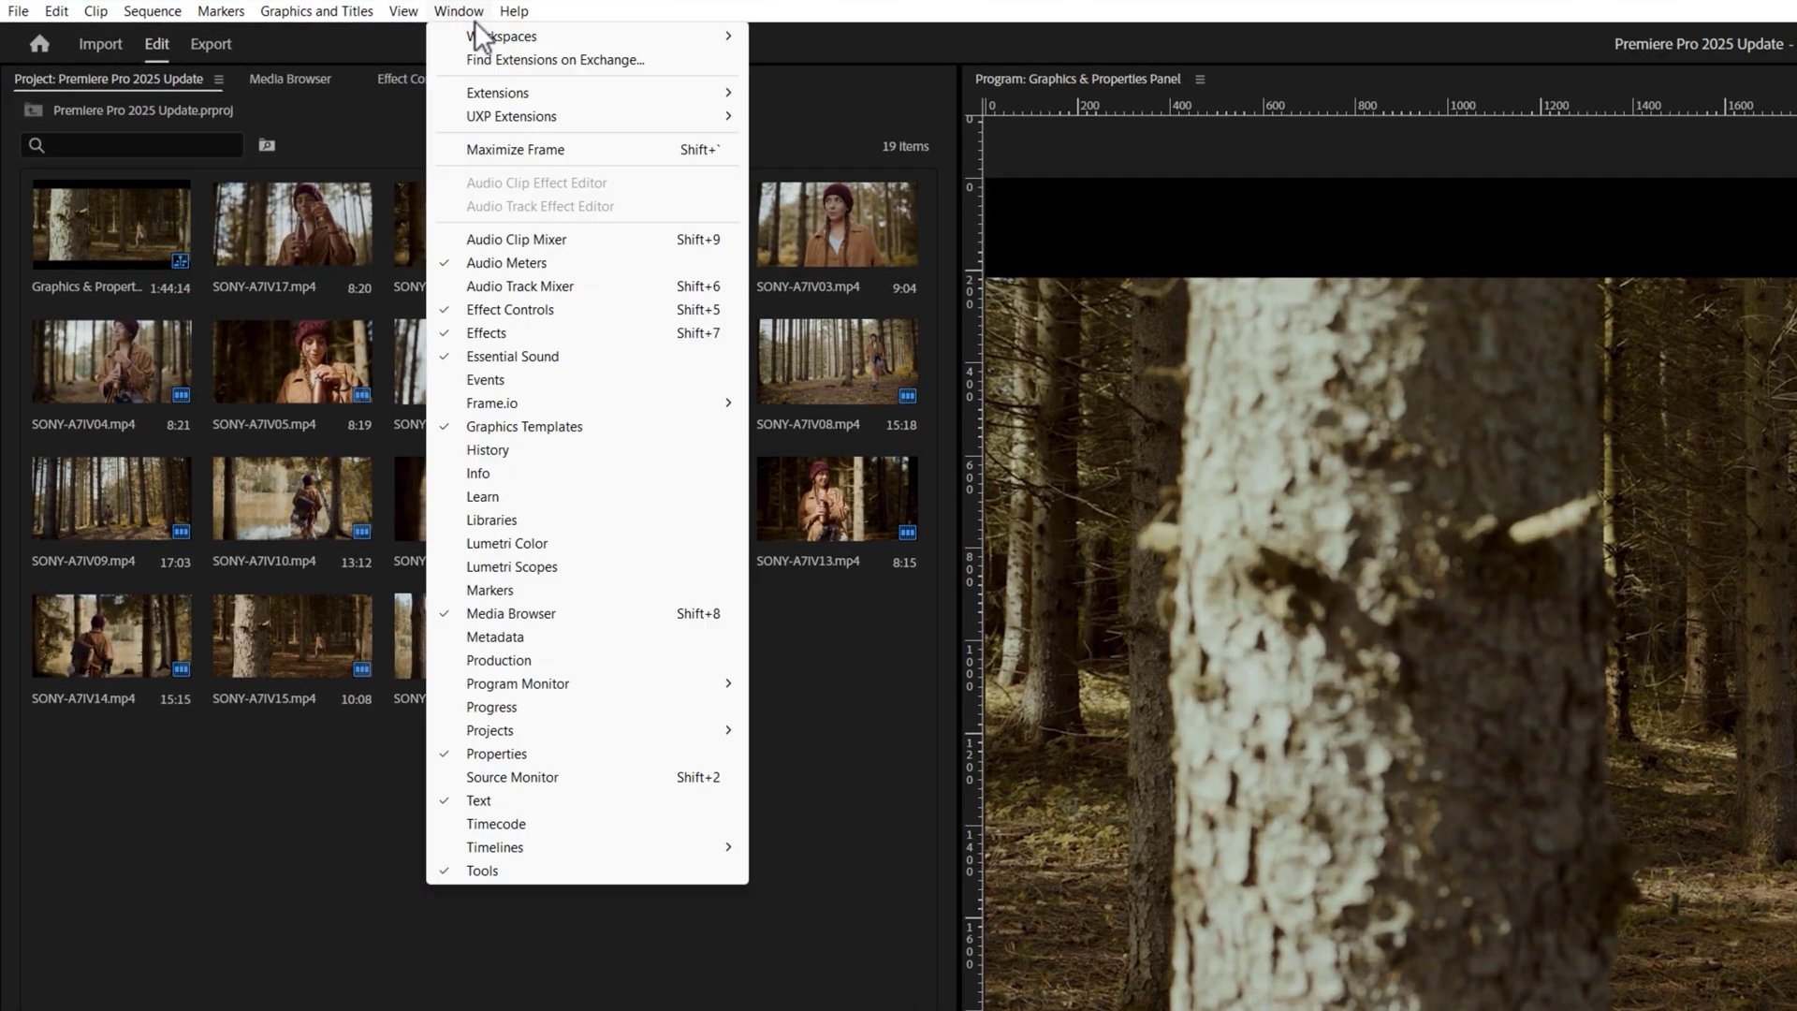
{"action": "left_click", "coordinate": [607, 352]}
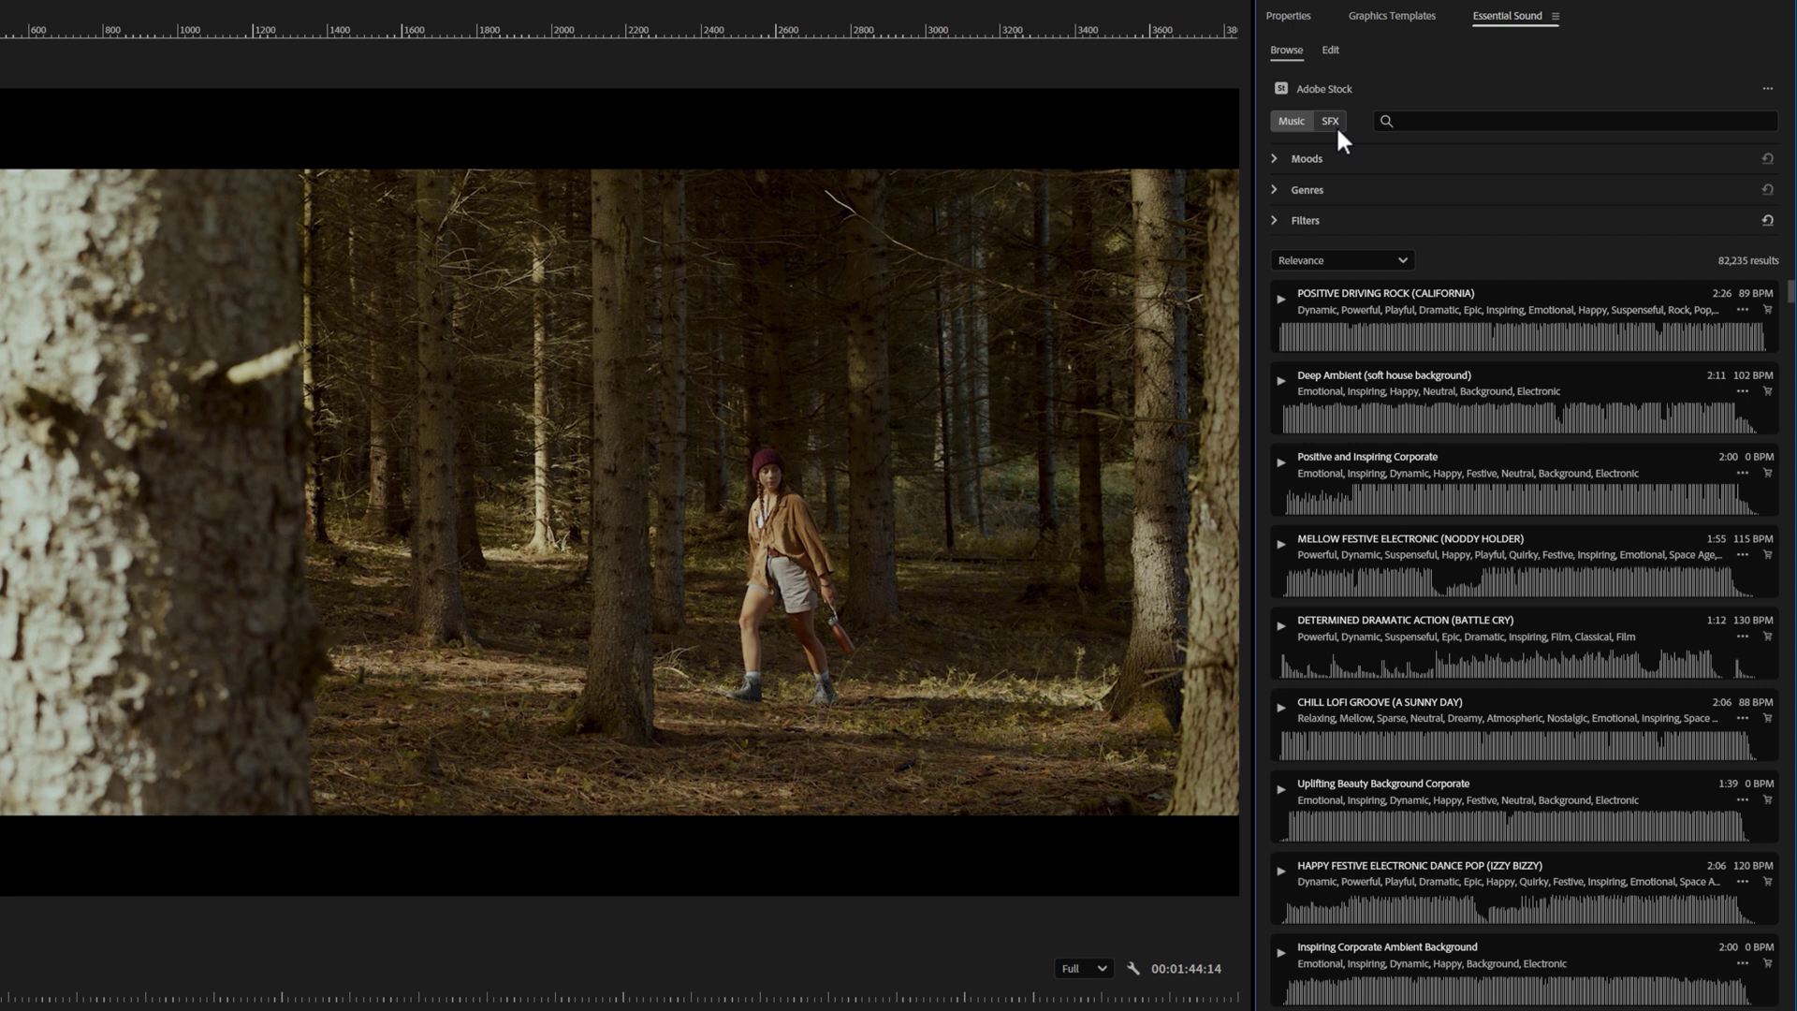
{"action": "left_click", "coordinate": [1336, 127]}
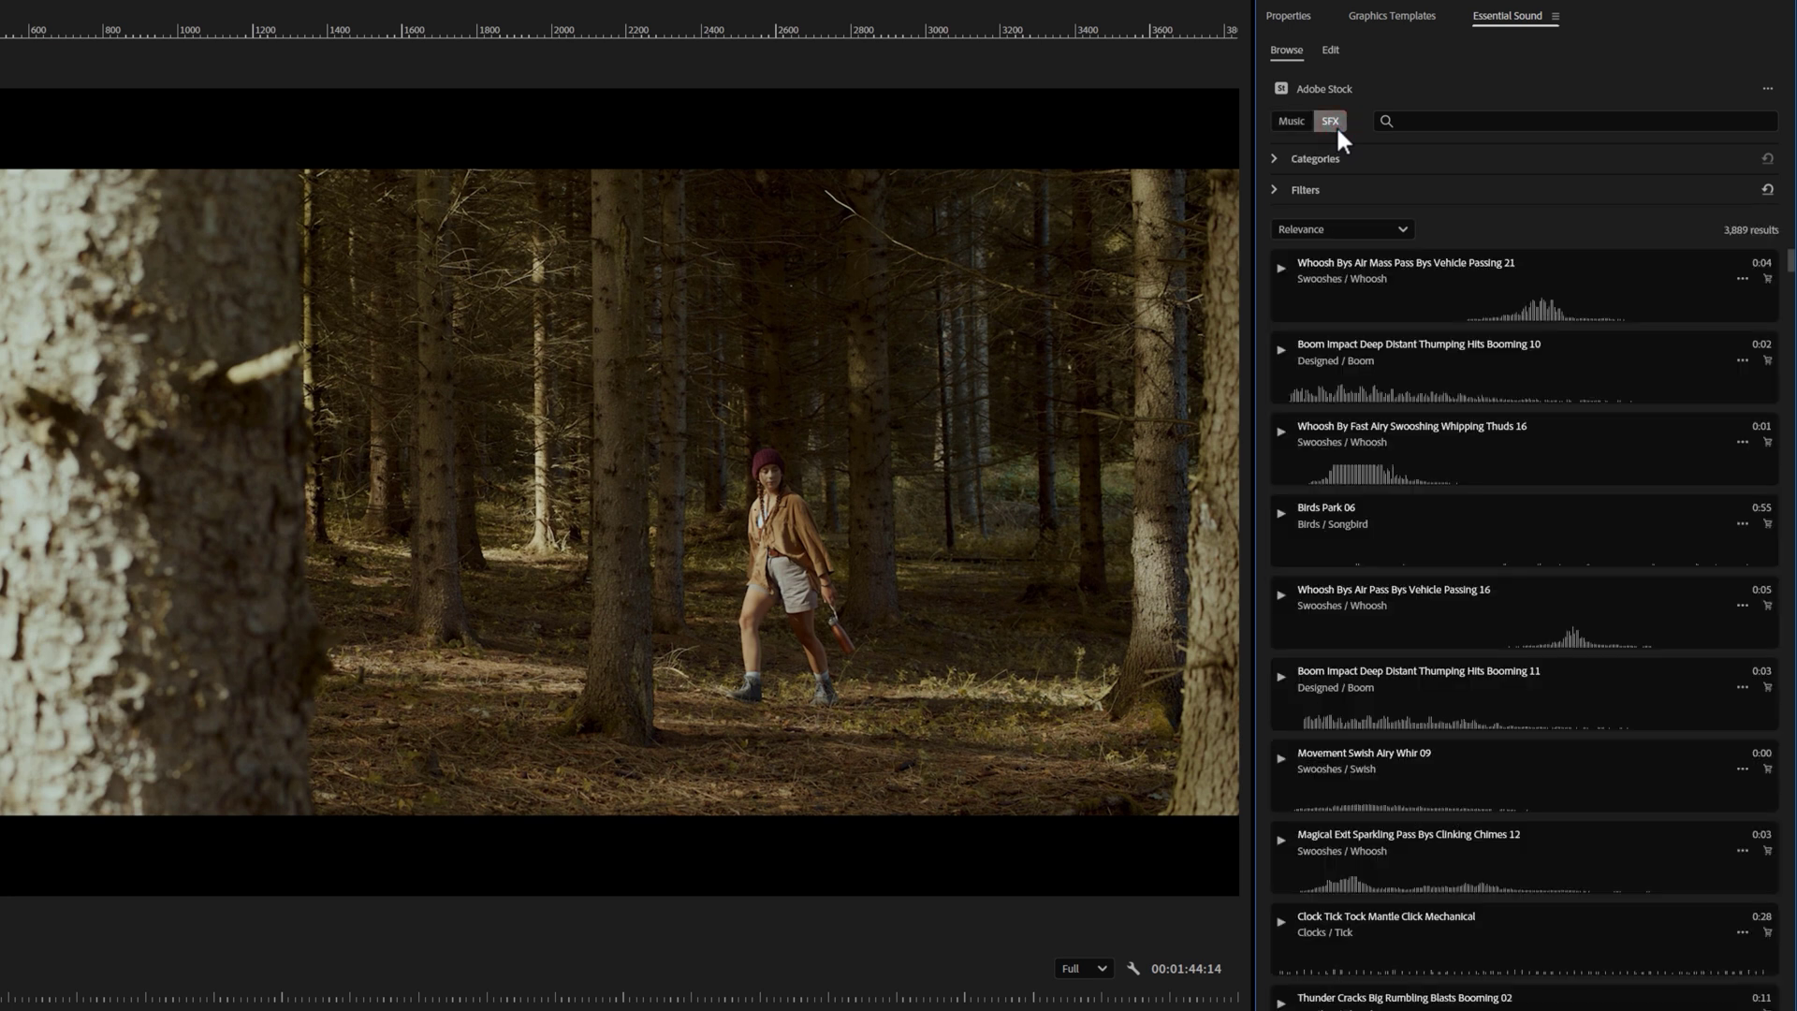
{"action": "left_click", "coordinate": [1449, 119]}
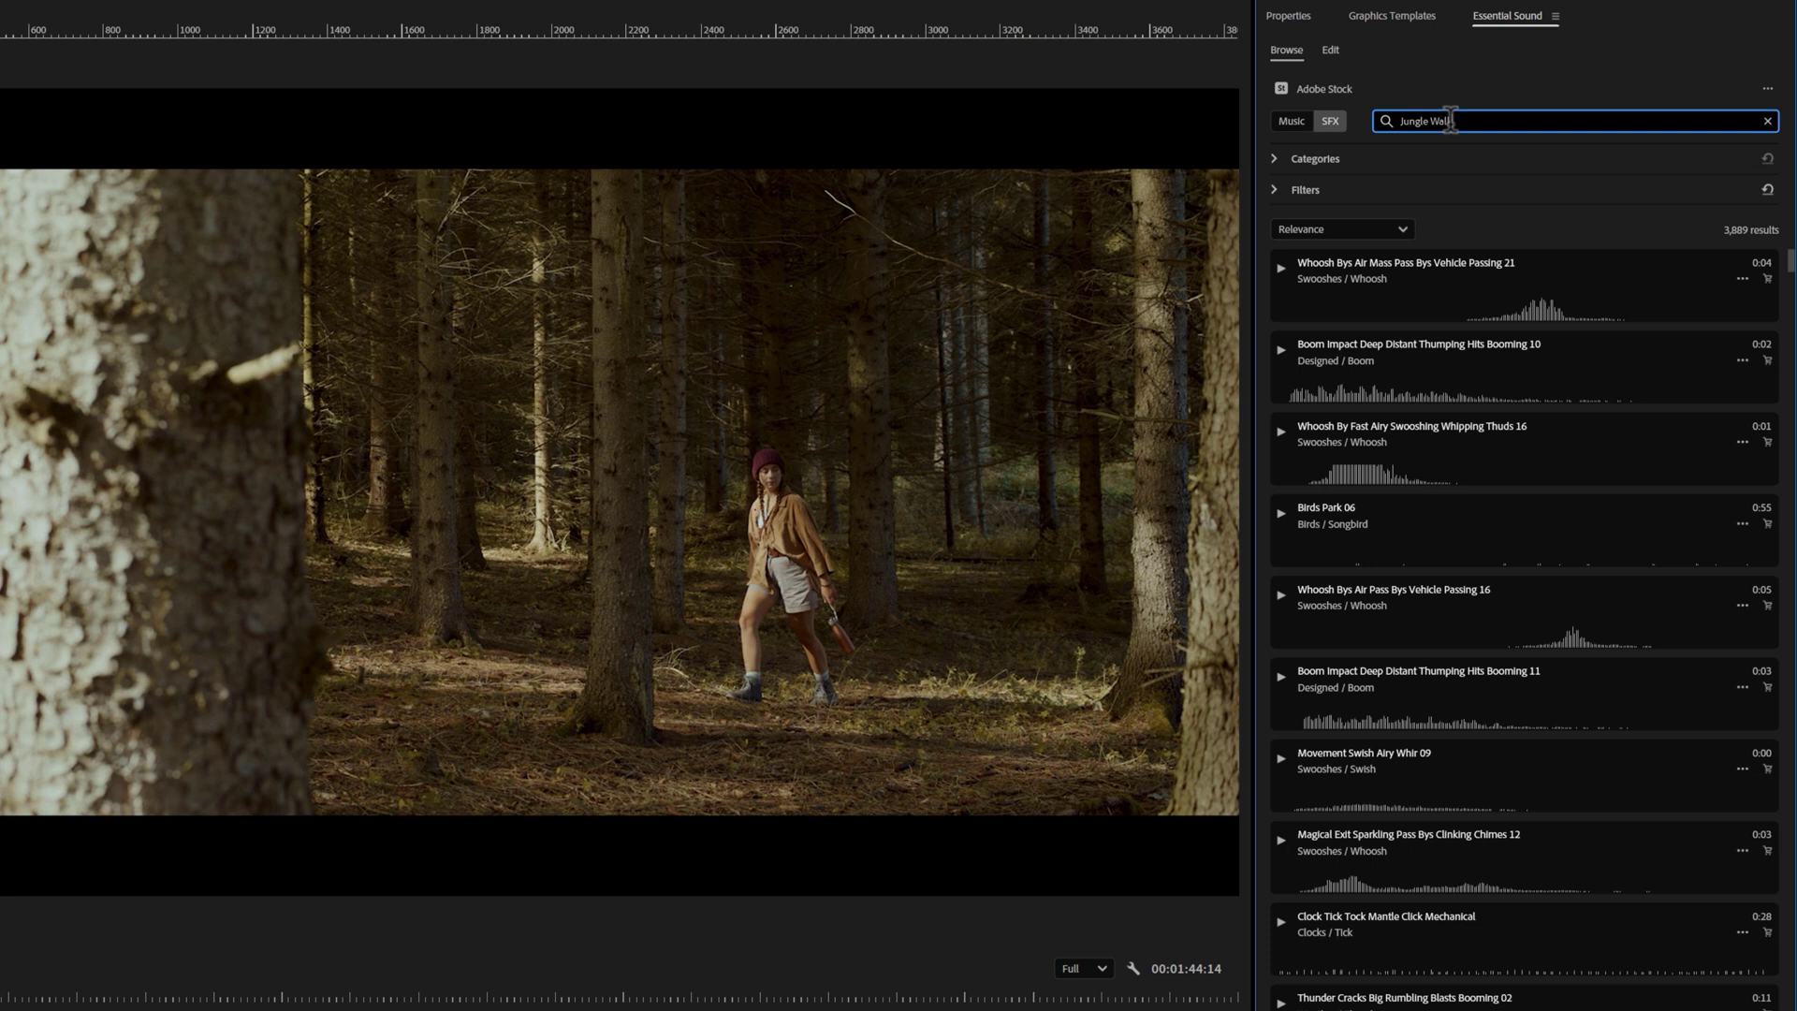
{"action": "key", "text": "Return"}
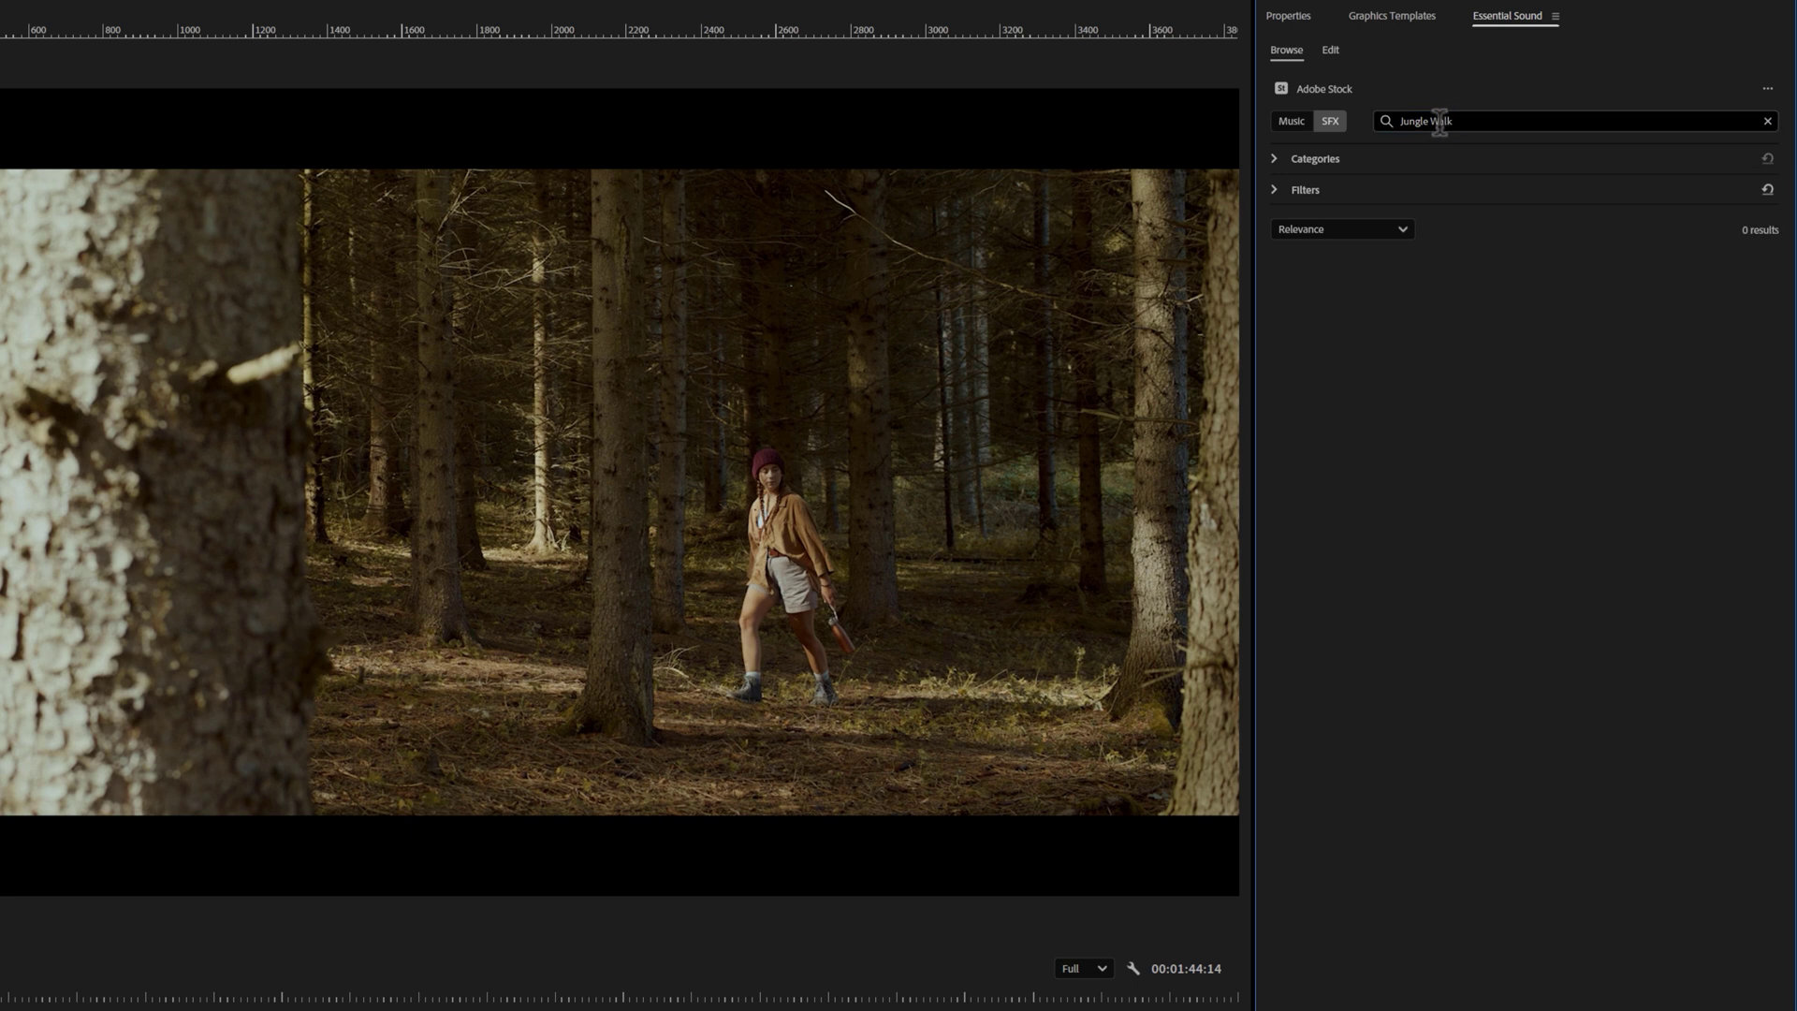
{"action": "left_click_drag", "start_coordinate": [1429, 121], "coordinate": [1402, 122]}
{"action": "type", "text": "forest"}
{"action": "key", "text": "Return"}
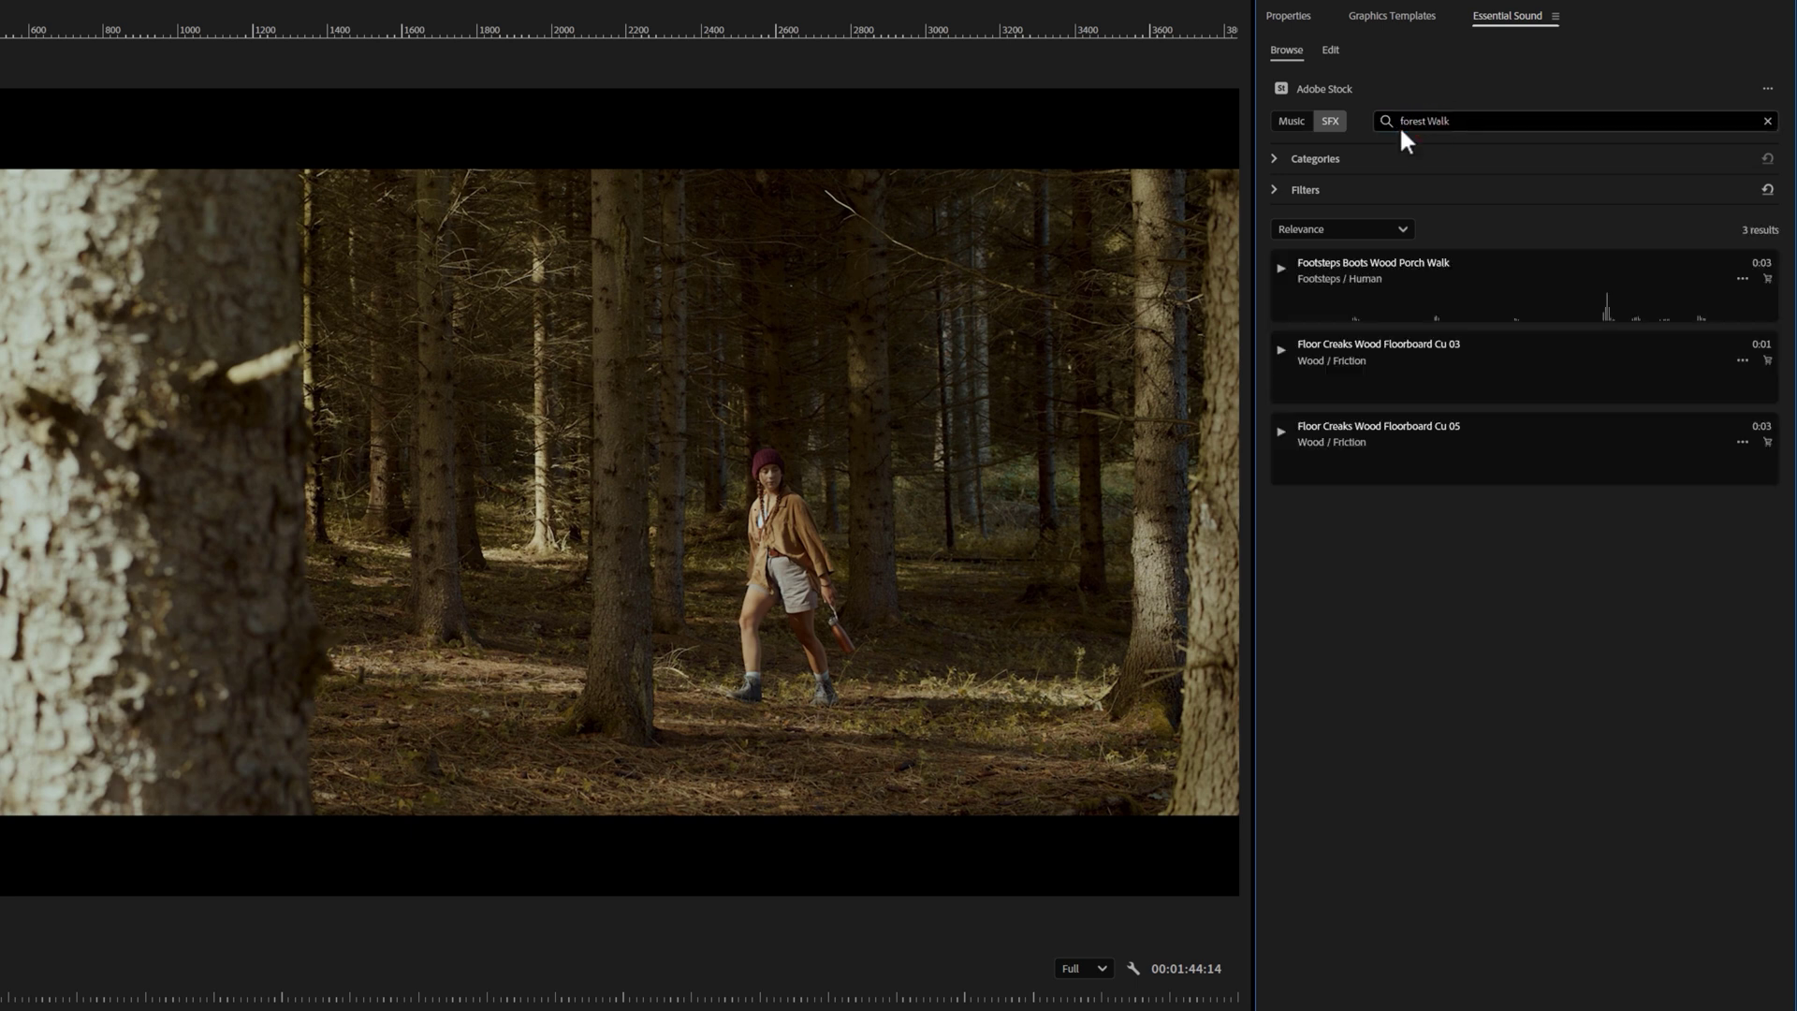
Preview Footsteps Boots Wood Porch Walk and Floor Creaks Wood Floorboard Cu 03 and Cu 05.
{"action": "left_click", "coordinate": [1281, 269]}
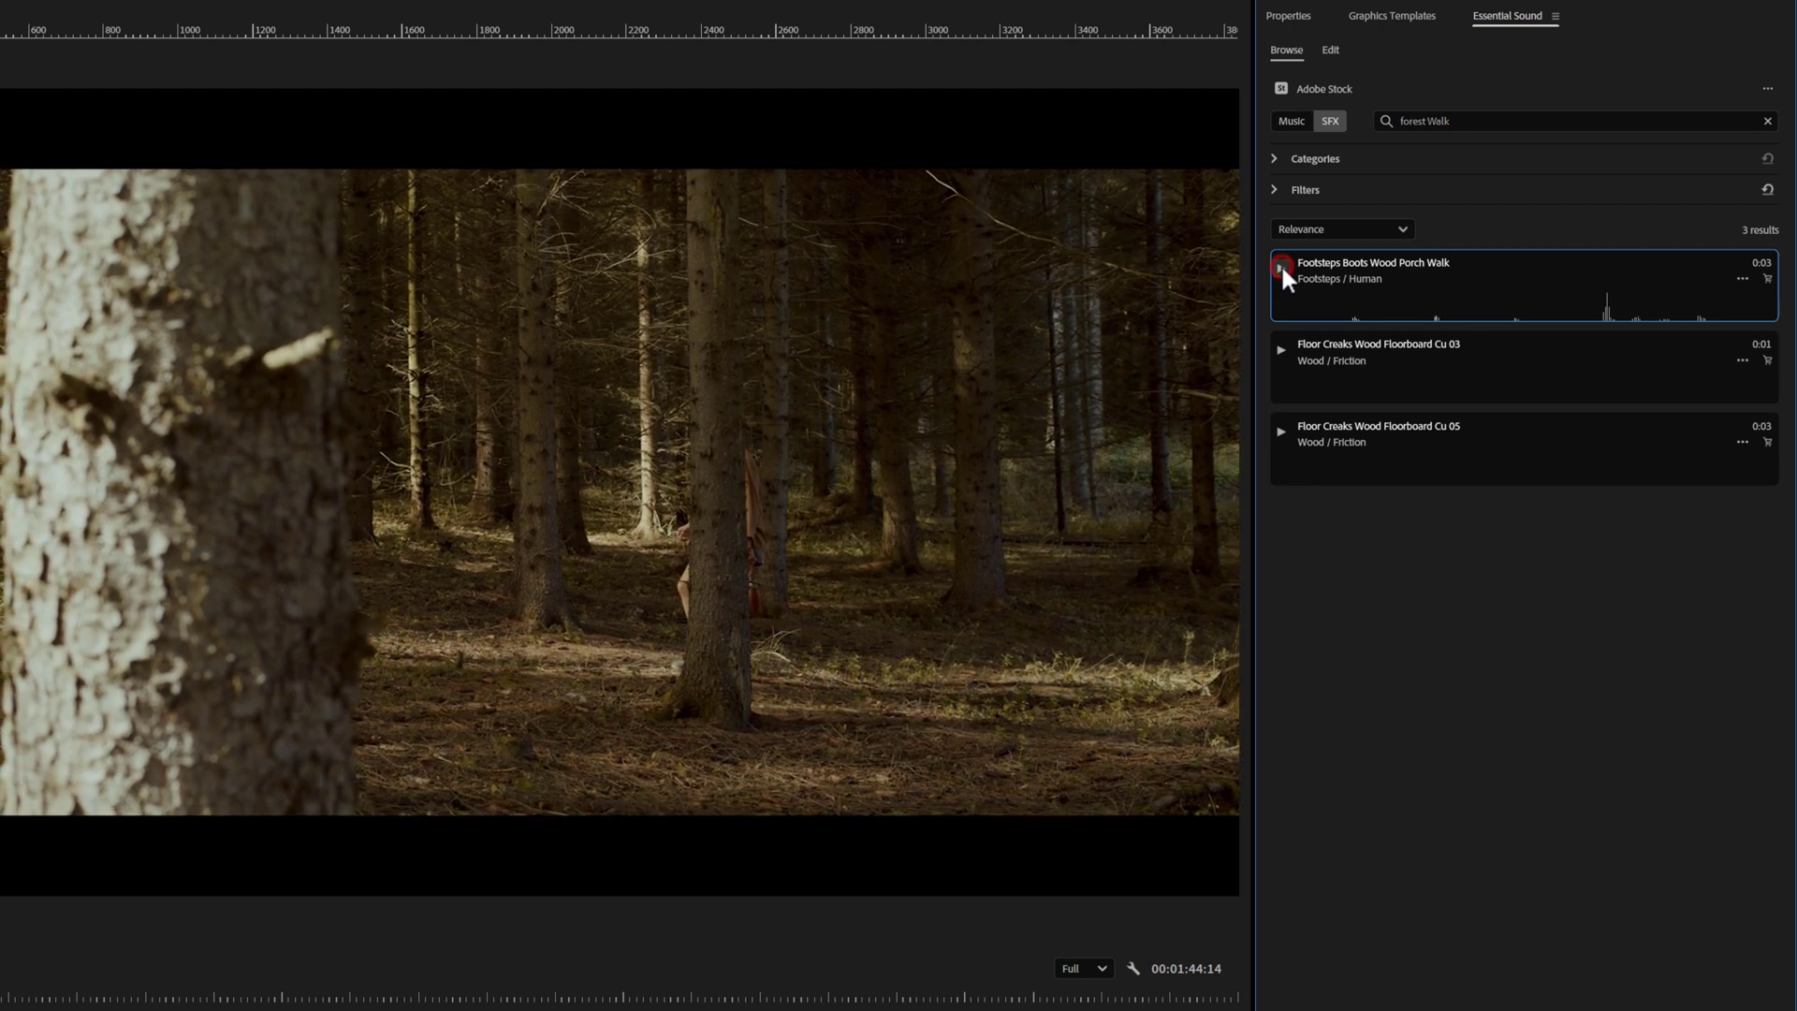
{"action": "left_click", "coordinate": [1281, 350]}
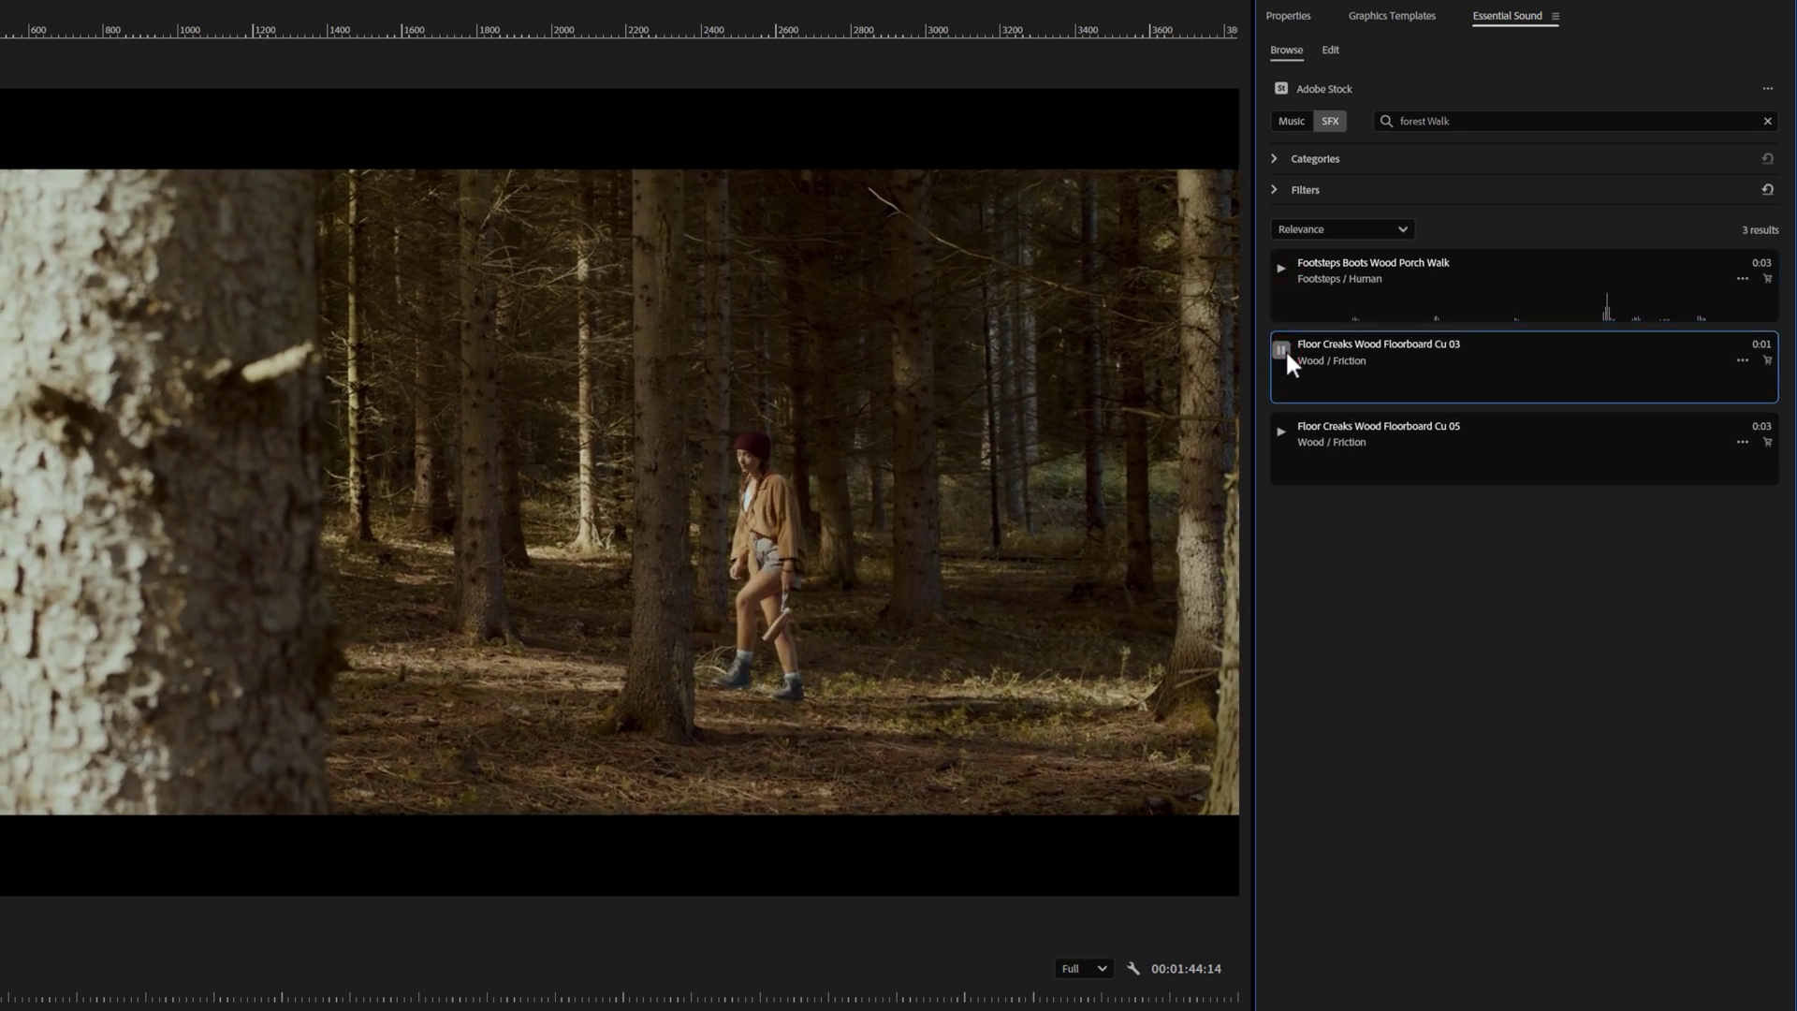
{"action": "left_click", "coordinate": [1281, 431]}
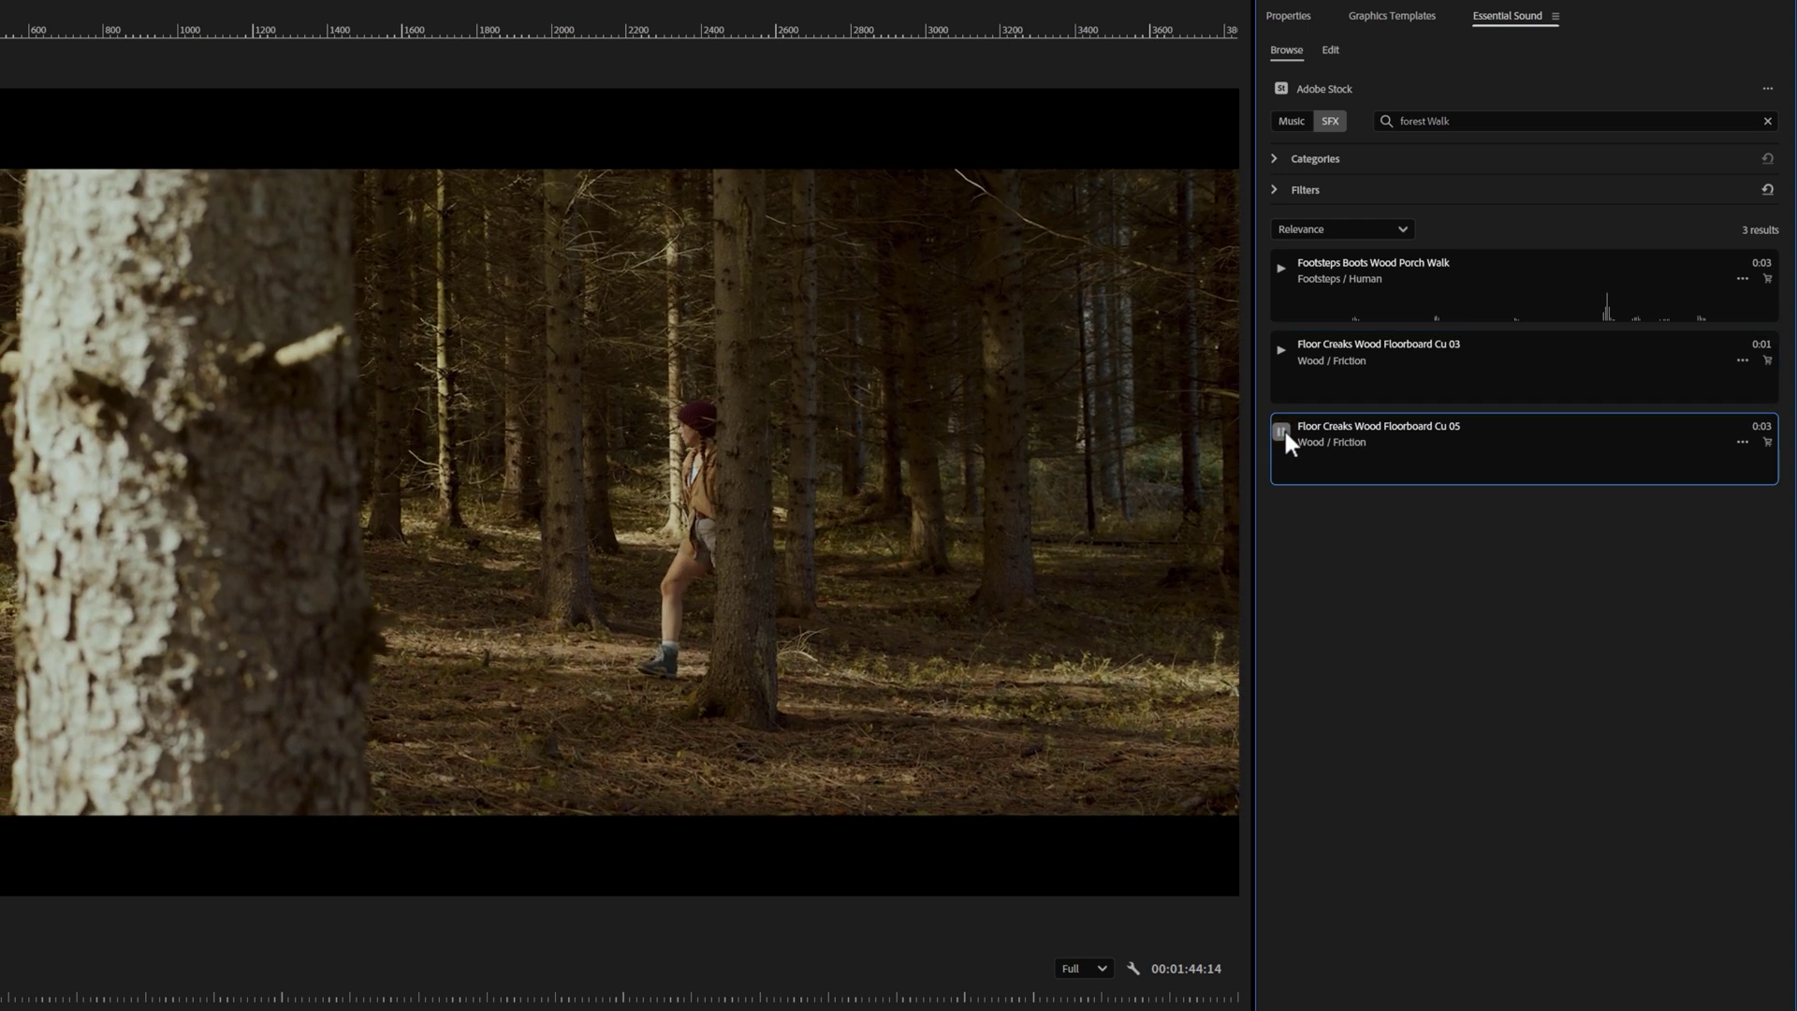
Search the stock sound effects for 'jungle ambience' and preview Jungle Ambience 49.
{"action": "left_click", "coordinate": [1424, 121]}
{"action": "type", "text": "jungle ambience"}
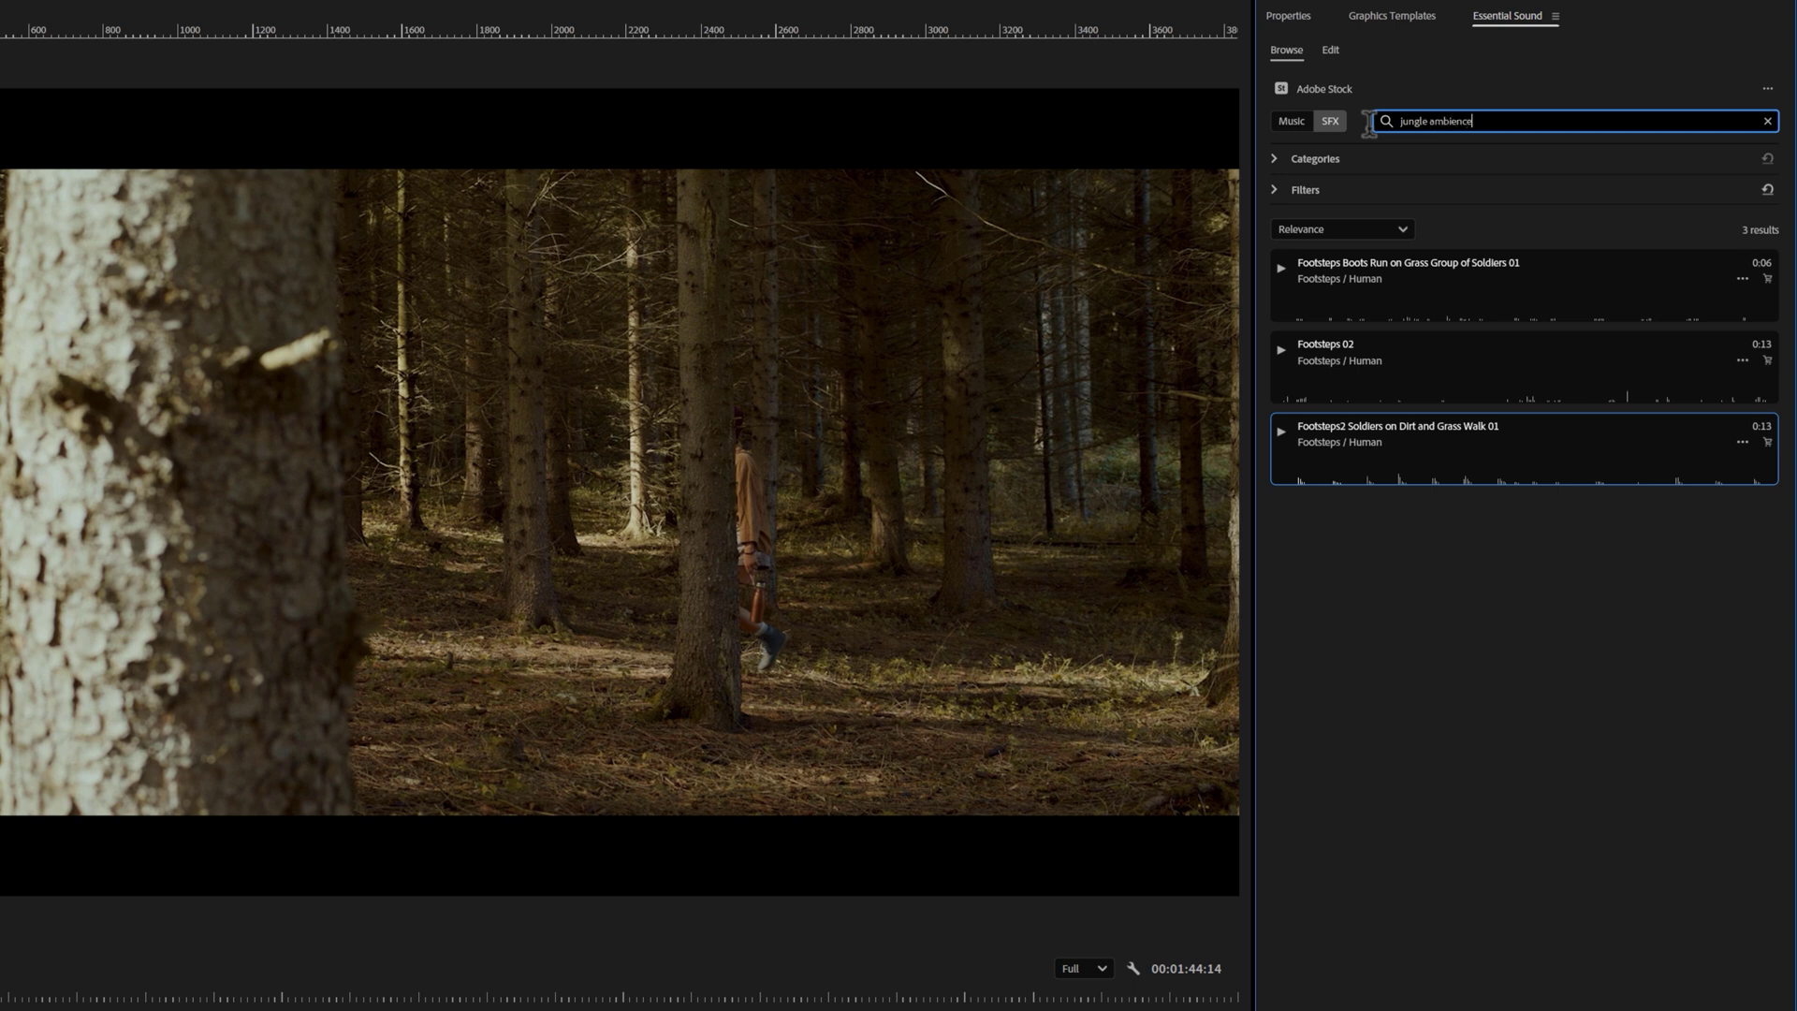
{"action": "key", "text": "Return"}
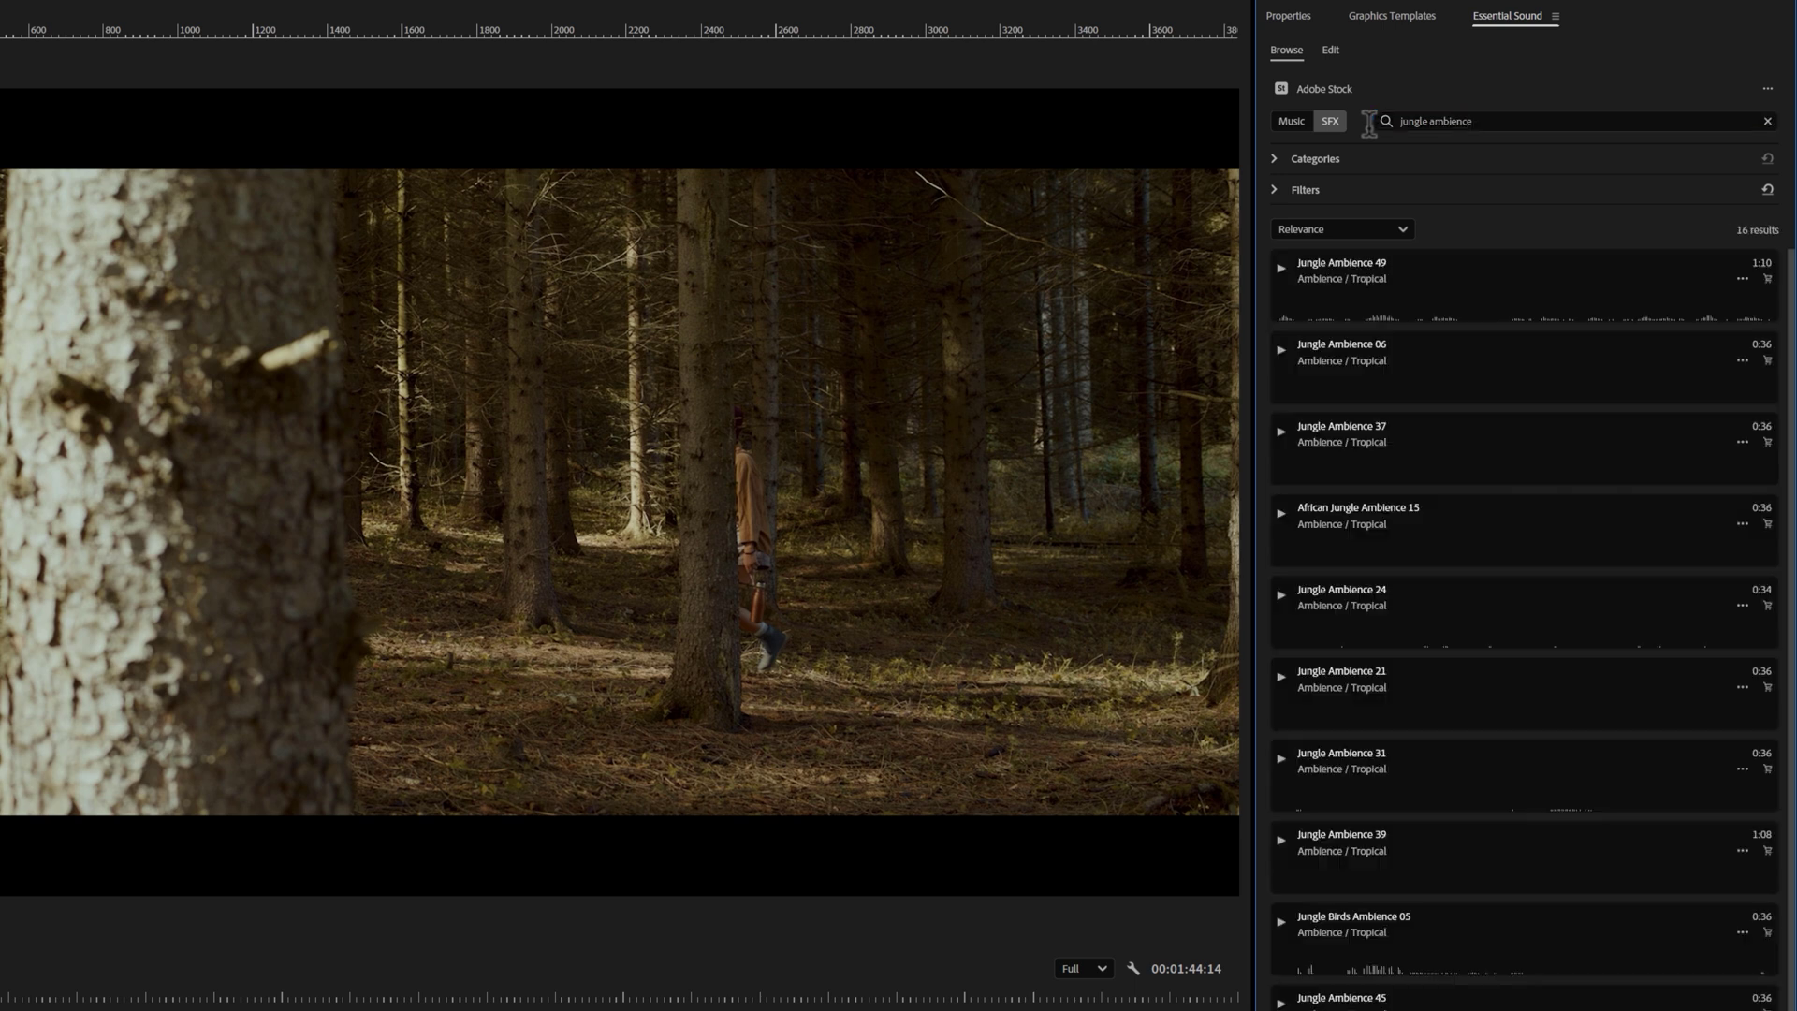
{"action": "left_click", "coordinate": [1281, 268]}
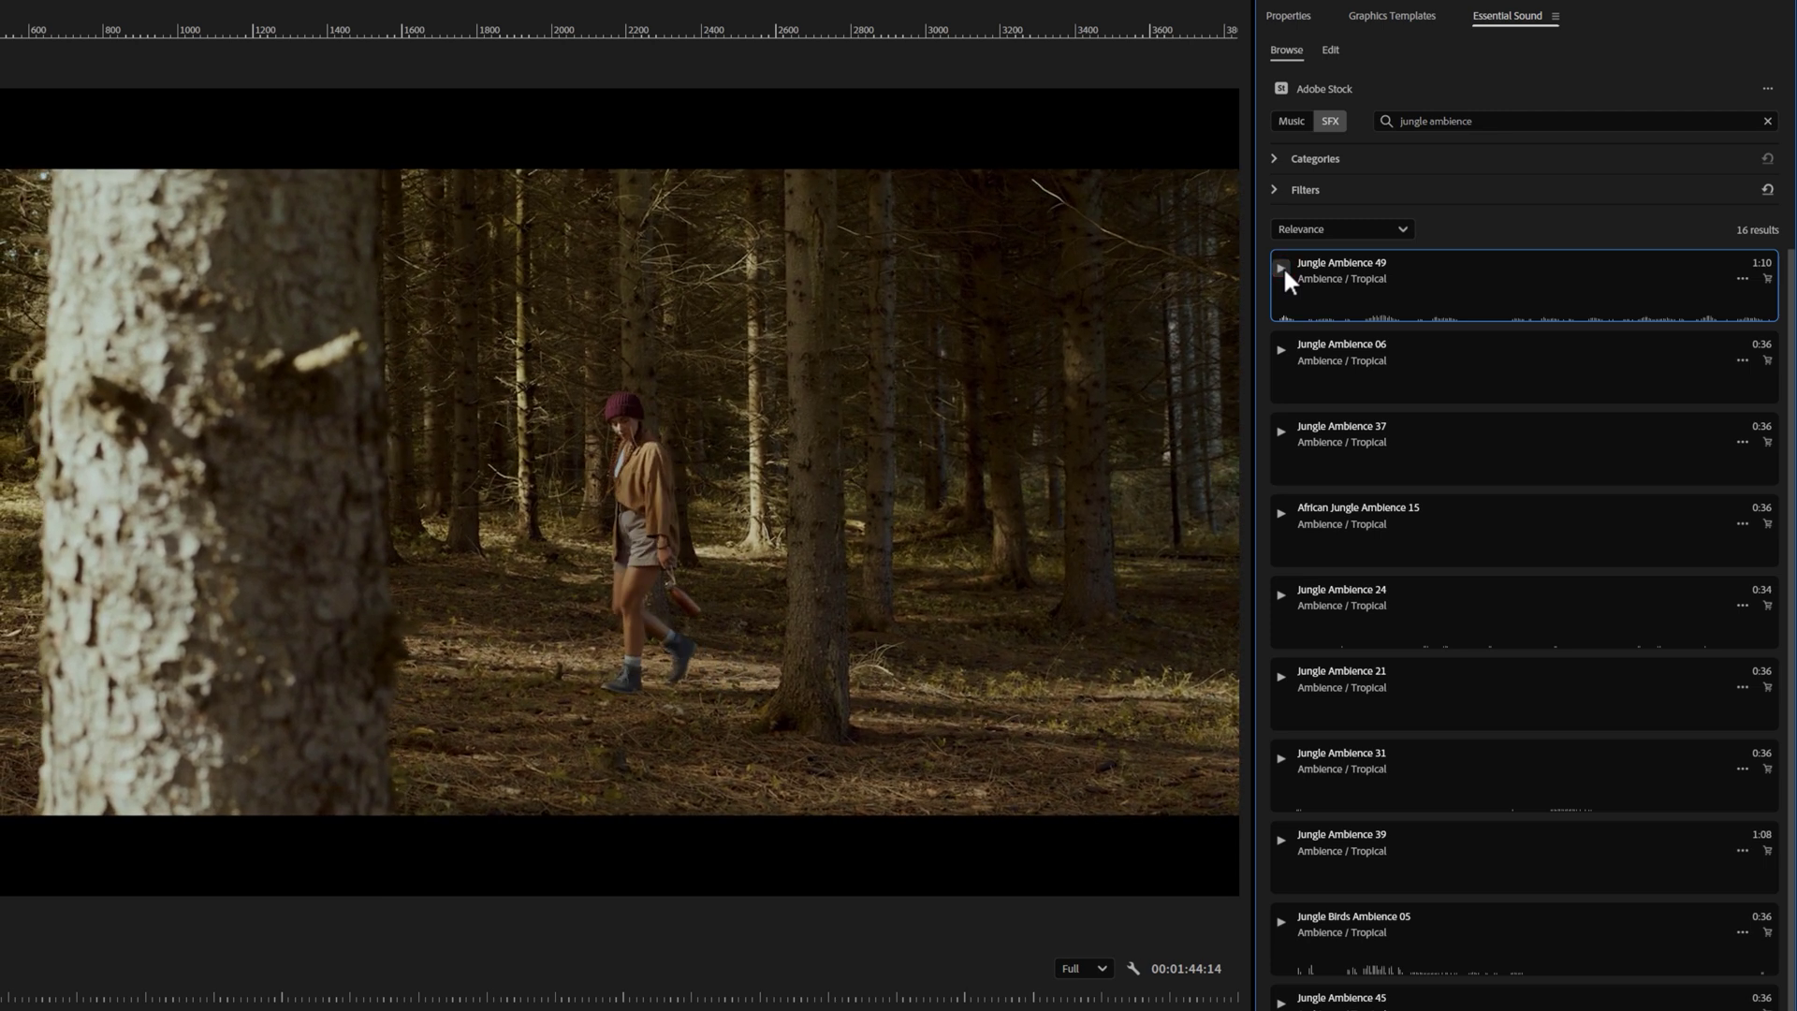
Audition Jungle Ambience 06, Jungle Ambience 37 and African Jungle Ambience 15.
{"action": "left_click", "coordinate": [1282, 350]}
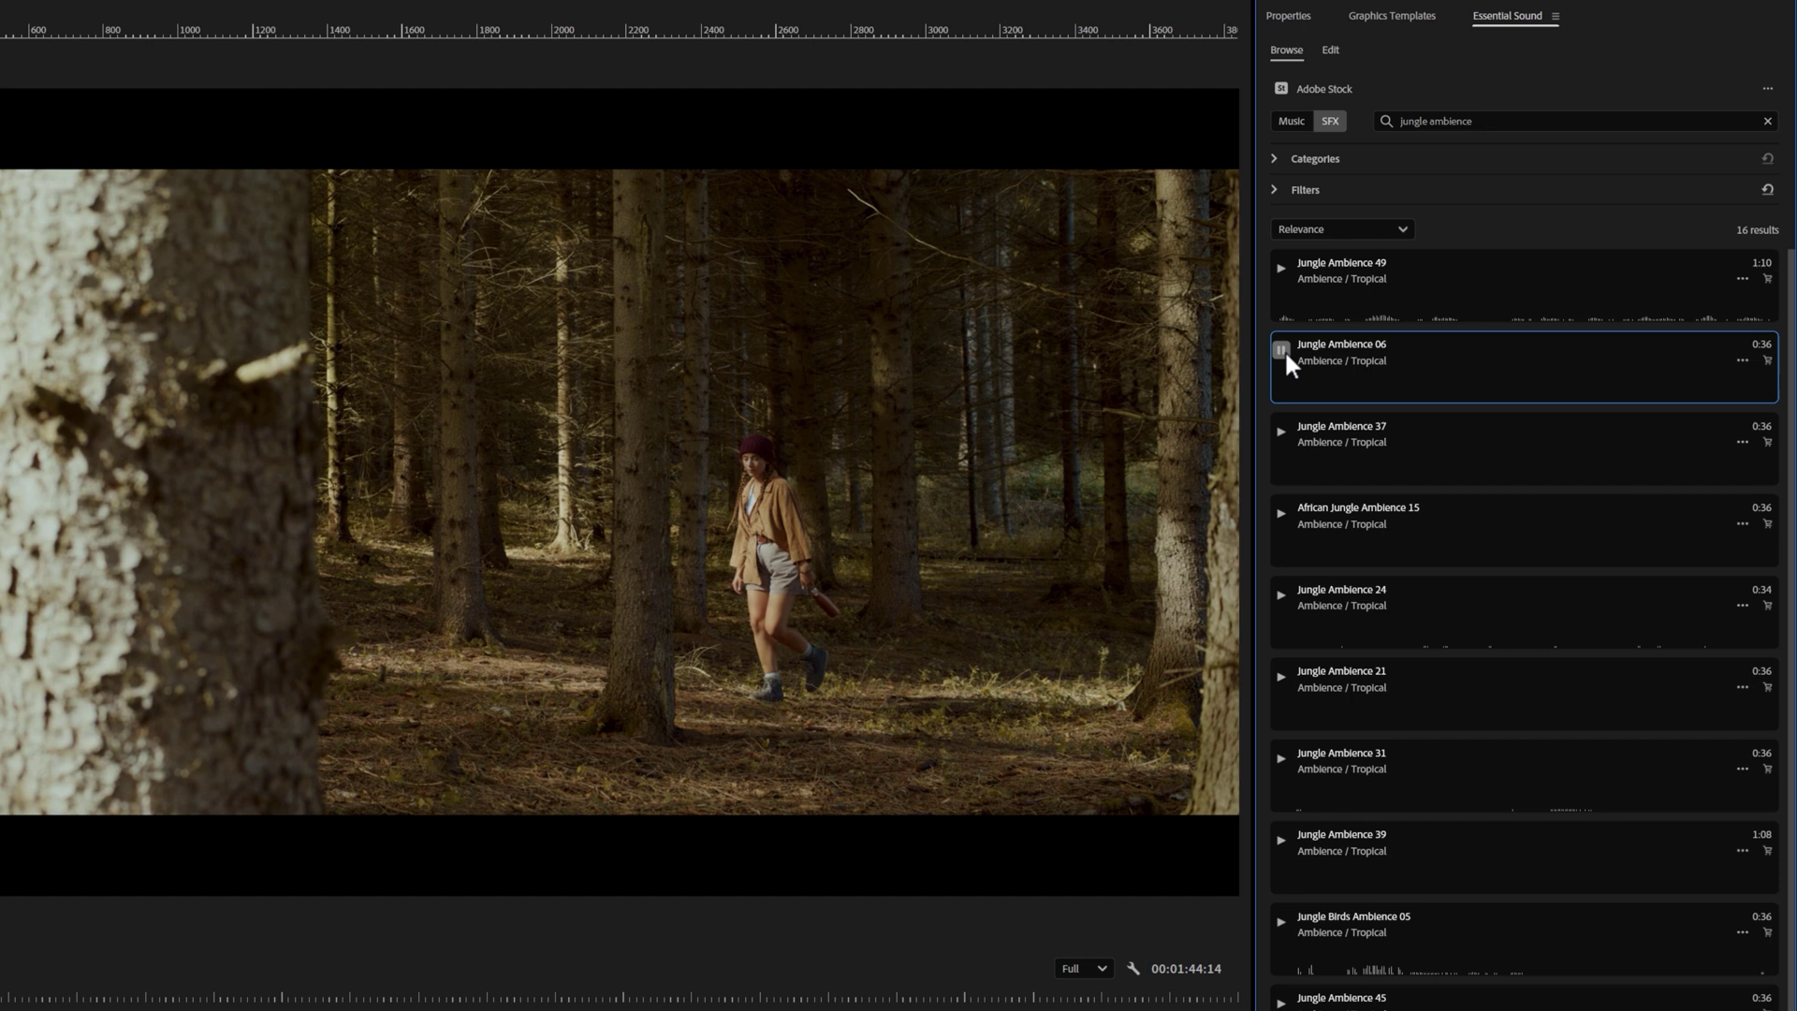
{"action": "left_click", "coordinate": [1280, 432]}
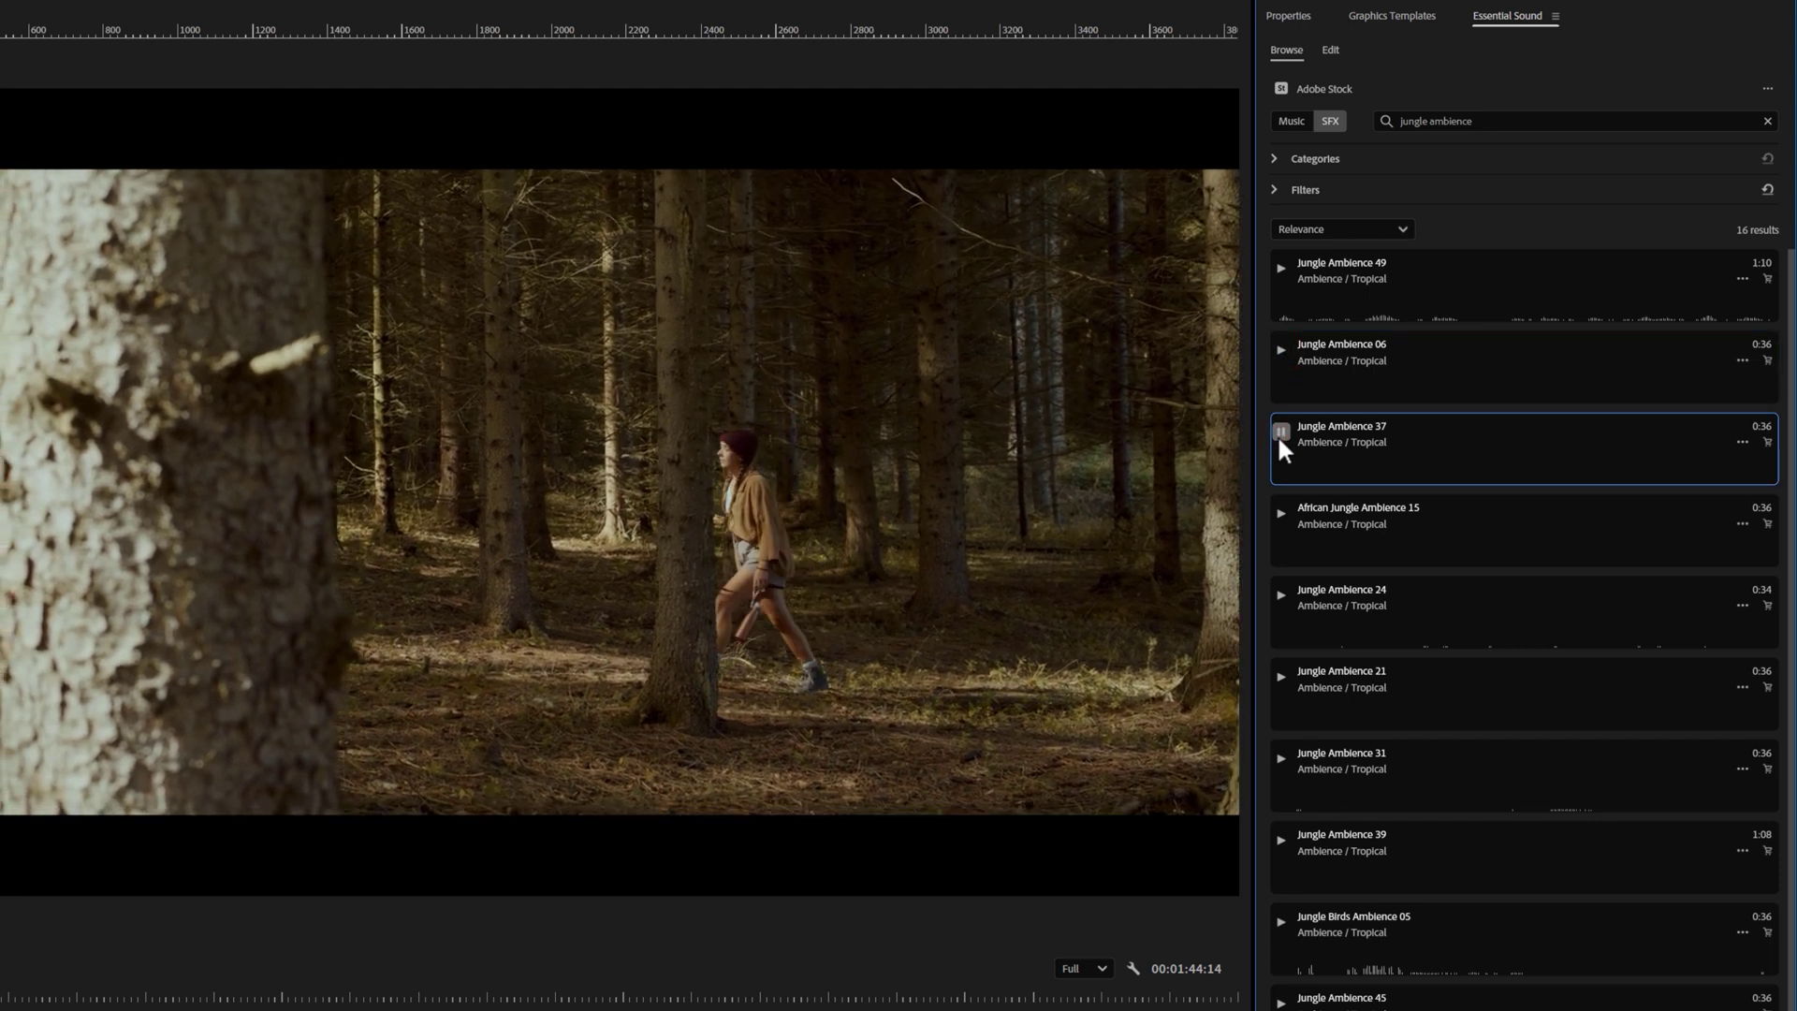
{"action": "left_click", "coordinate": [1280, 434]}
{"action": "left_click", "coordinate": [1280, 513]}
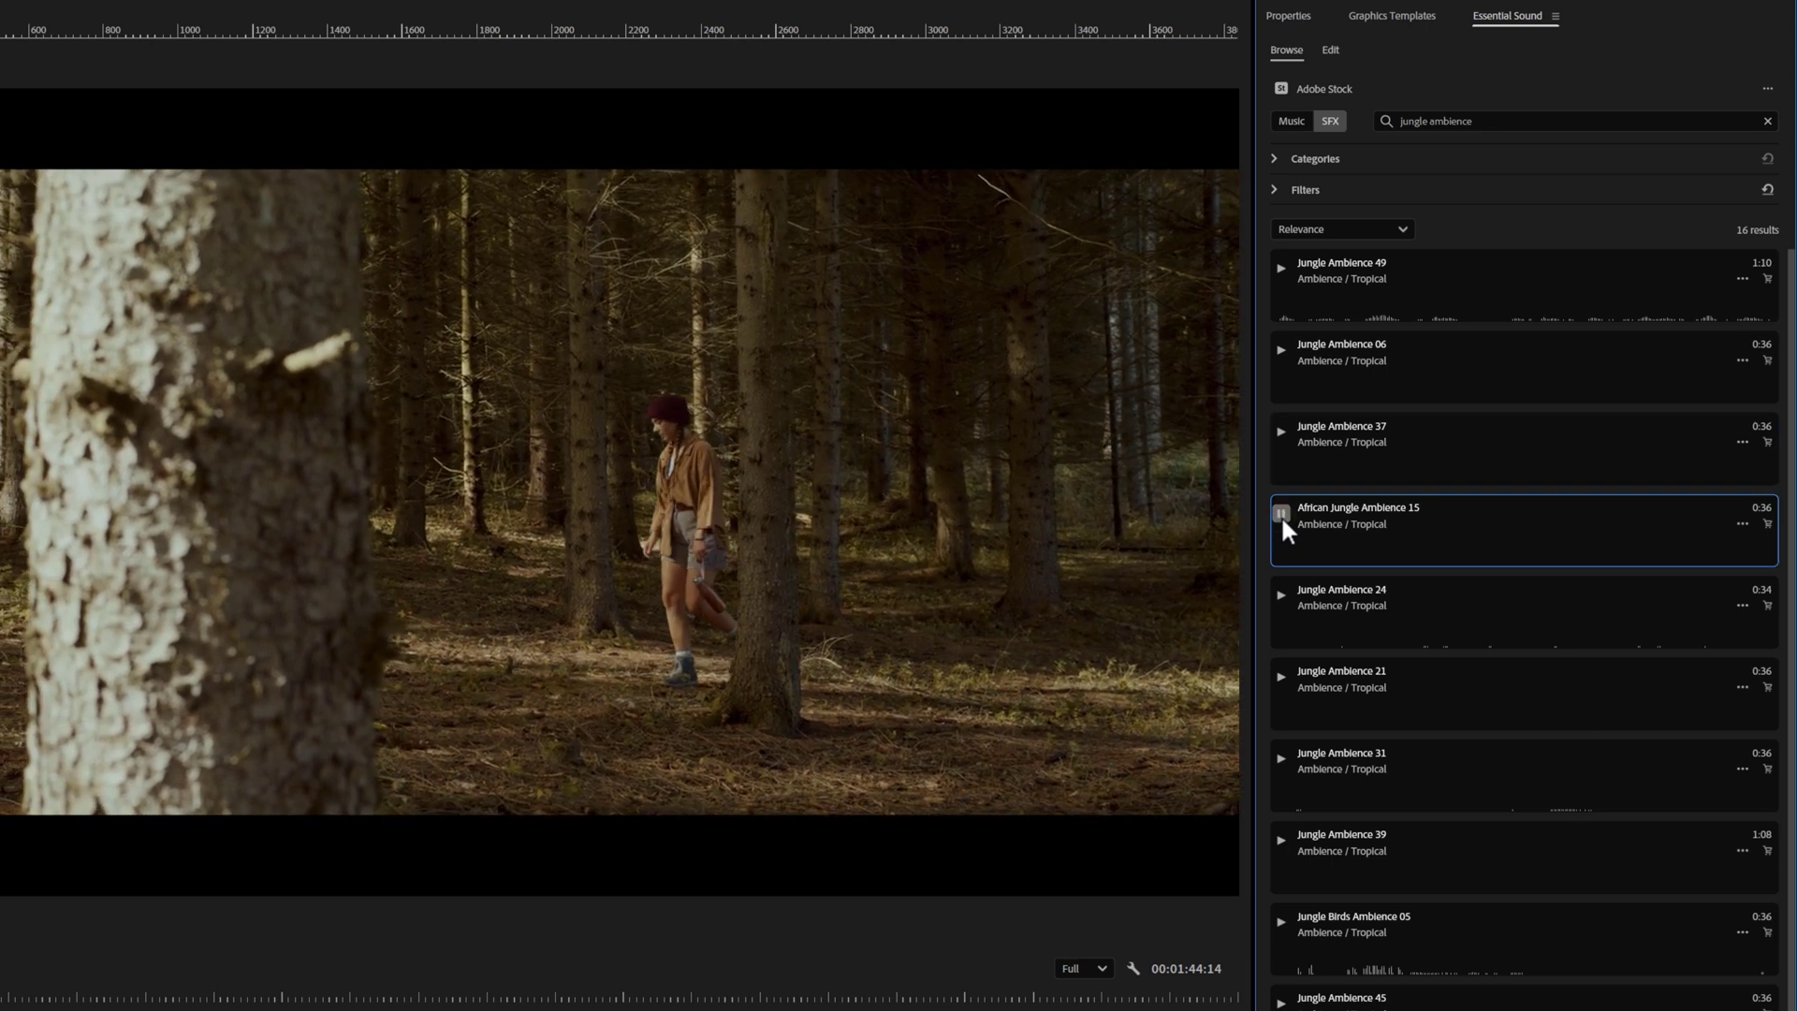
{"action": "left_click", "coordinate": [1280, 513]}
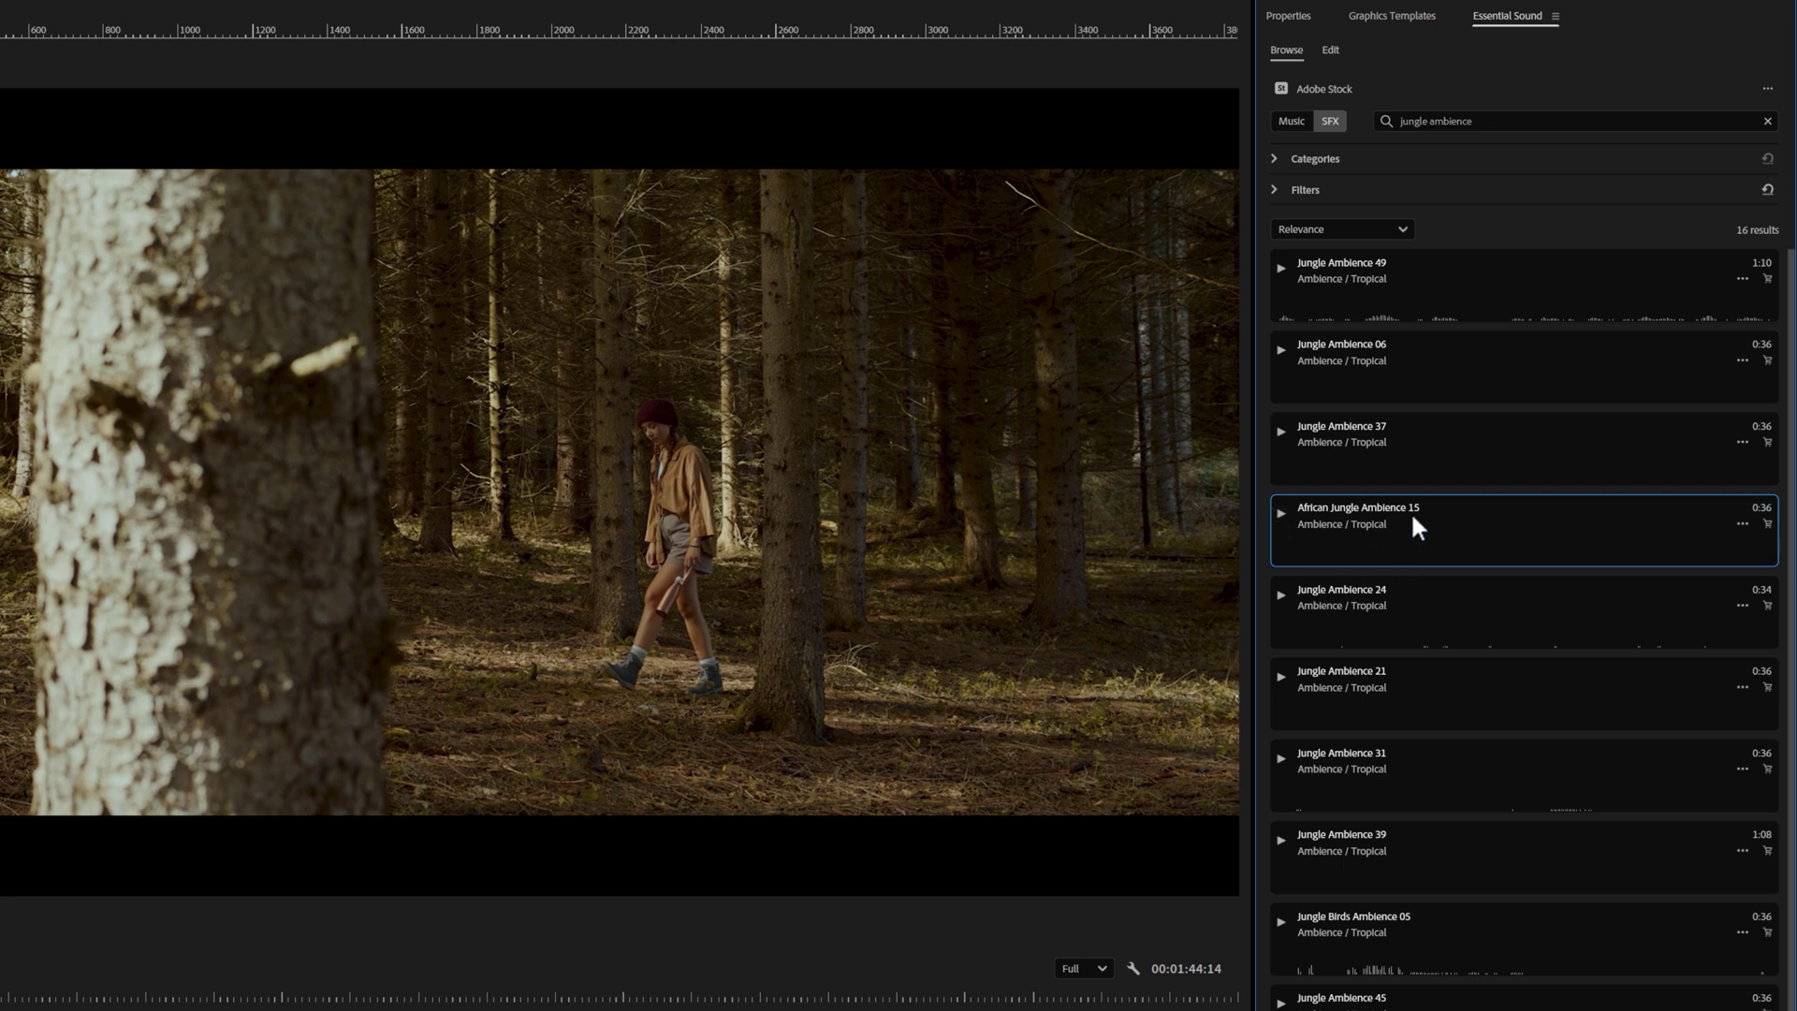
Lay African Jungle Ambience 15 on audio track A1 and play the sequence from the start.
{"action": "left_click_drag", "start_coordinate": [1411, 511], "coordinate": [0, 1010]}
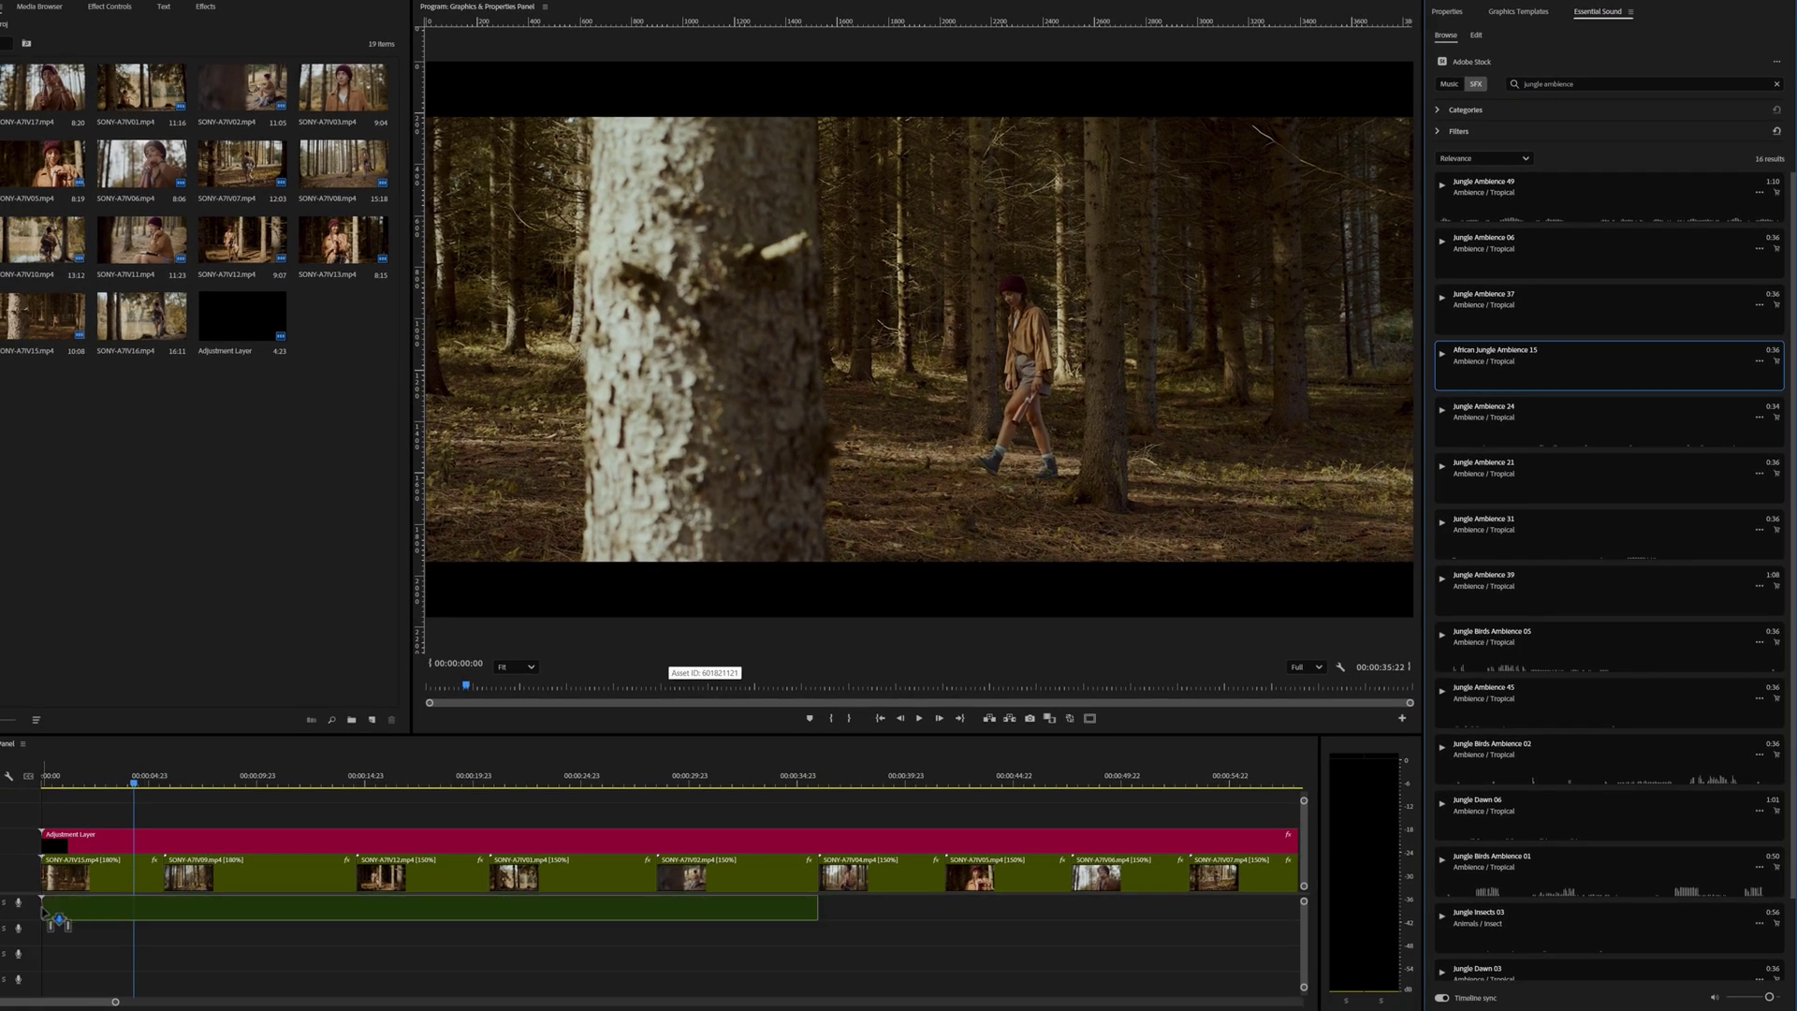
{"action": "left_click_drag", "start_coordinate": [43, 910], "coordinate": [46, 912]}
{"action": "left_click", "coordinate": [38, 785]}
{"action": "key", "text": "space"}
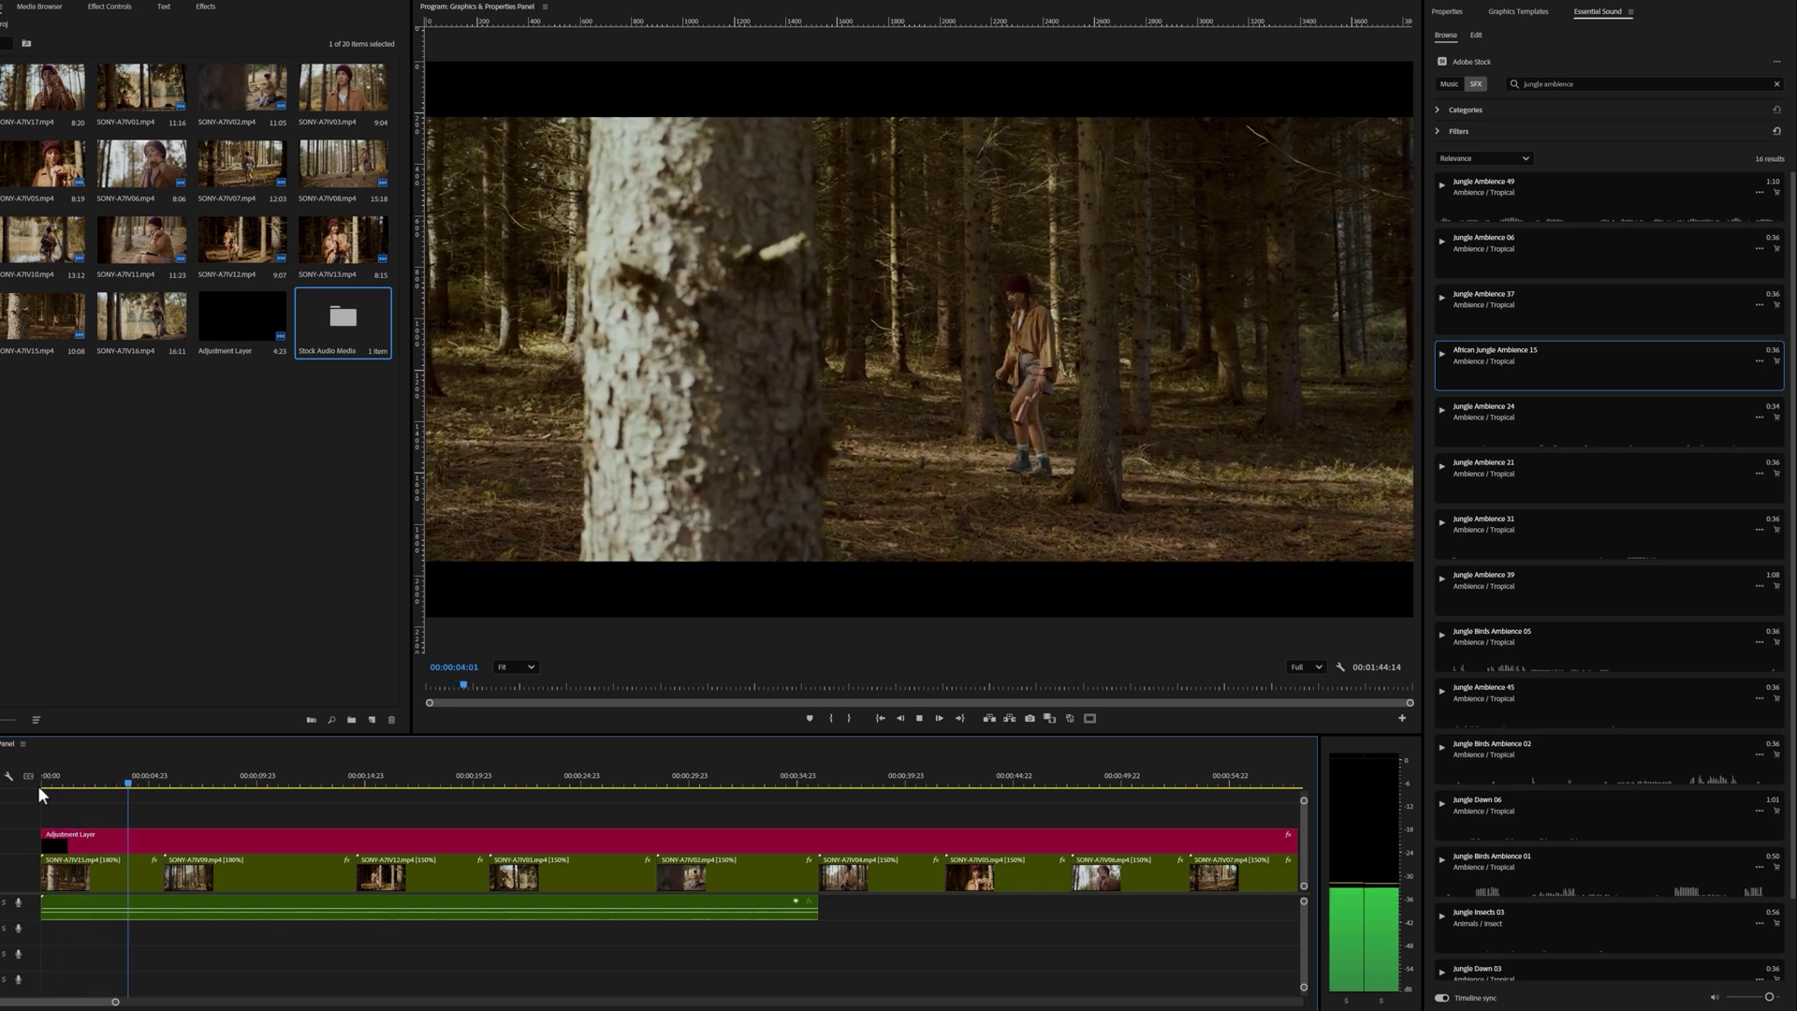
{"action": "key", "text": "space"}
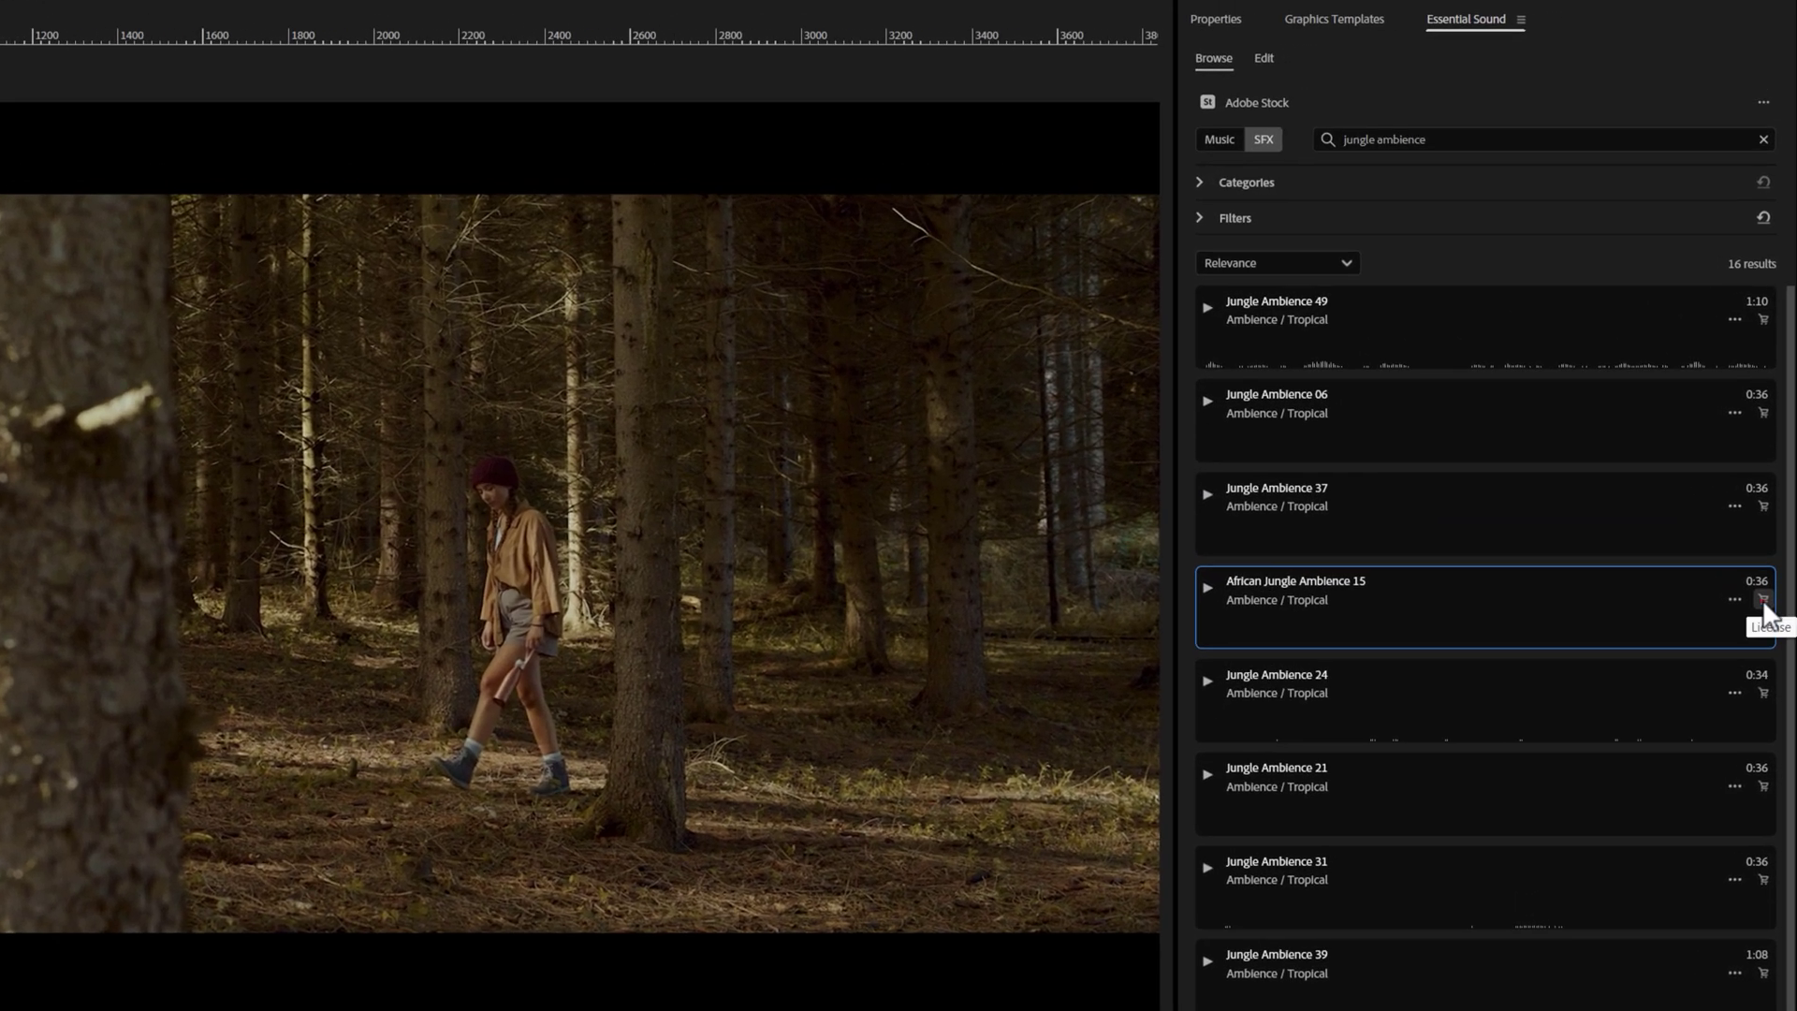
Bring up the Adobe Stock license prompt for the clip, then cancel without buying.
{"action": "left_click", "coordinate": [1763, 600]}
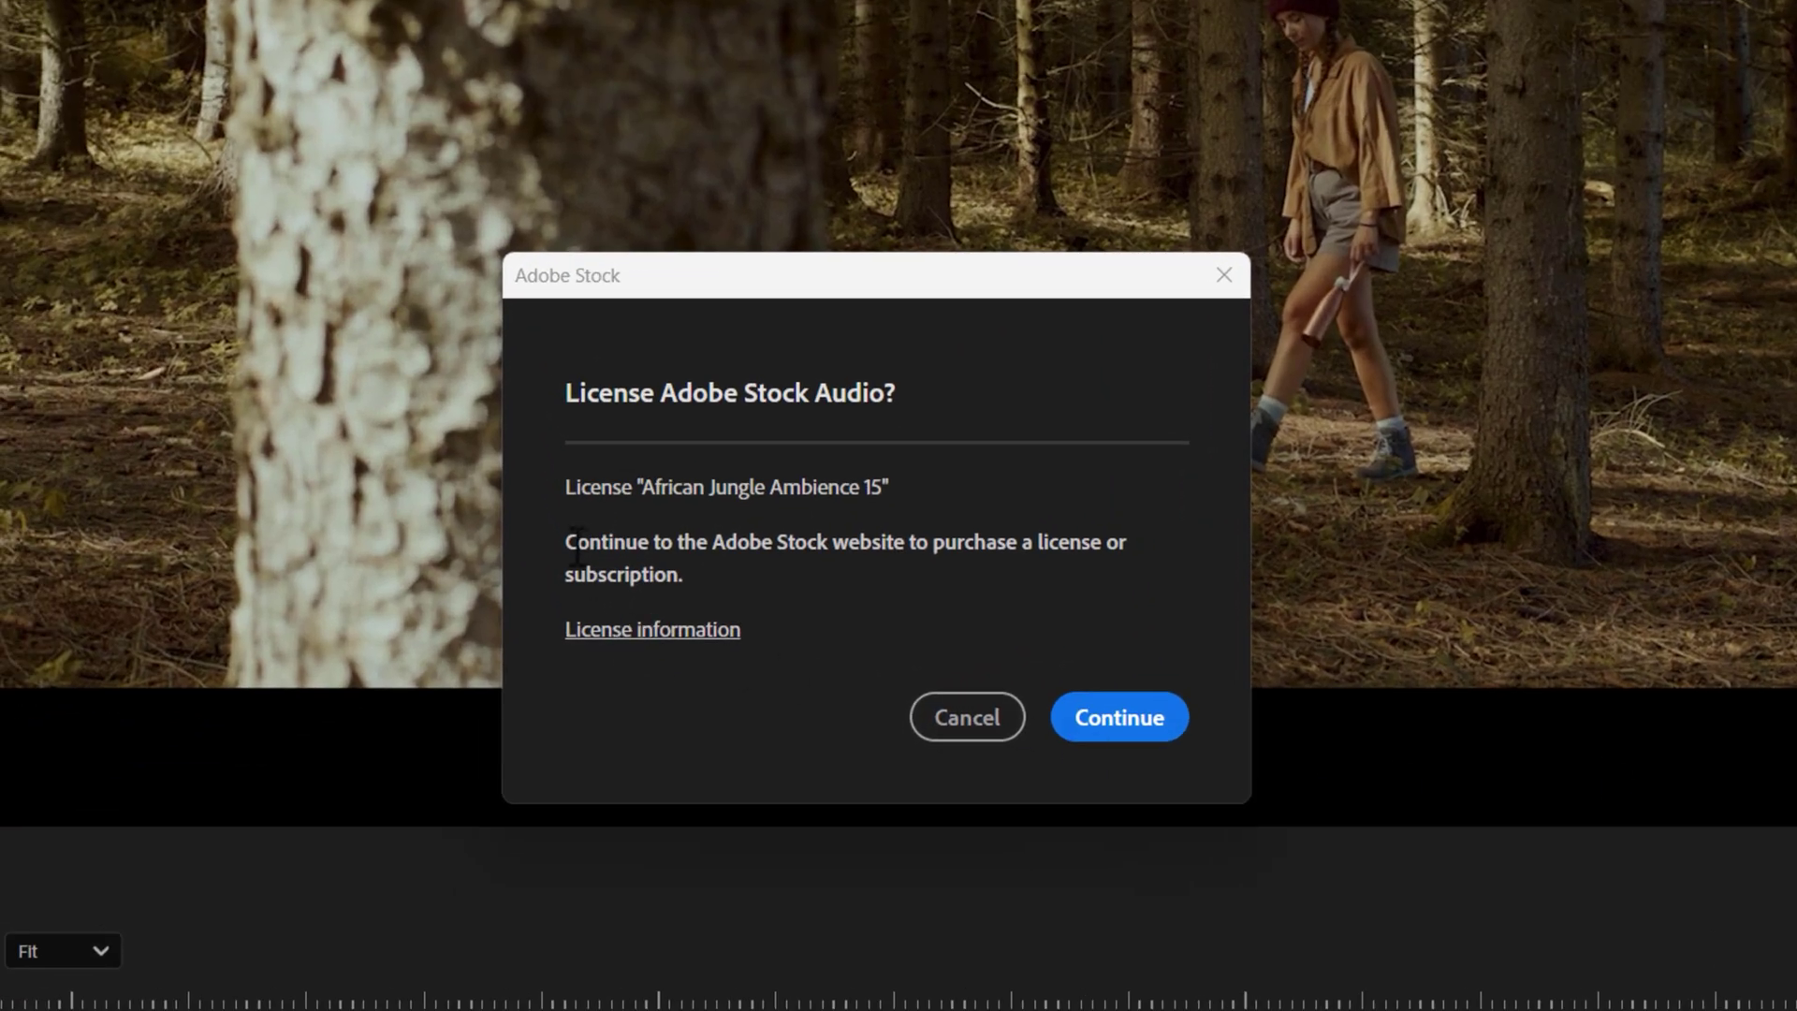
{"action": "left_click_drag", "start_coordinate": [565, 539], "coordinate": [697, 585]}
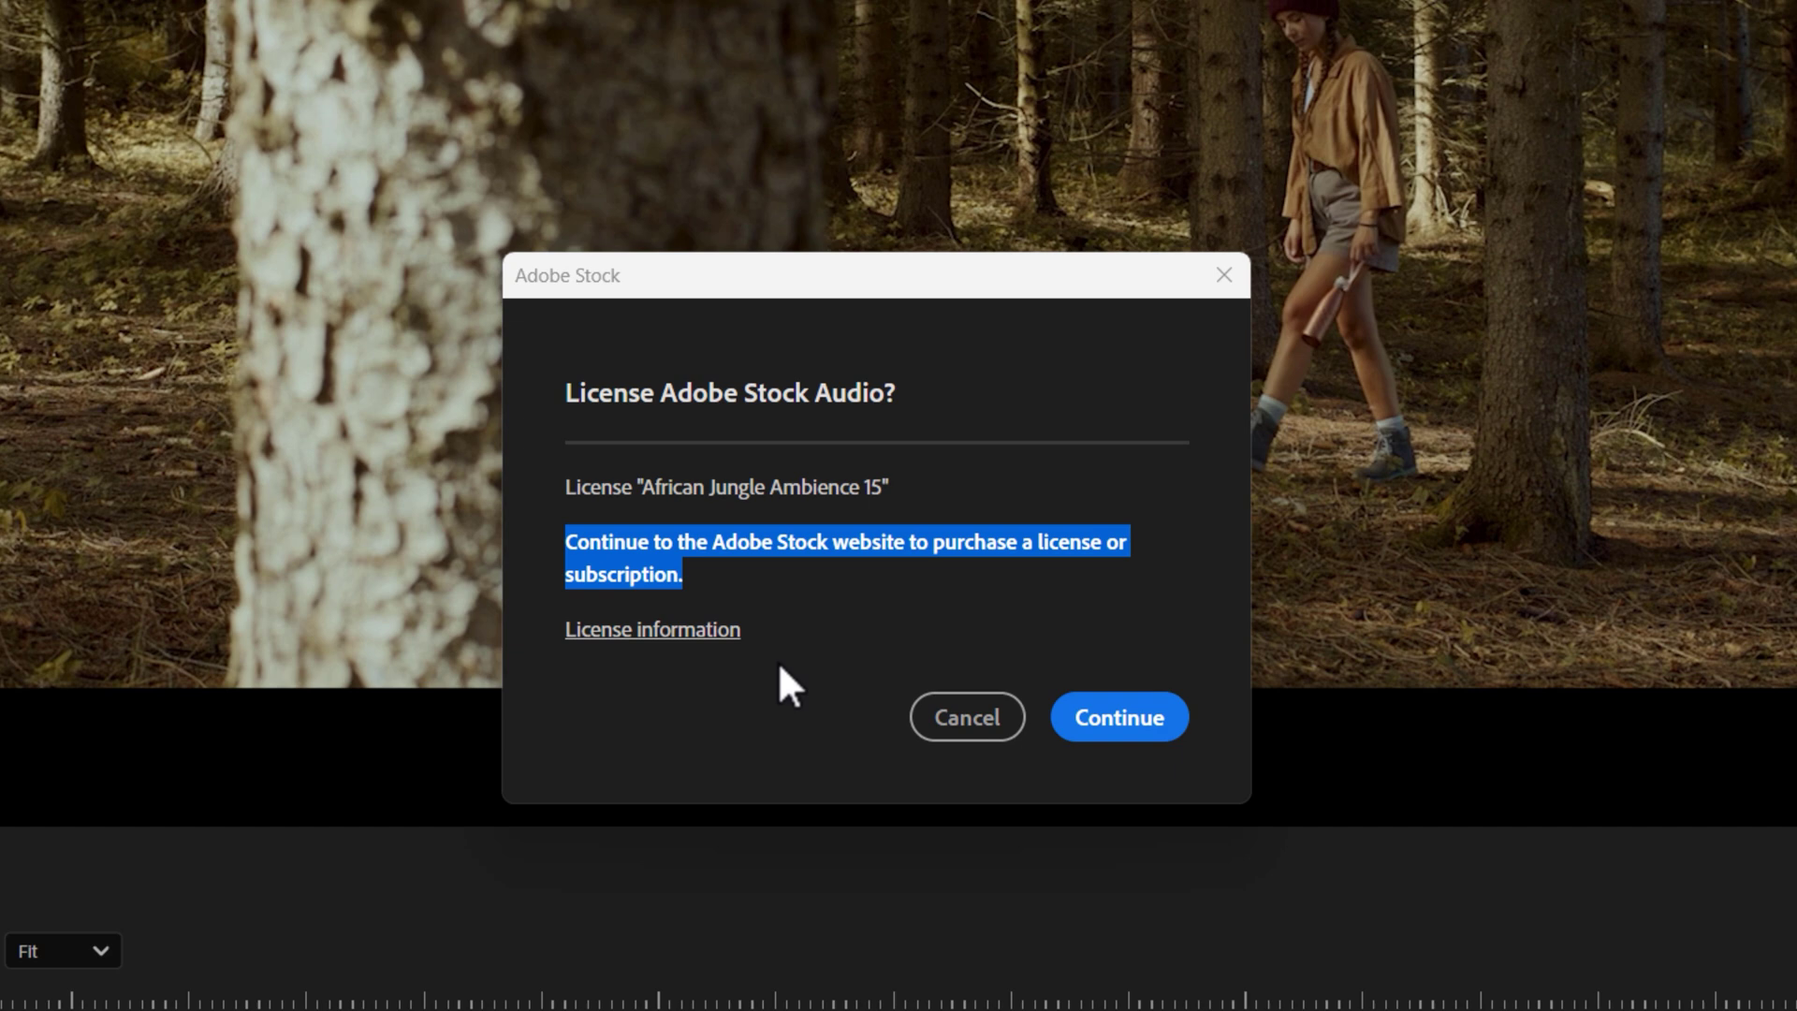
{"action": "left_click", "coordinate": [989, 734]}
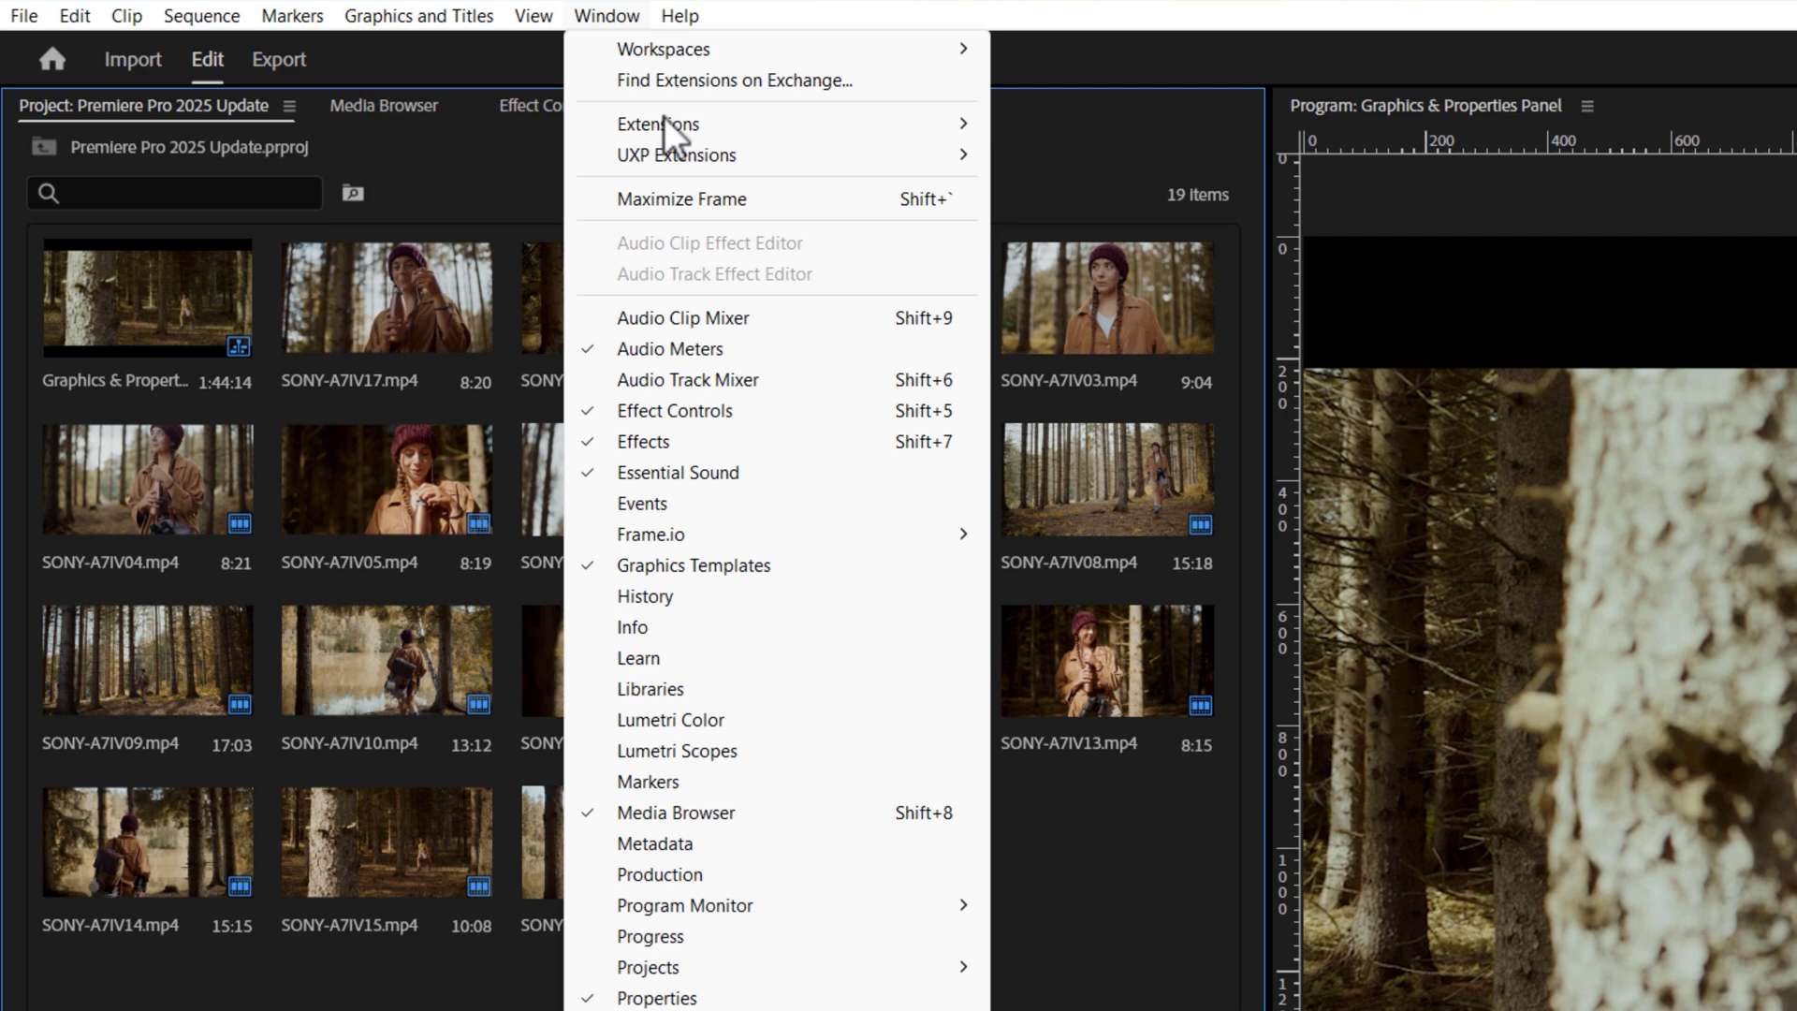
Open the Epidemic Sound extension from Window > Extensions and go to its SFX search field.
{"action": "mouse_move", "coordinate": [665, 122]}
{"action": "left_click", "coordinate": [1171, 189]}
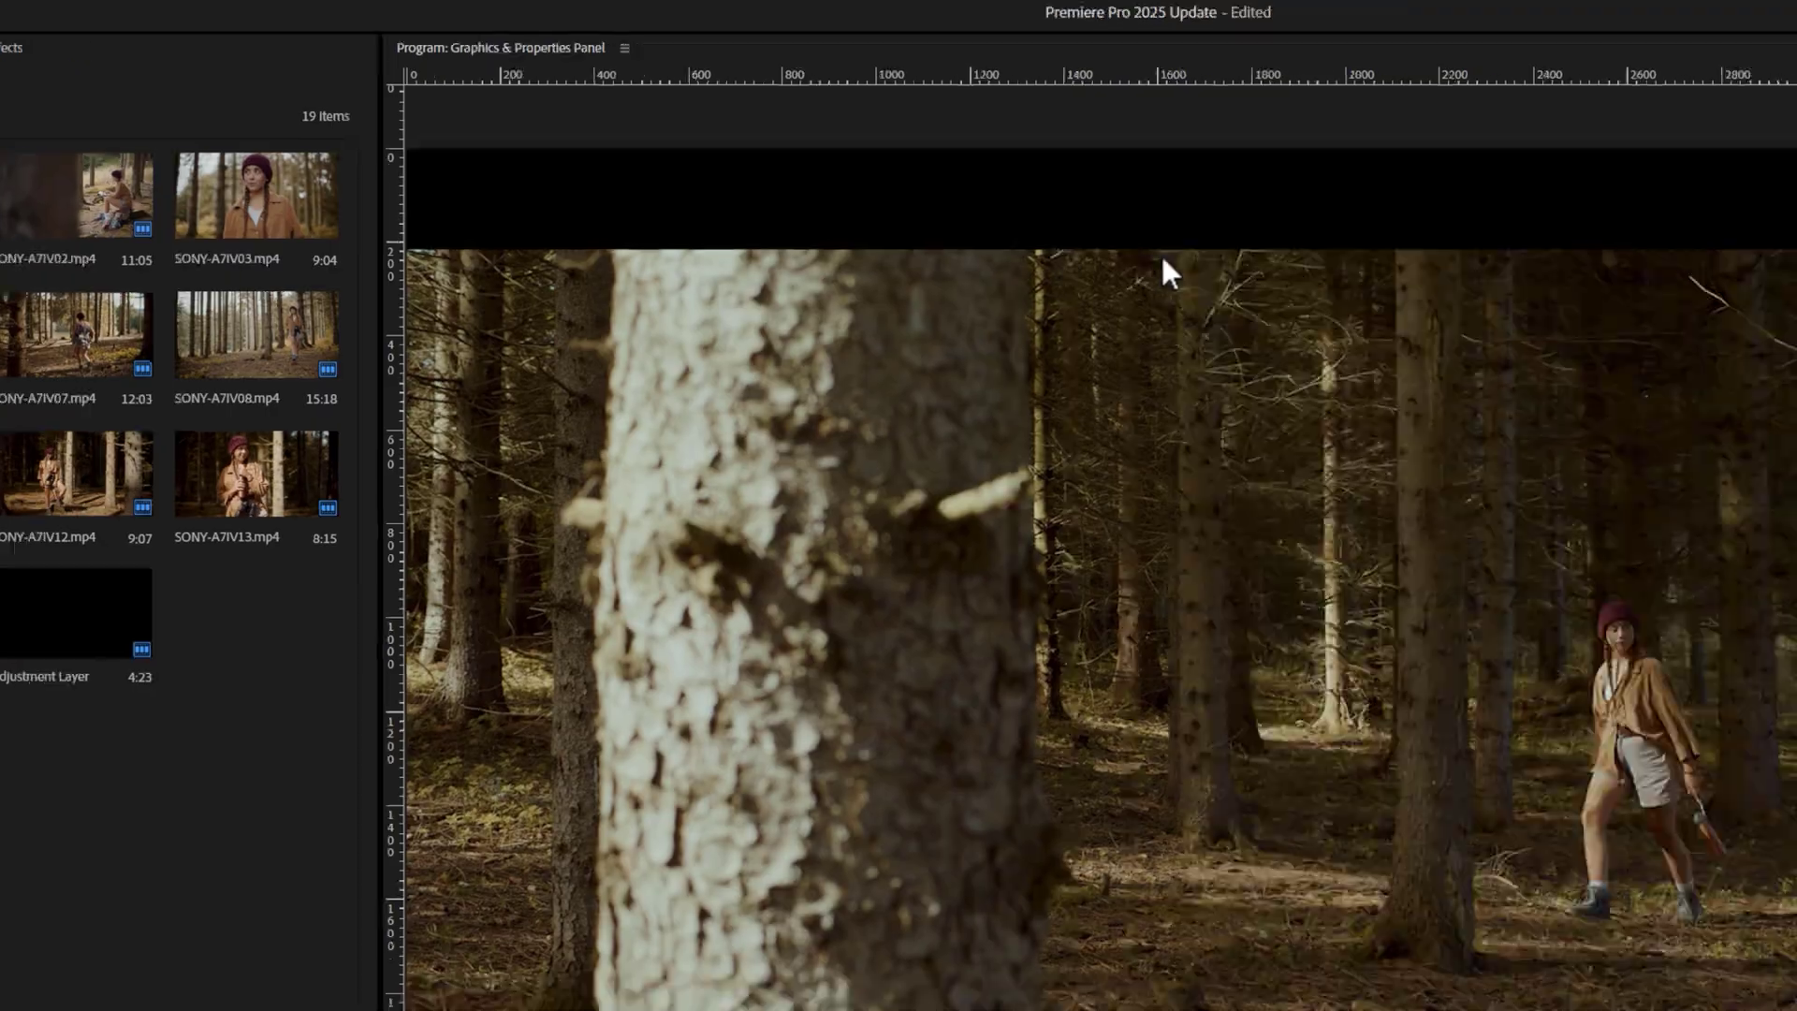
{"action": "left_click", "coordinate": [1520, 58]}
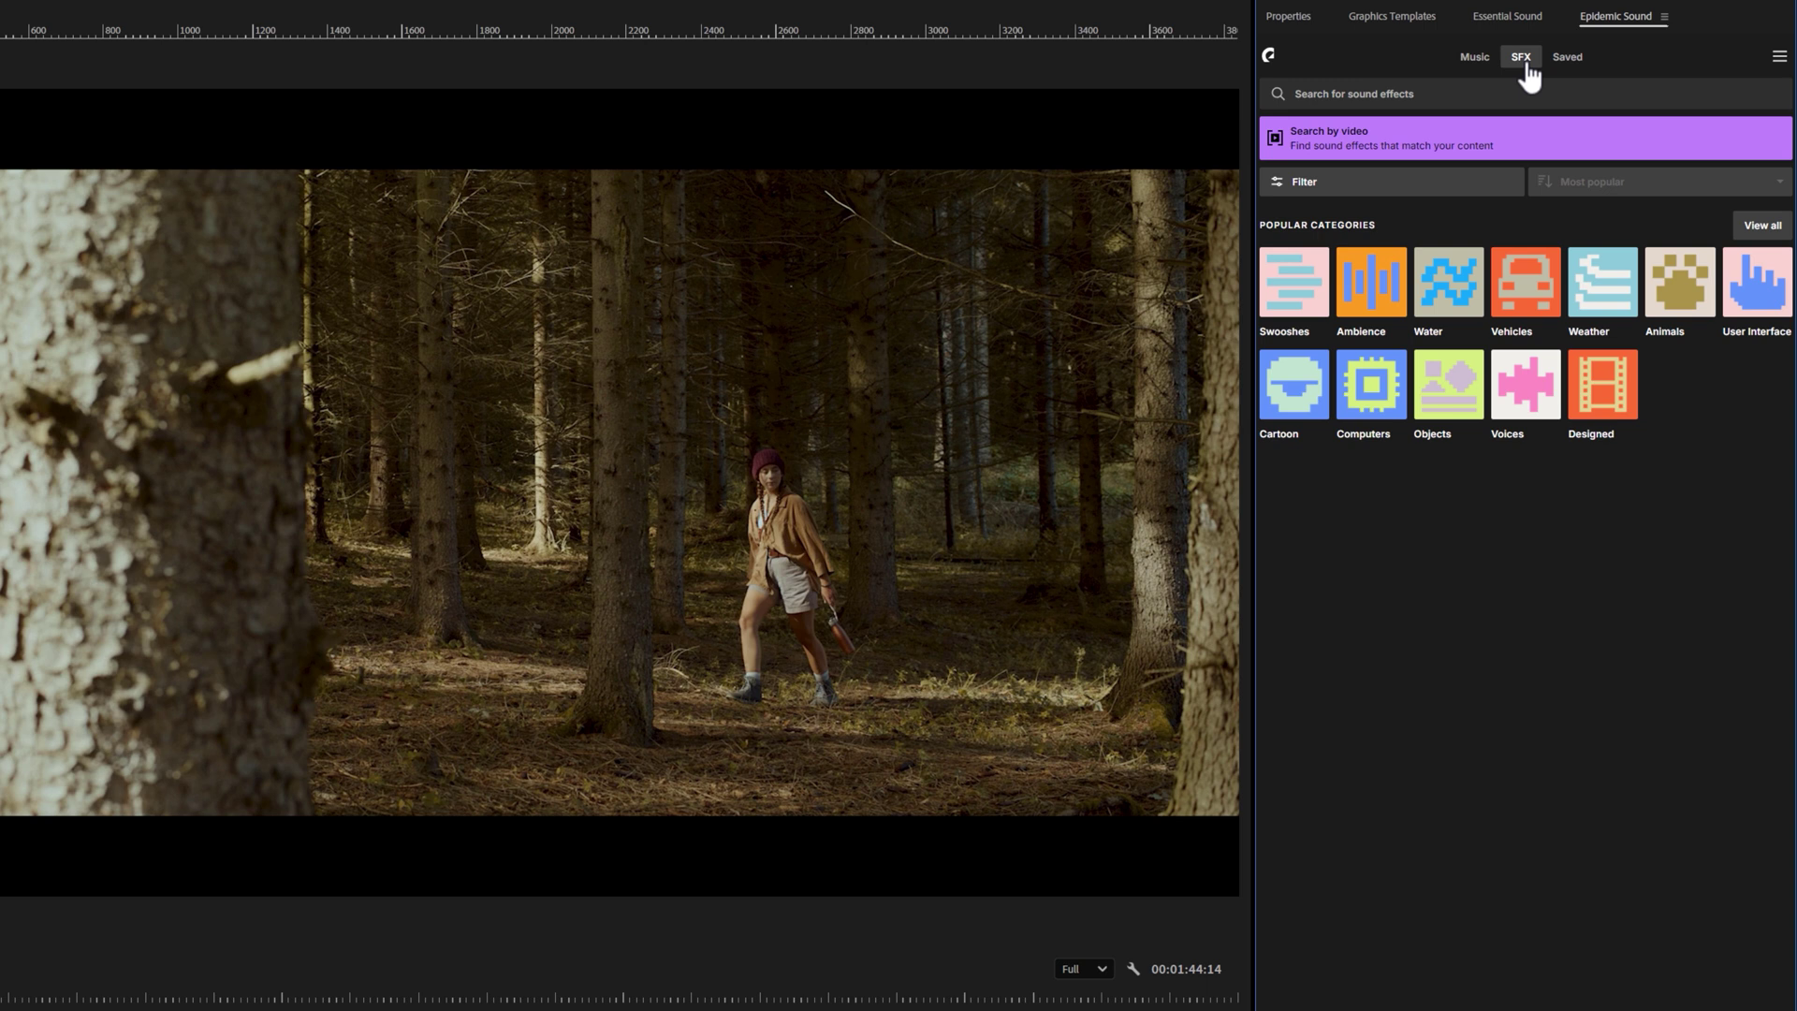
{"action": "left_click", "coordinate": [1508, 86]}
Search Epidemic Sound for 'Walk jungle' and preview Grass, Sneakers, Walking Fast.
{"action": "type", "text": "Walk jungle"}
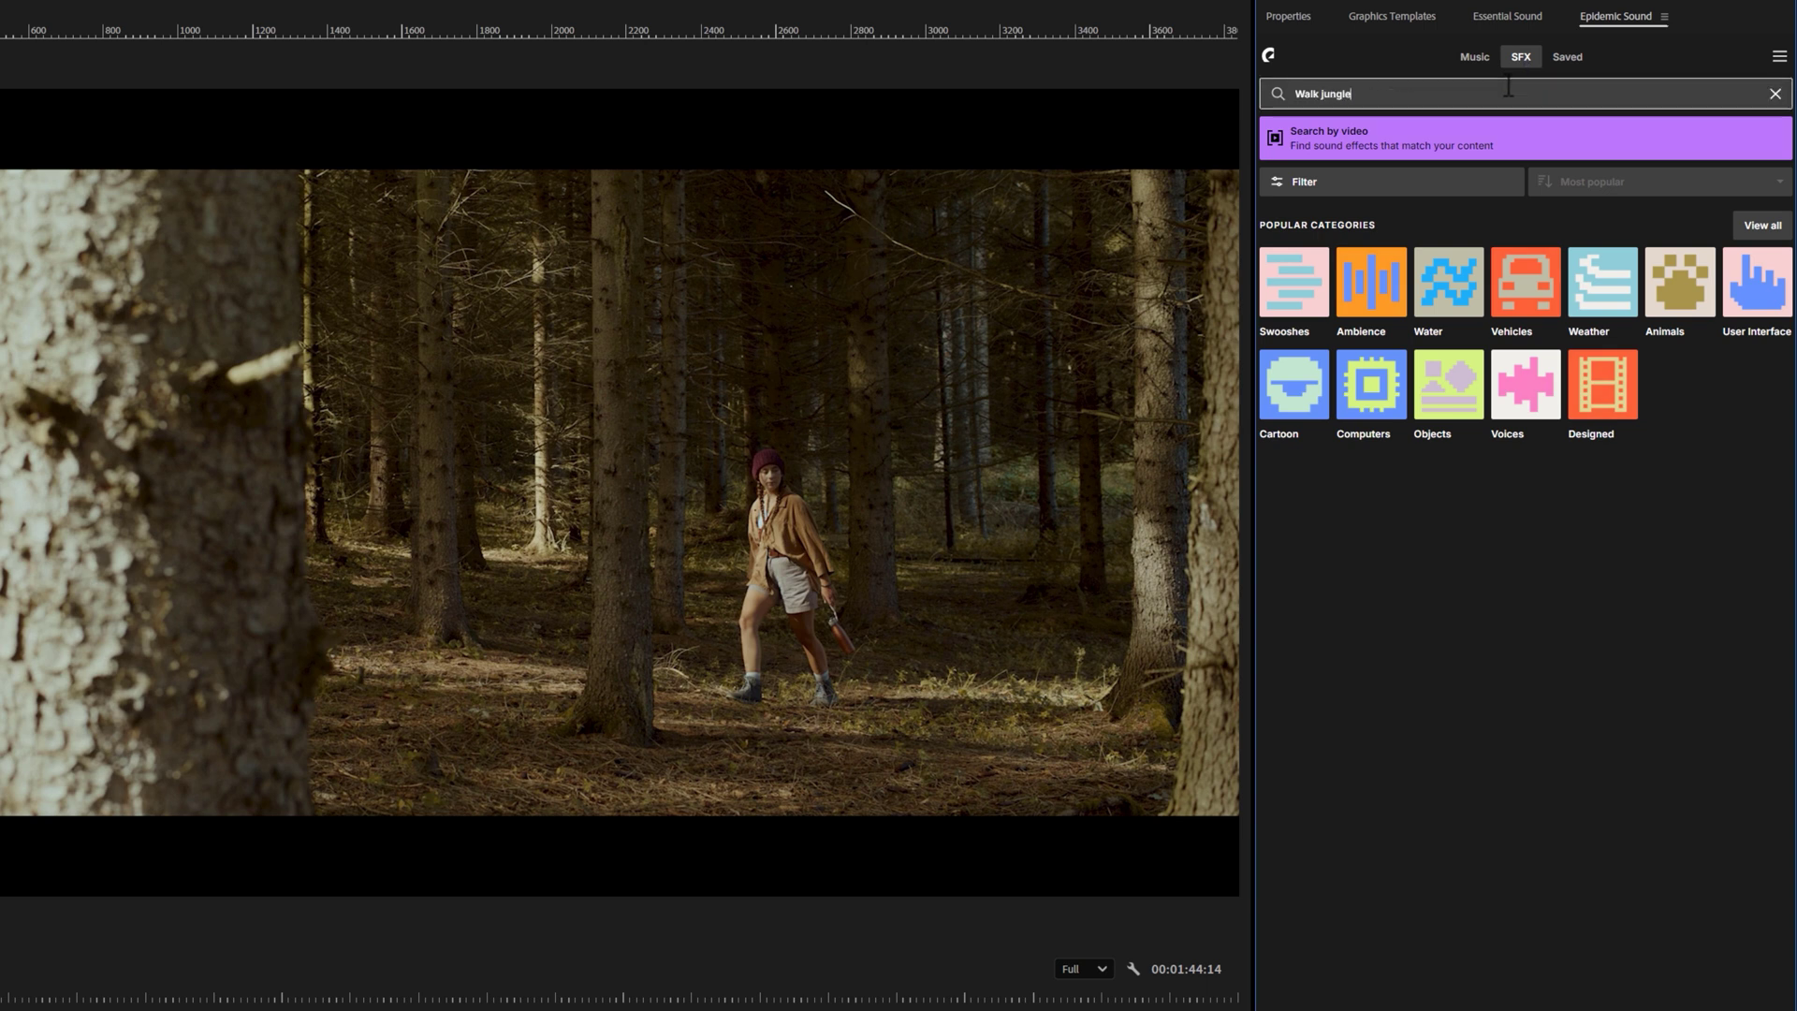
{"action": "key", "text": "Return"}
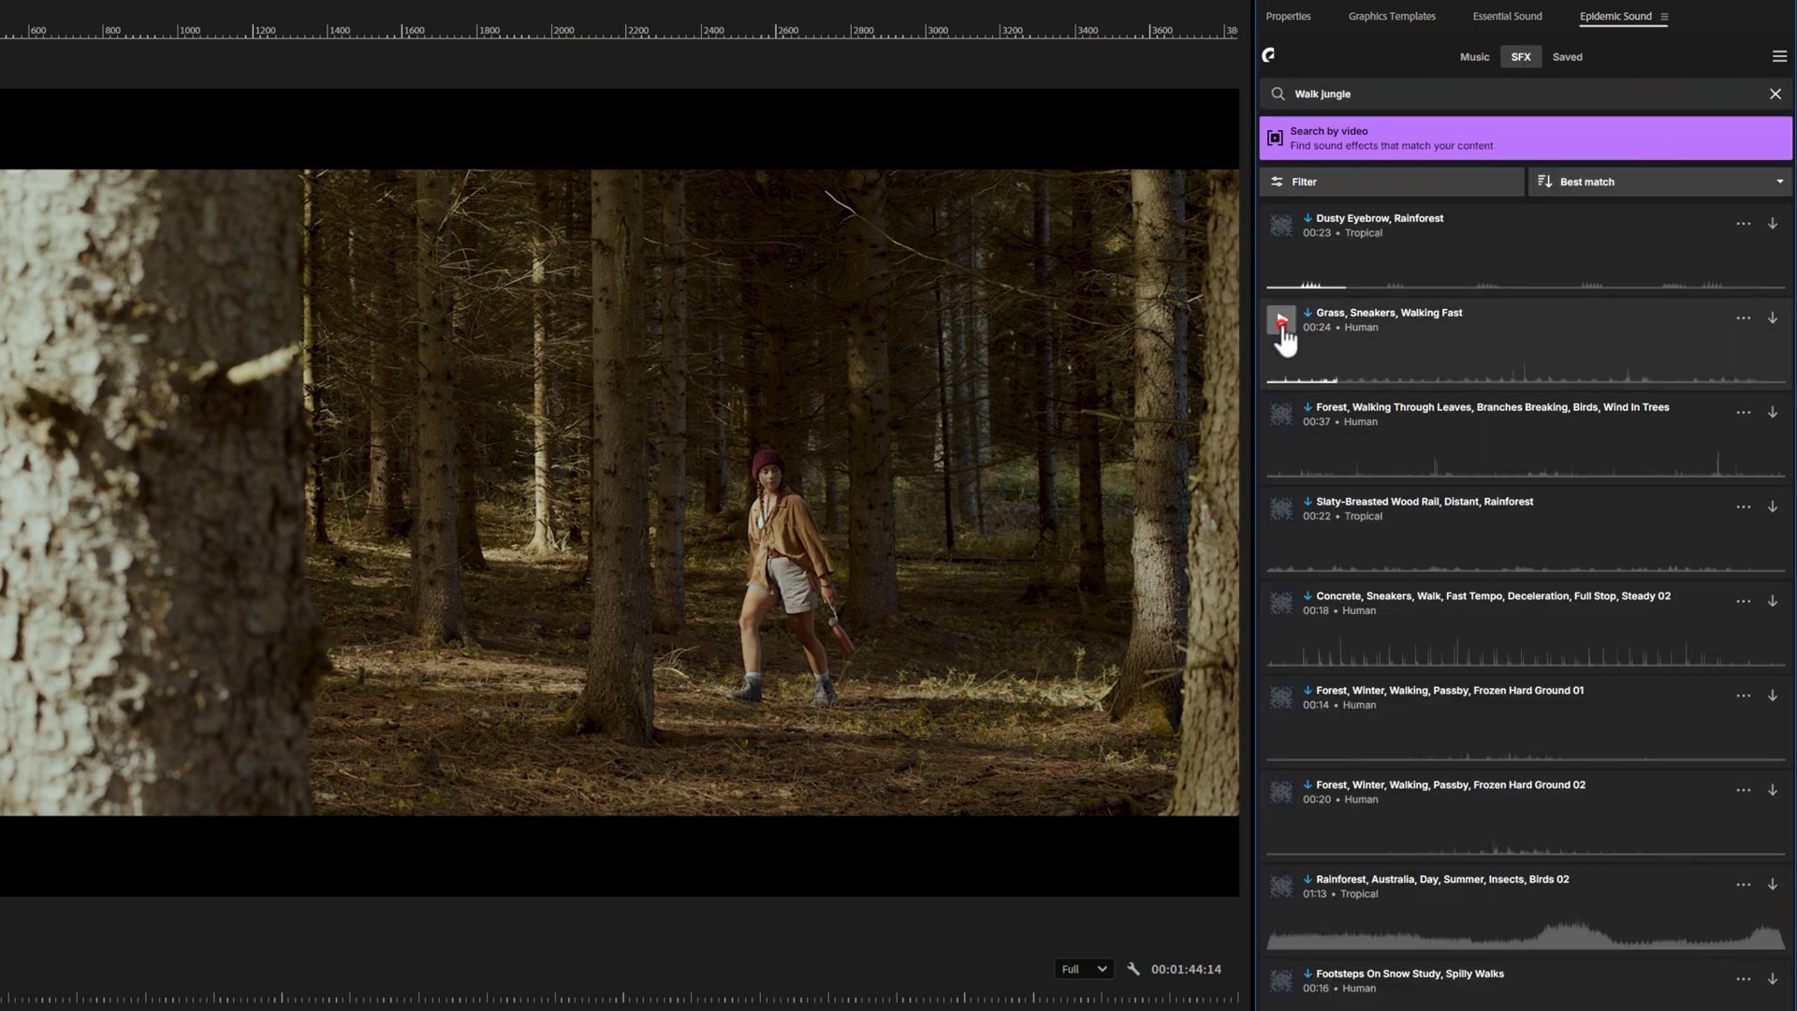
{"action": "left_click", "coordinate": [1282, 321]}
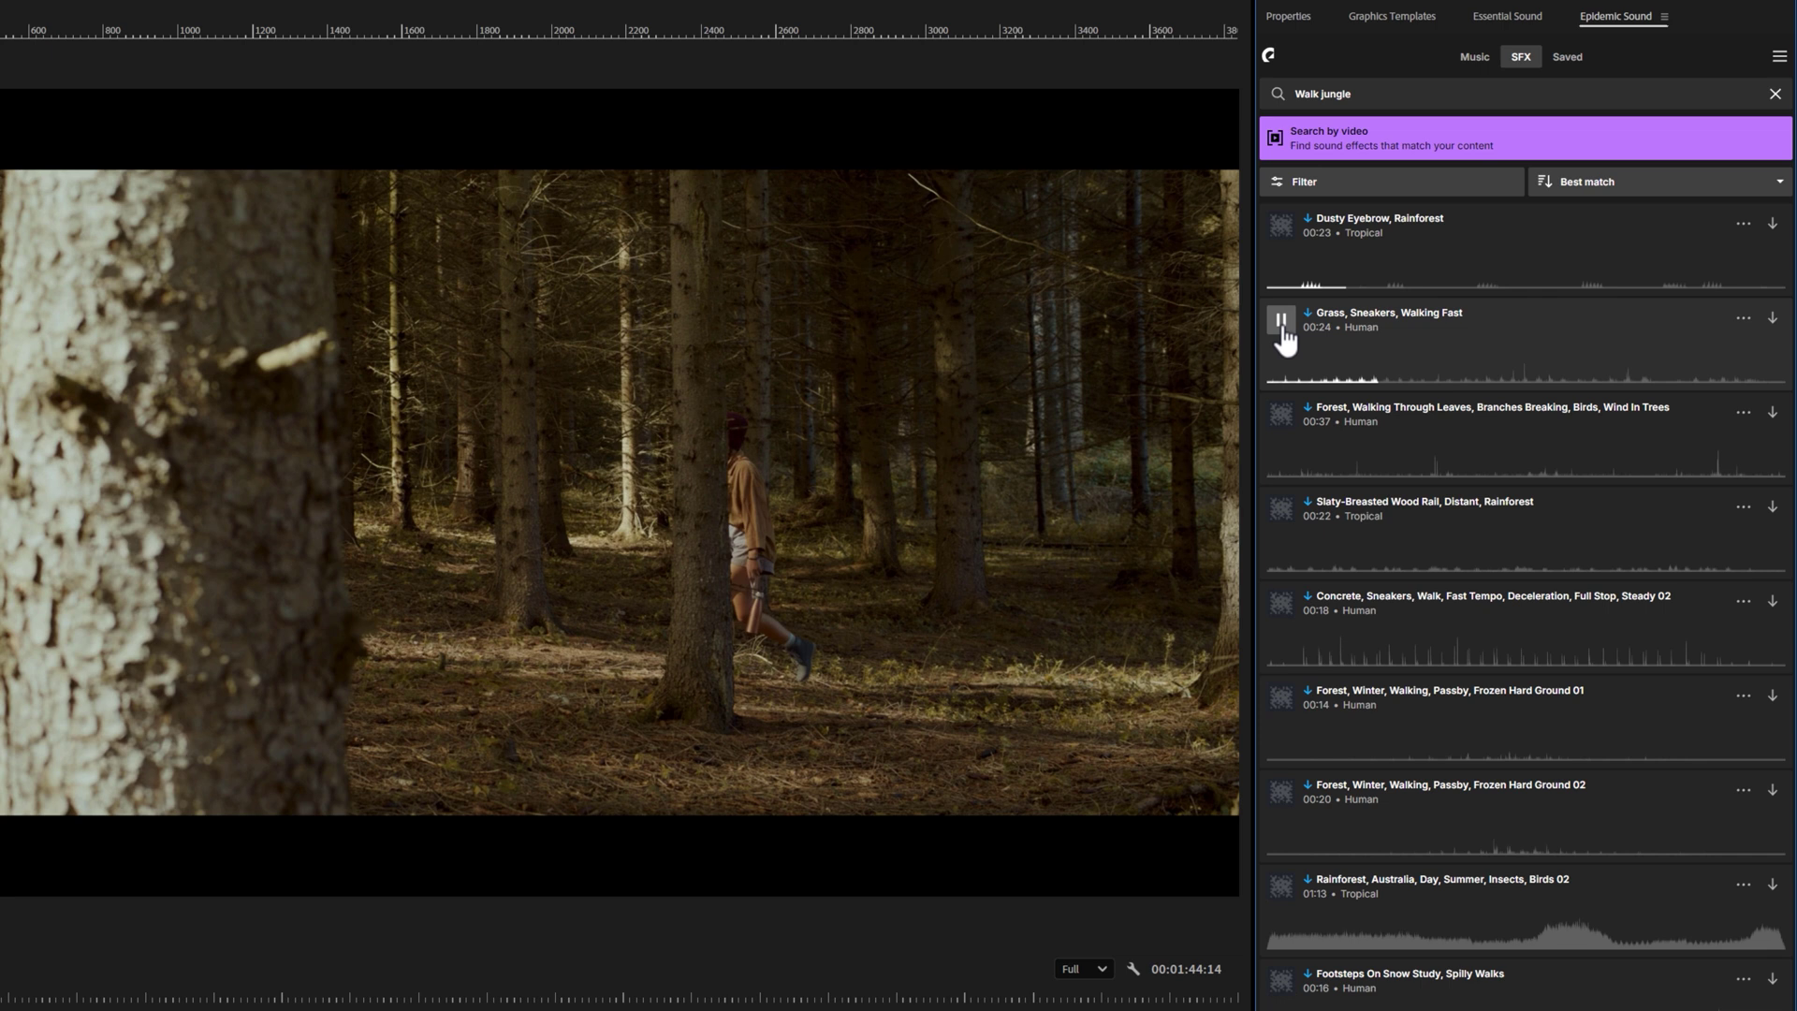
{"action": "left_click", "coordinate": [1282, 328]}
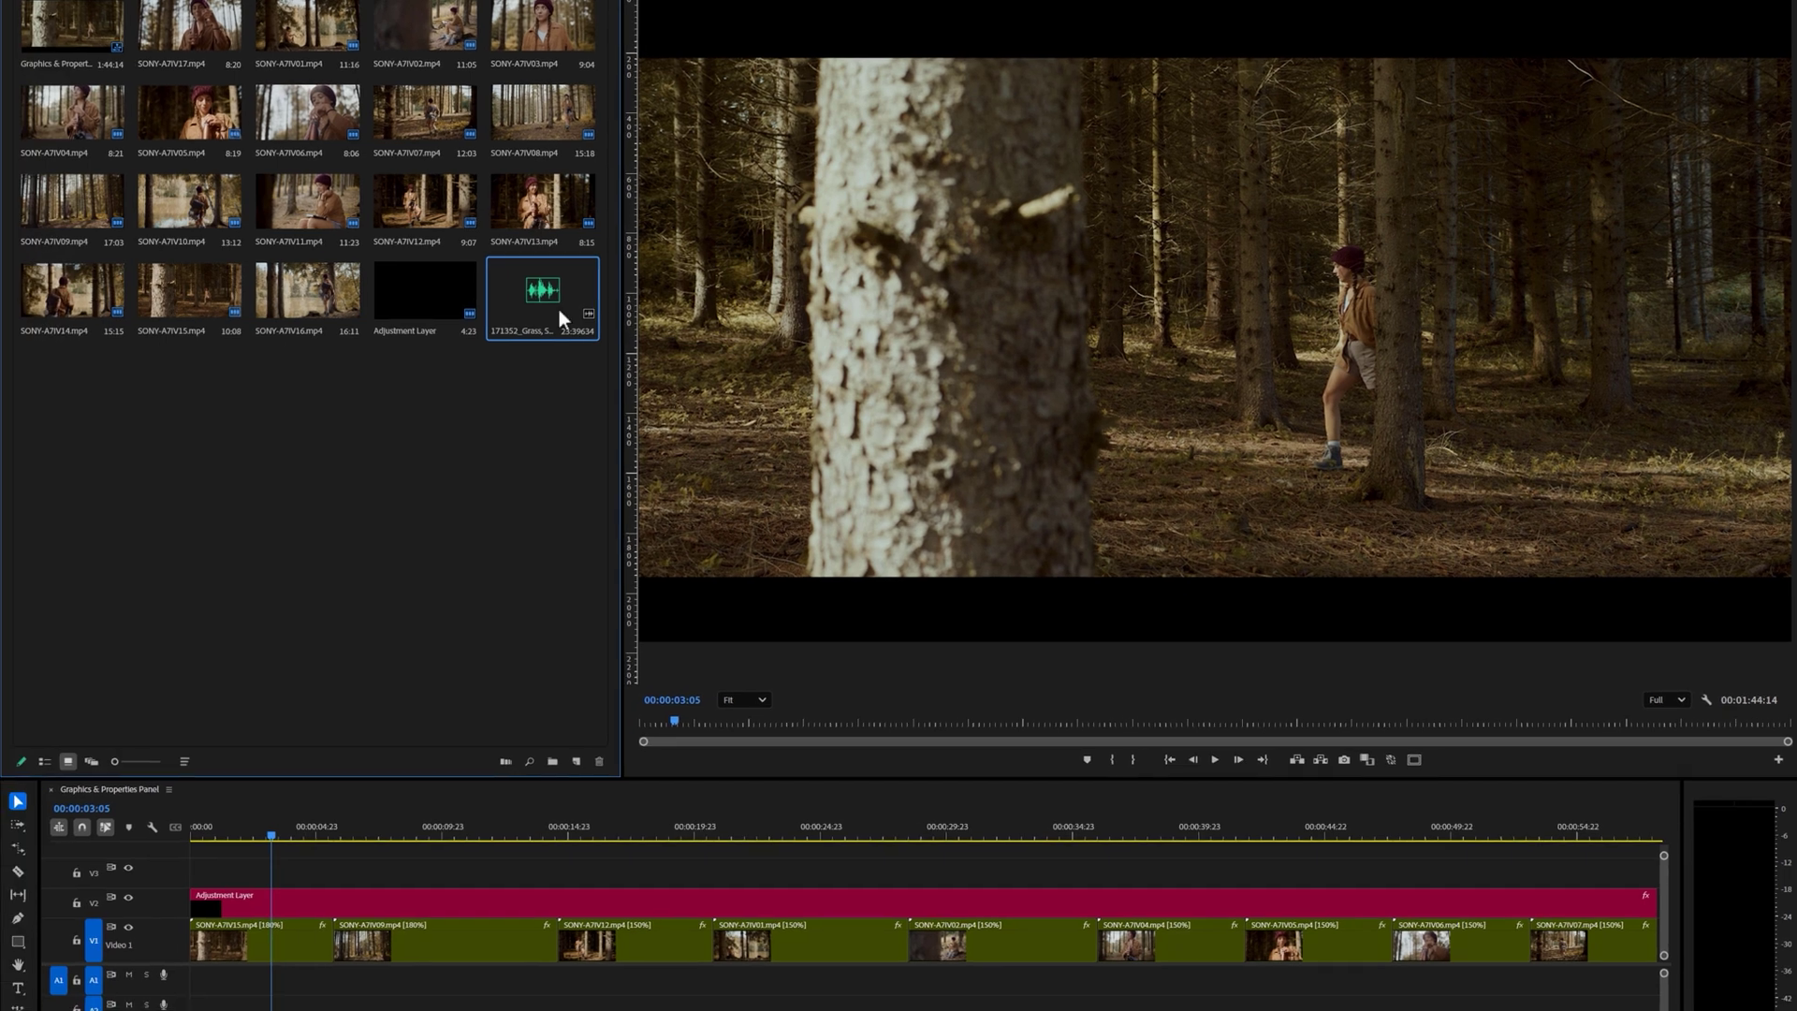
Place the grass footsteps sound at the start of track A1 and play it.
{"action": "left_click_drag", "start_coordinate": [550, 302], "coordinate": [375, 732]}
{"action": "left_click_drag", "start_coordinate": [217, 954], "coordinate": [187, 983]}
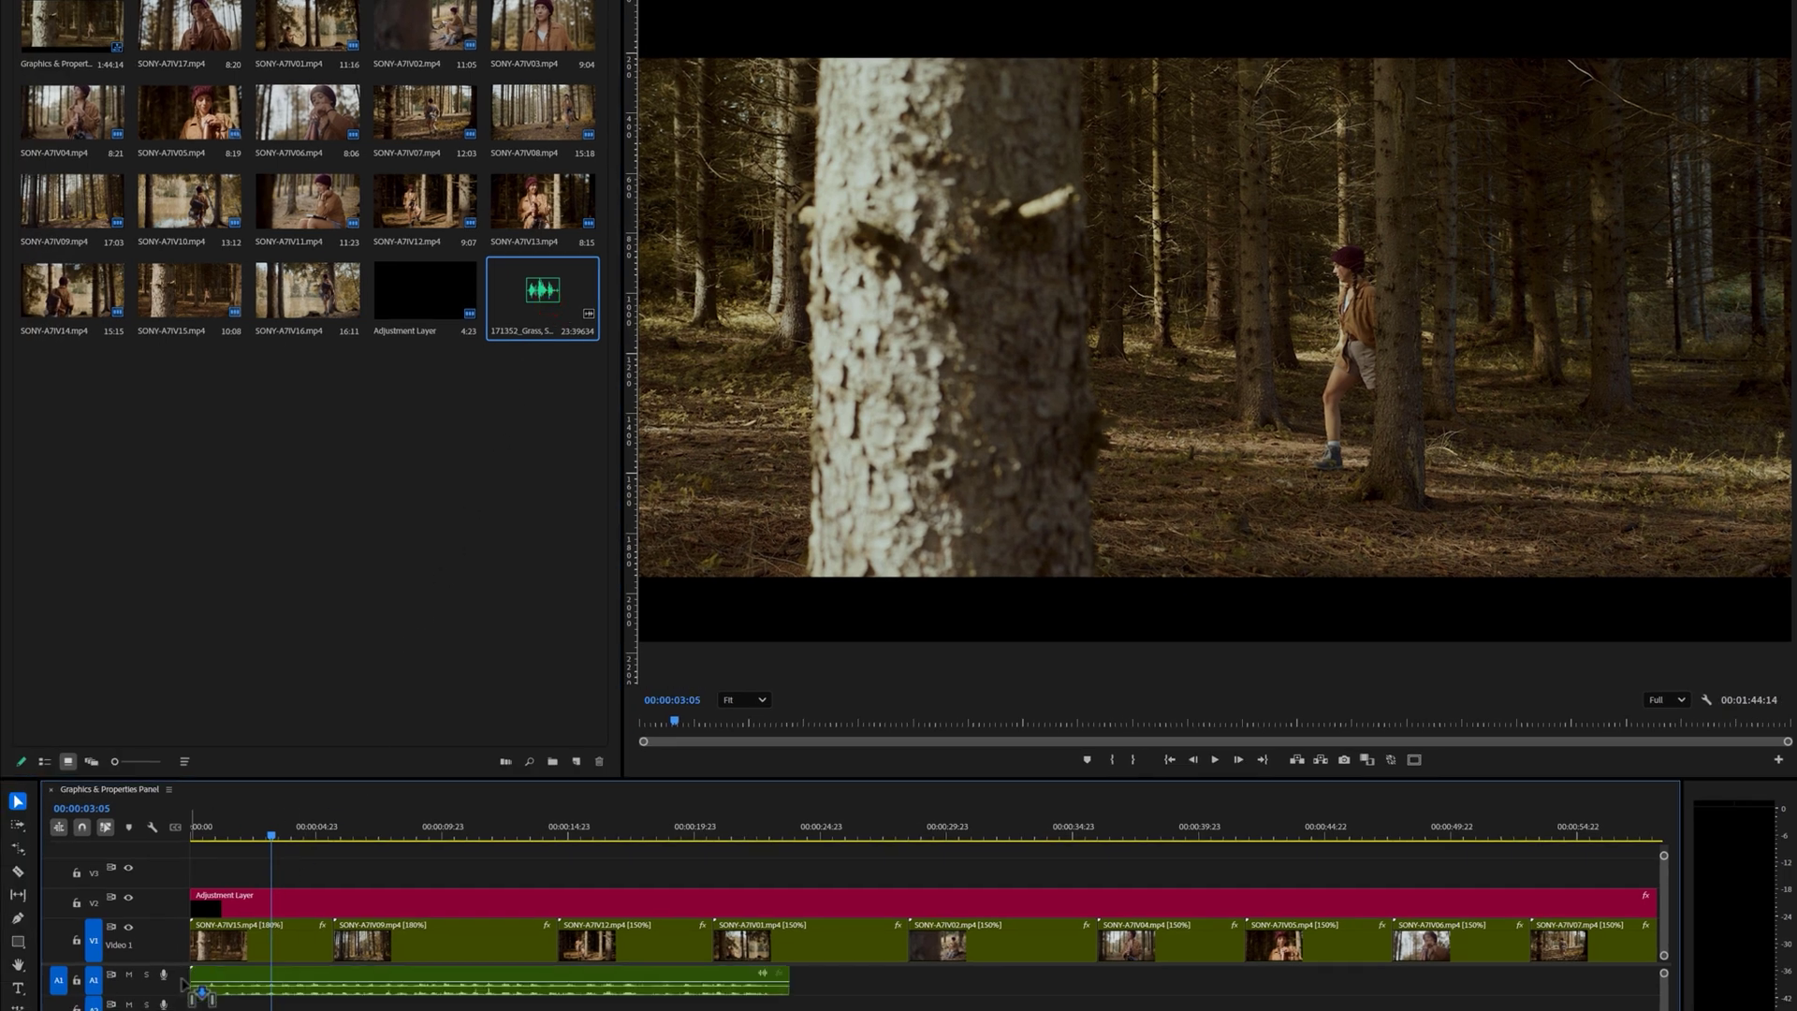
{"action": "left_click", "coordinate": [186, 833]}
{"action": "key", "text": "space"}
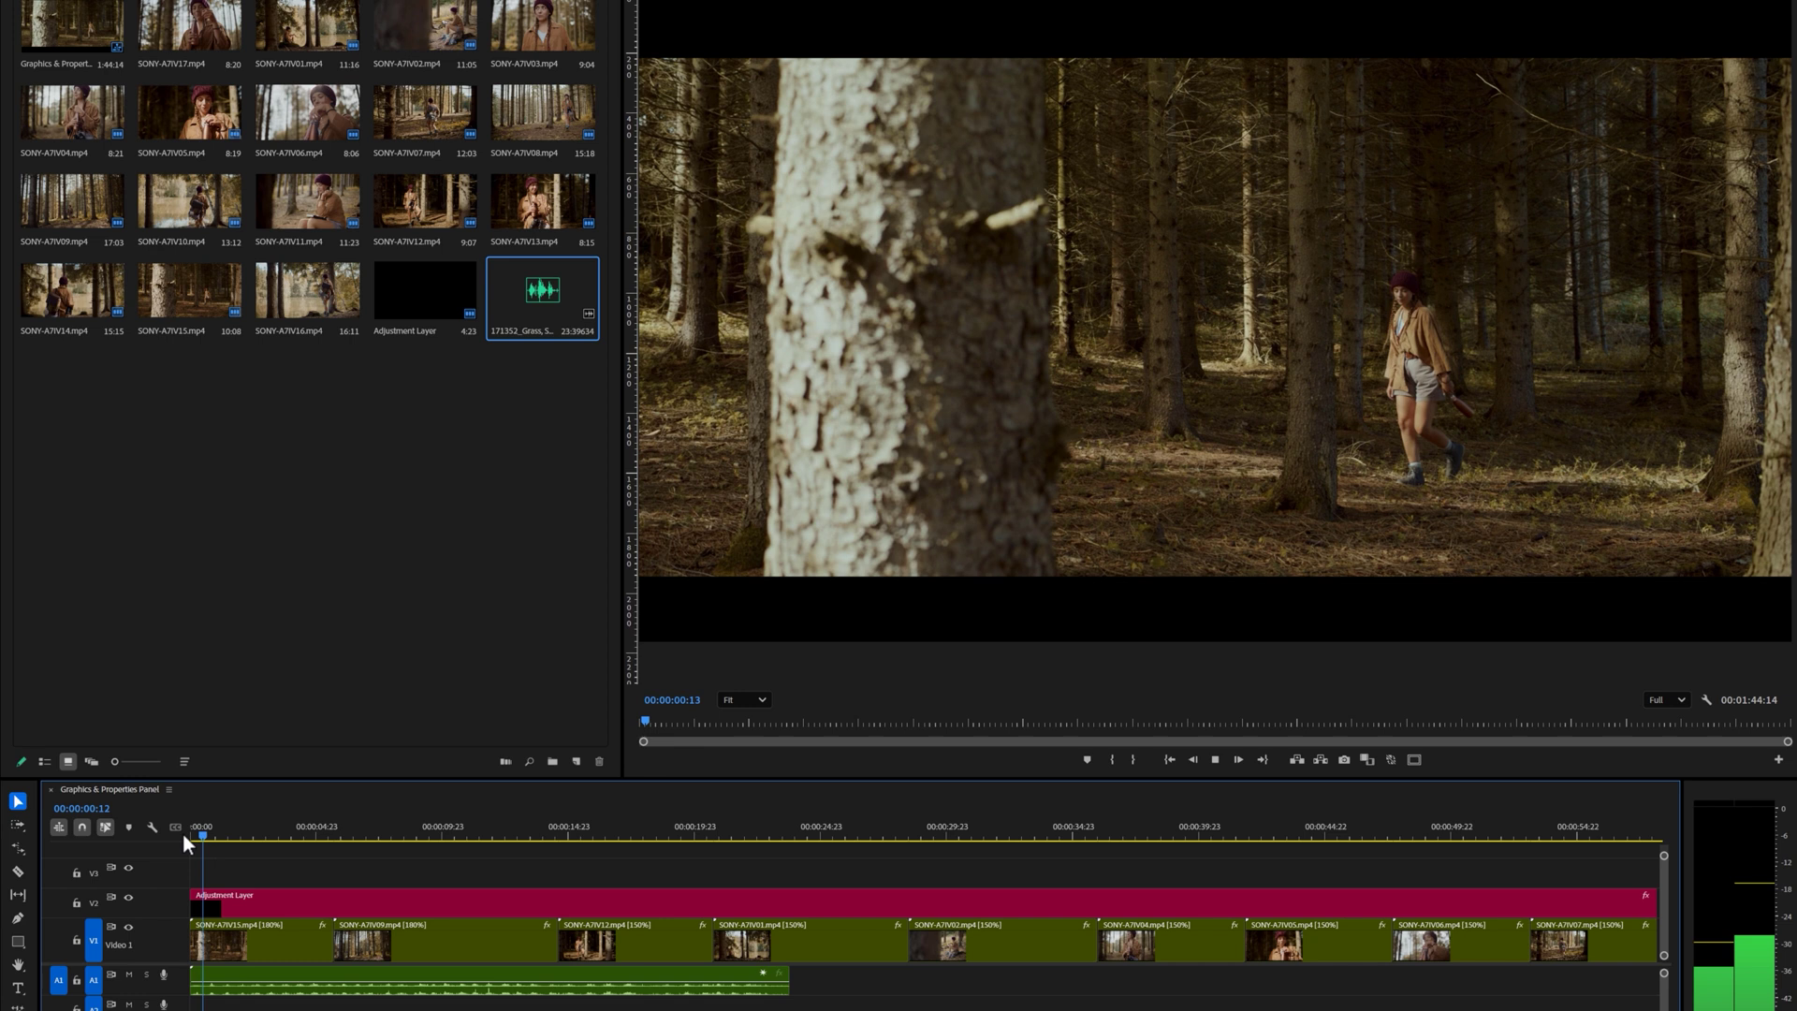
{"action": "key", "text": "space"}
Slow the footsteps clip to 50% speed with Ctrl+R and play it back.
{"action": "left_click", "coordinate": [264, 989]}
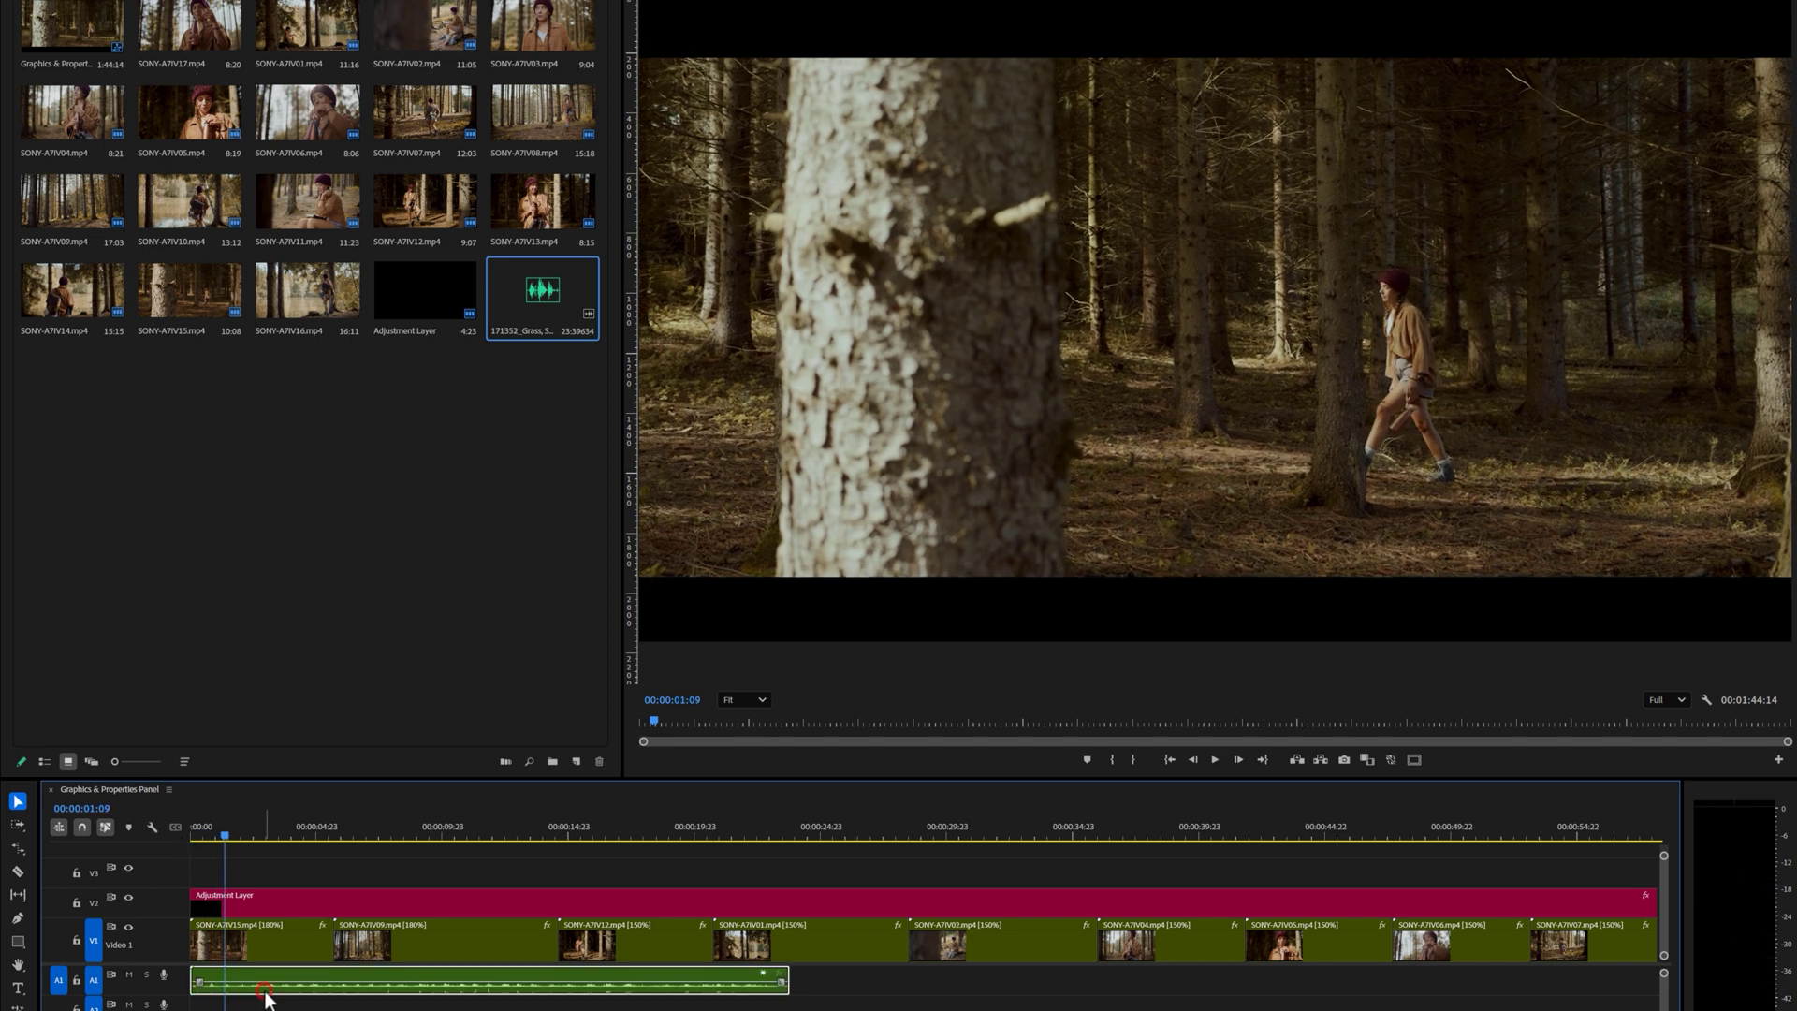
{"action": "key", "text": "ctrl+r"}
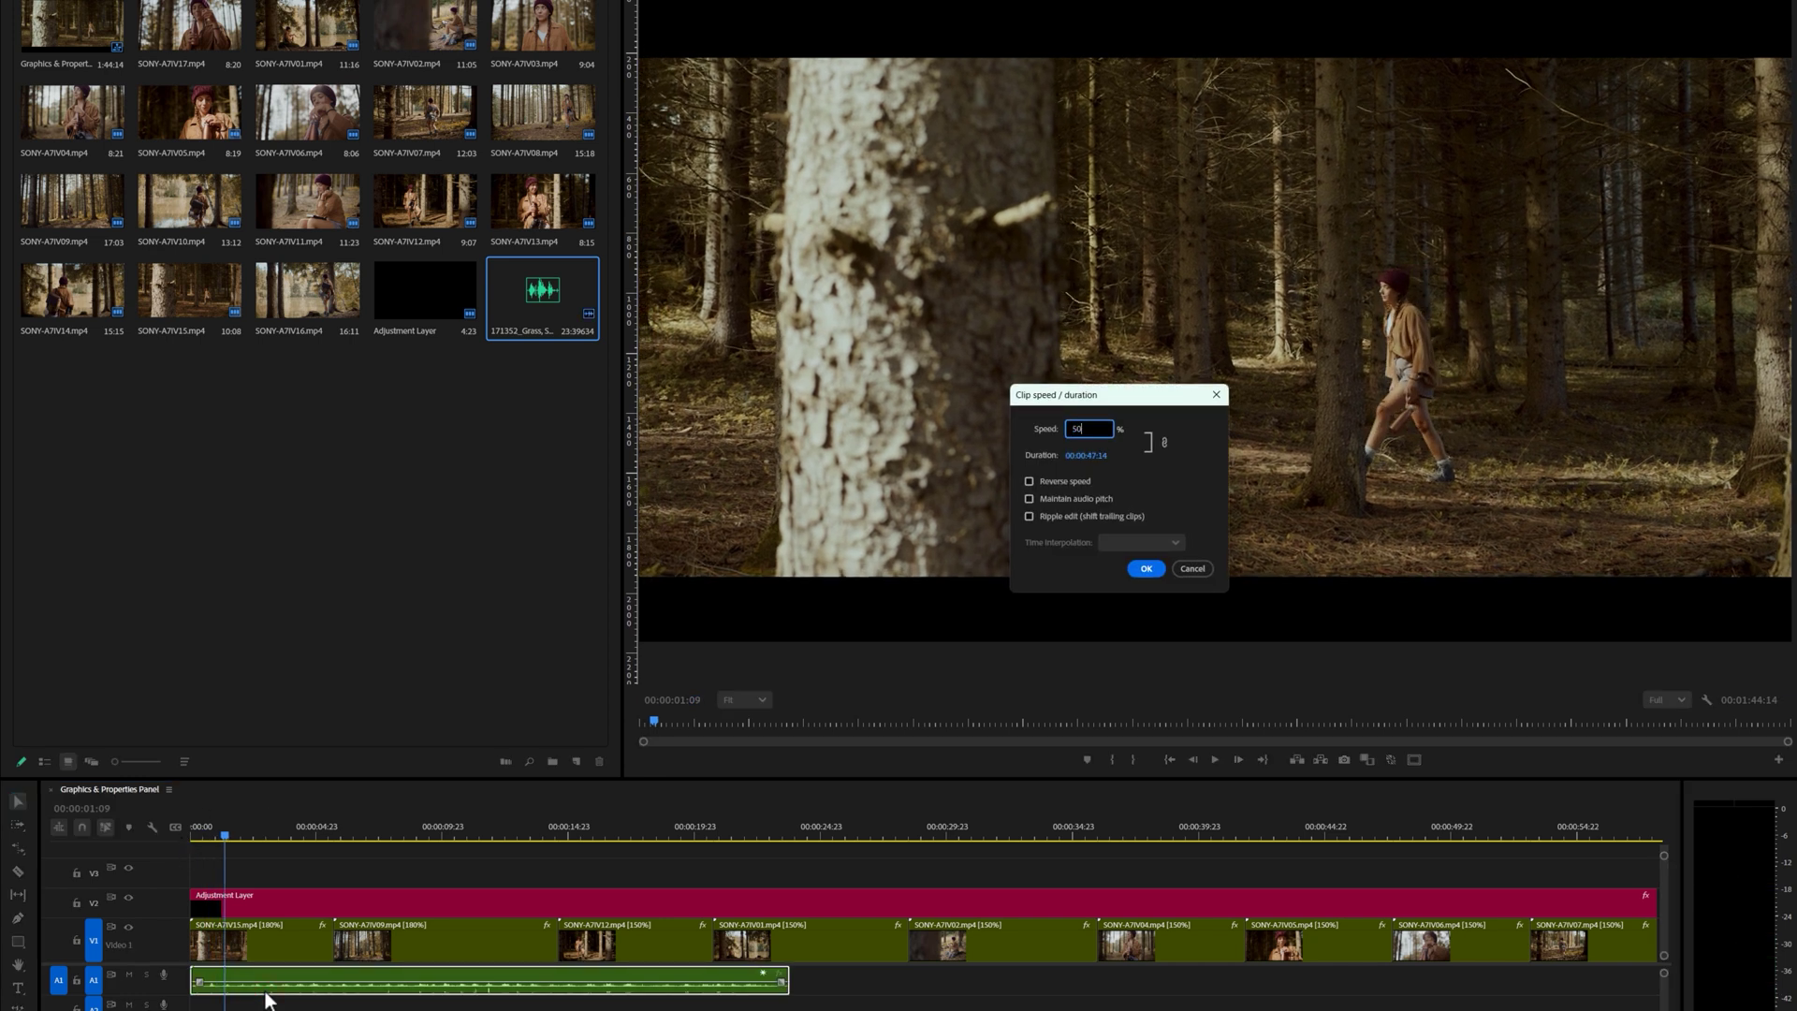
{"action": "key", "text": "Return"}
{"action": "left_click", "coordinate": [197, 835]}
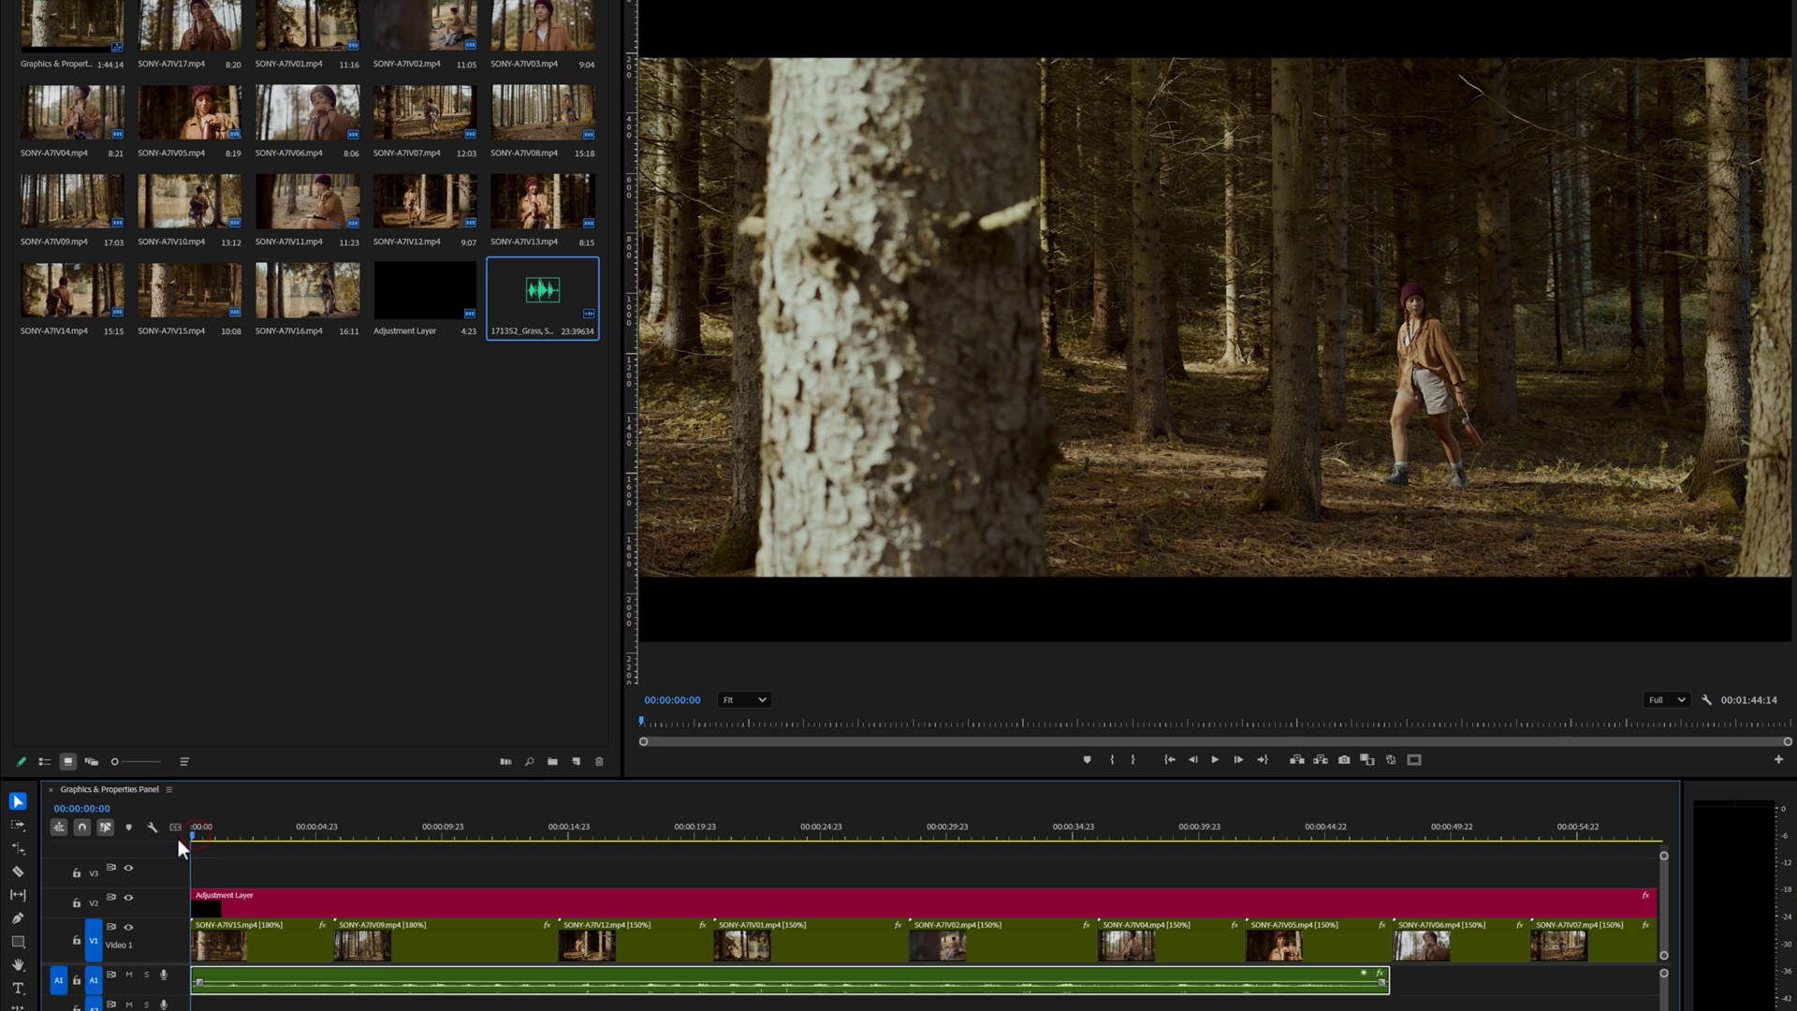
{"action": "key", "text": "space"}
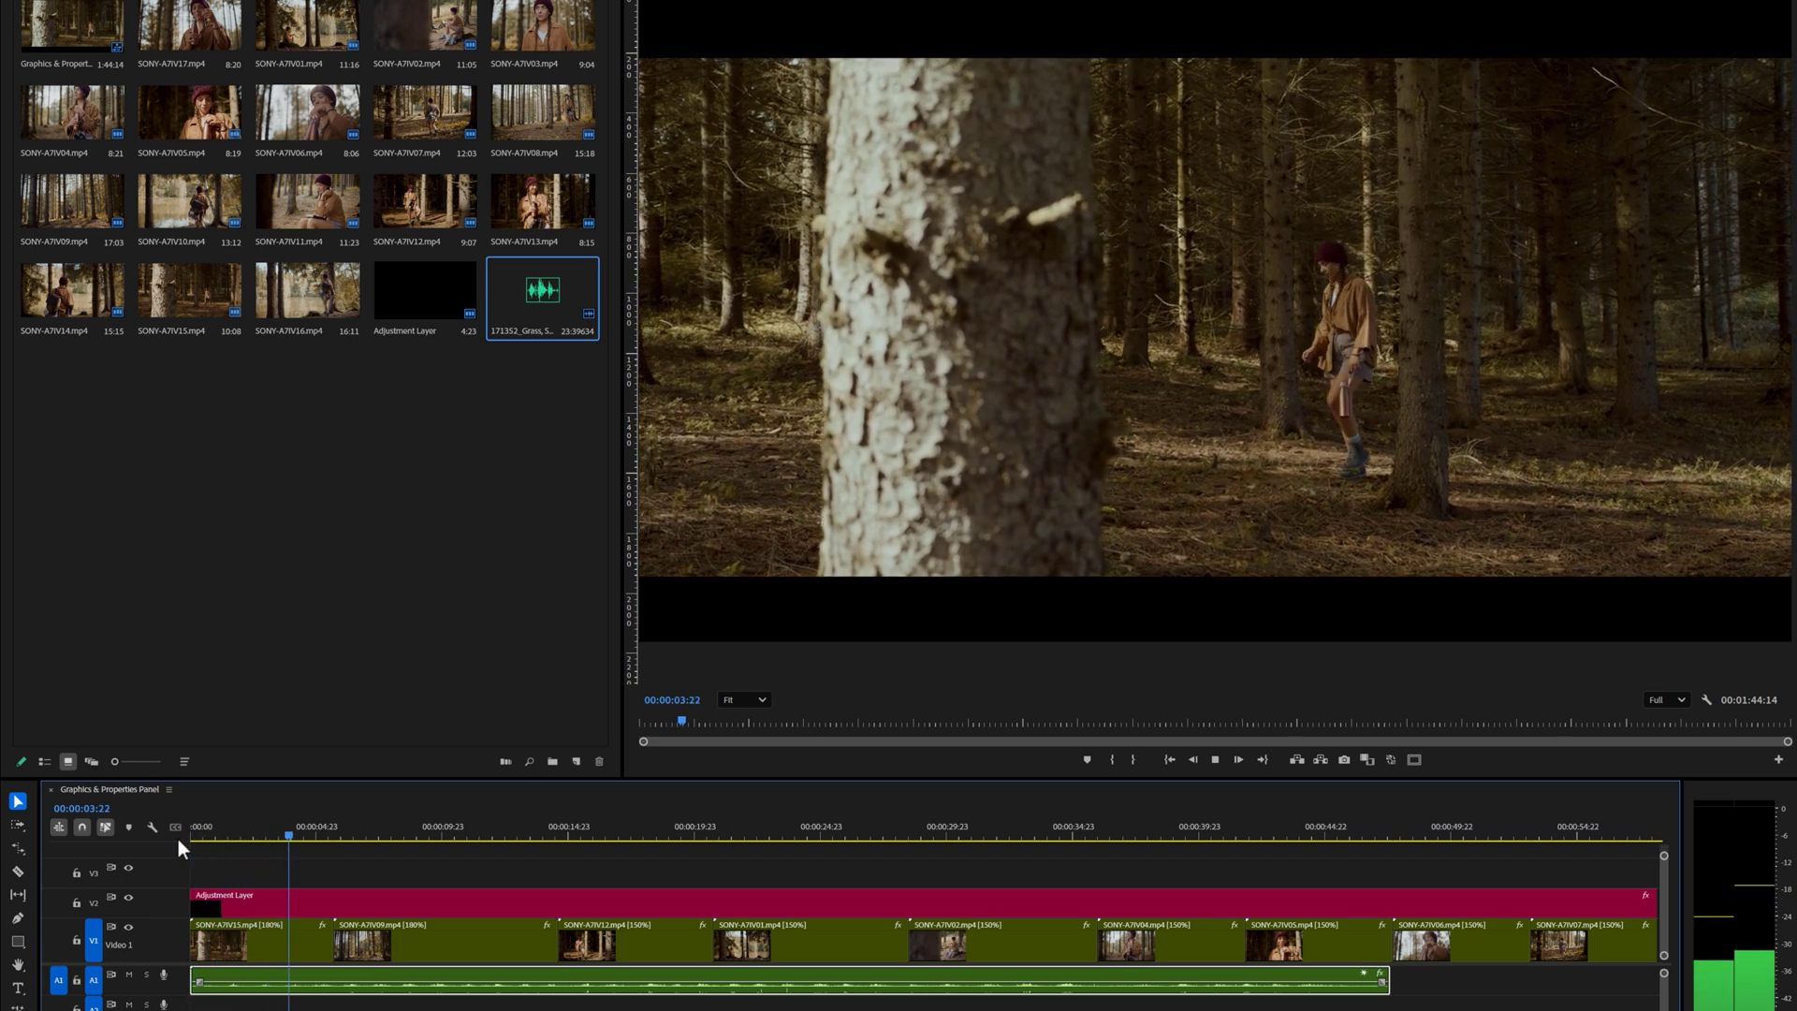
{"action": "key", "text": "space"}
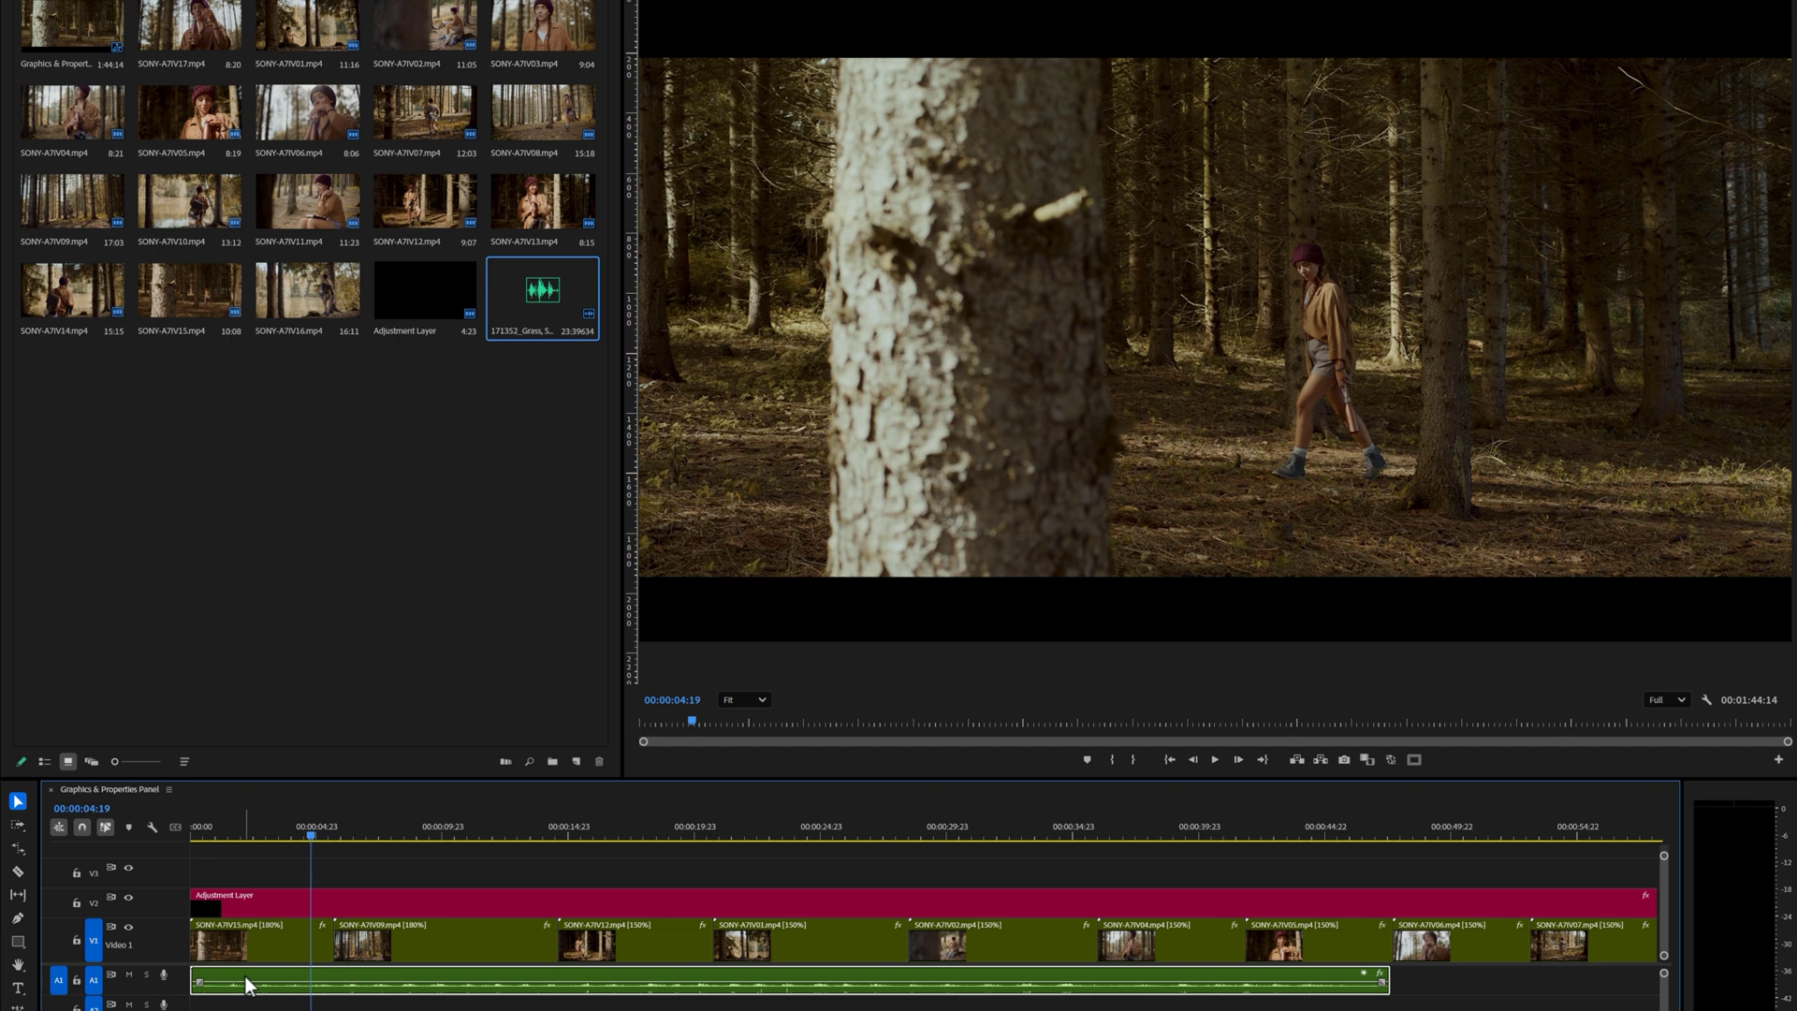
Change the footsteps clip speed to 40% and play back the sequence.
{"action": "key", "text": "ctrl+r"}
{"action": "type", "text": "40"}
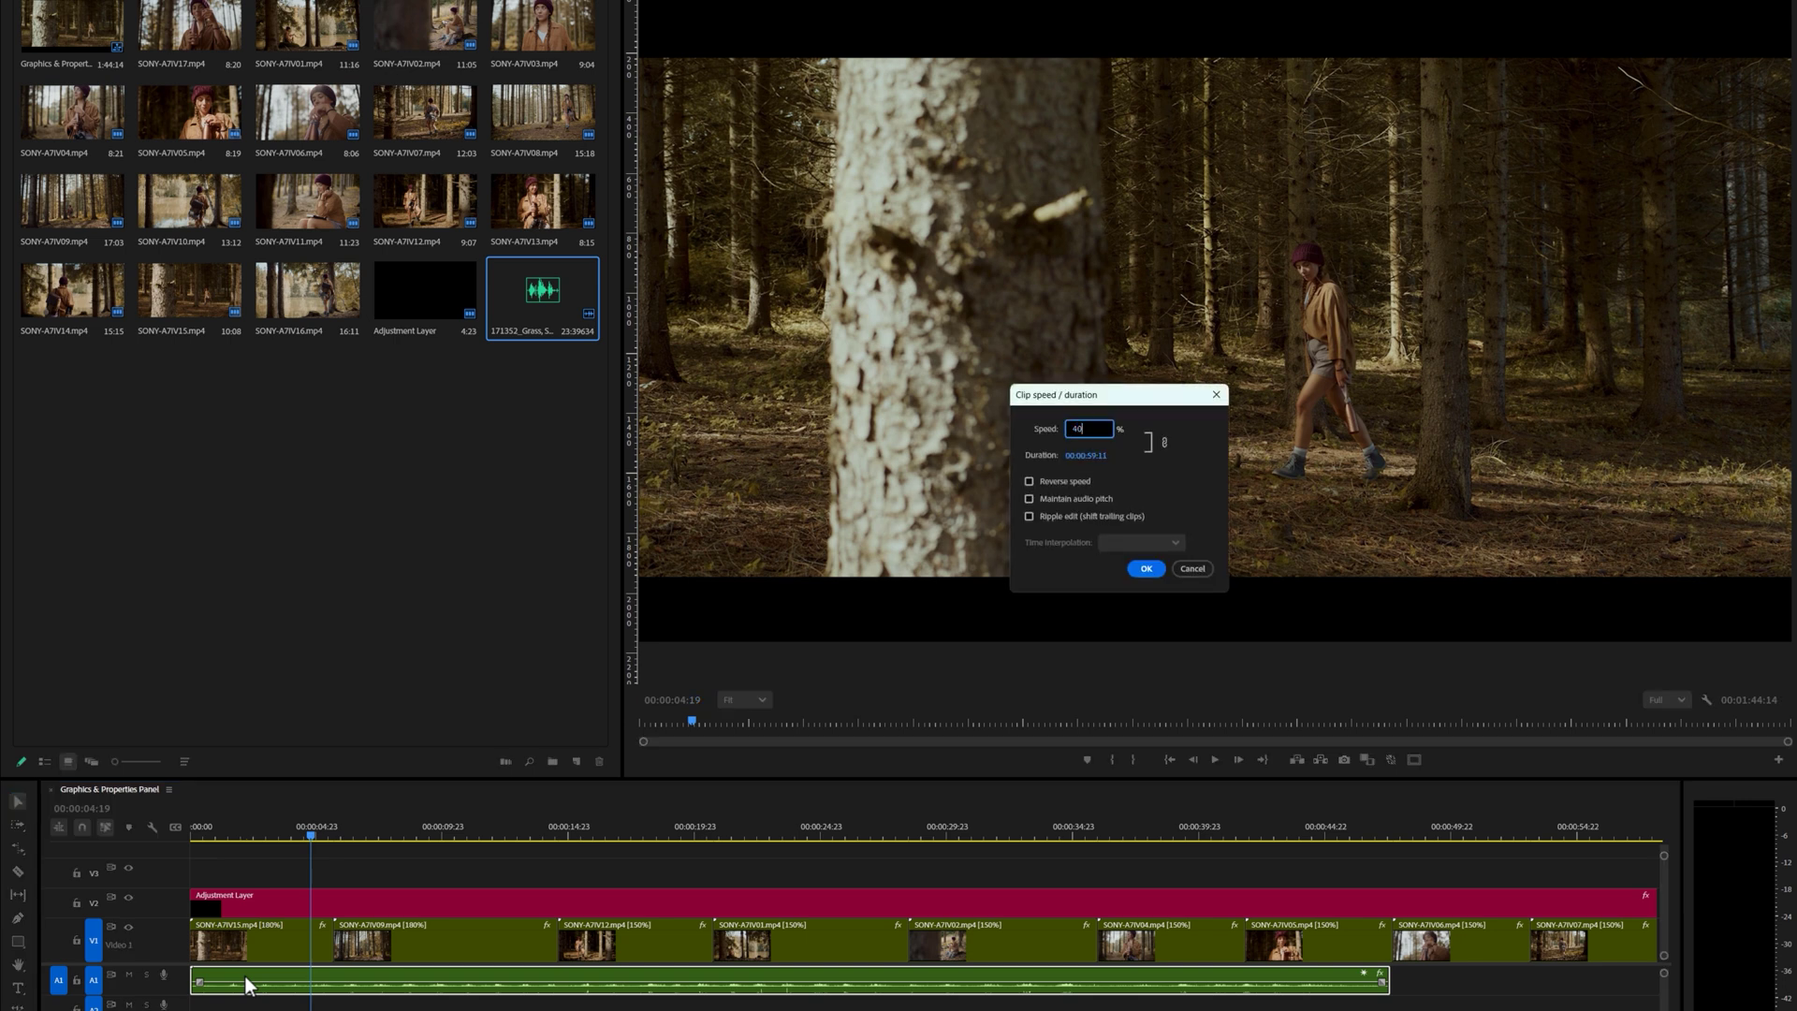
{"action": "key", "text": "Return"}
{"action": "left_click", "coordinate": [196, 834]}
{"action": "key", "text": "space"}
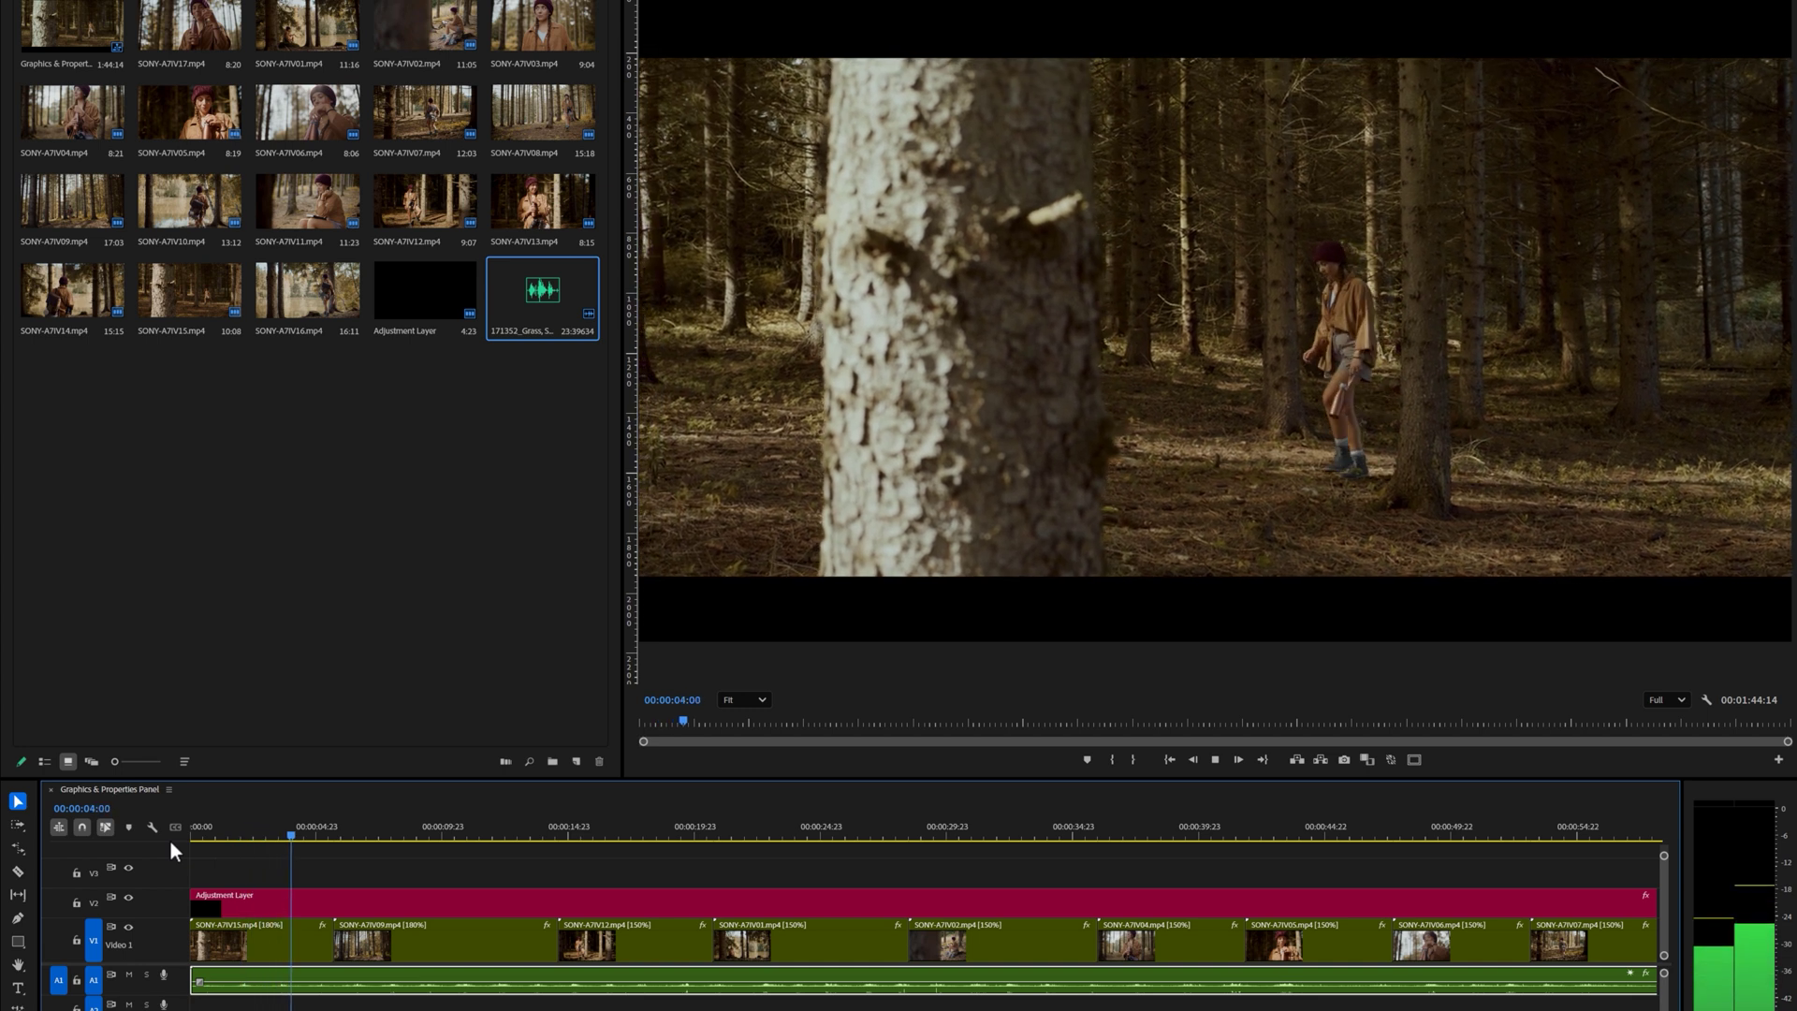
{"action": "key", "text": "space"}
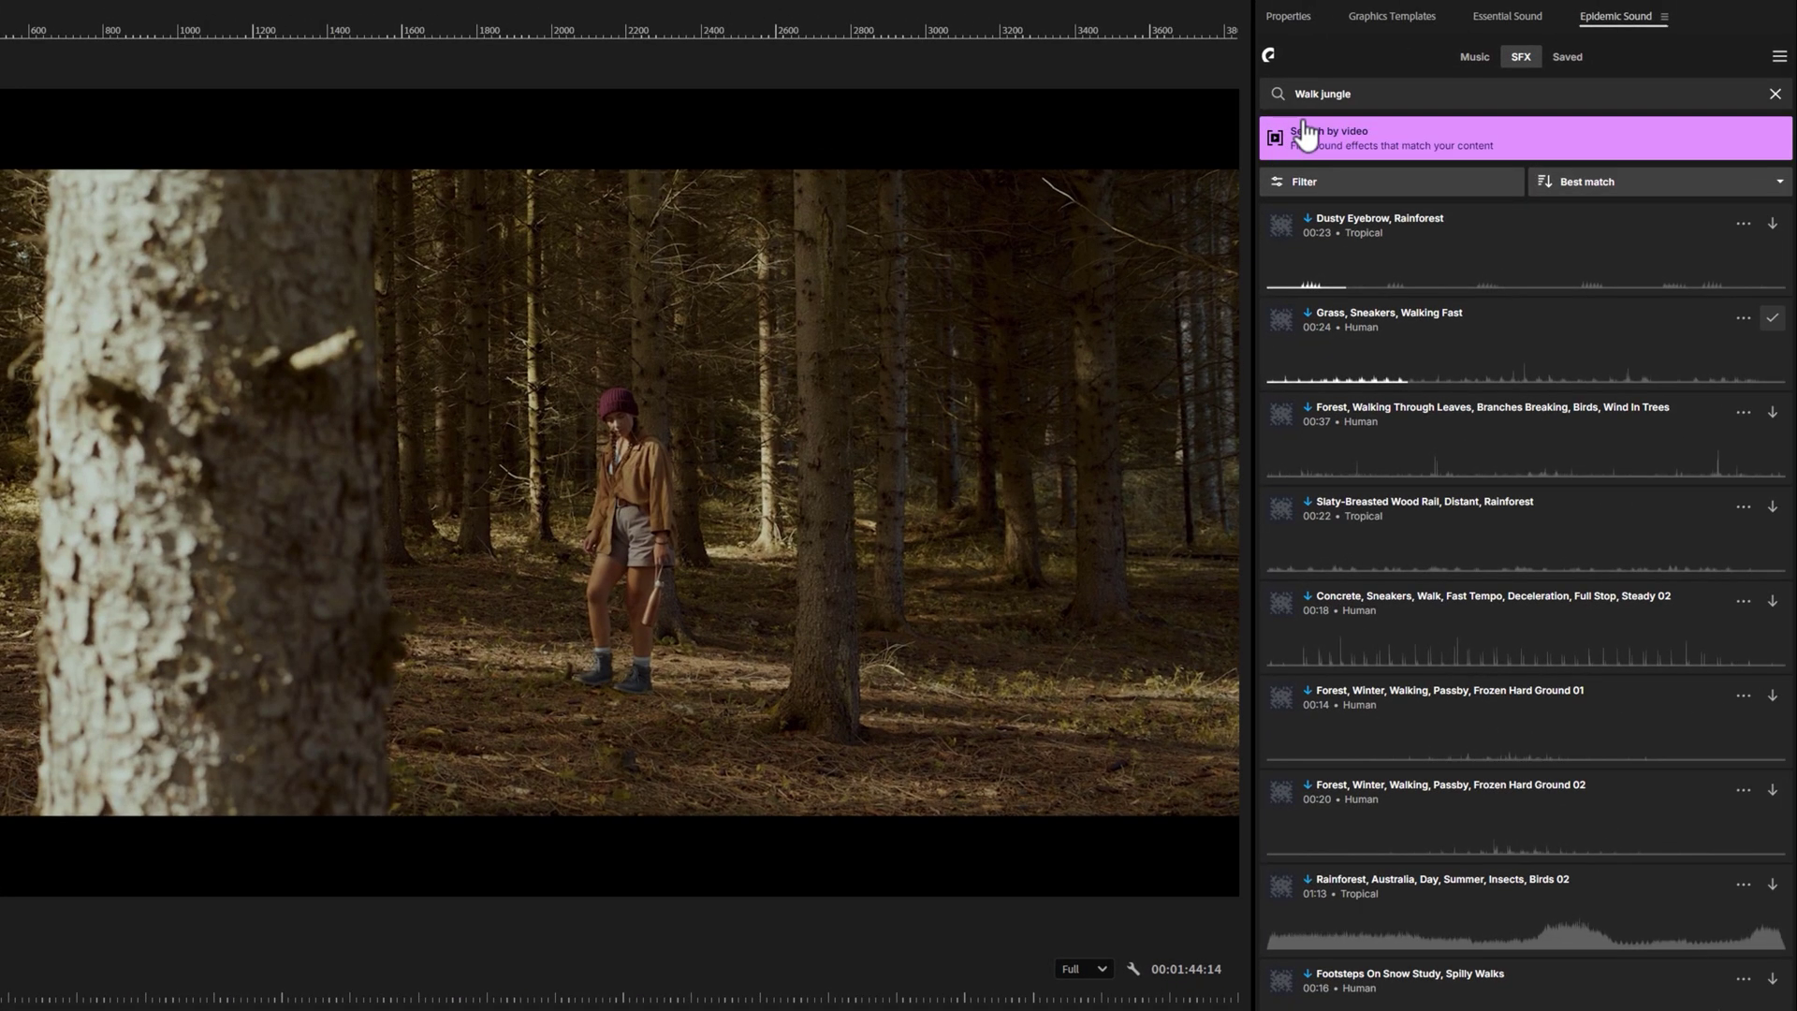
Search Epidemic Sound for 'forest ambience' and preview the first result and Winter Forest, Birds Singing.
{"action": "type", "text": "forest"}
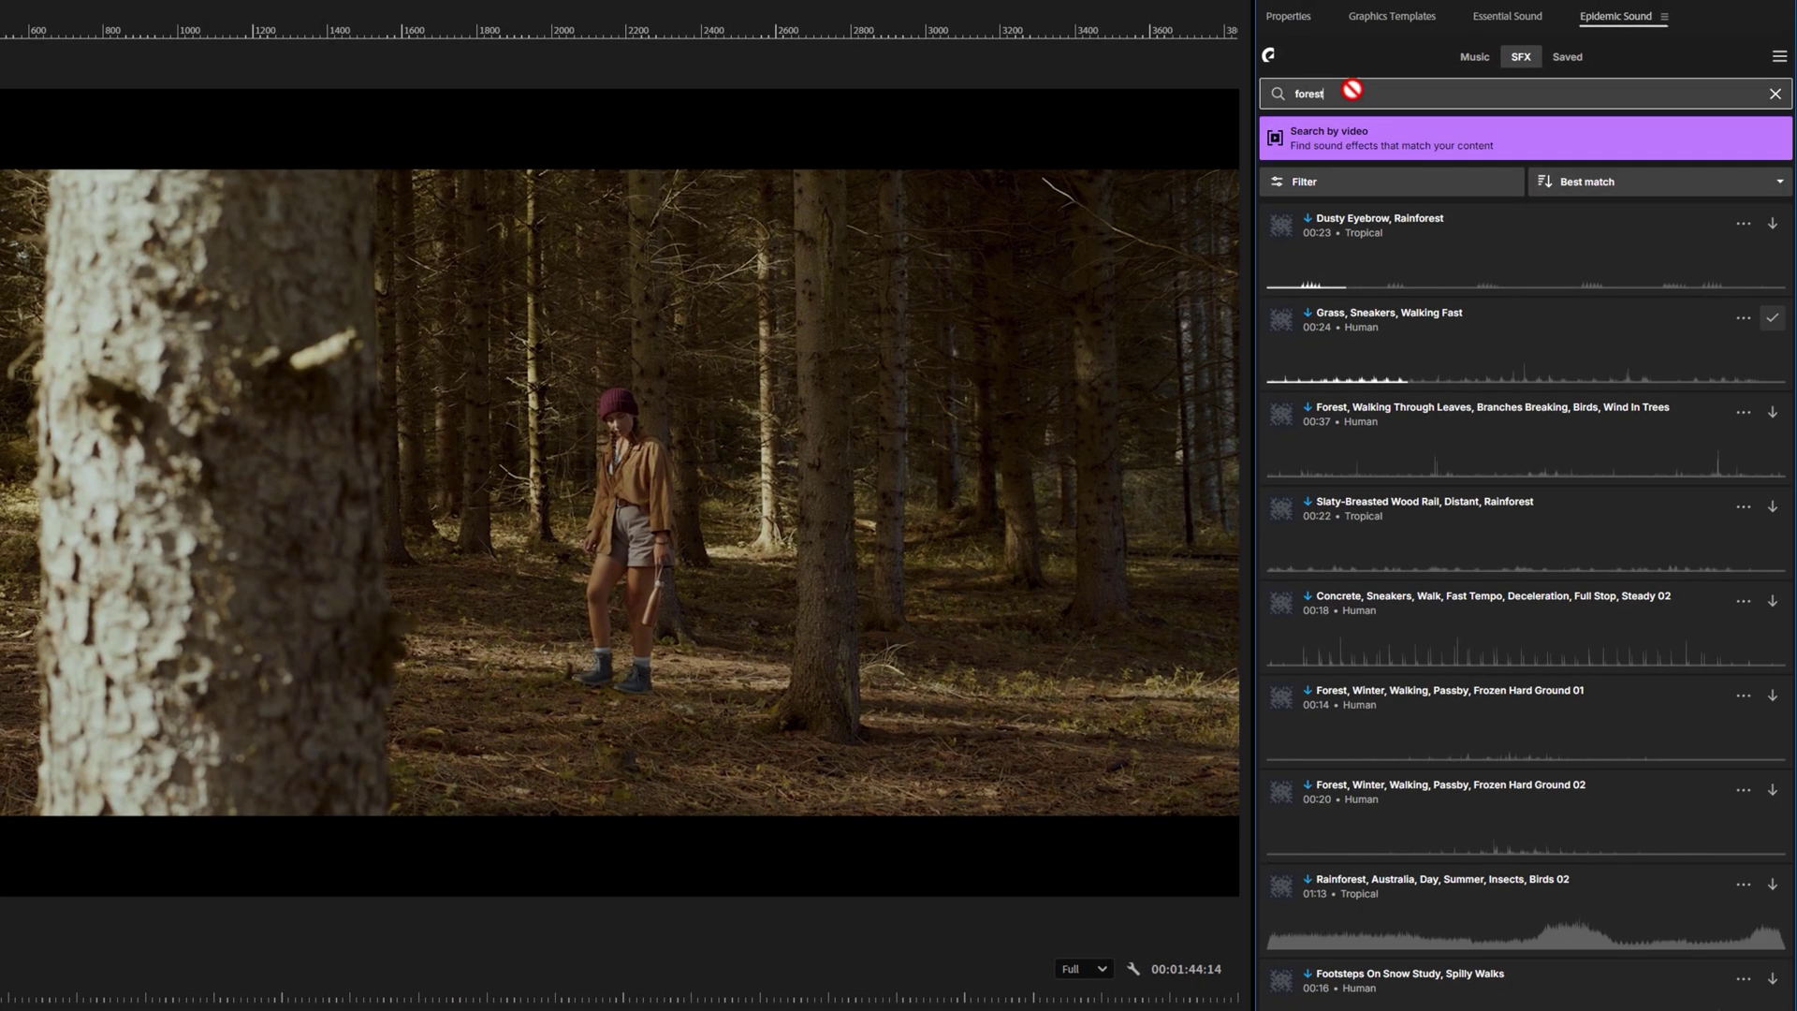
{"action": "type", "text": " ambience"}
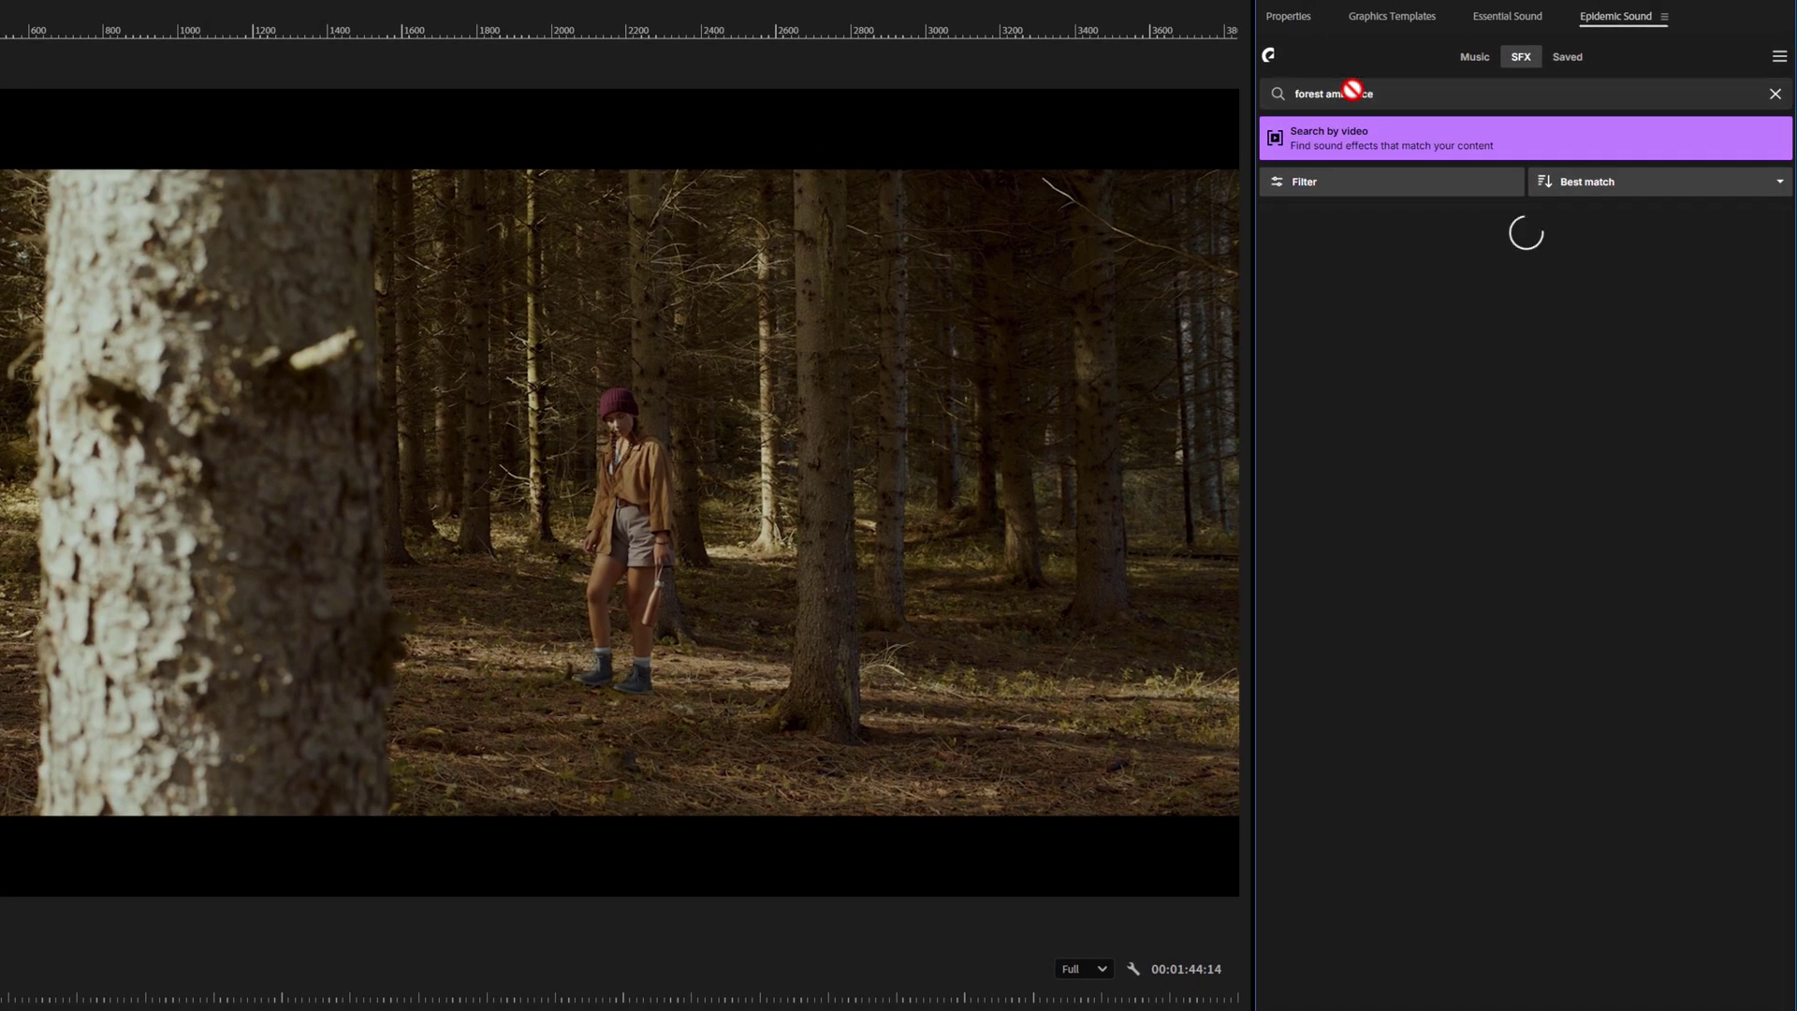
{"action": "left_click", "coordinate": [1282, 226]}
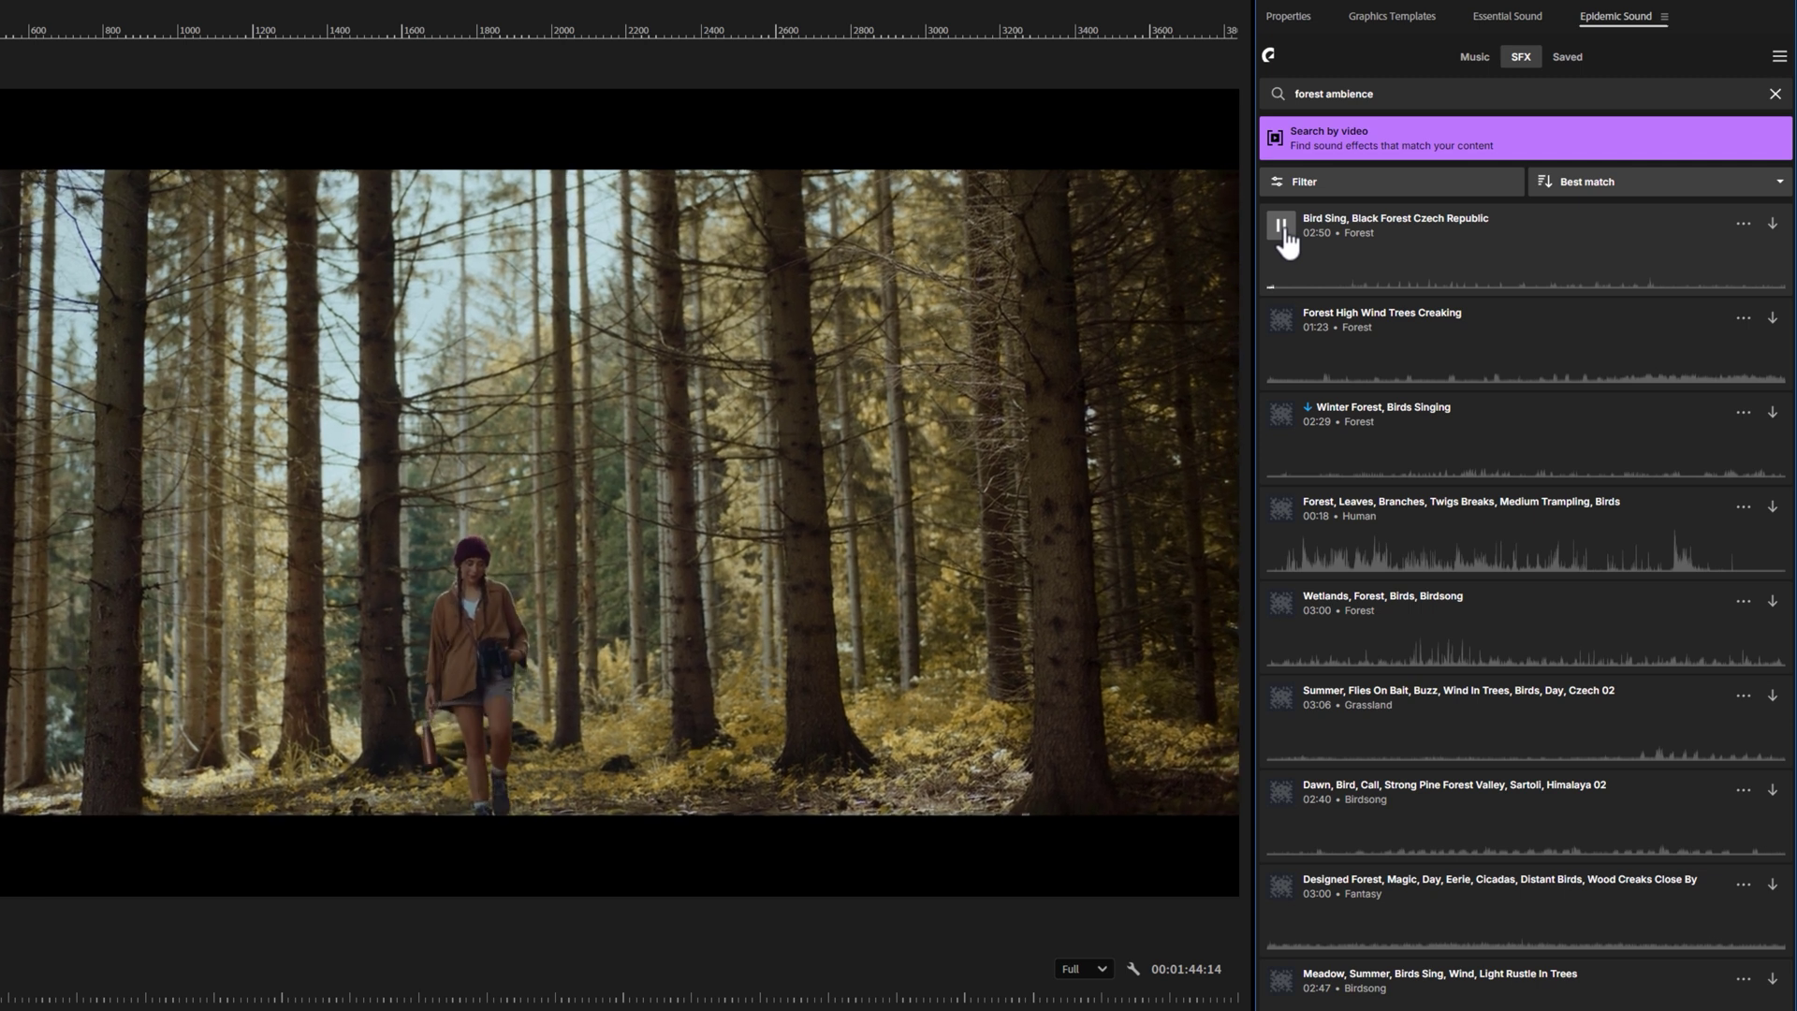
{"action": "left_click", "coordinate": [1284, 235]}
{"action": "left_click", "coordinate": [1279, 413]}
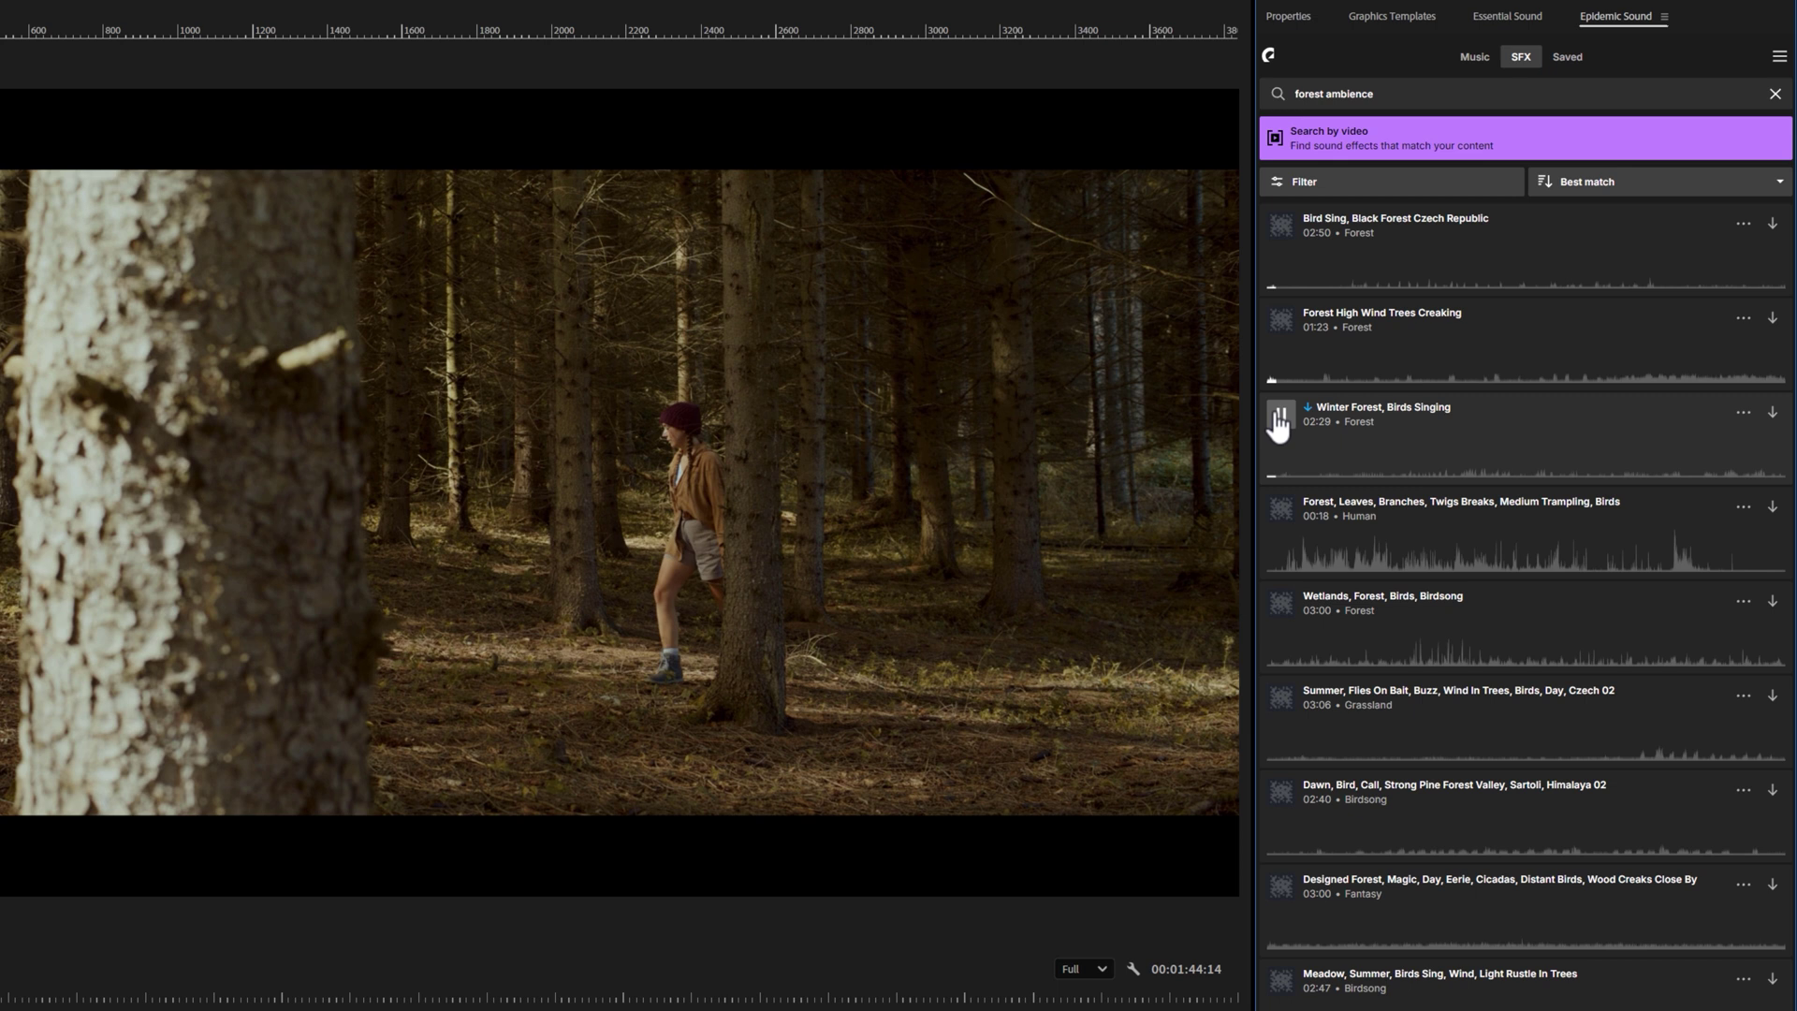
{"action": "left_click", "coordinate": [1278, 414]}
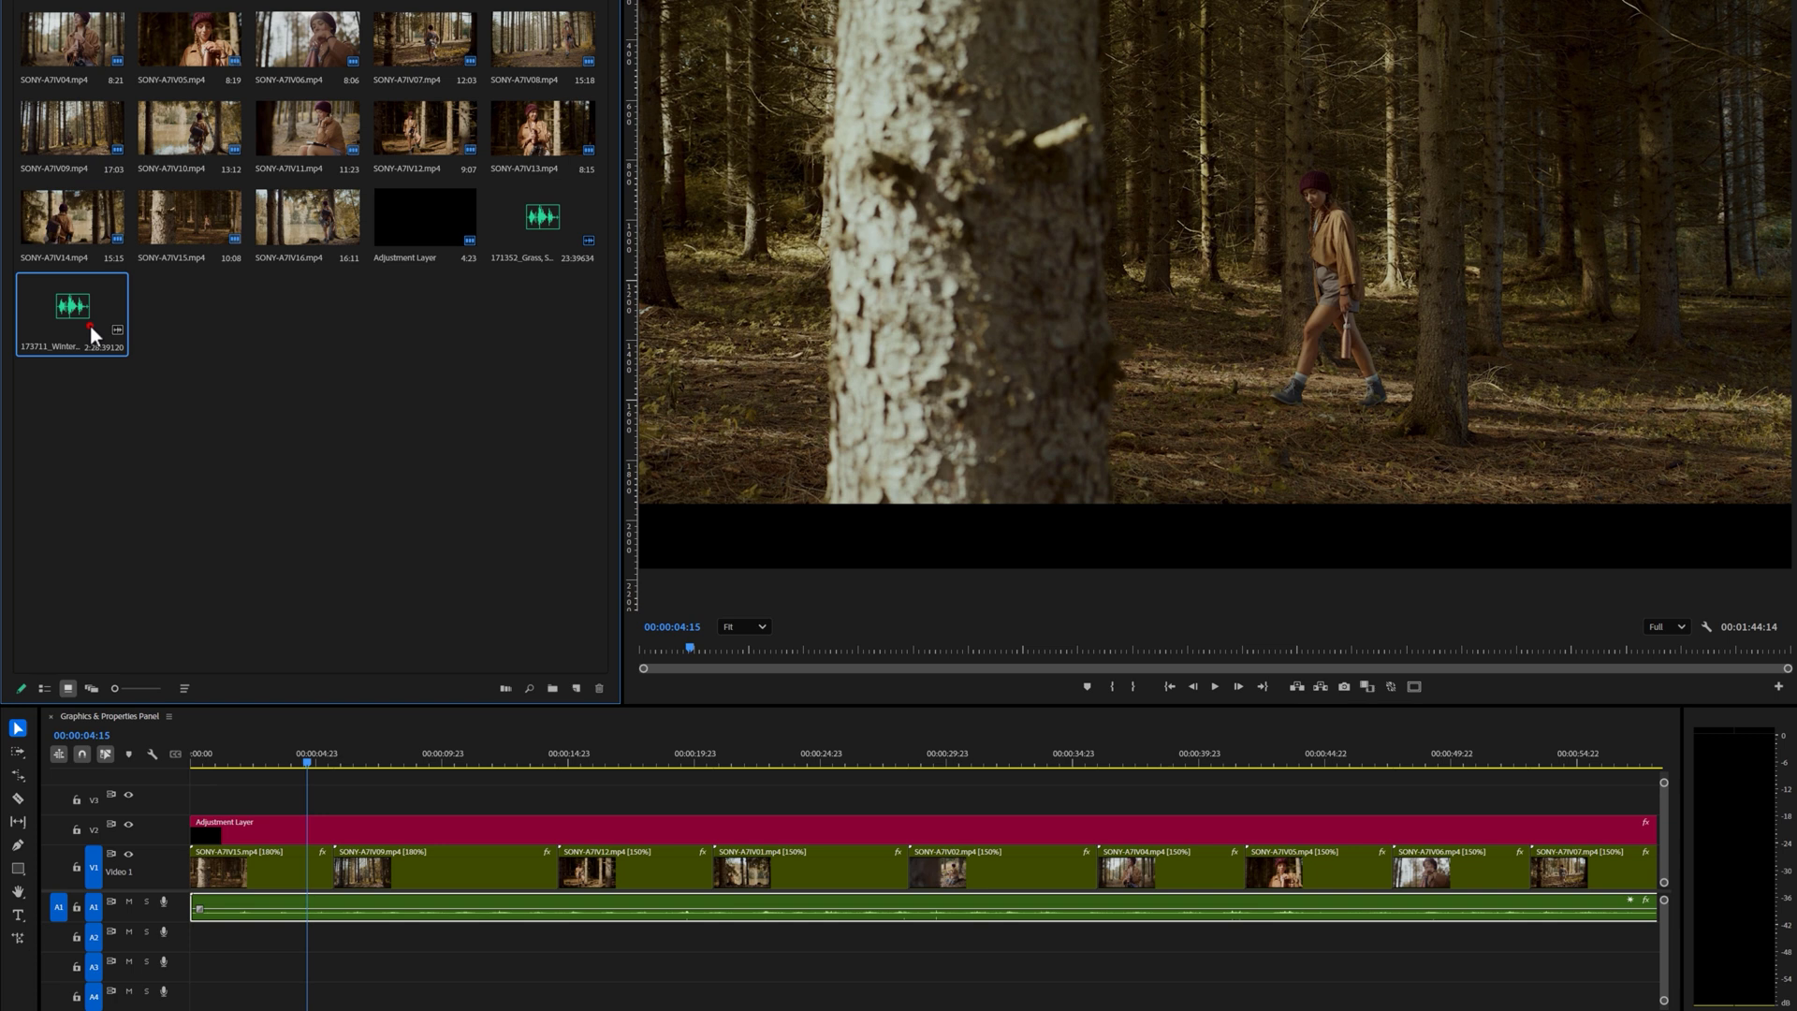
Place Winter Forest, Birds Singing on track A2 and play the sequence.
{"action": "left_click_drag", "start_coordinate": [90, 325], "coordinate": [182, 945]}
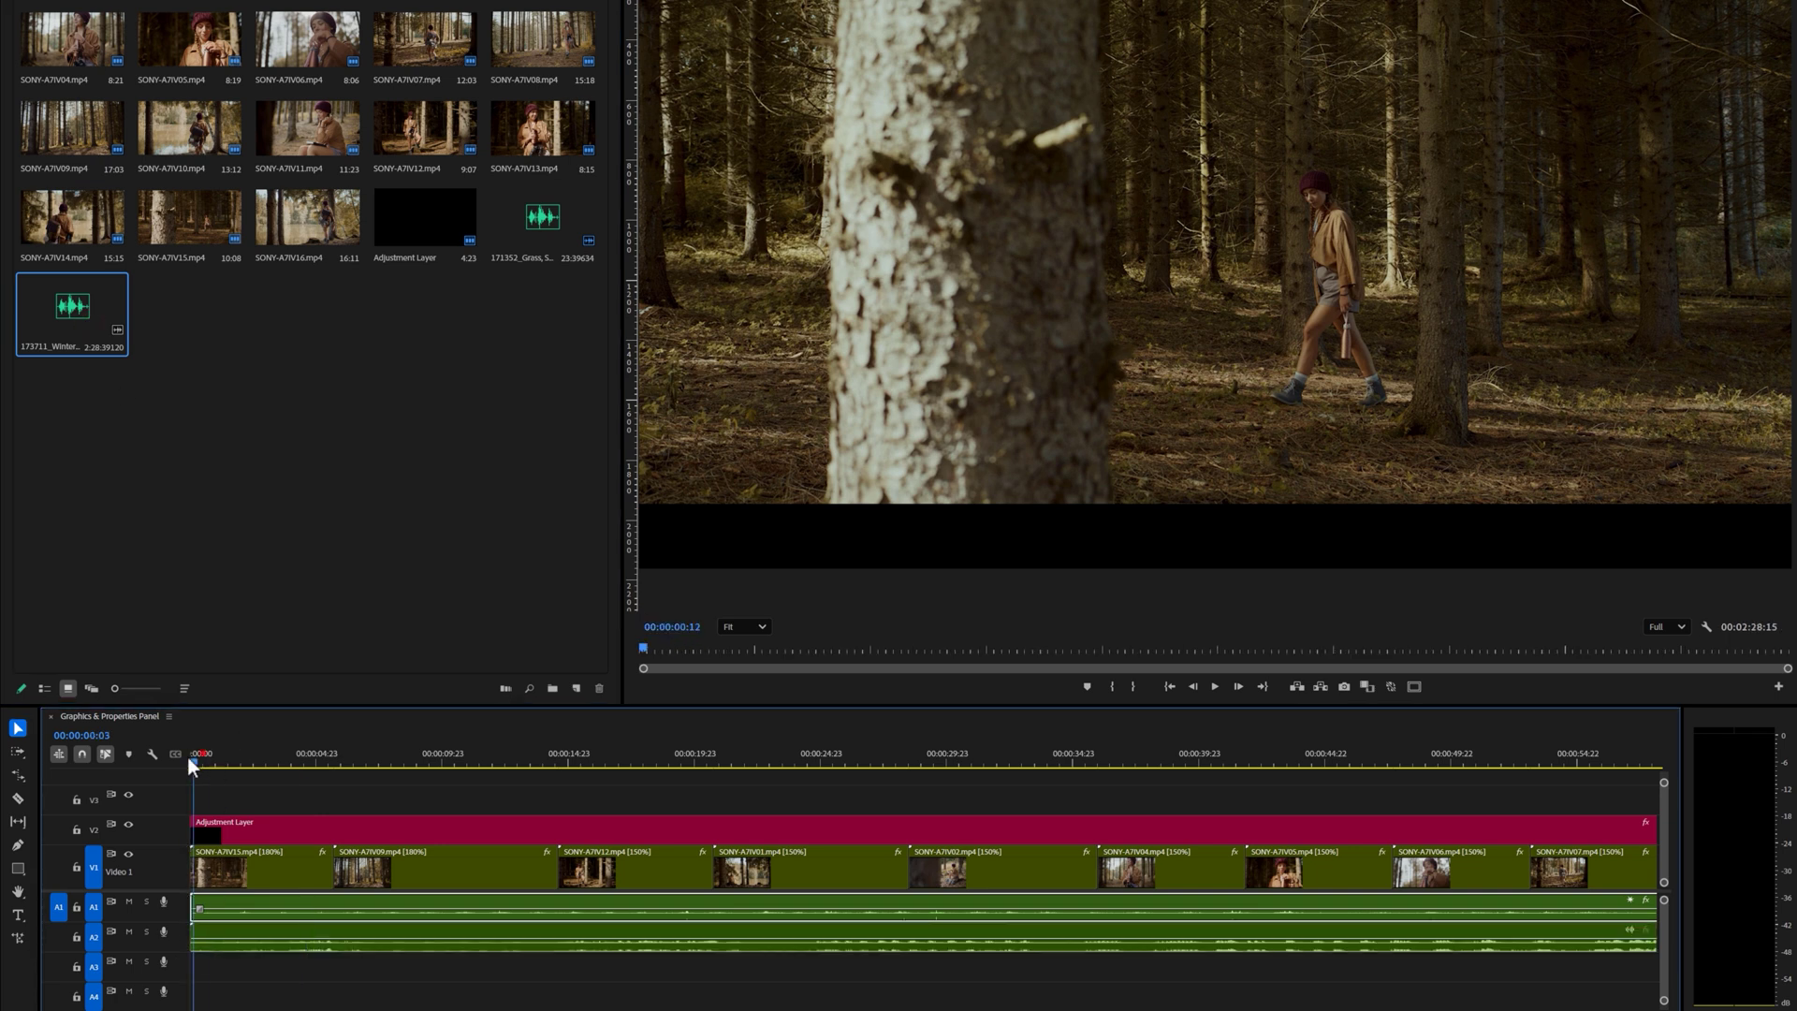
{"action": "key", "text": "space"}
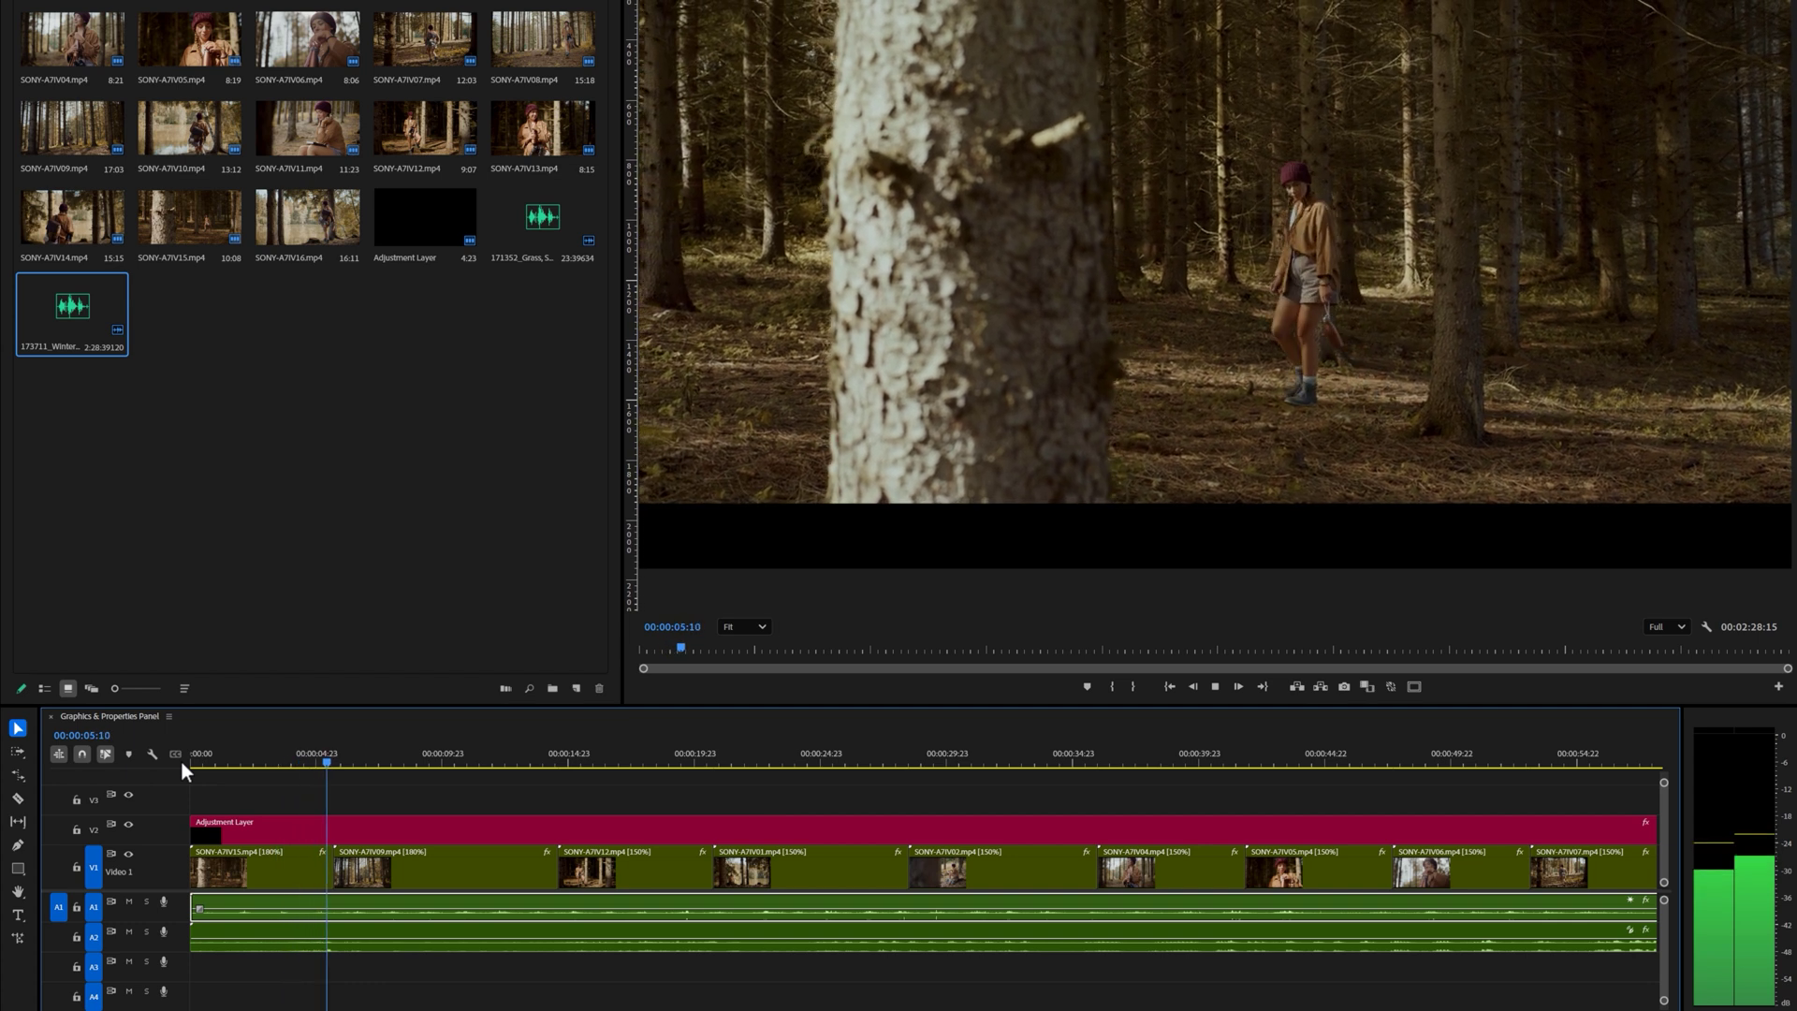
{"action": "key", "text": "space"}
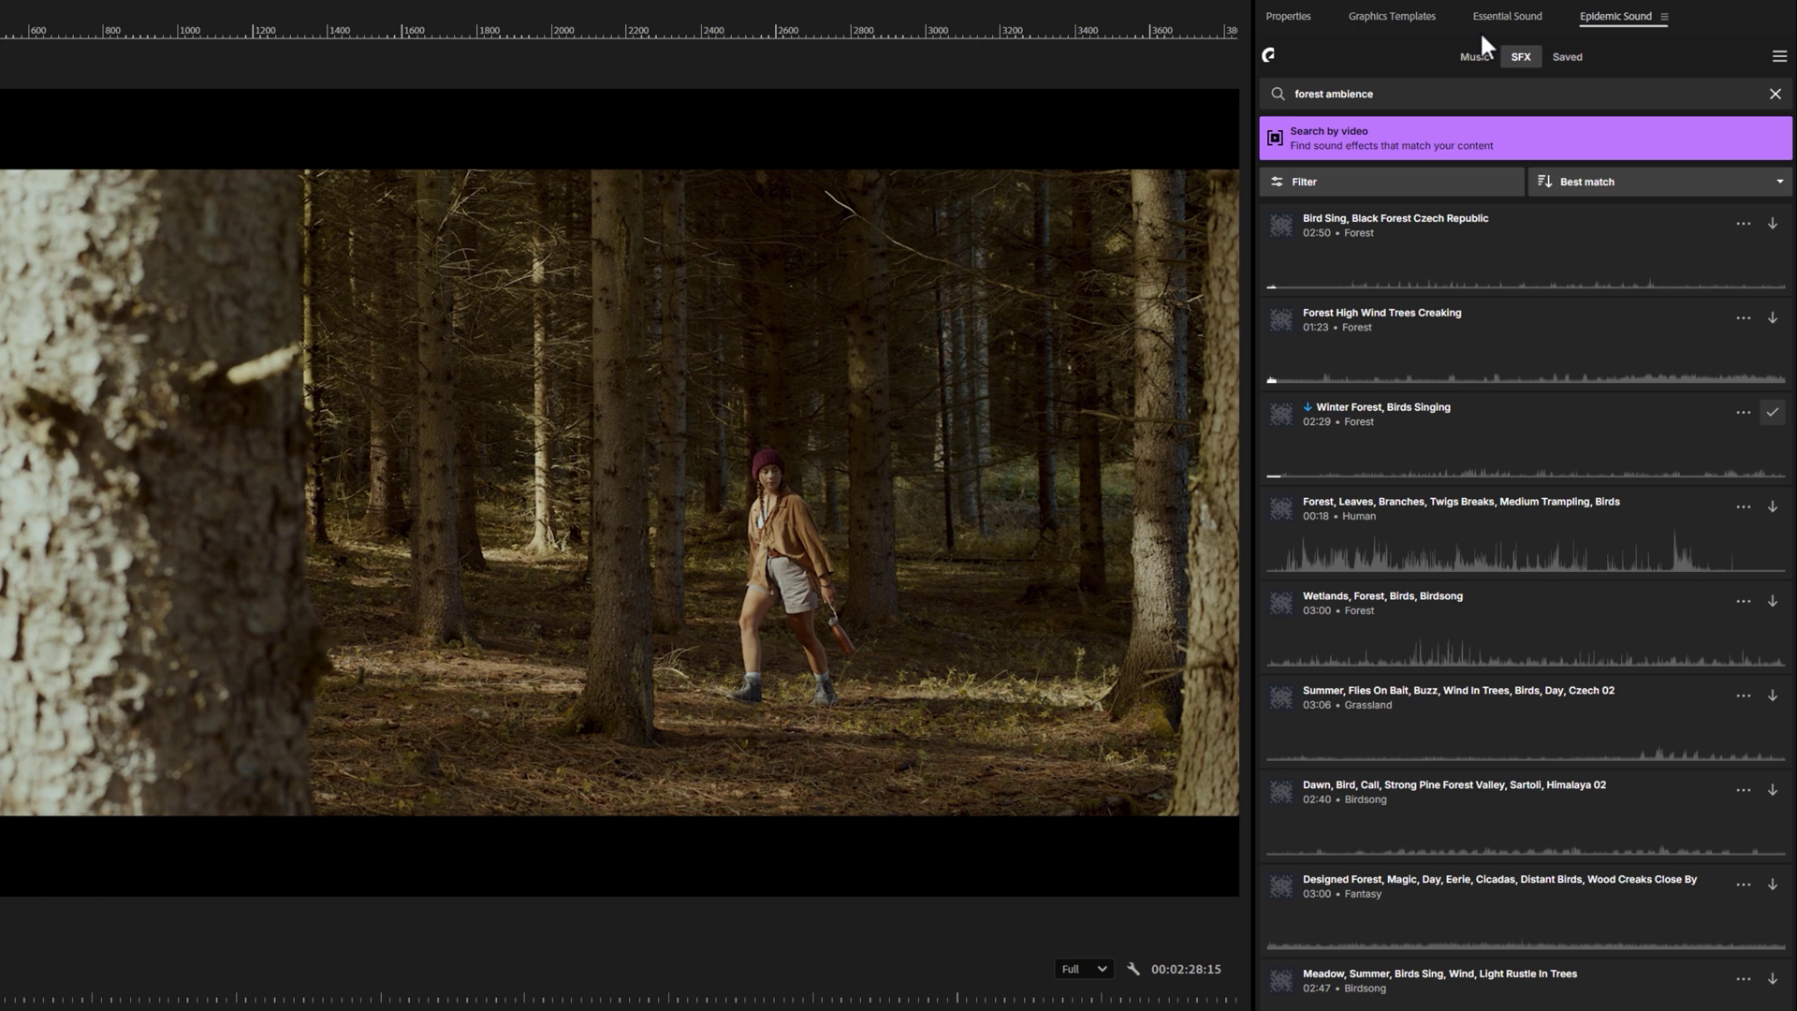
Switch to Epidemic Sound music, search by video, and preview Coincidences.
{"action": "left_click", "coordinate": [1475, 58]}
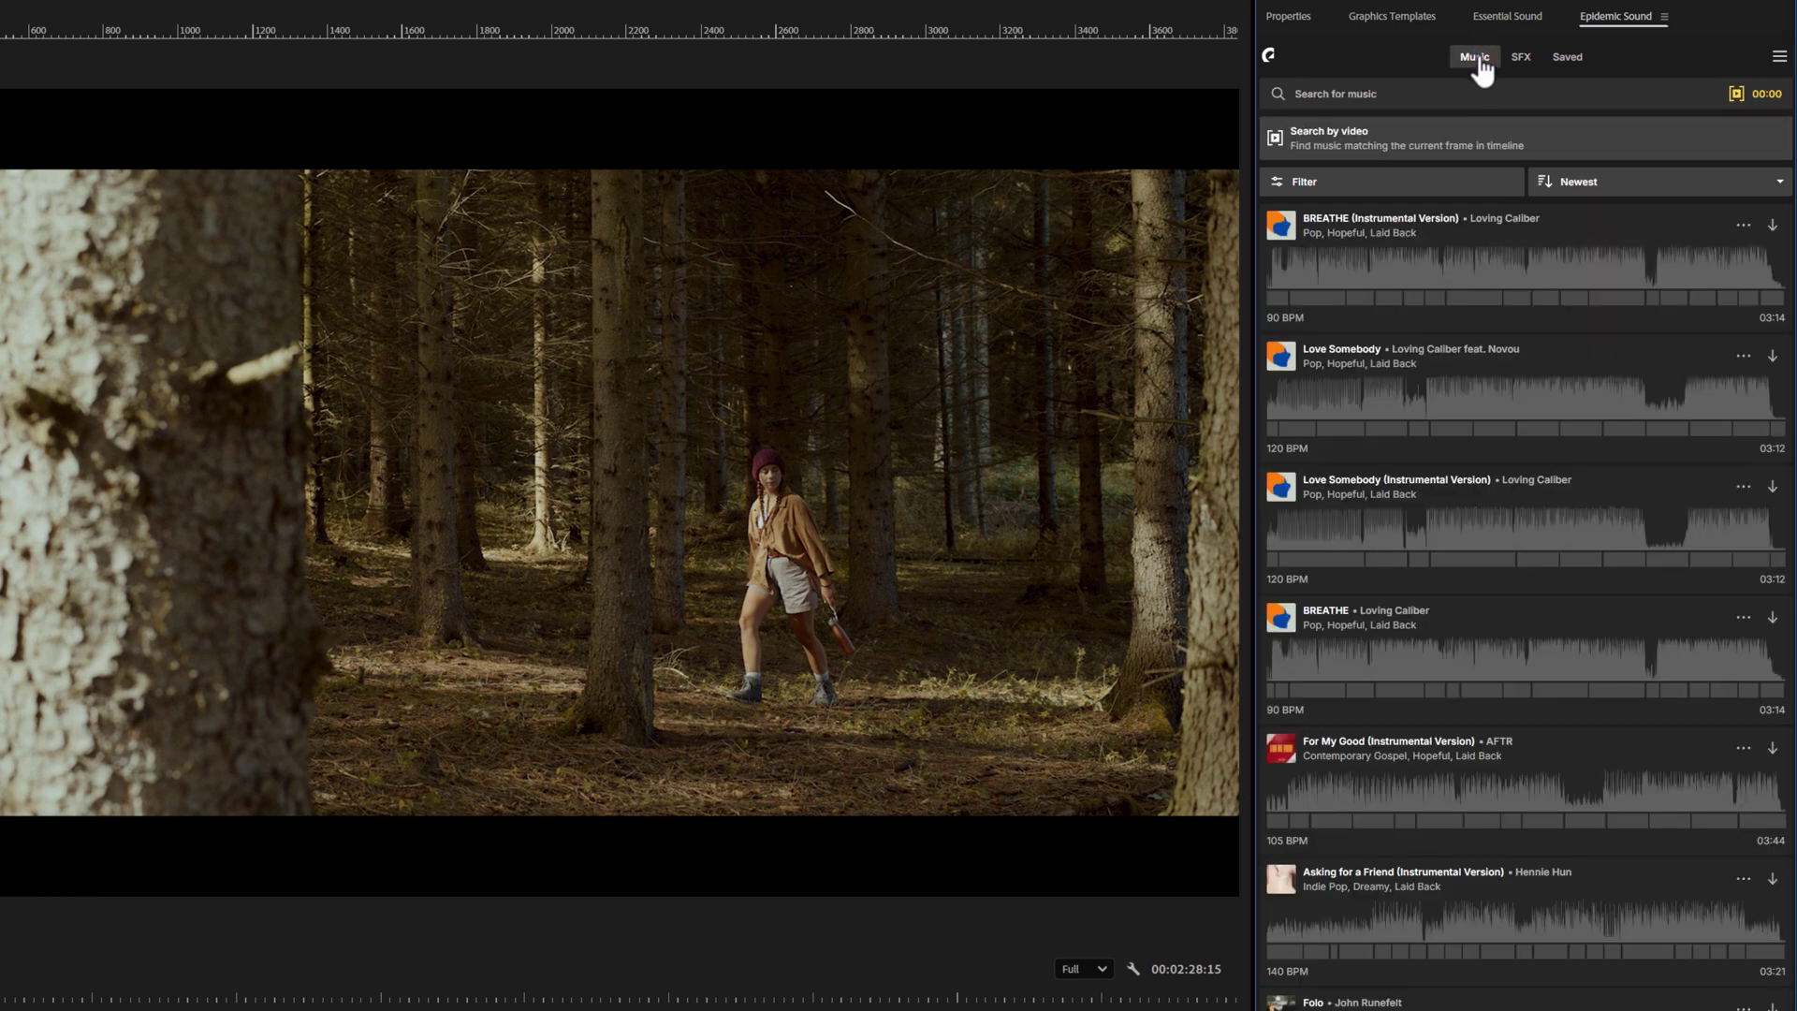
{"action": "left_click", "coordinate": [1373, 146]}
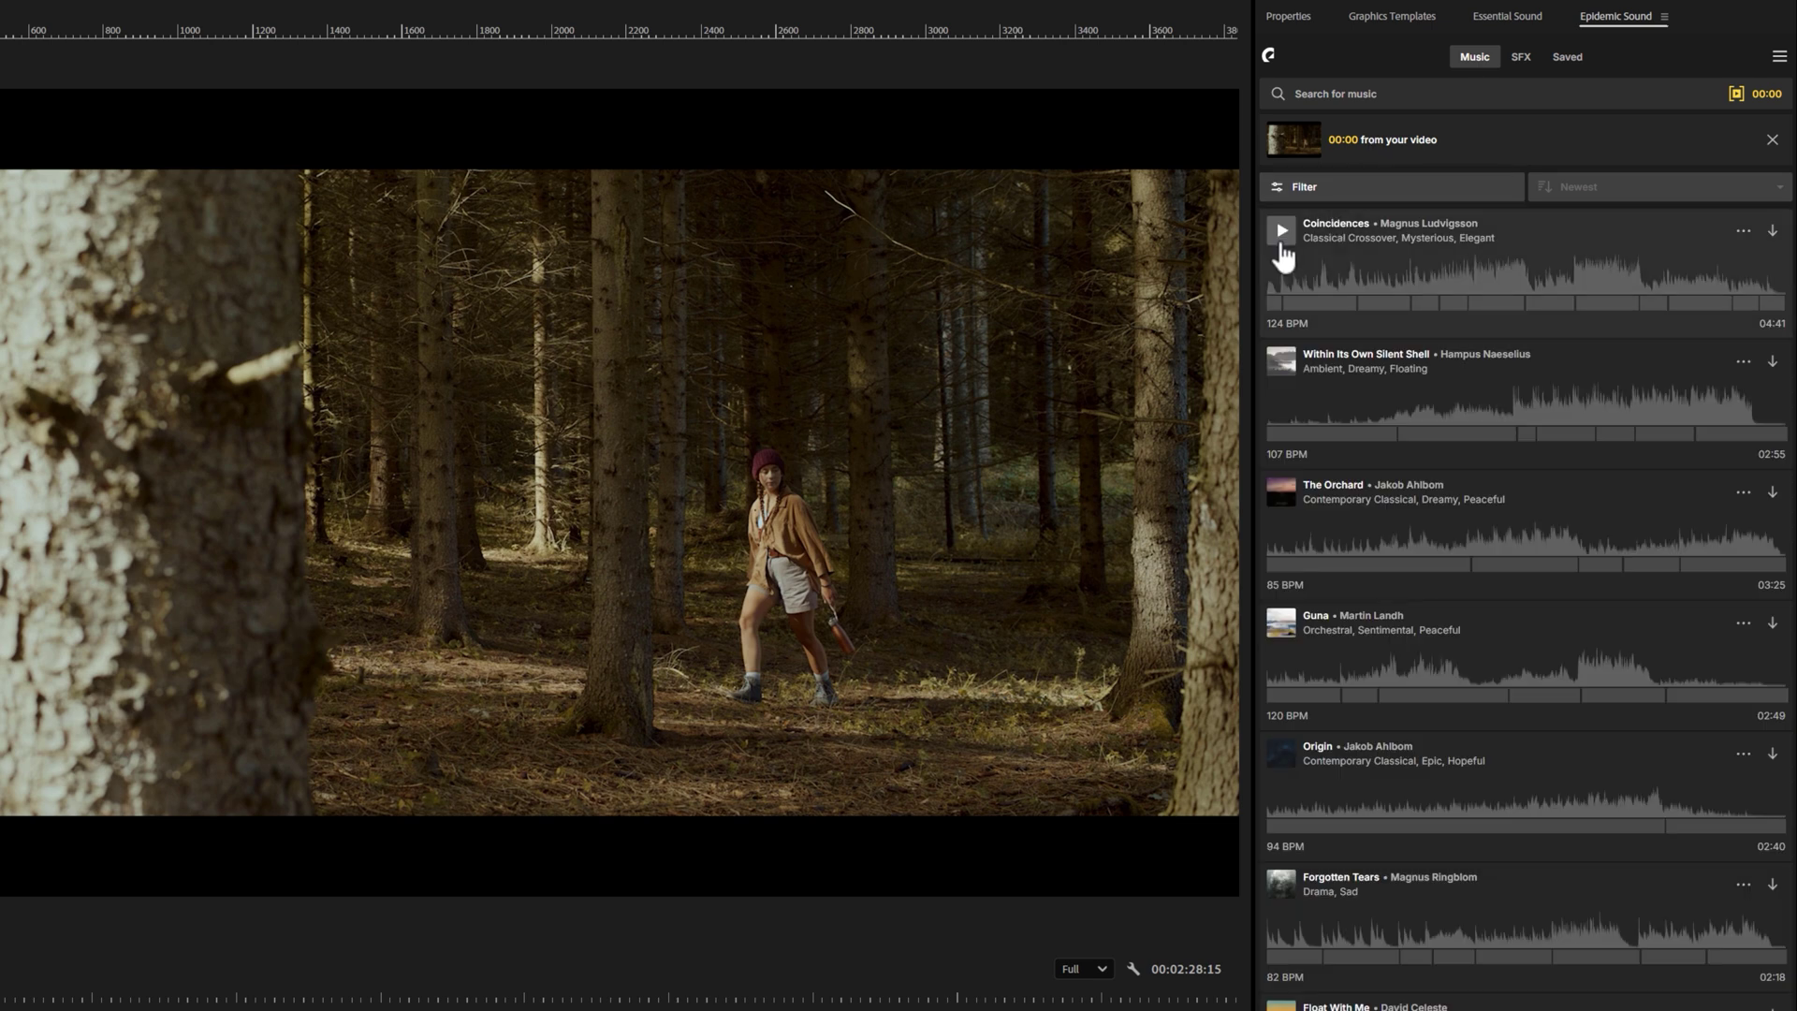
{"action": "left_click", "coordinate": [1281, 245]}
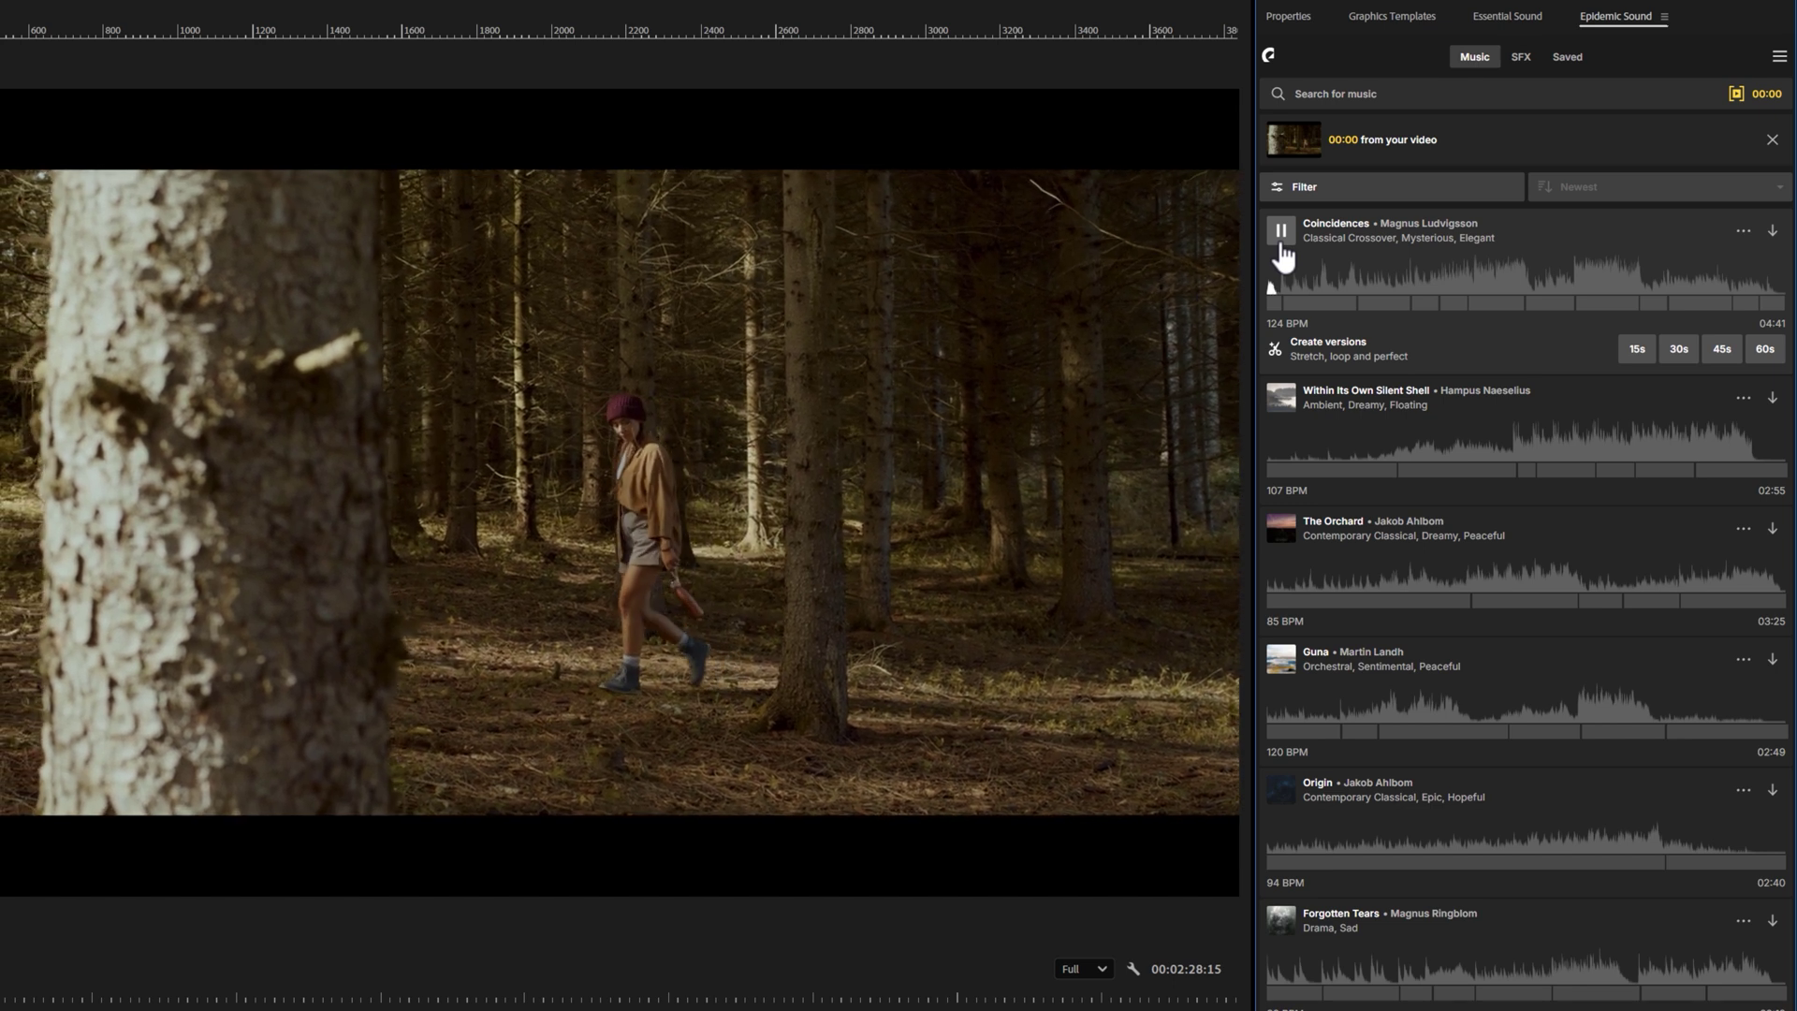
{"action": "left_click", "coordinate": [1280, 246]}
Preview Within Its Own Silent Shell, The Orchard, Guna and Origin.
{"action": "left_click", "coordinate": [1280, 402]}
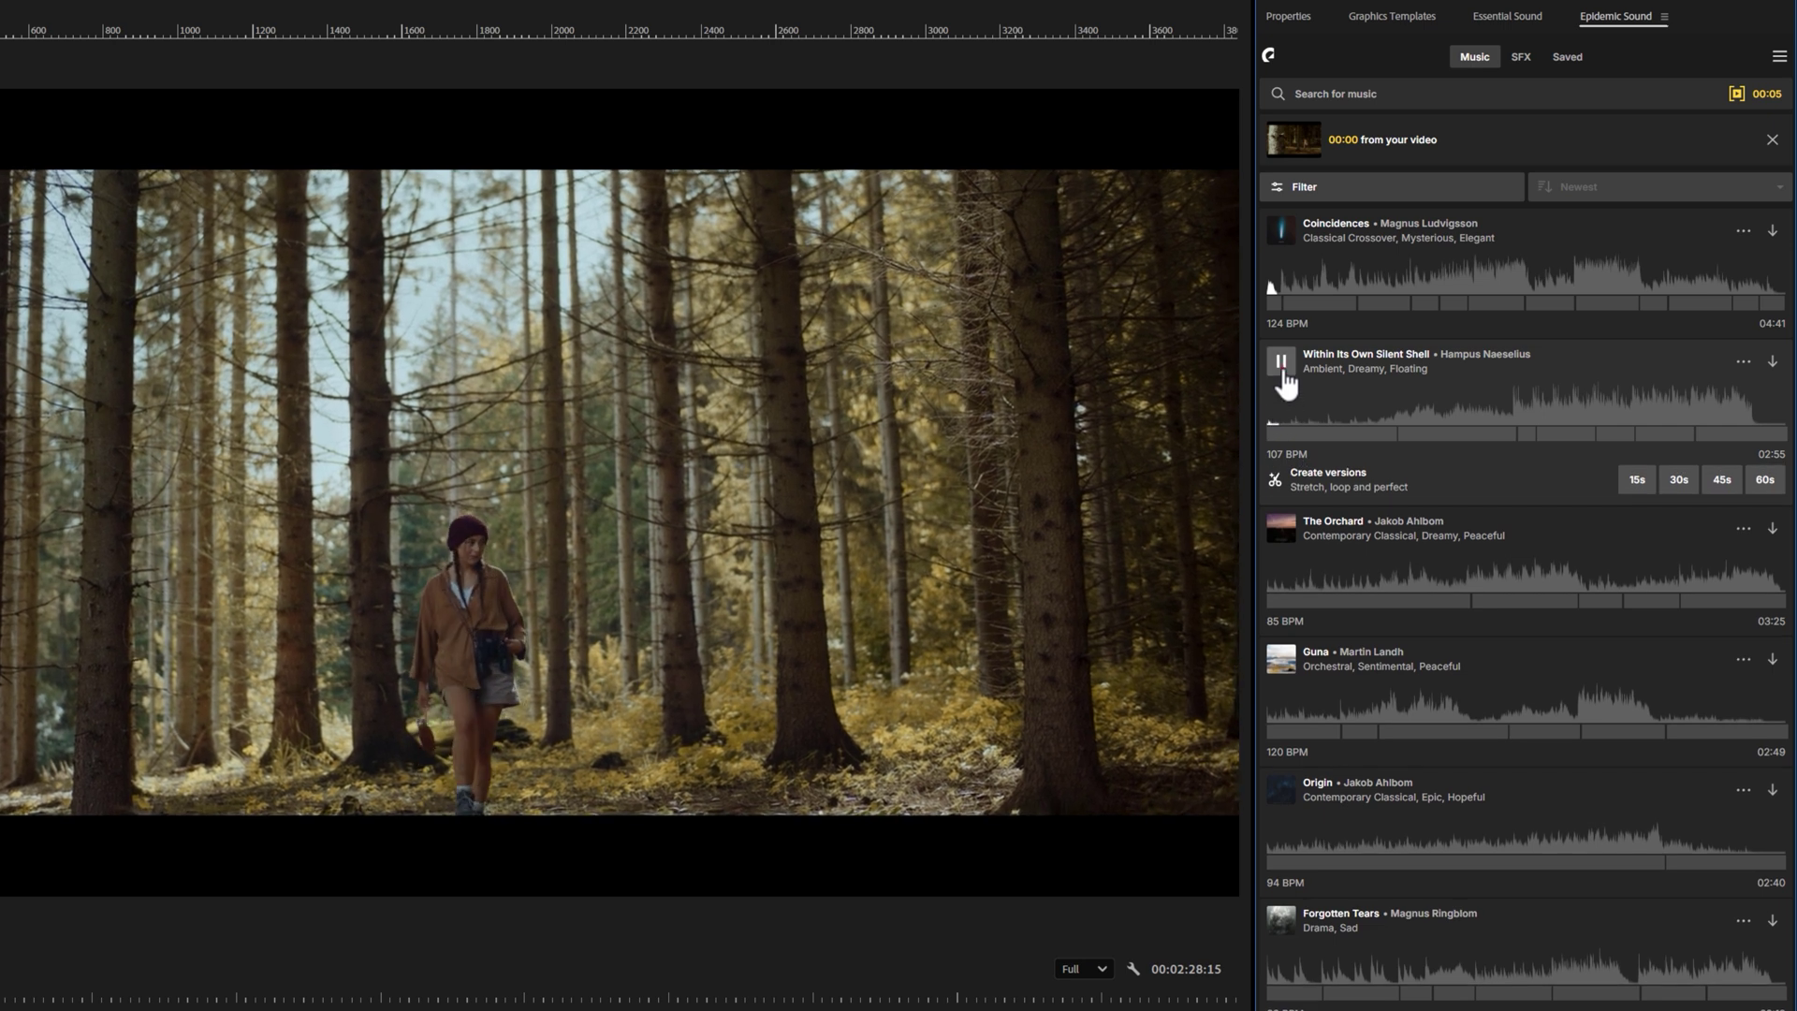
{"action": "left_click", "coordinate": [1281, 529]}
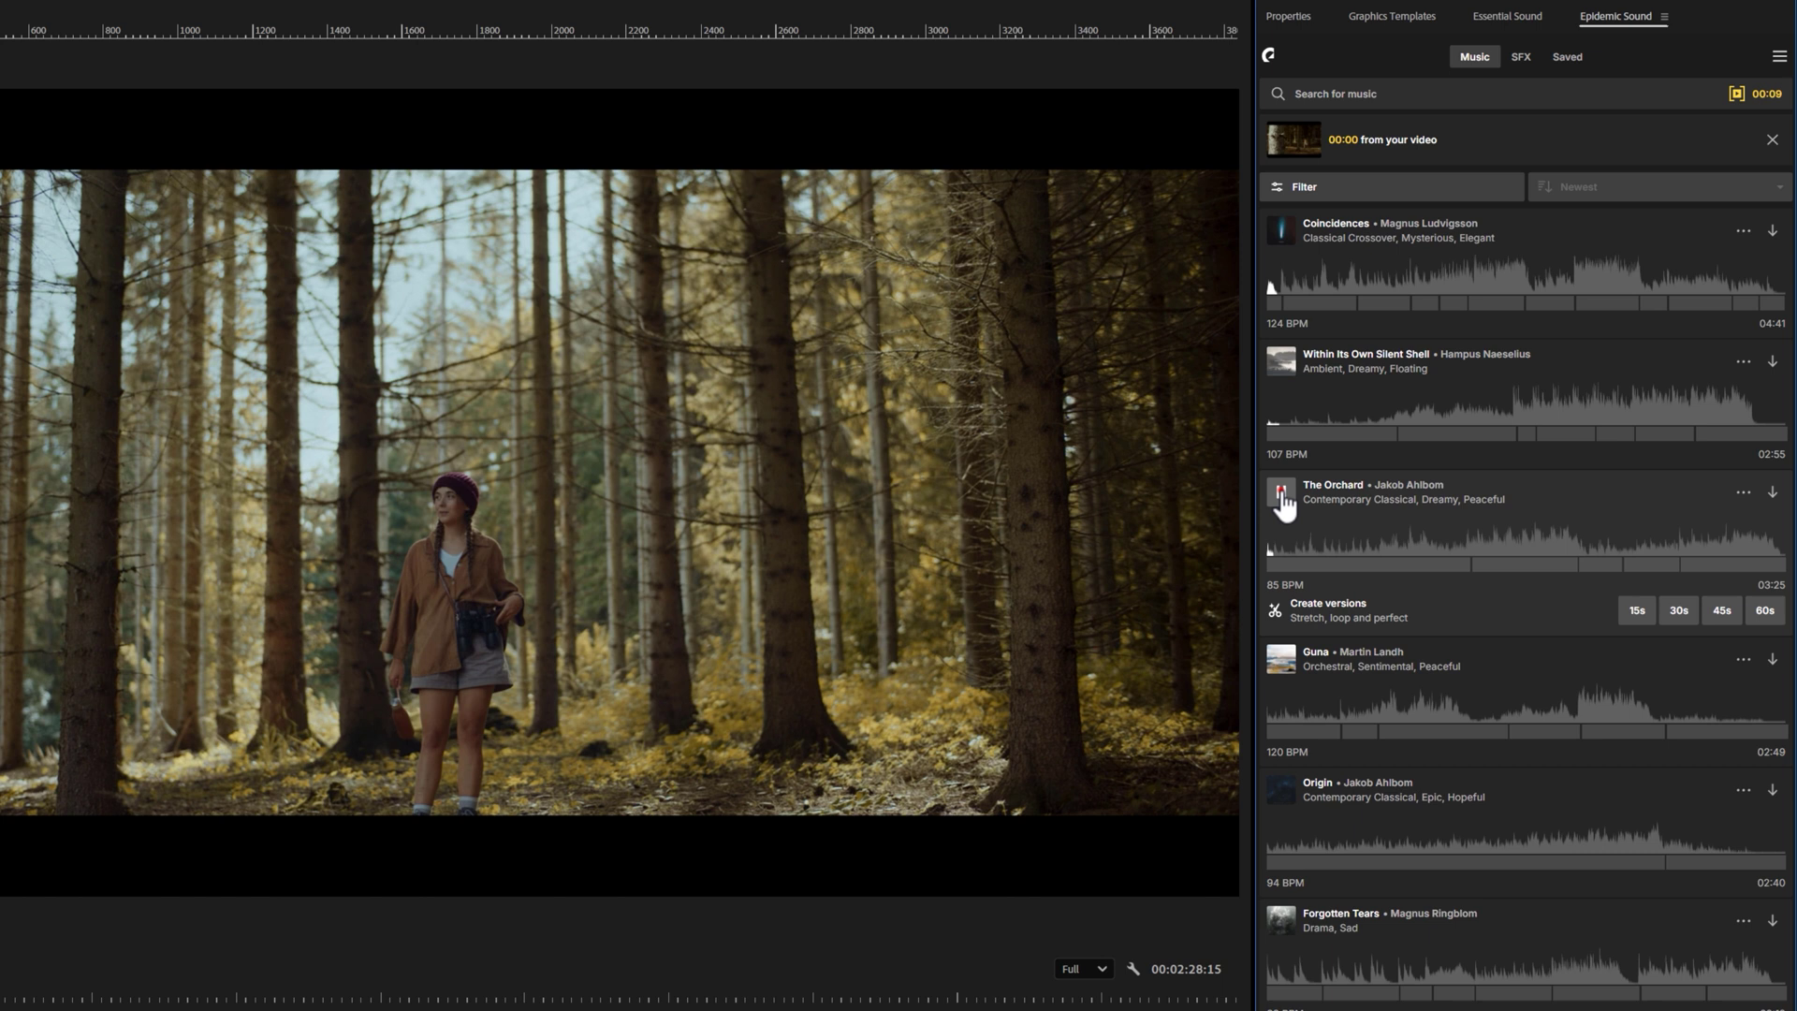
{"action": "left_click", "coordinate": [1282, 666]}
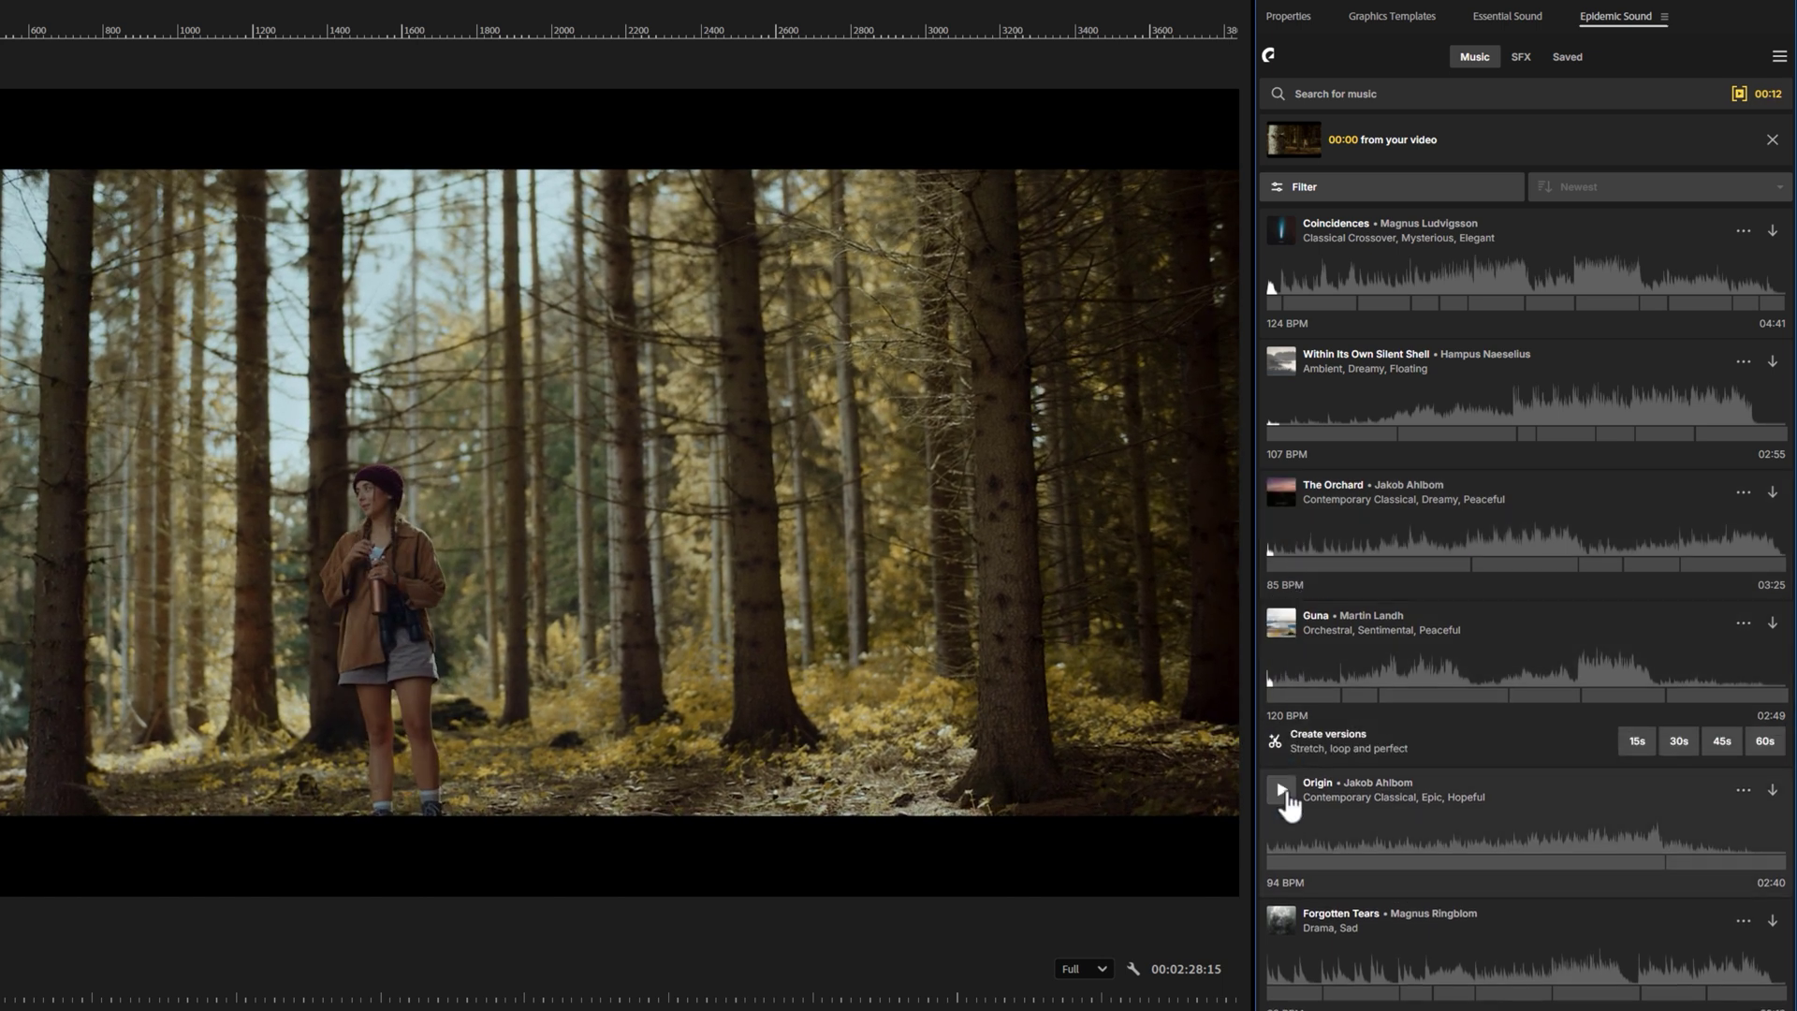
{"action": "left_click", "coordinate": [1284, 793]}
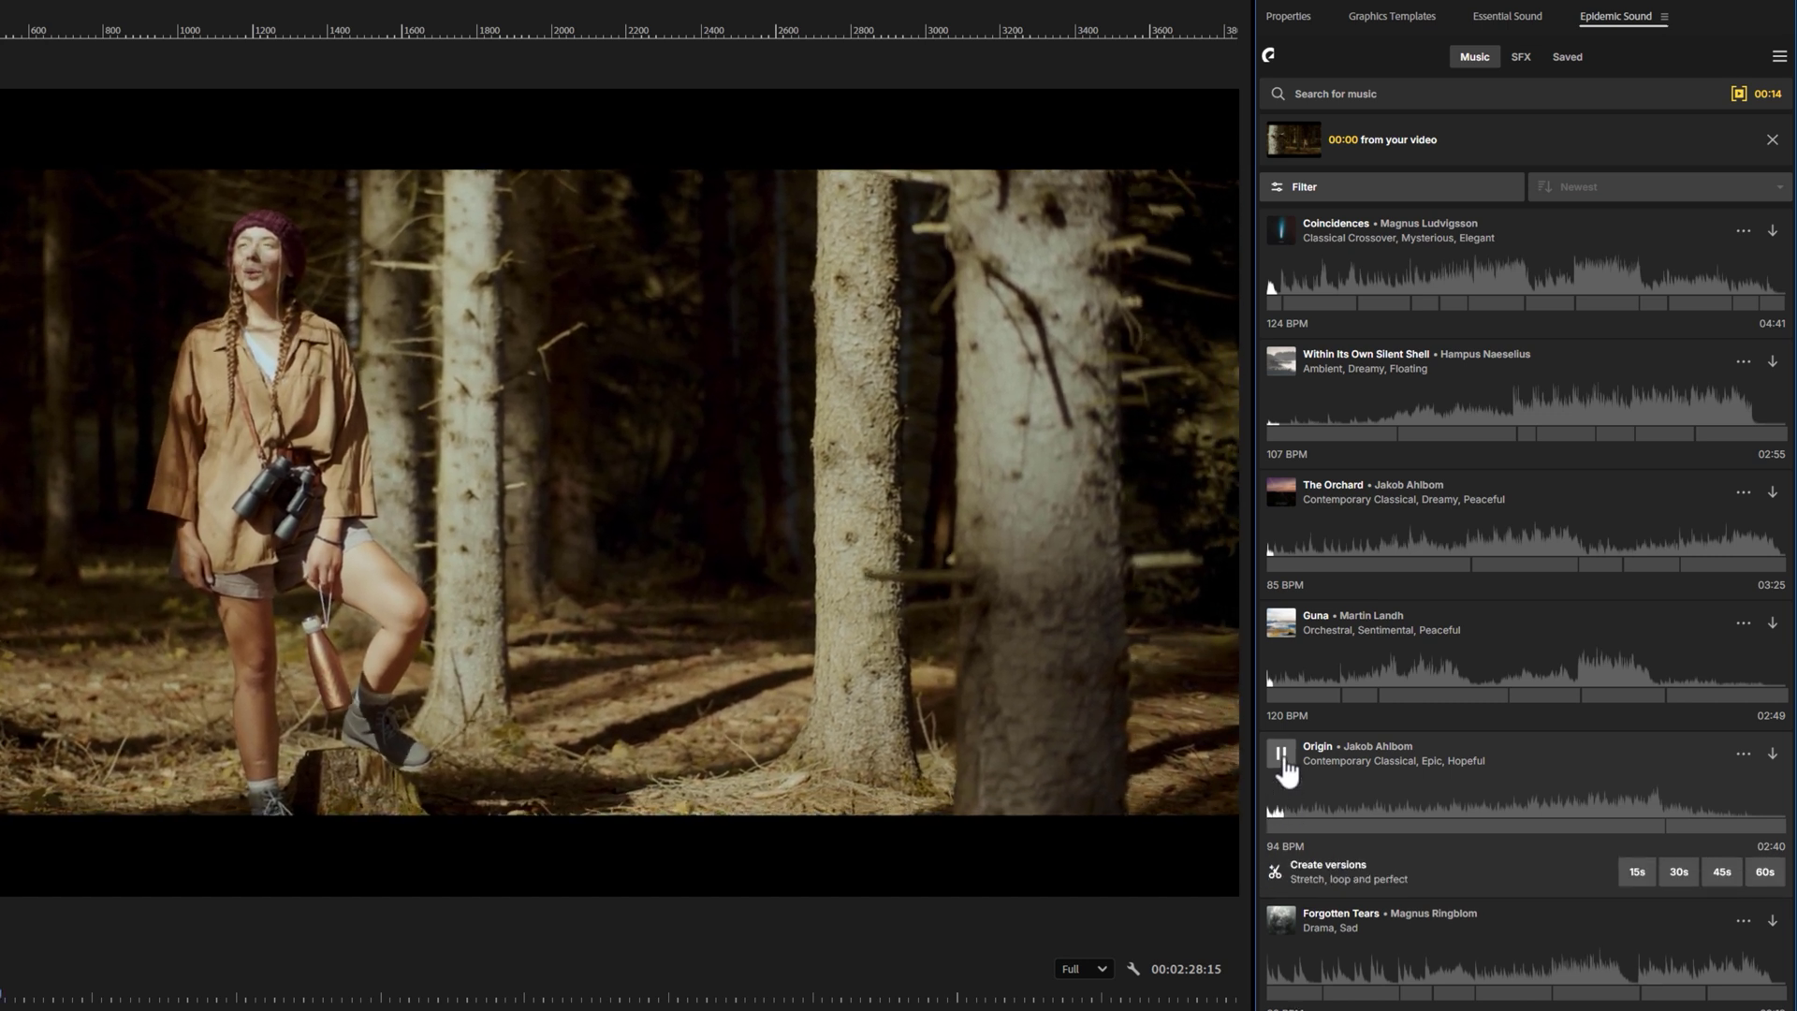
{"action": "left_click", "coordinate": [1281, 754]}
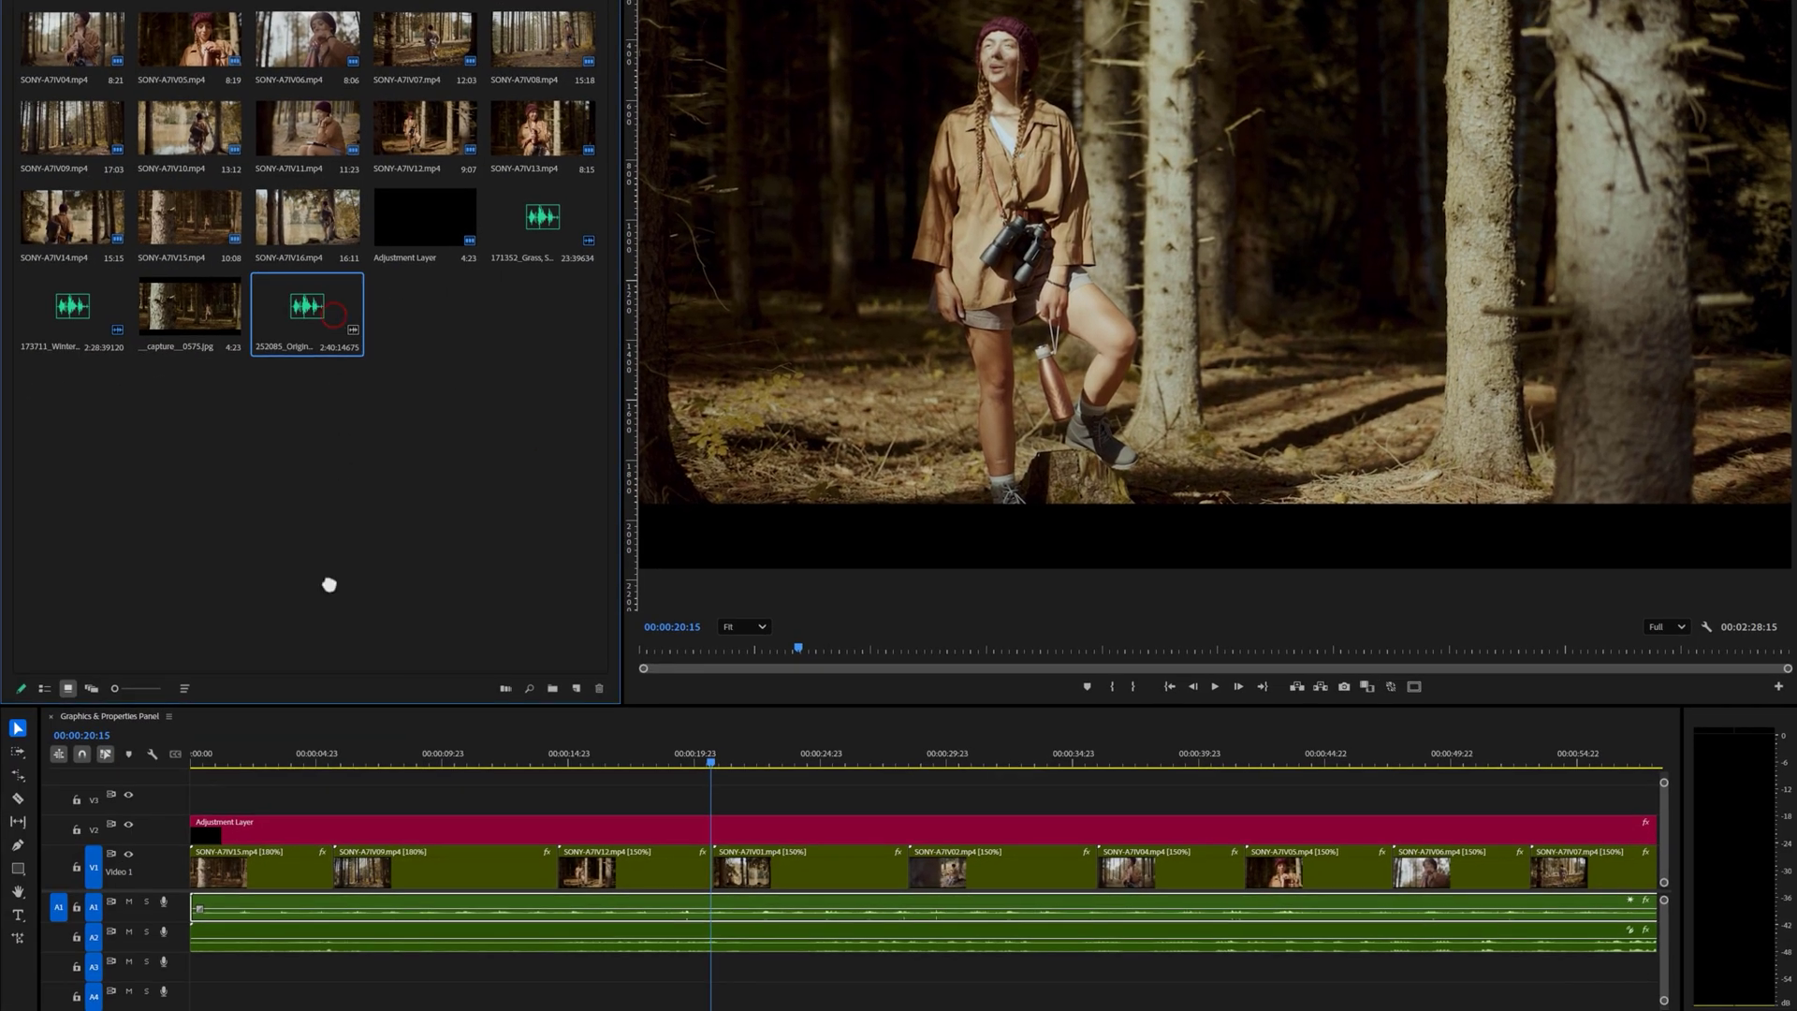
Drag the Origin music onto track A3 and play the sequence.
{"action": "left_click_drag", "start_coordinate": [328, 584], "coordinate": [197, 973]}
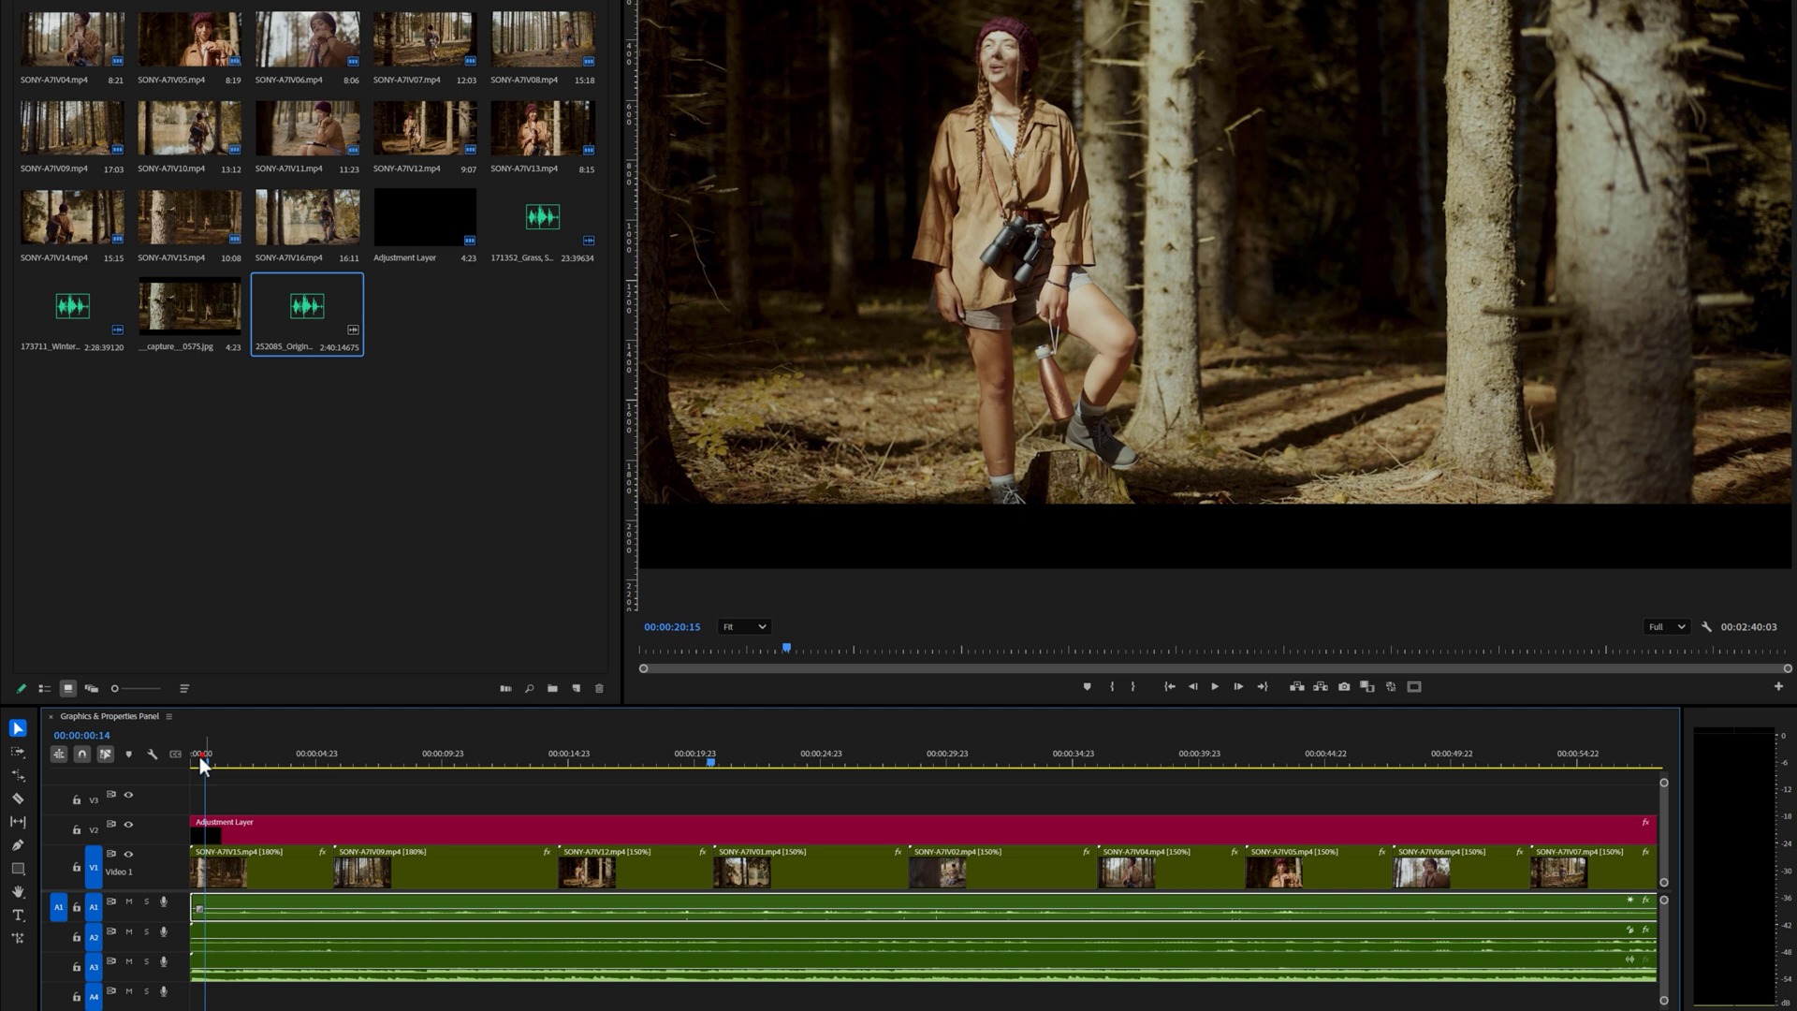
{"action": "key", "text": "space"}
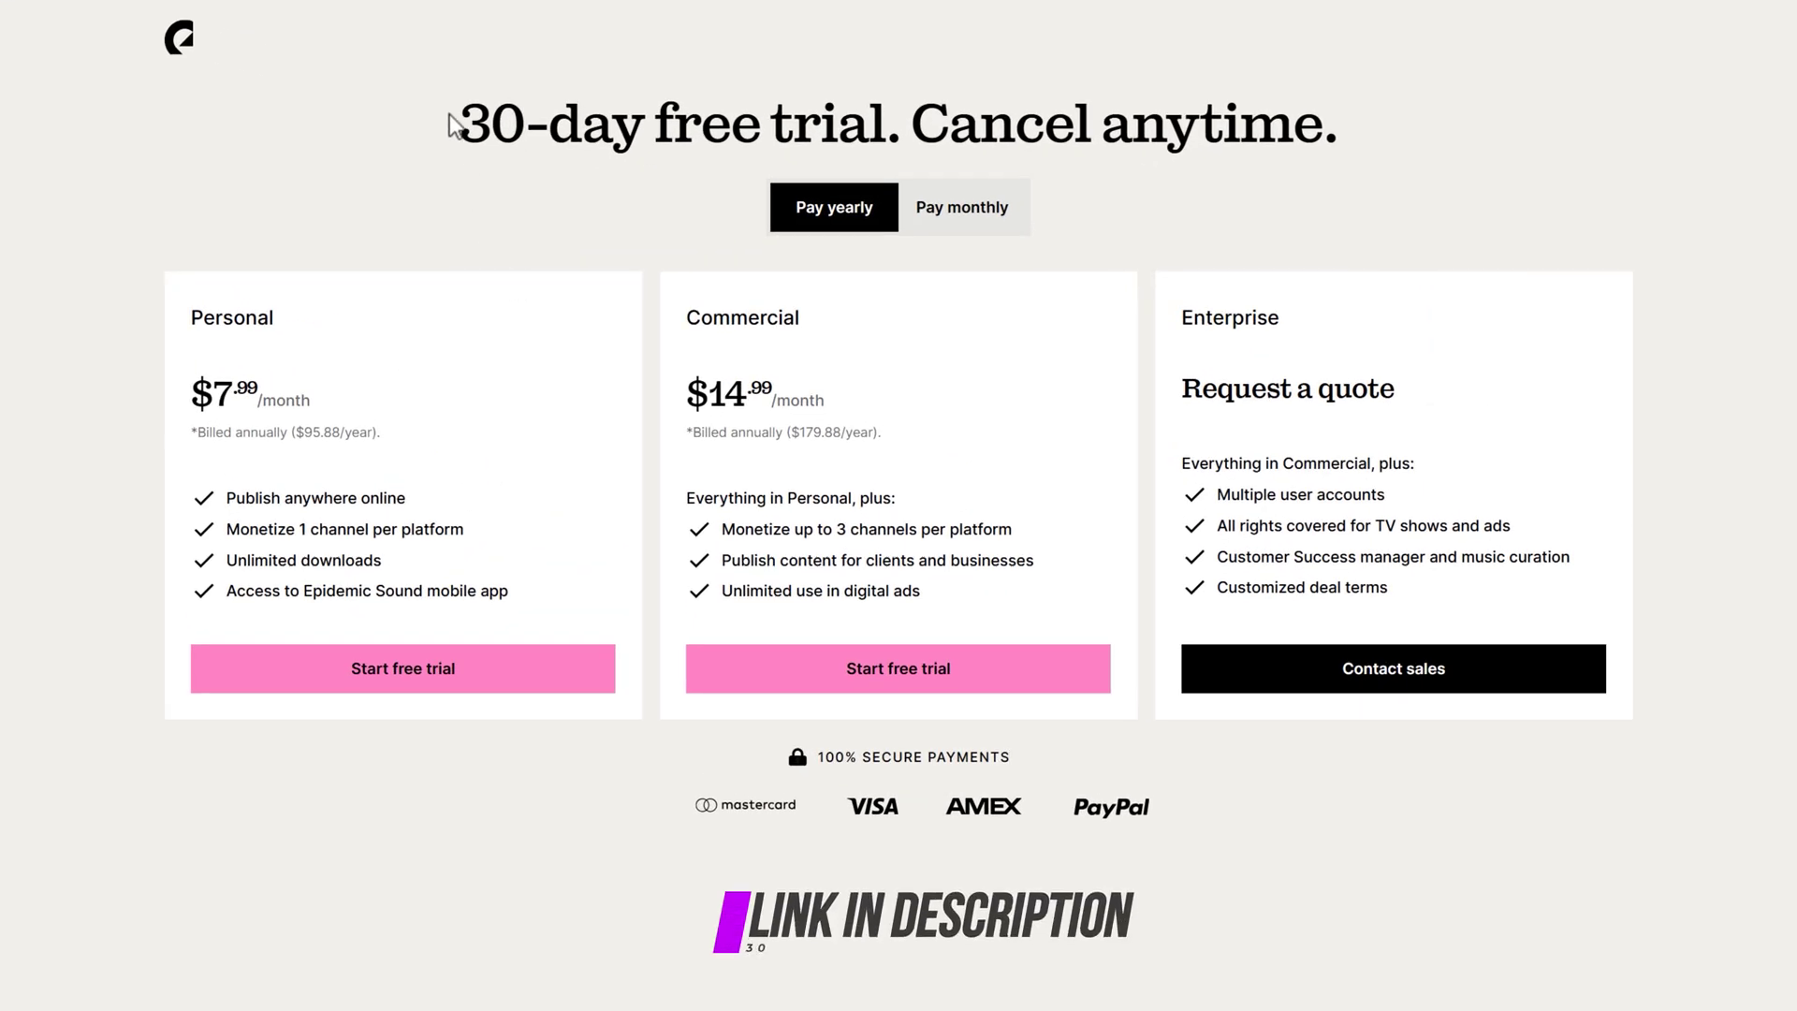
Highlight the 30-day free trial heading and Personal plan price, then open the Apps menu.
{"action": "left_click_drag", "start_coordinate": [454, 124], "coordinate": [1385, 136]}
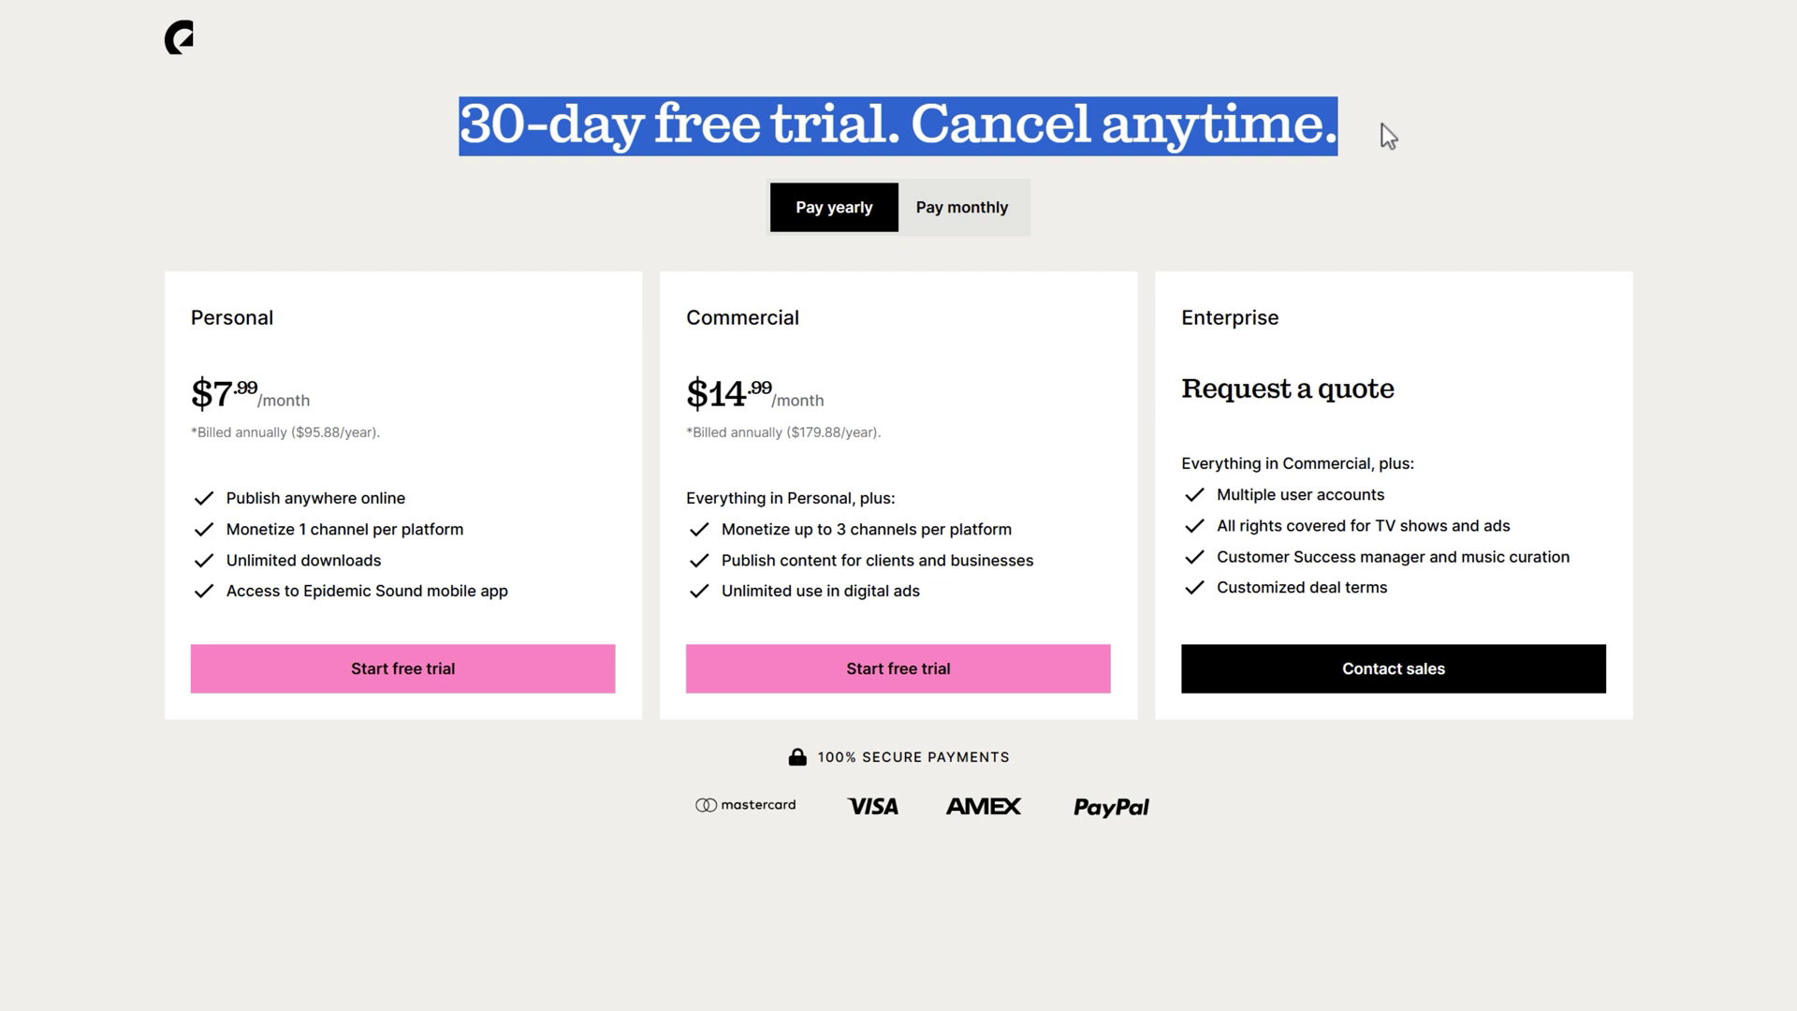
{"action": "left_click_drag", "start_coordinate": [322, 409], "coordinate": [243, 409]}
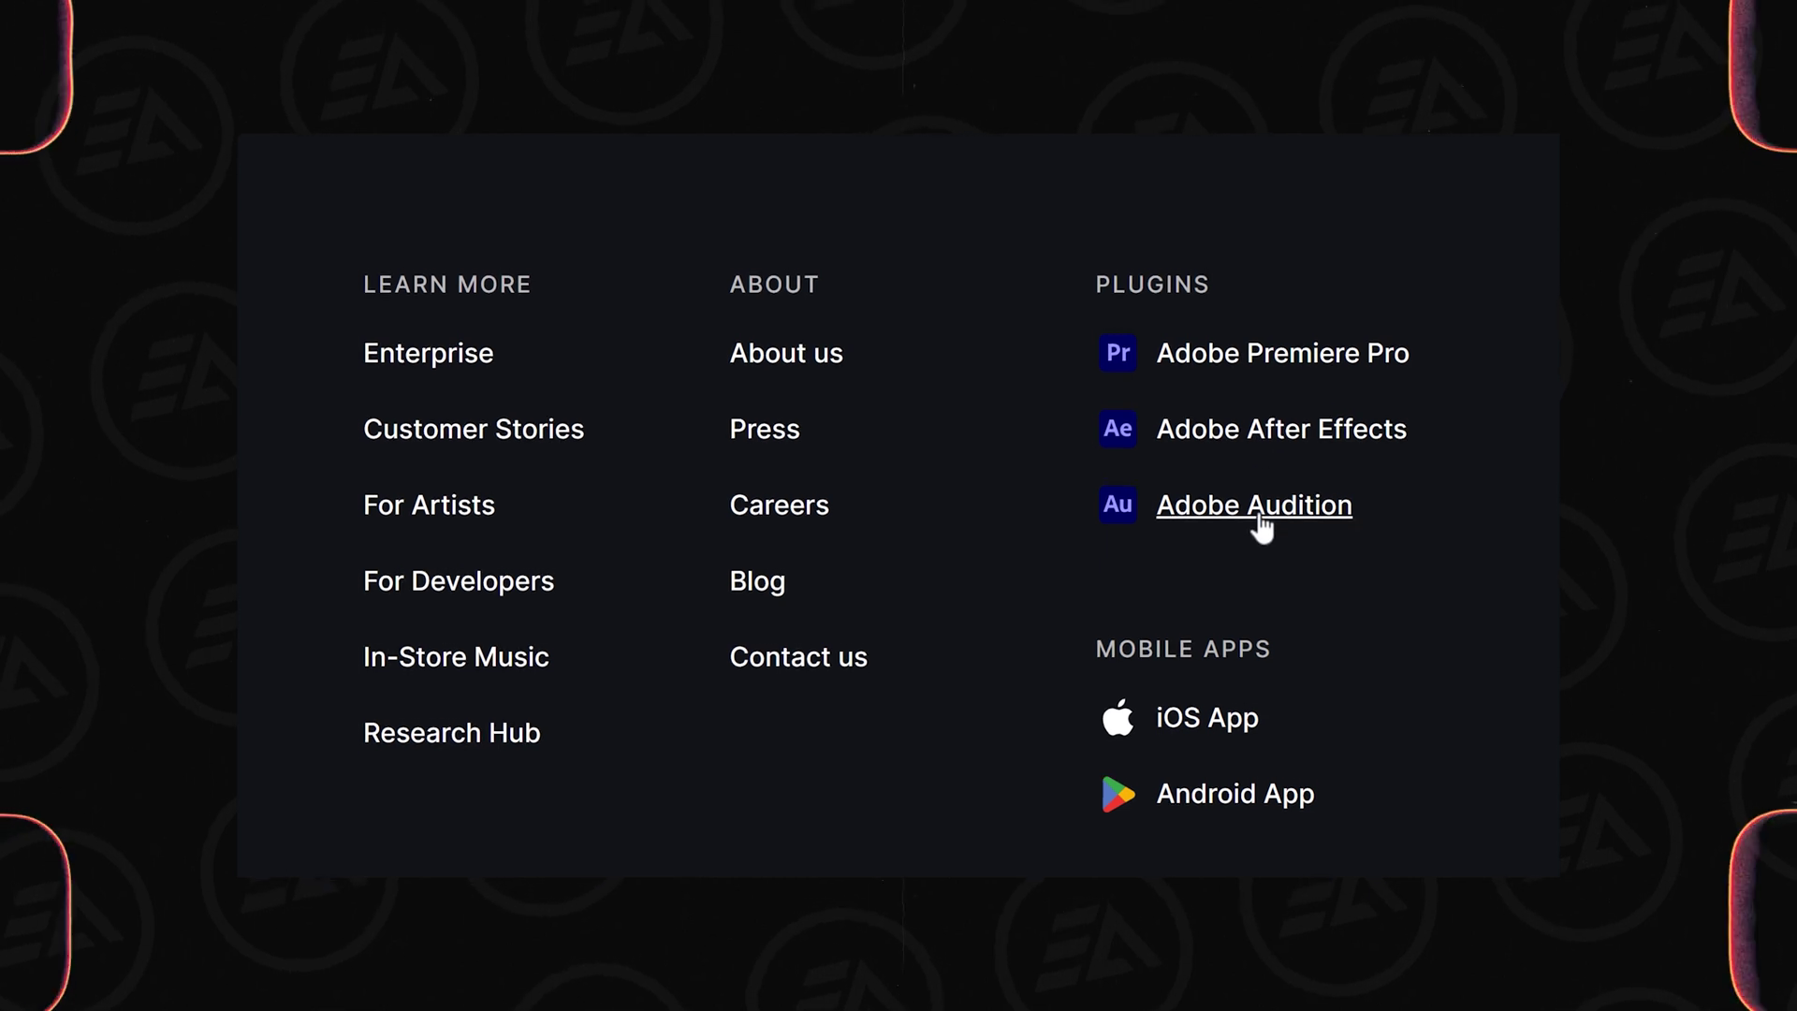
{"action": "scroll", "coordinate": [1259, 524], "scroll_direction": "up", "scroll_amount": 5}
{"action": "left_click", "coordinate": [1289, 216]}
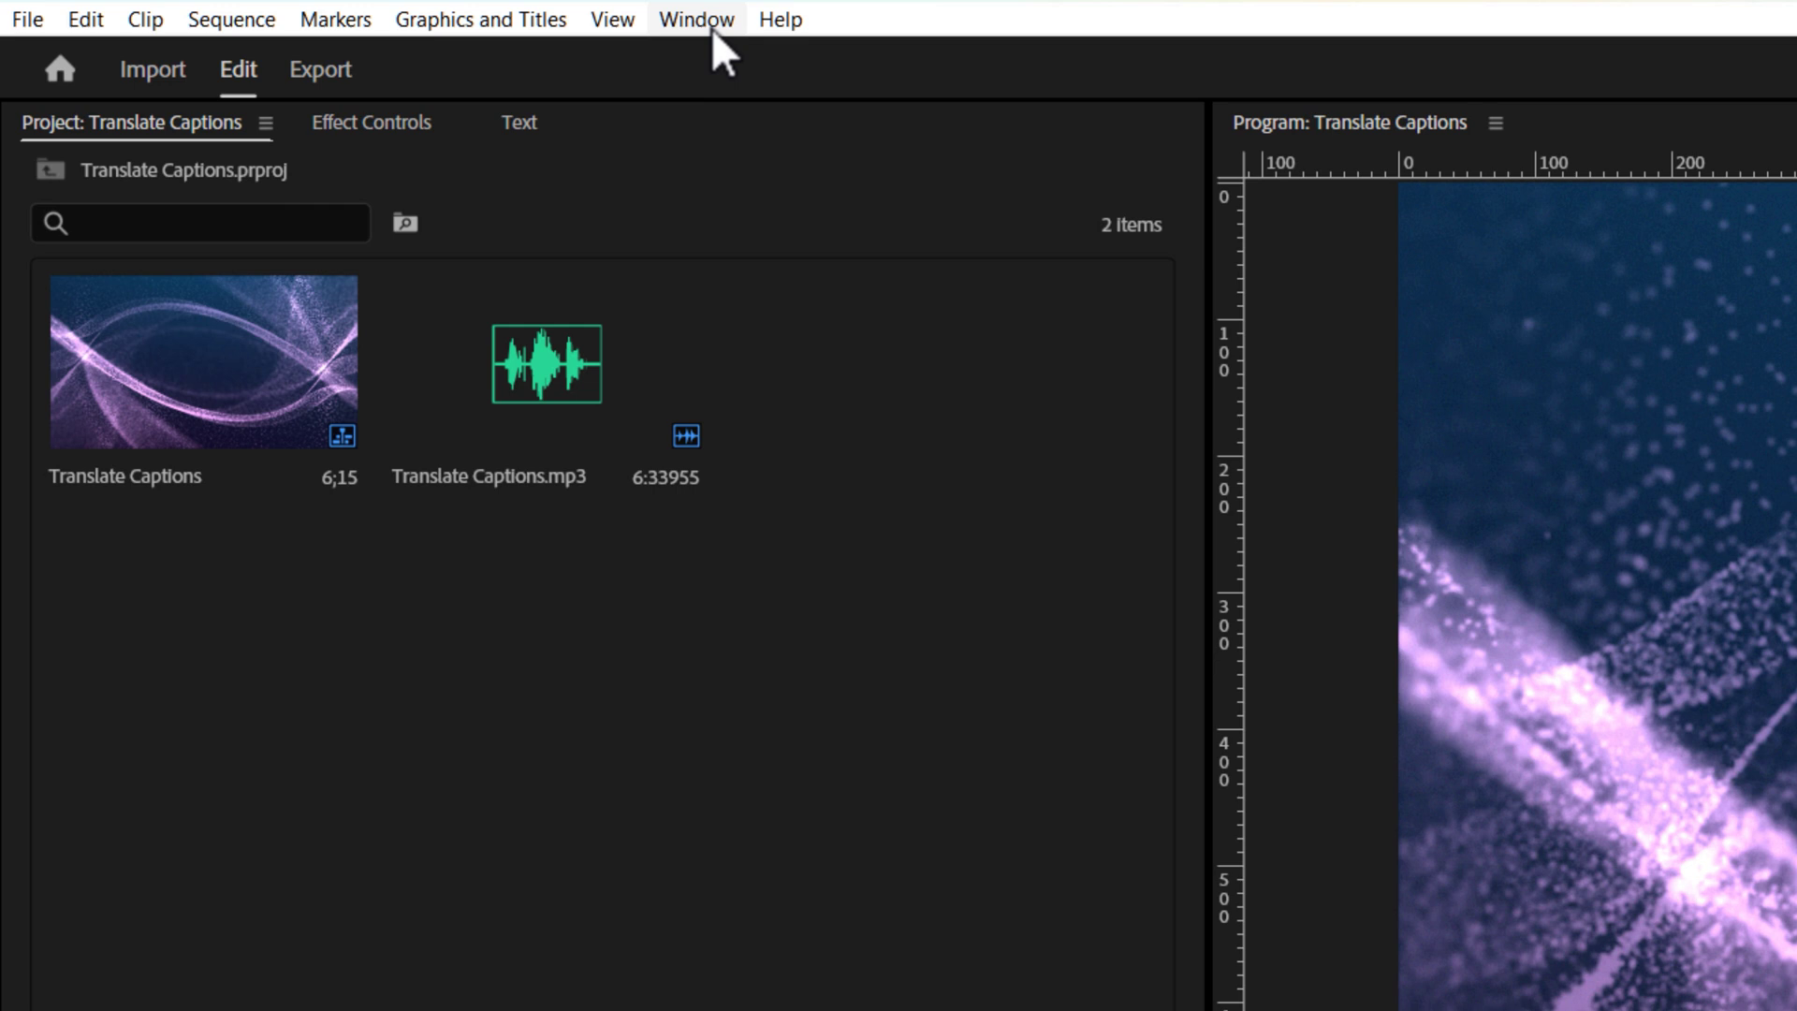
Open the Text panel from the Window menu and transcribe the narration.
{"action": "left_click", "coordinate": [712, 19]}
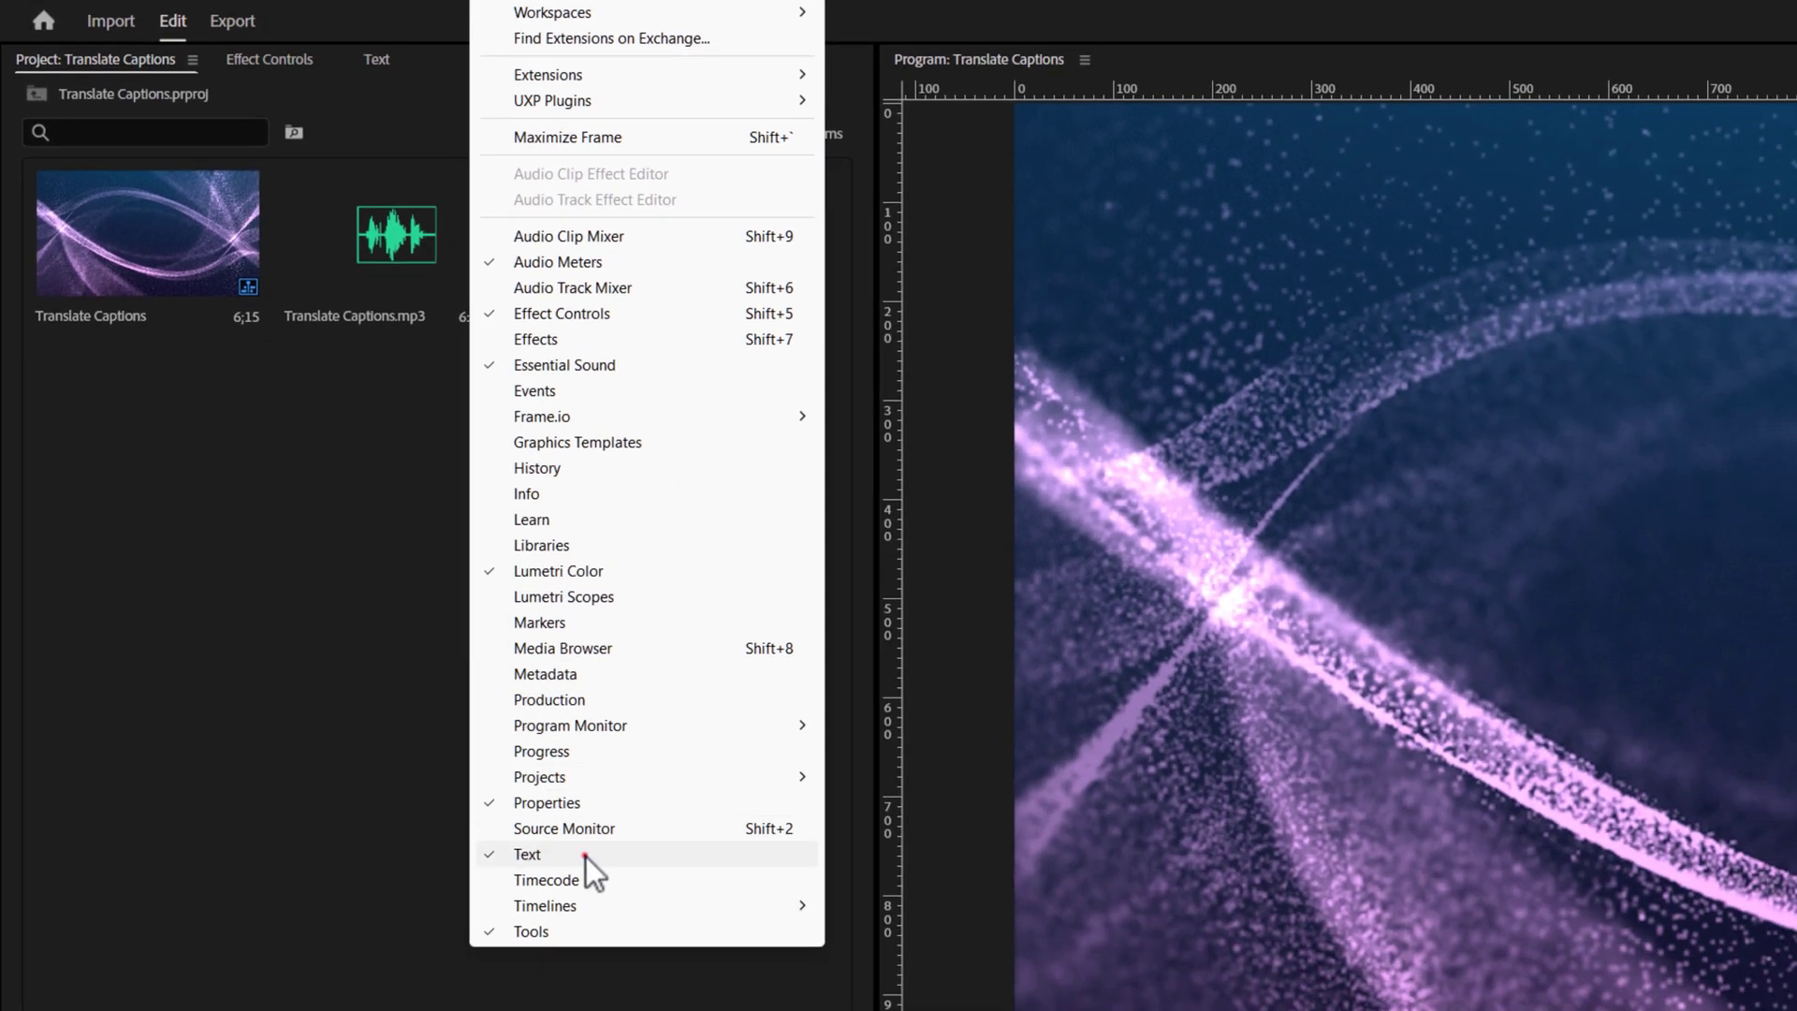
{"action": "left_click", "coordinate": [527, 855]}
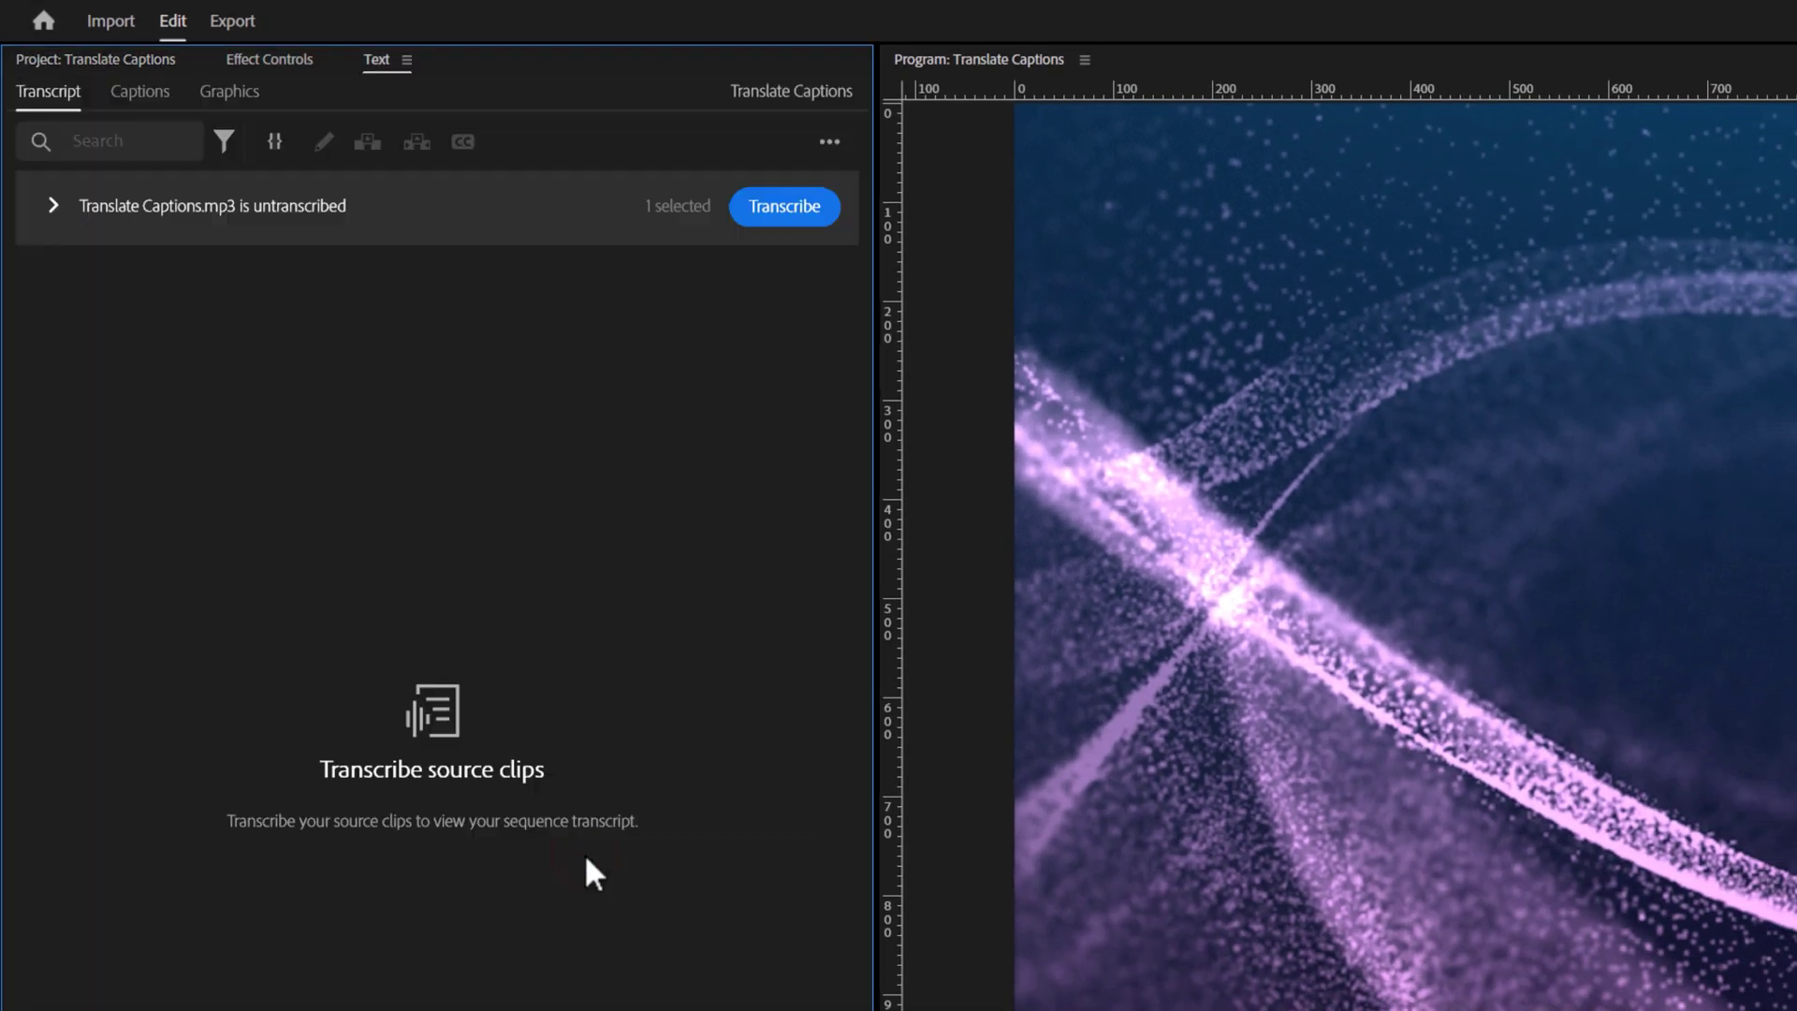
{"action": "left_click", "coordinate": [794, 217]}
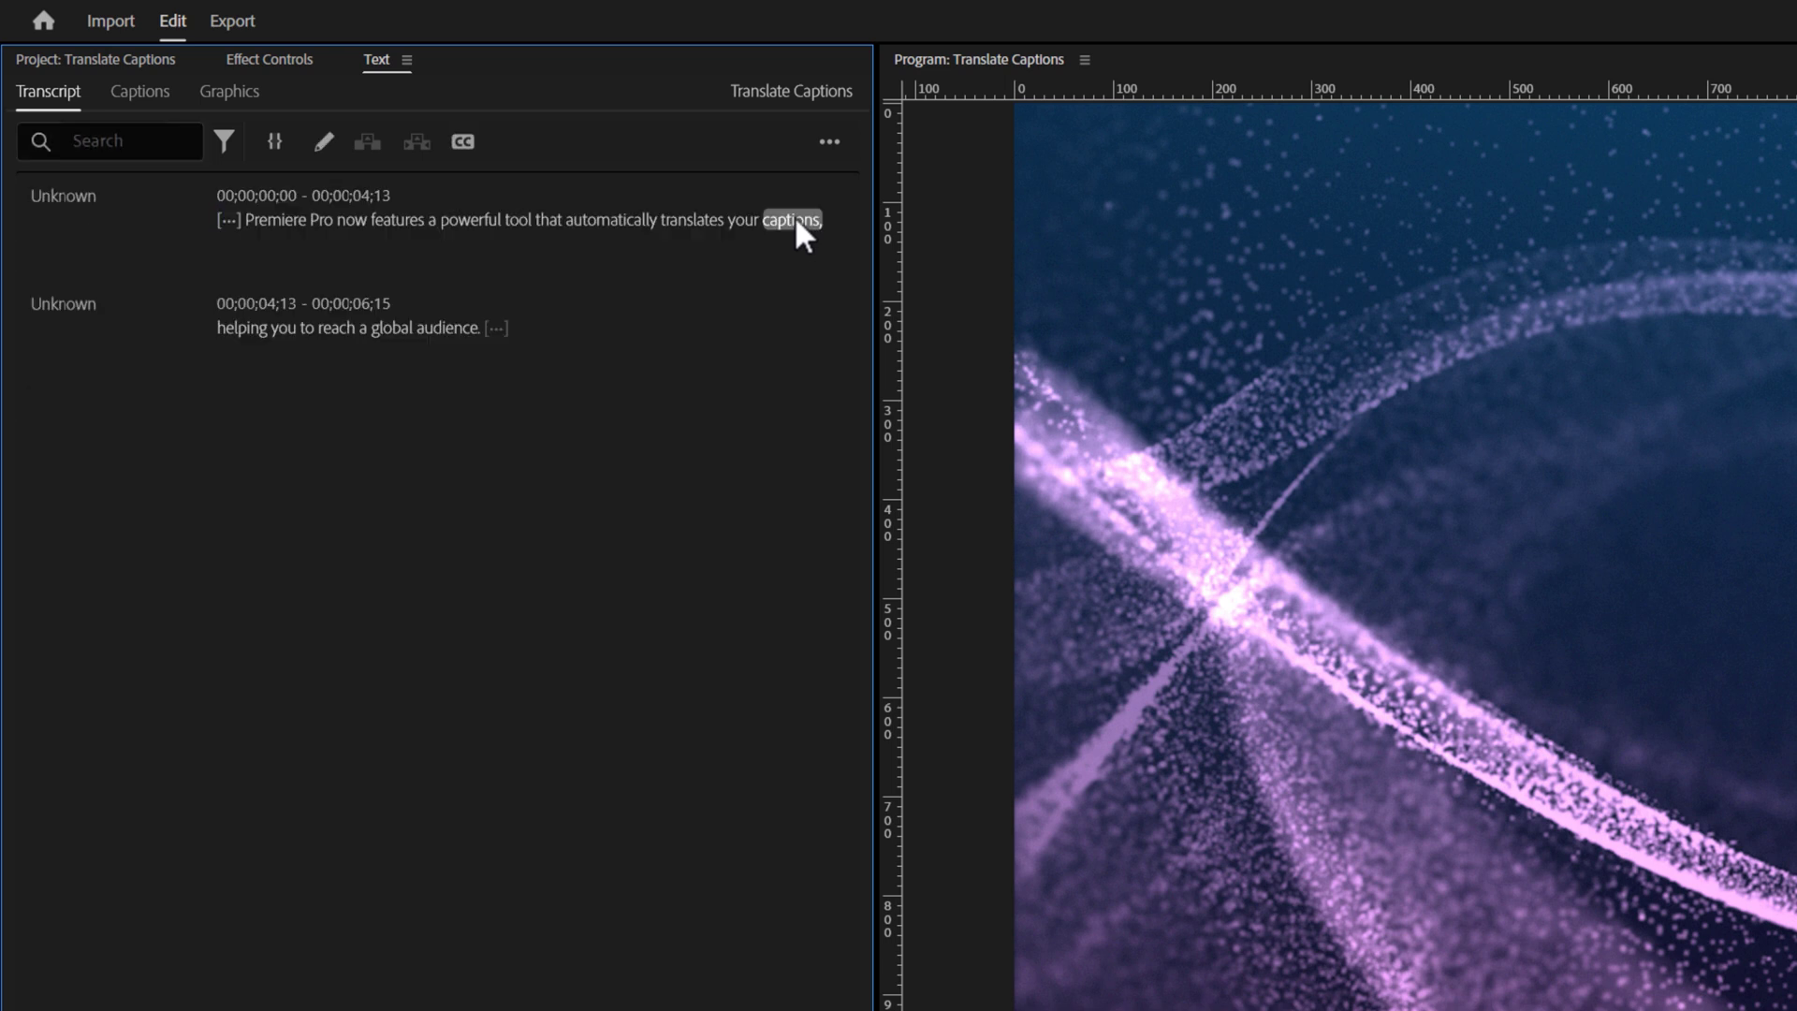
Create captions from the transcript with a 36-character maximum length.
{"action": "left_click", "coordinate": [140, 93]}
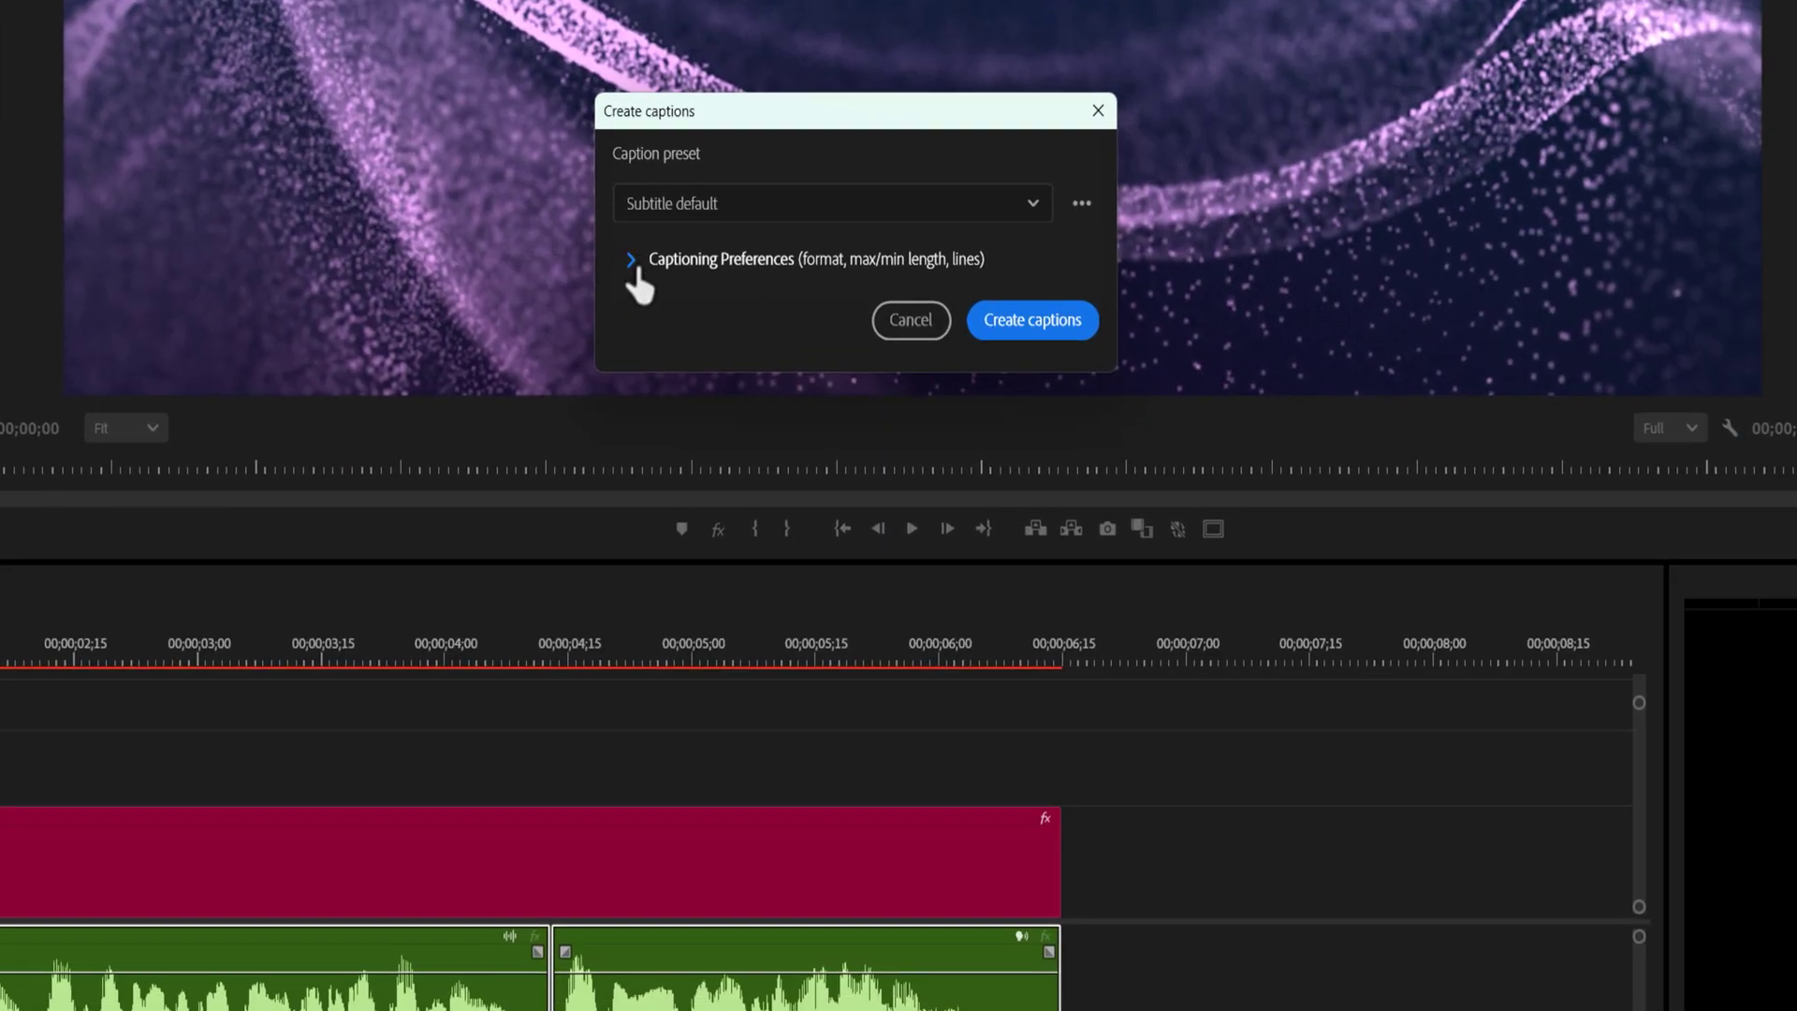
{"action": "left_click", "coordinate": [631, 260]}
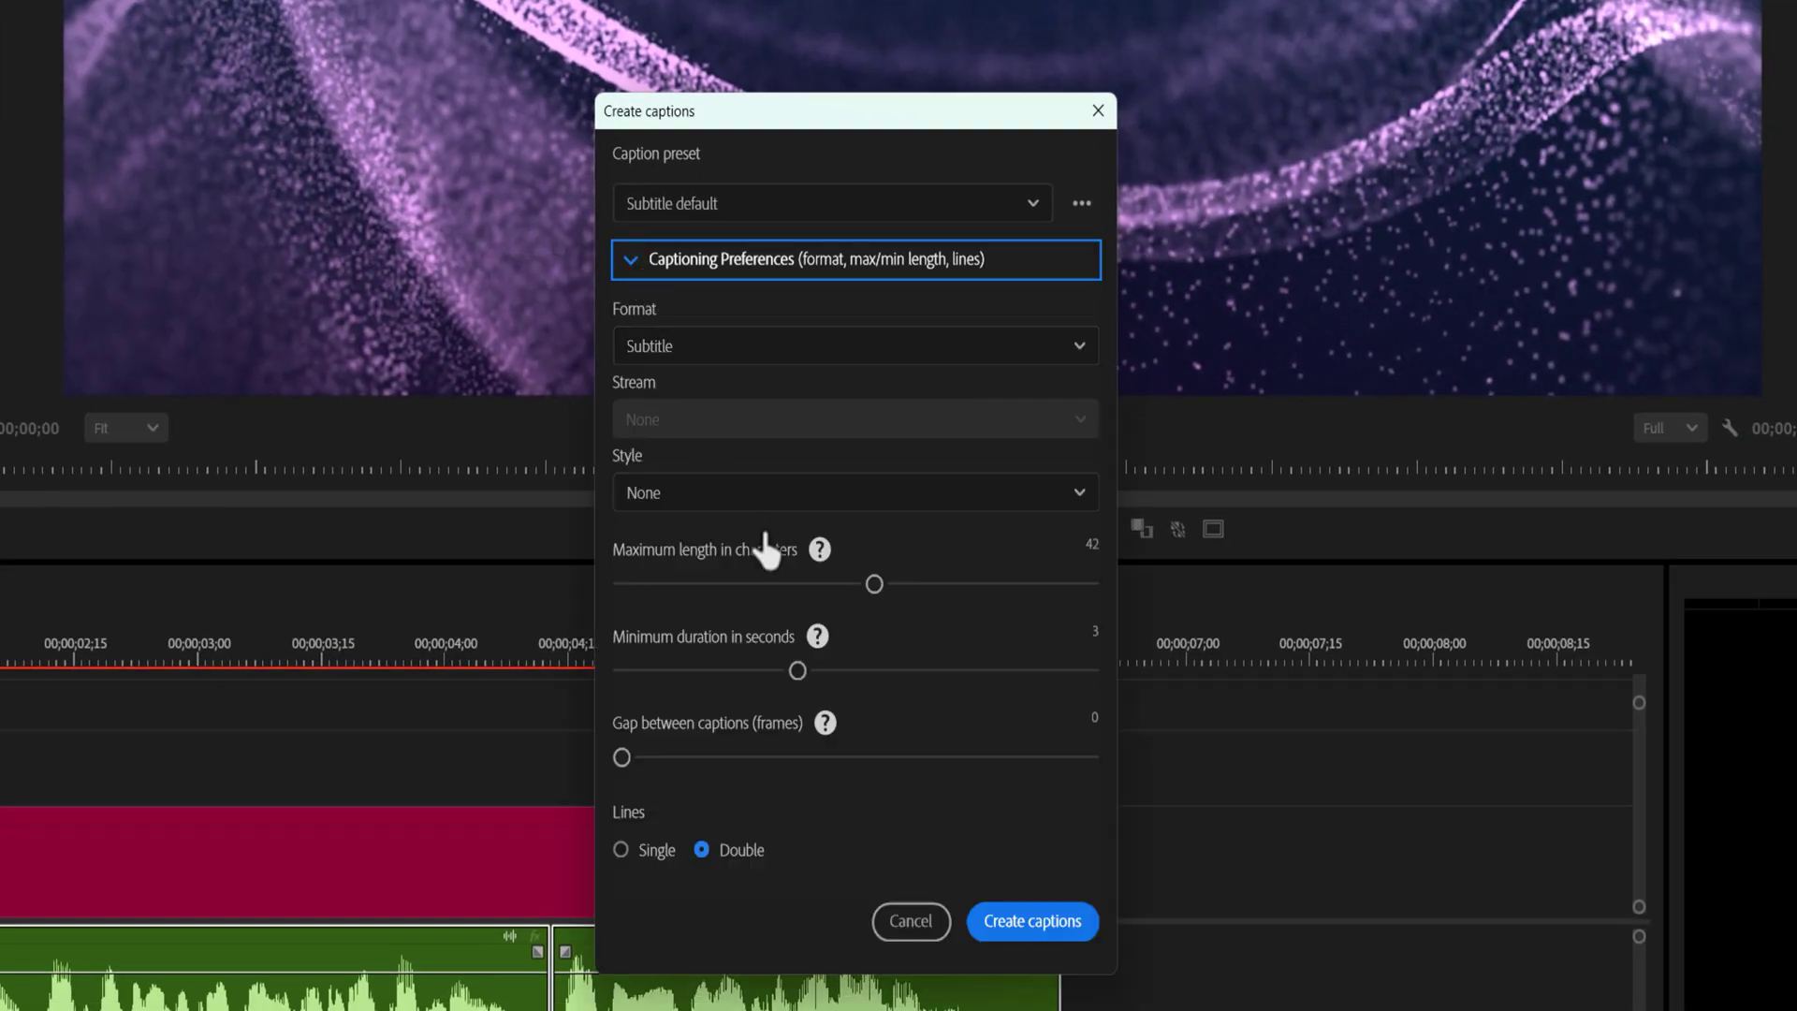
{"action": "left_click_drag", "start_coordinate": [797, 582], "coordinate": [811, 588]}
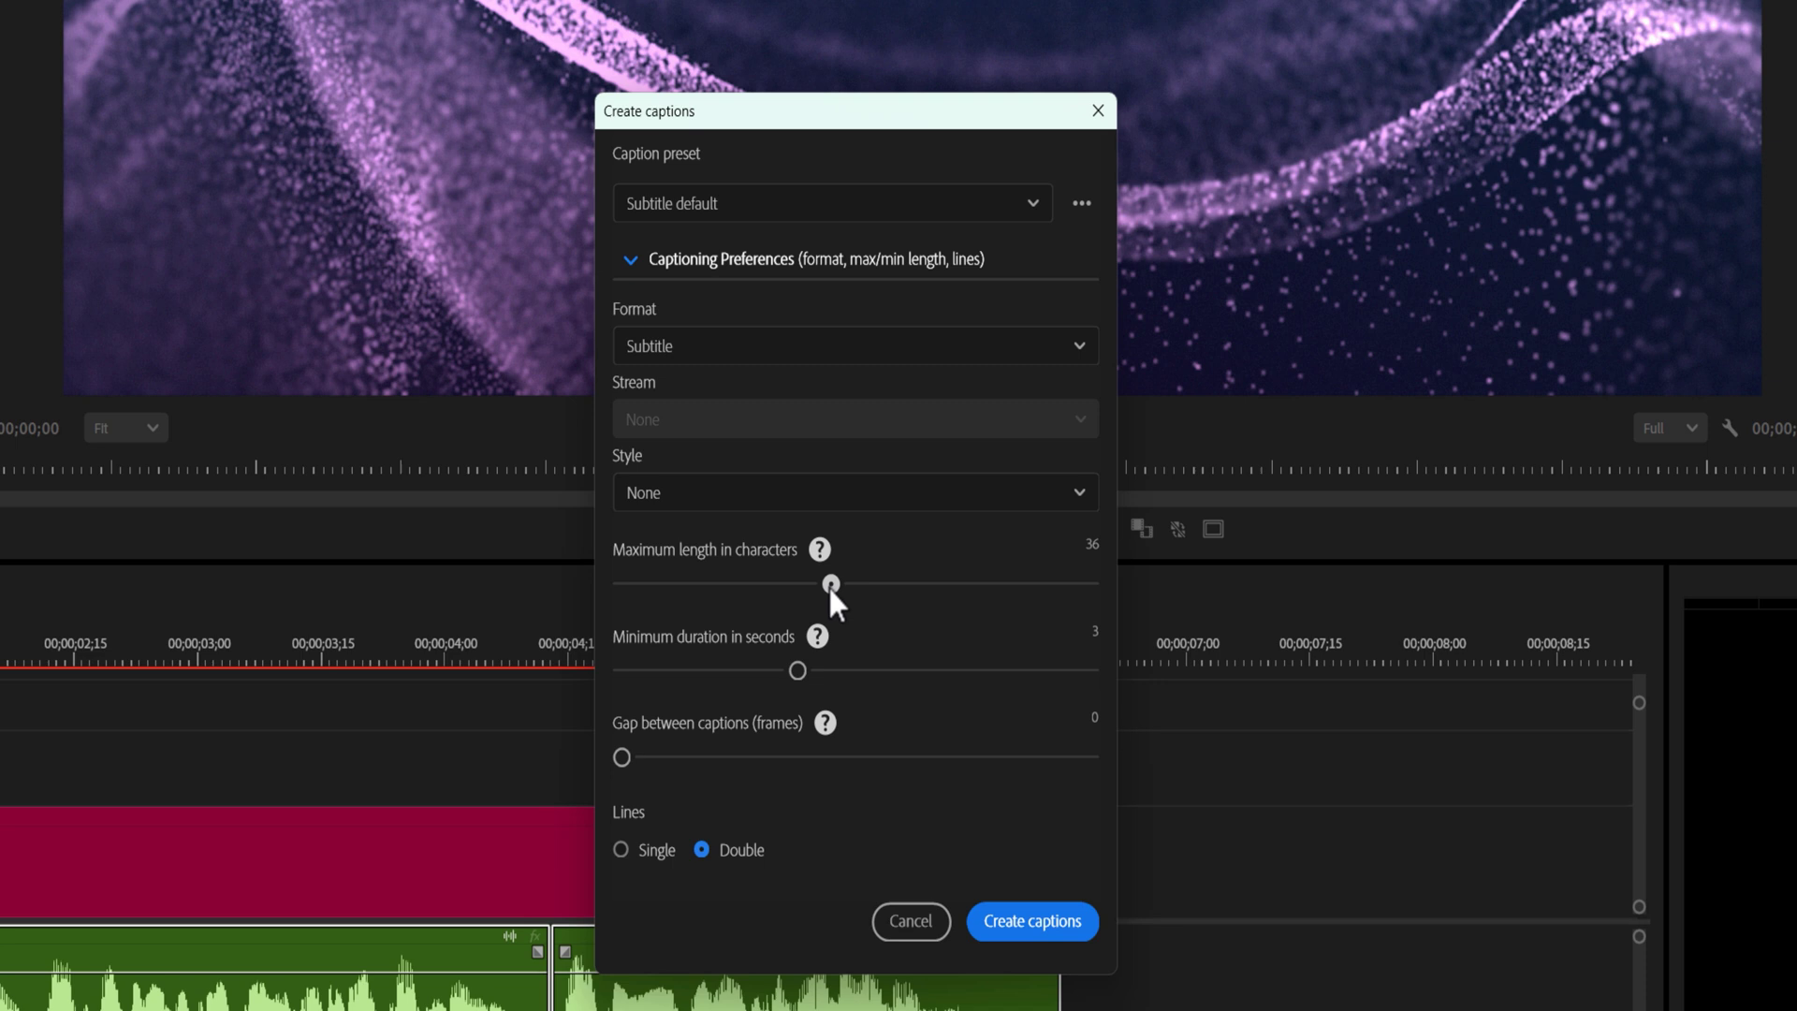
{"action": "left_click", "coordinate": [770, 666]}
{"action": "left_click", "coordinate": [1019, 936]}
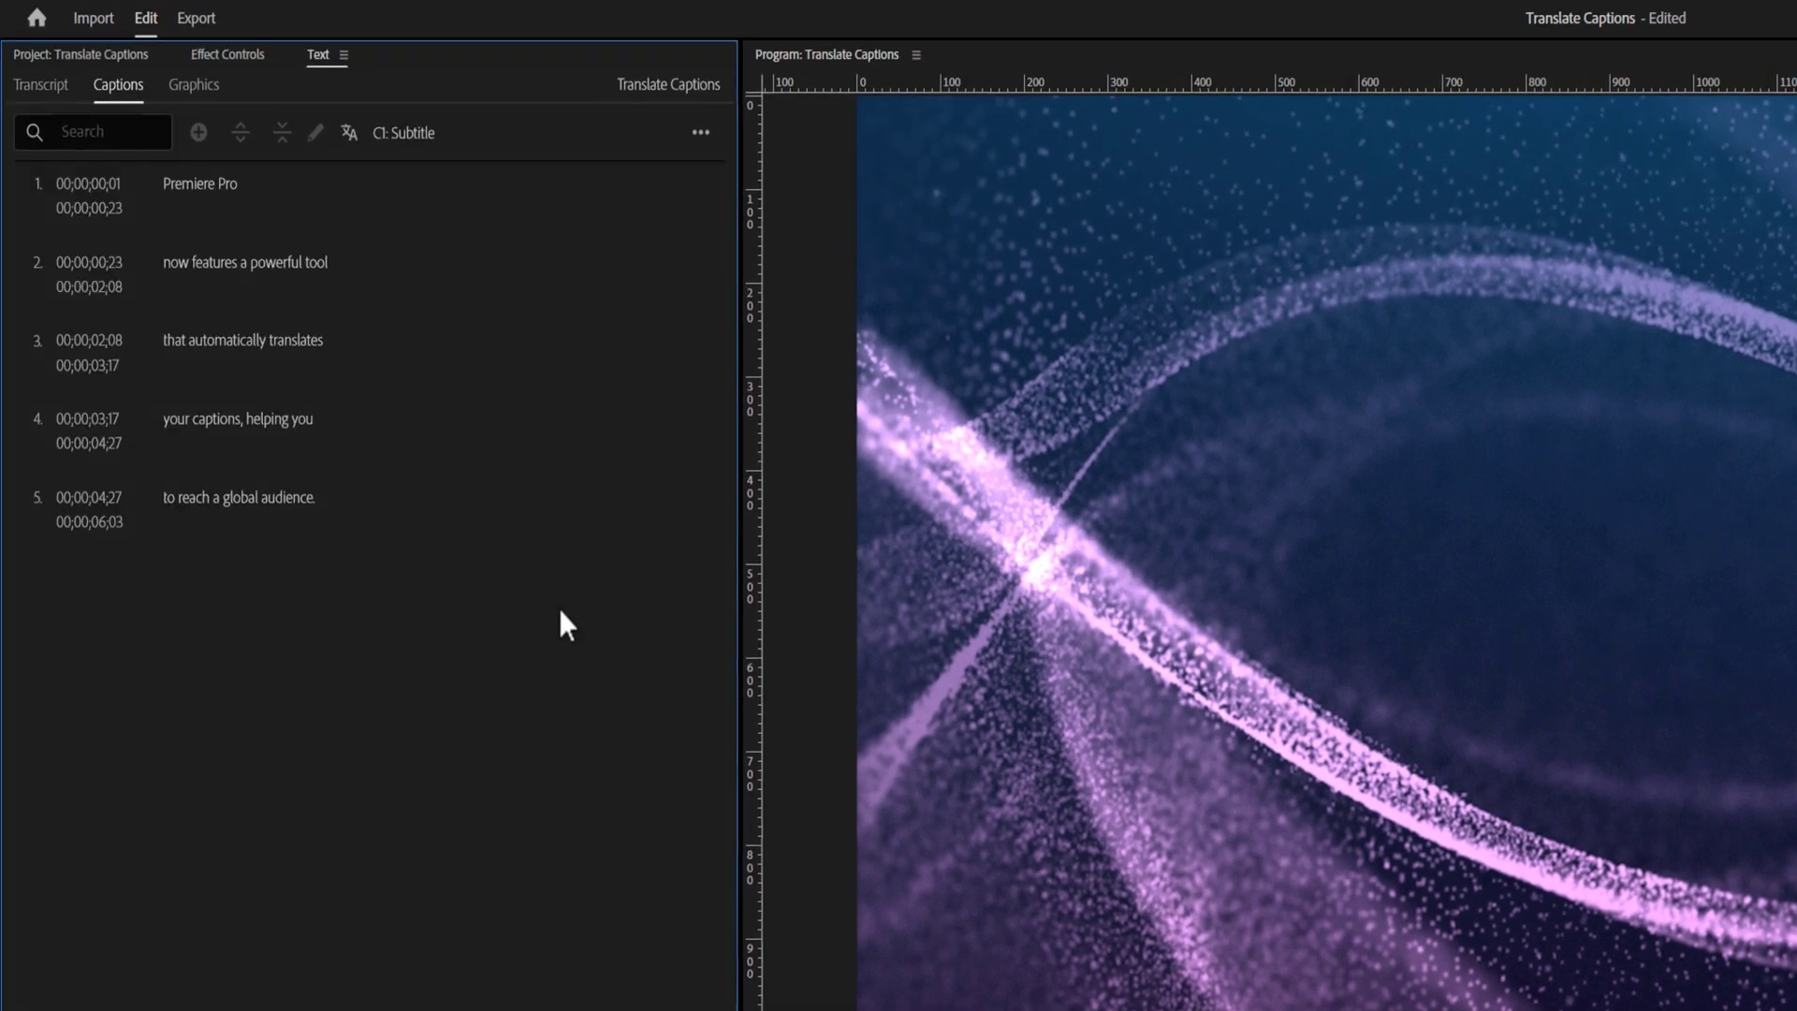
Keep English as the caption source and add Simplified Chinese and German (DE) as target languages.
{"action": "left_click", "coordinate": [350, 134]}
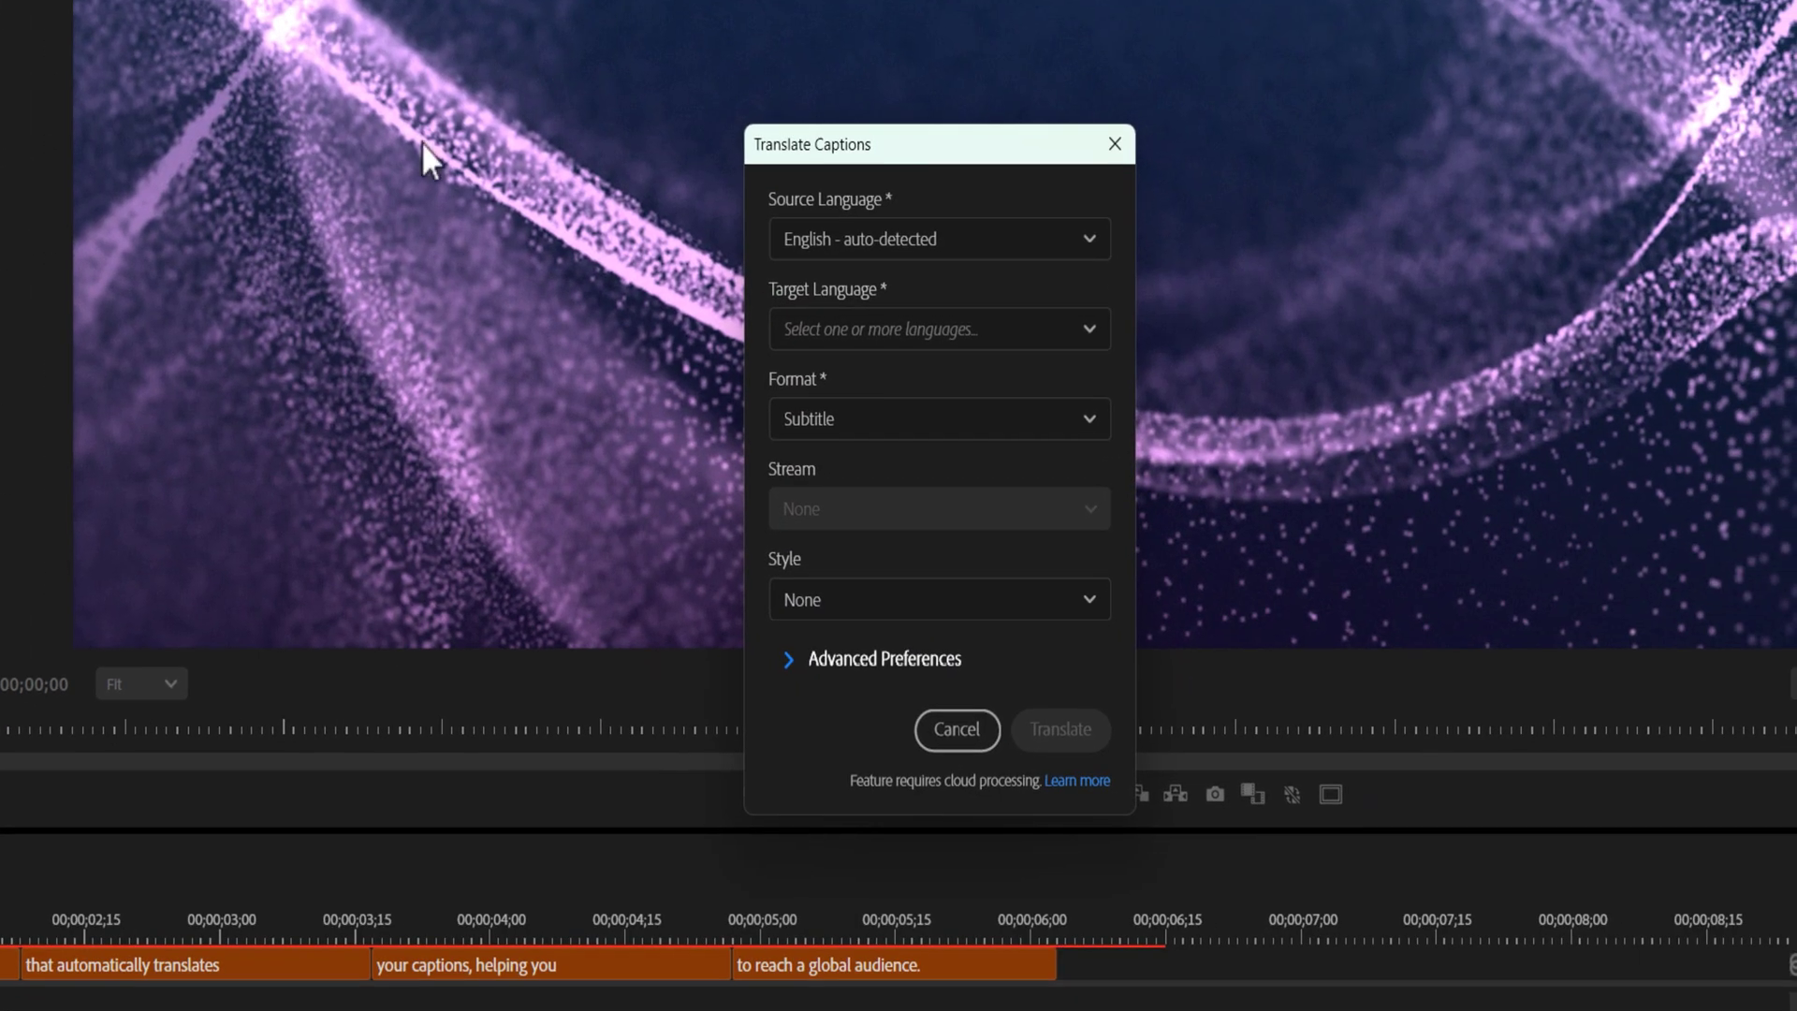
{"action": "left_click", "coordinate": [1002, 240]}
{"action": "left_click", "coordinate": [923, 298]}
{"action": "left_click", "coordinate": [984, 330]}
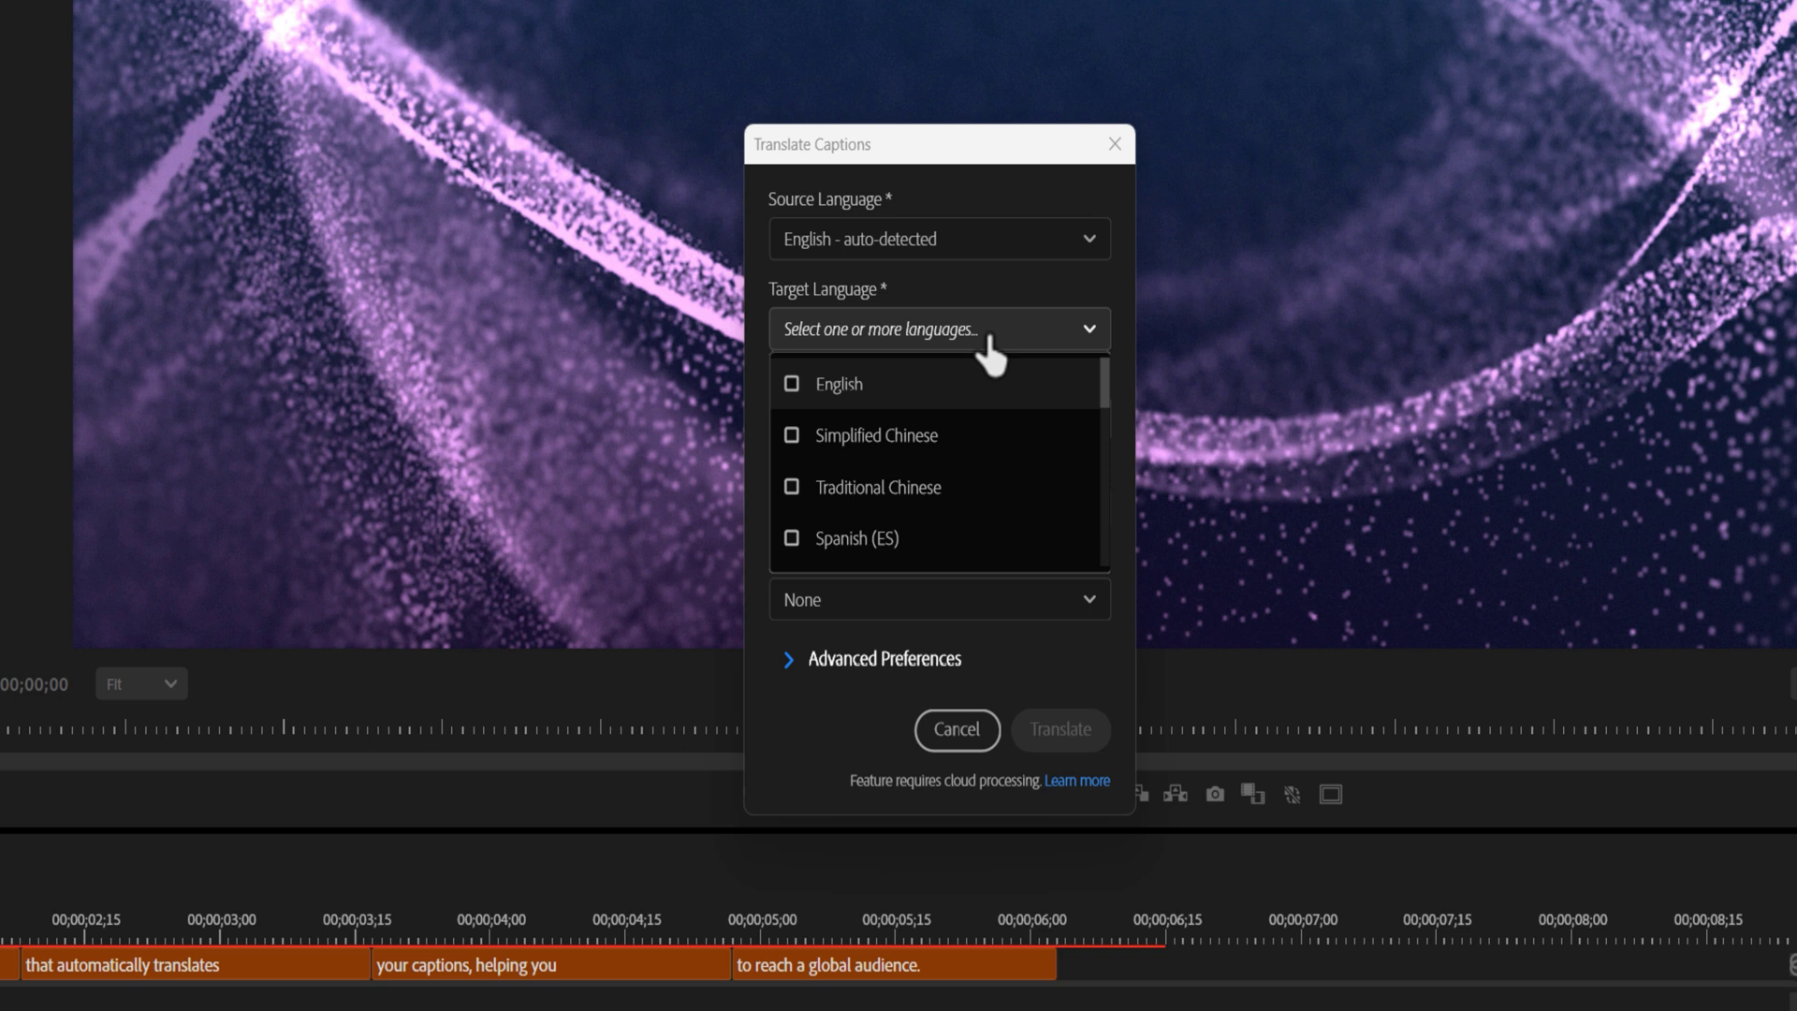
{"action": "left_click", "coordinate": [884, 432]}
{"action": "scroll", "coordinate": [884, 432], "scroll_direction": "down", "scroll_amount": 3}
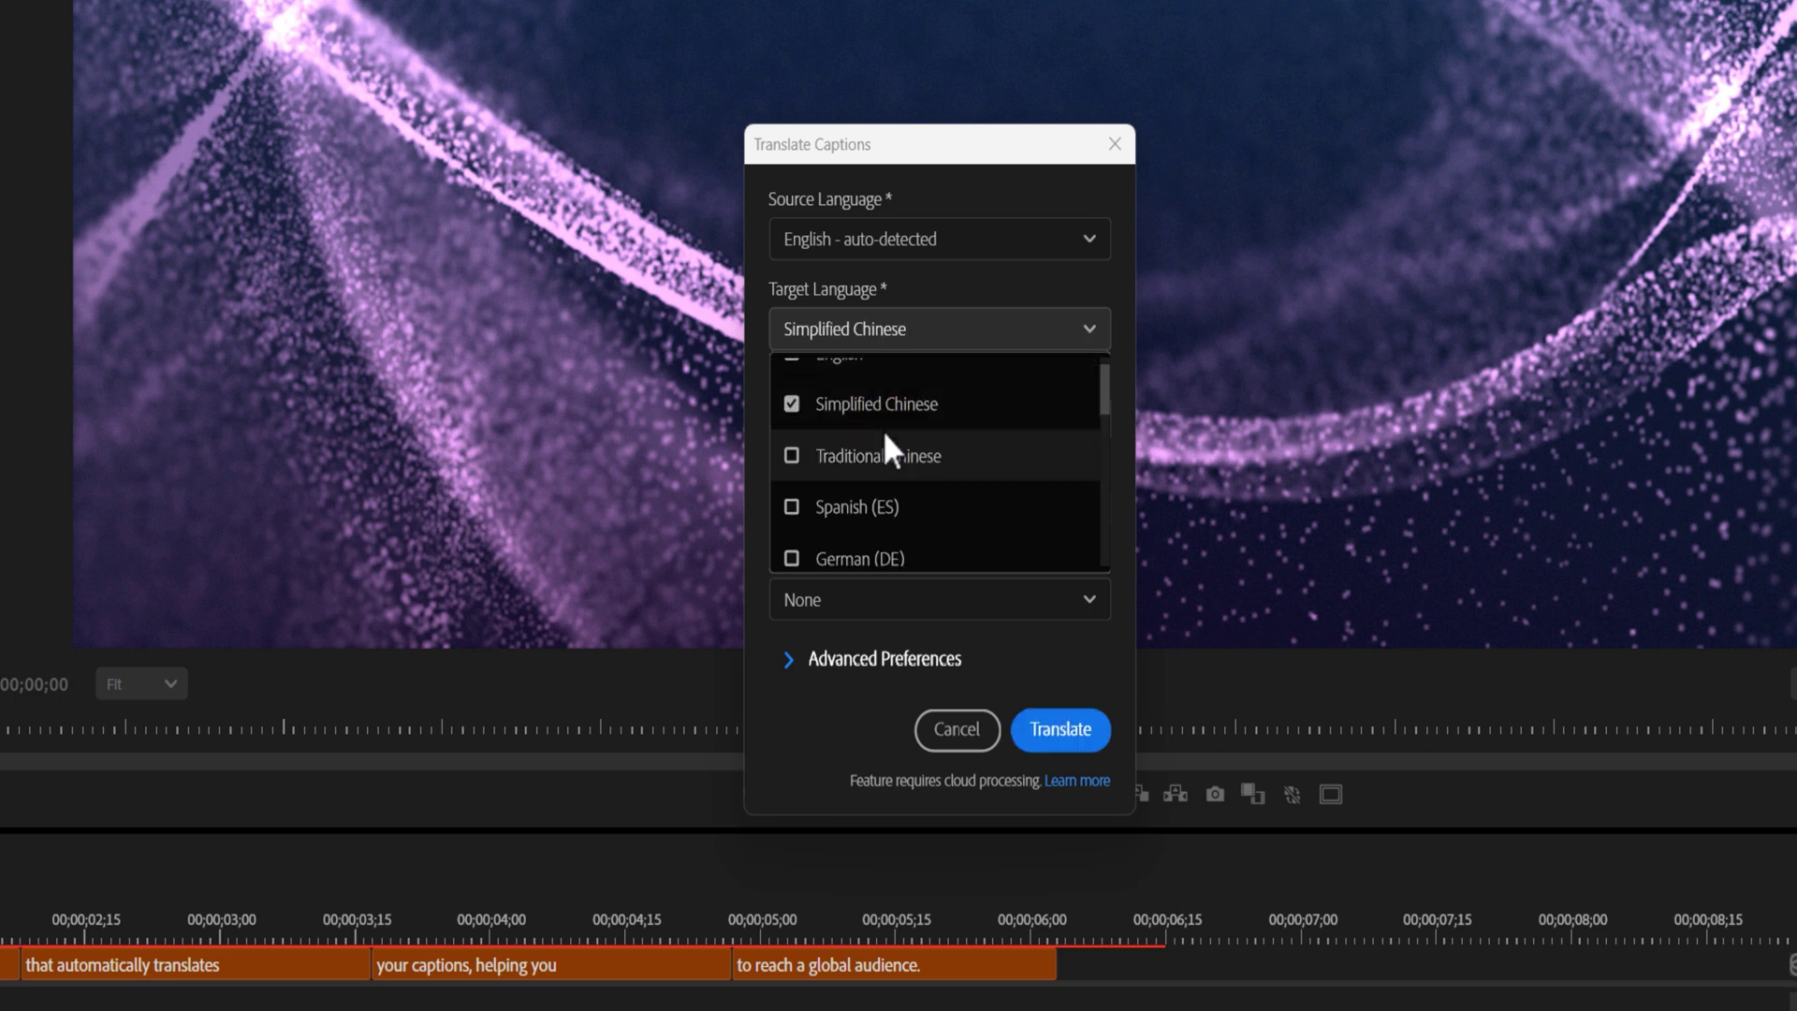
{"action": "left_click", "coordinate": [858, 496]}
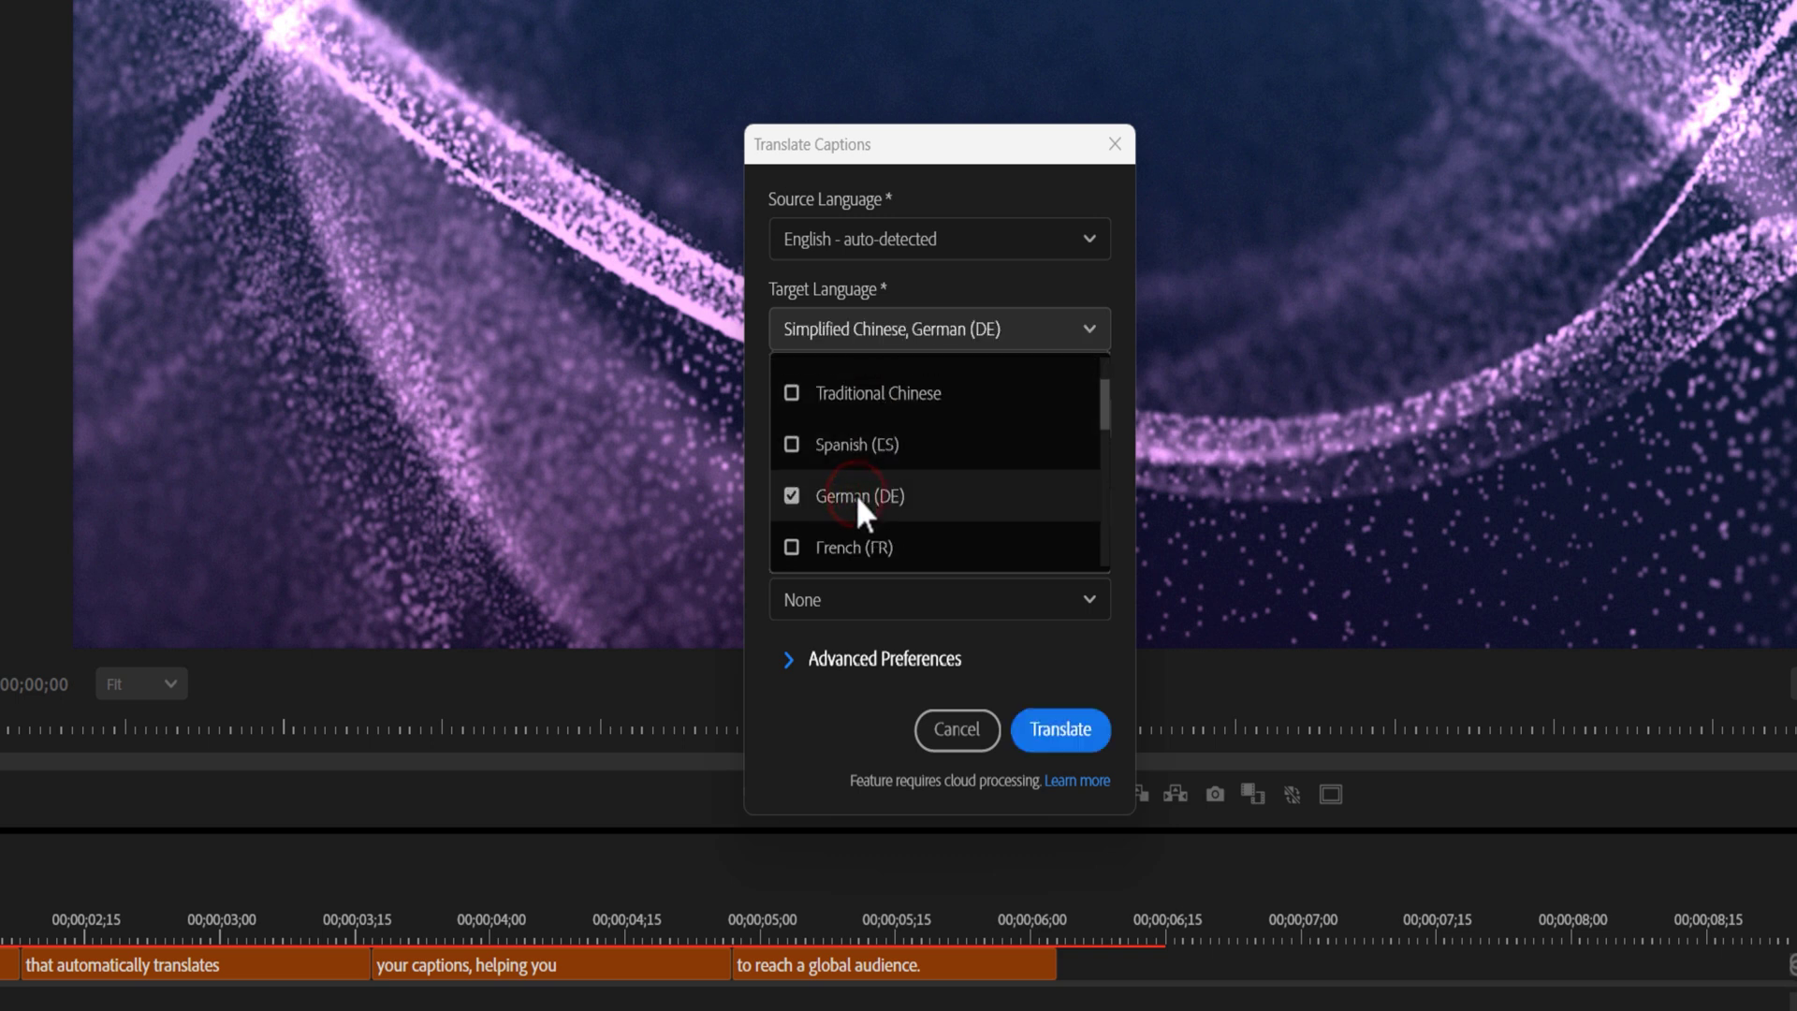
{"action": "left_click", "coordinate": [844, 709]}
Set a 20-character maximum length and single-line captions, then run the translation.
{"action": "left_click", "coordinate": [802, 661]}
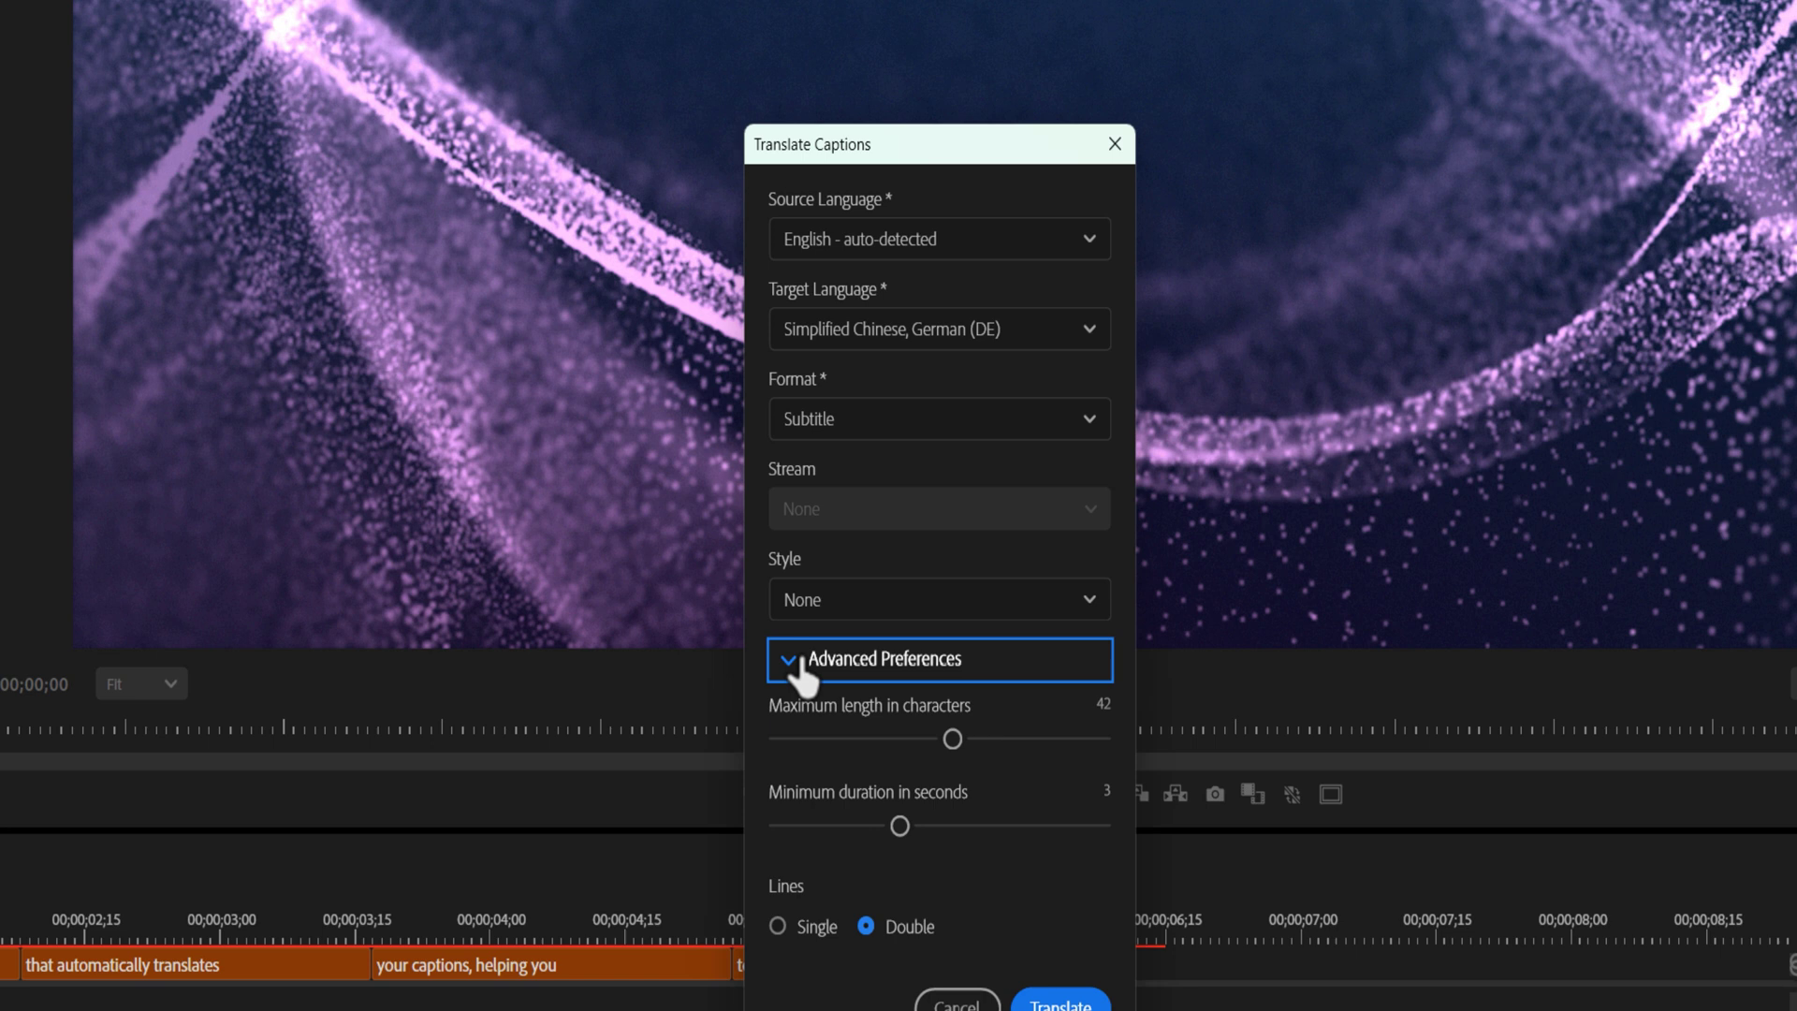
{"action": "left_click", "coordinate": [842, 739]}
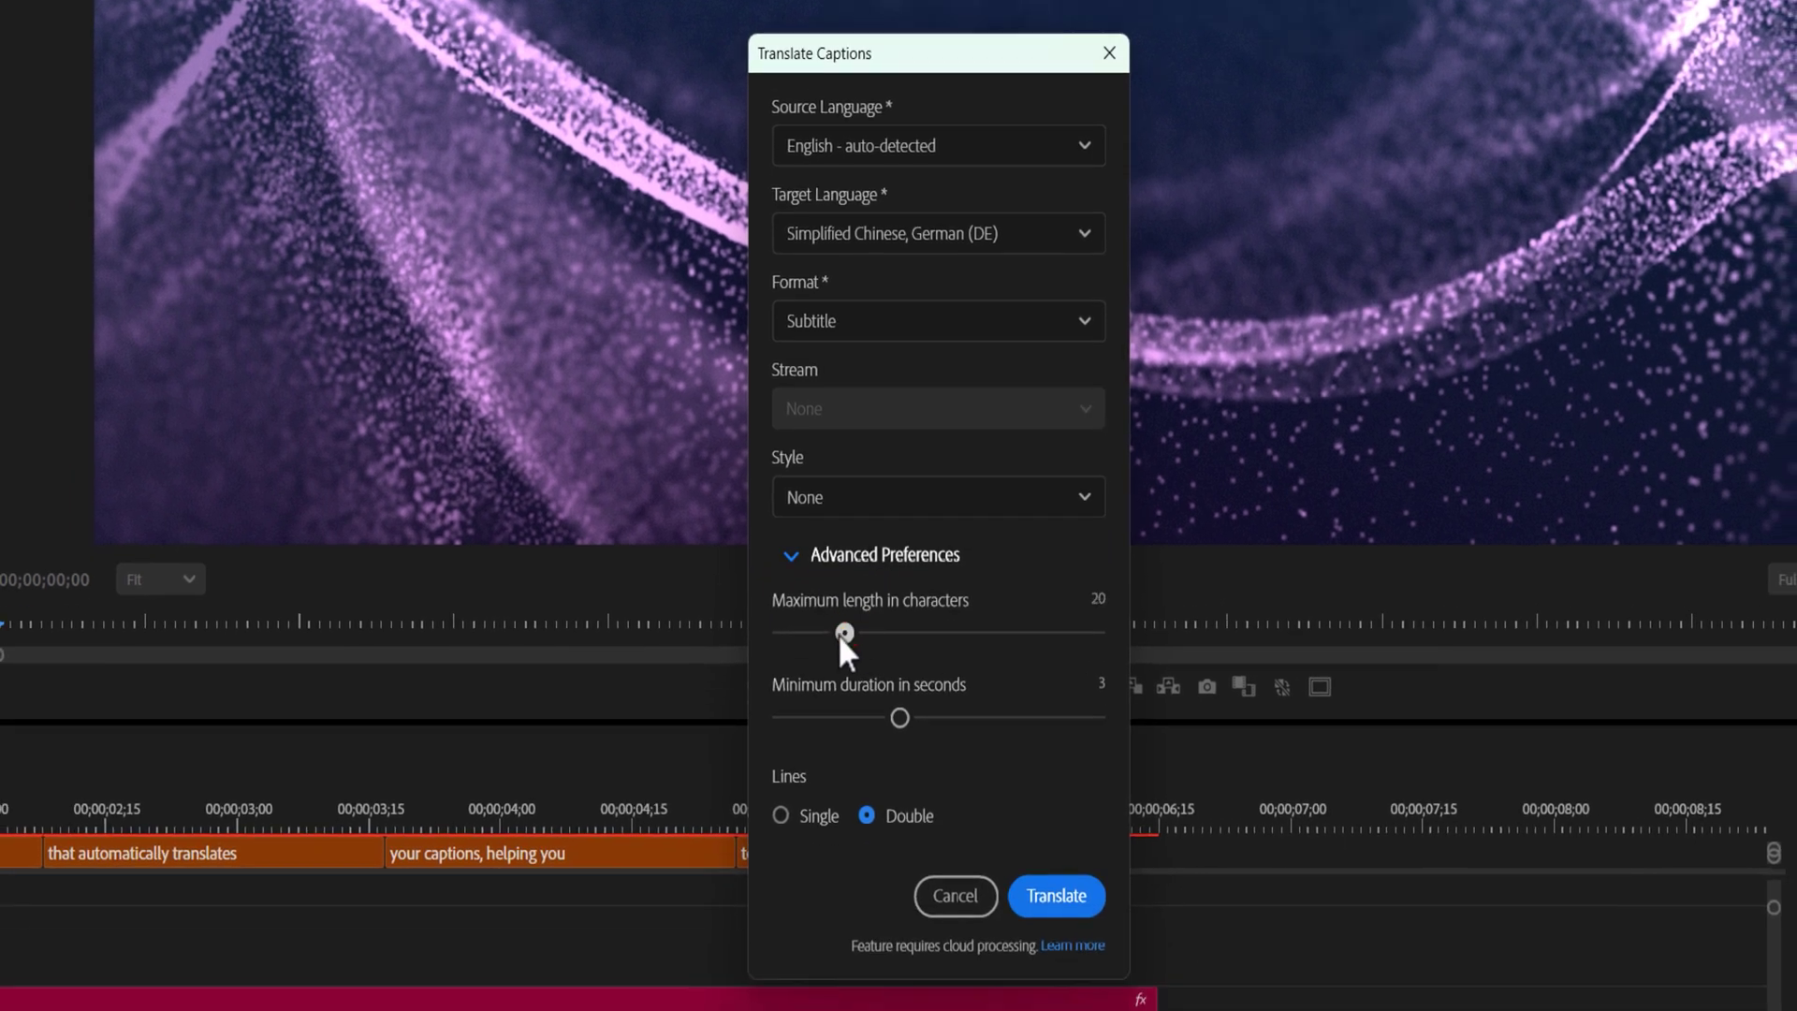
{"action": "left_click_drag", "start_coordinate": [806, 717], "coordinate": [747, 716]}
{"action": "left_click", "coordinate": [781, 815]}
{"action": "left_click", "coordinate": [1059, 897]}
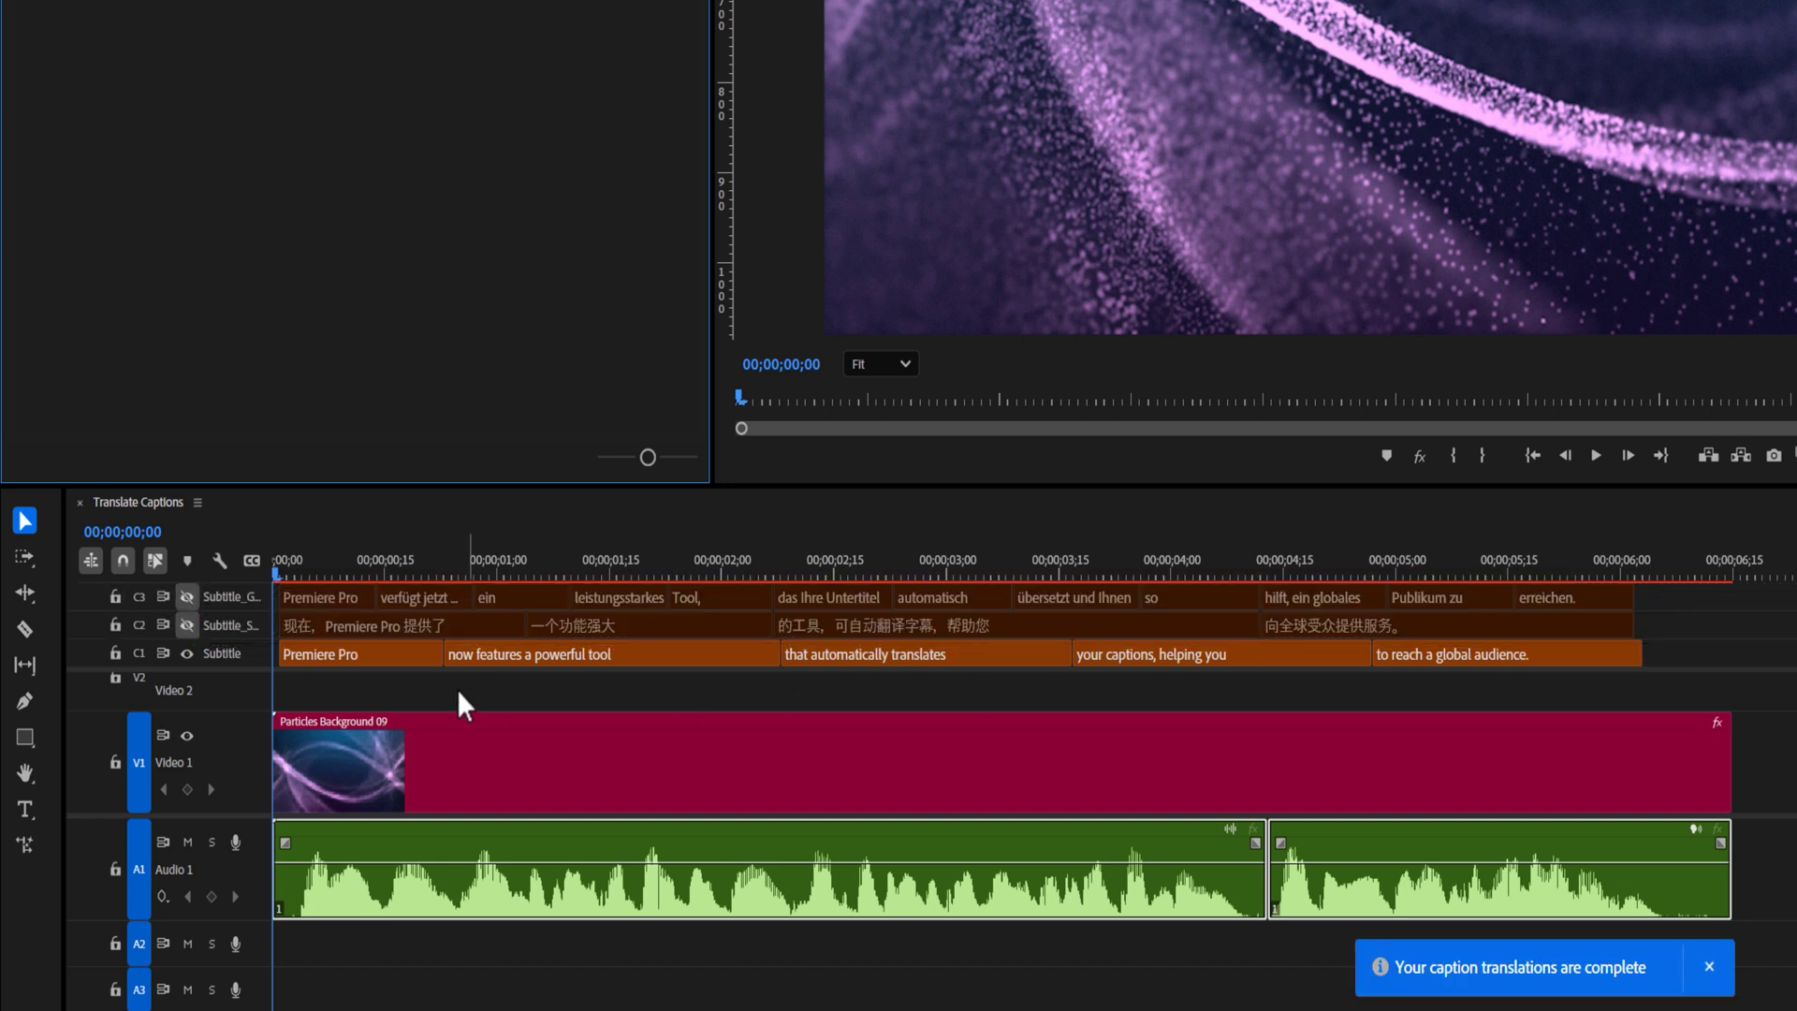
Show the Chinese caption track, hide the English one, and play the sequence.
{"action": "left_click", "coordinate": [187, 625]}
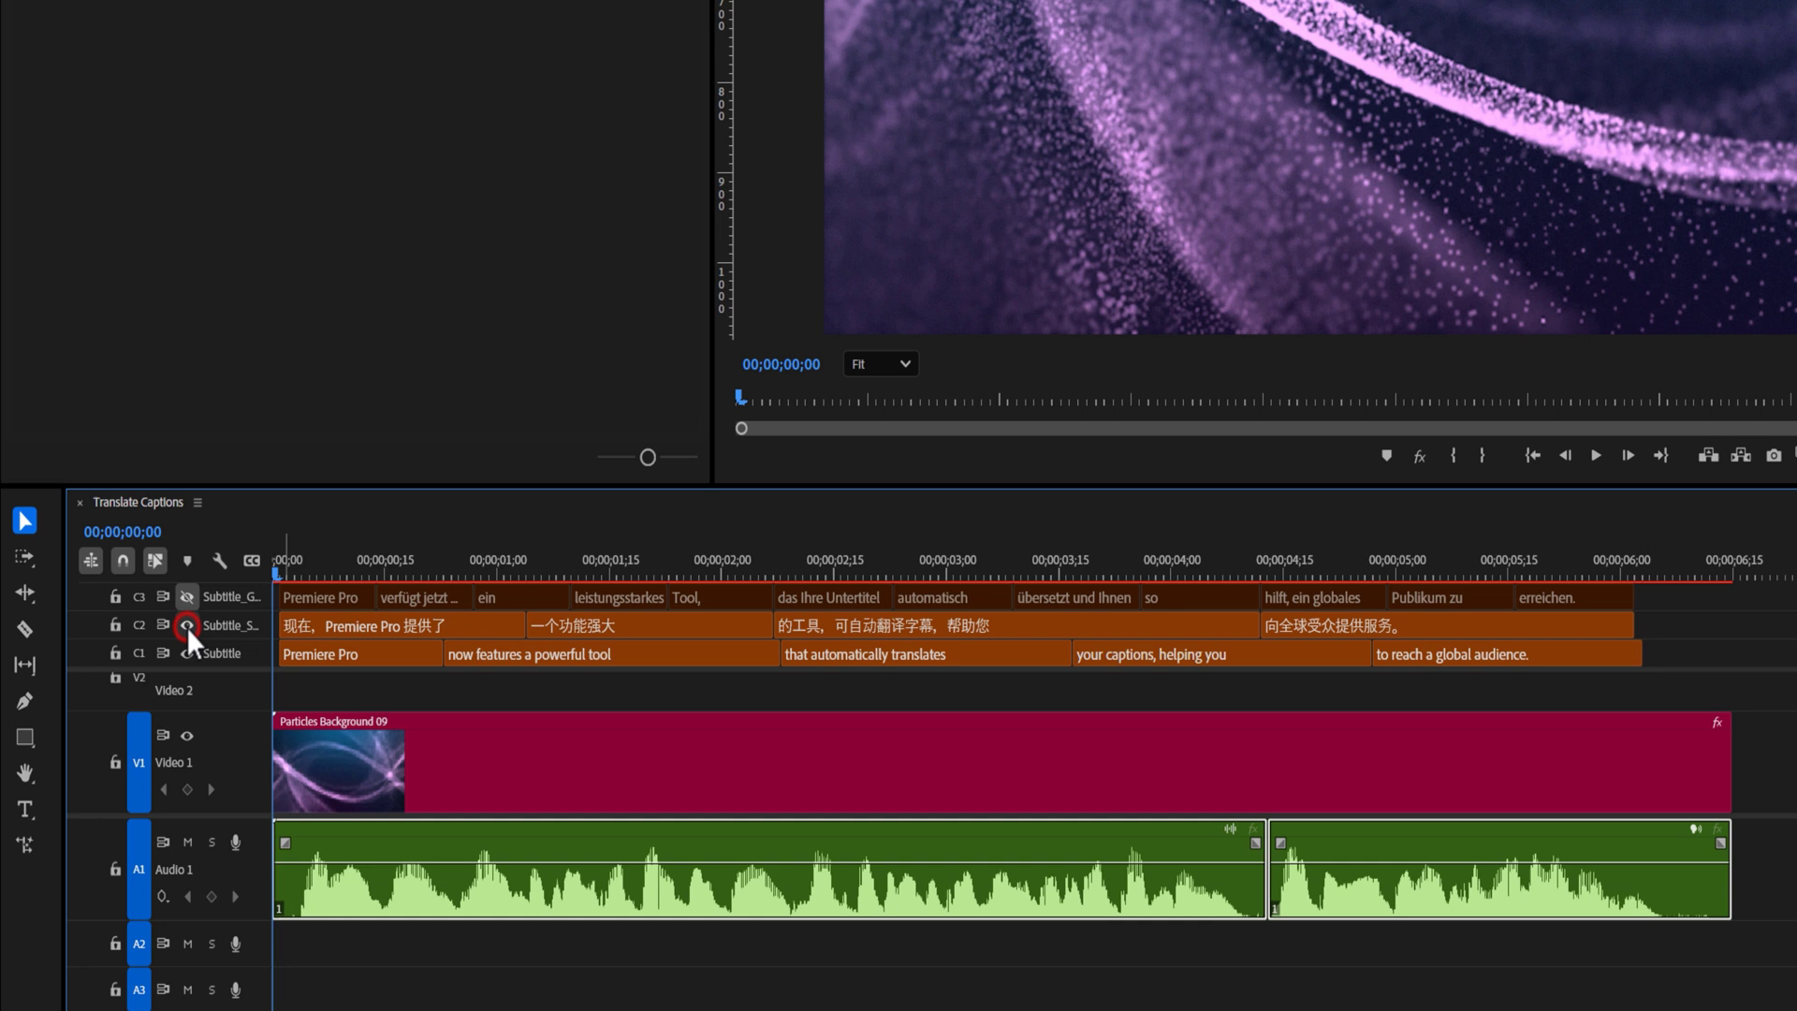
{"action": "left_click", "coordinate": [187, 653]}
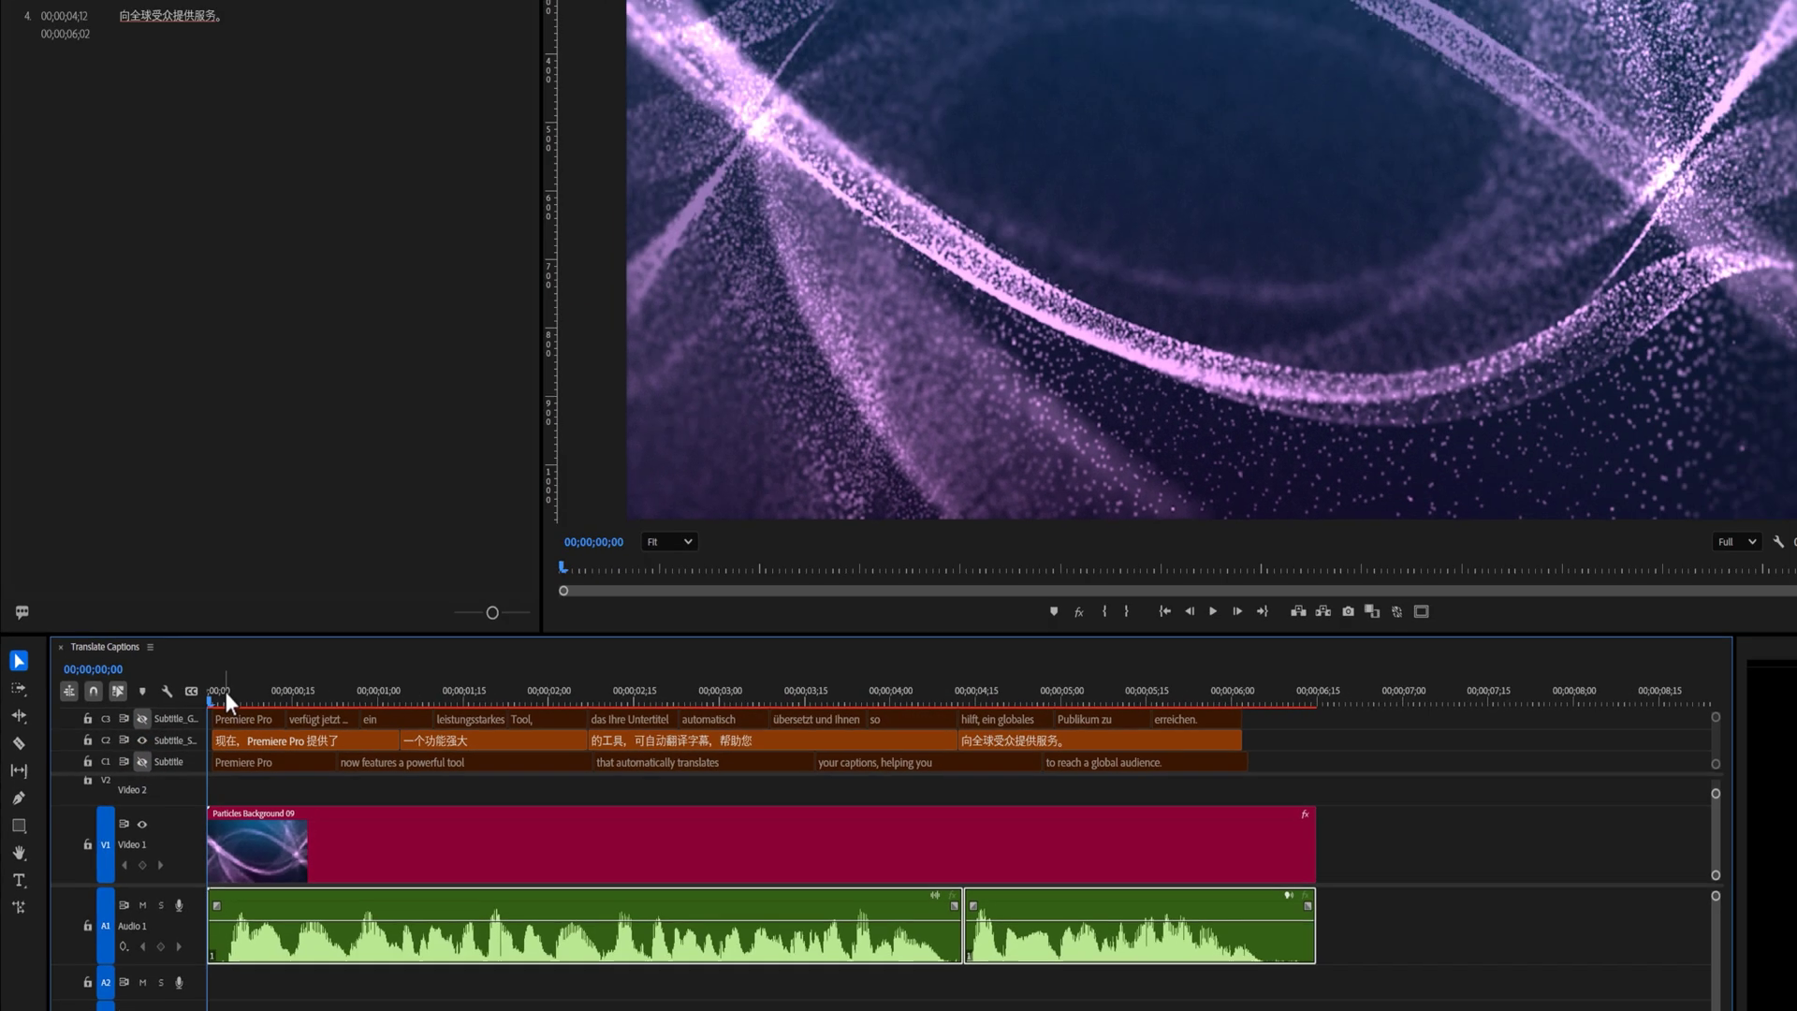
{"action": "key", "text": "space"}
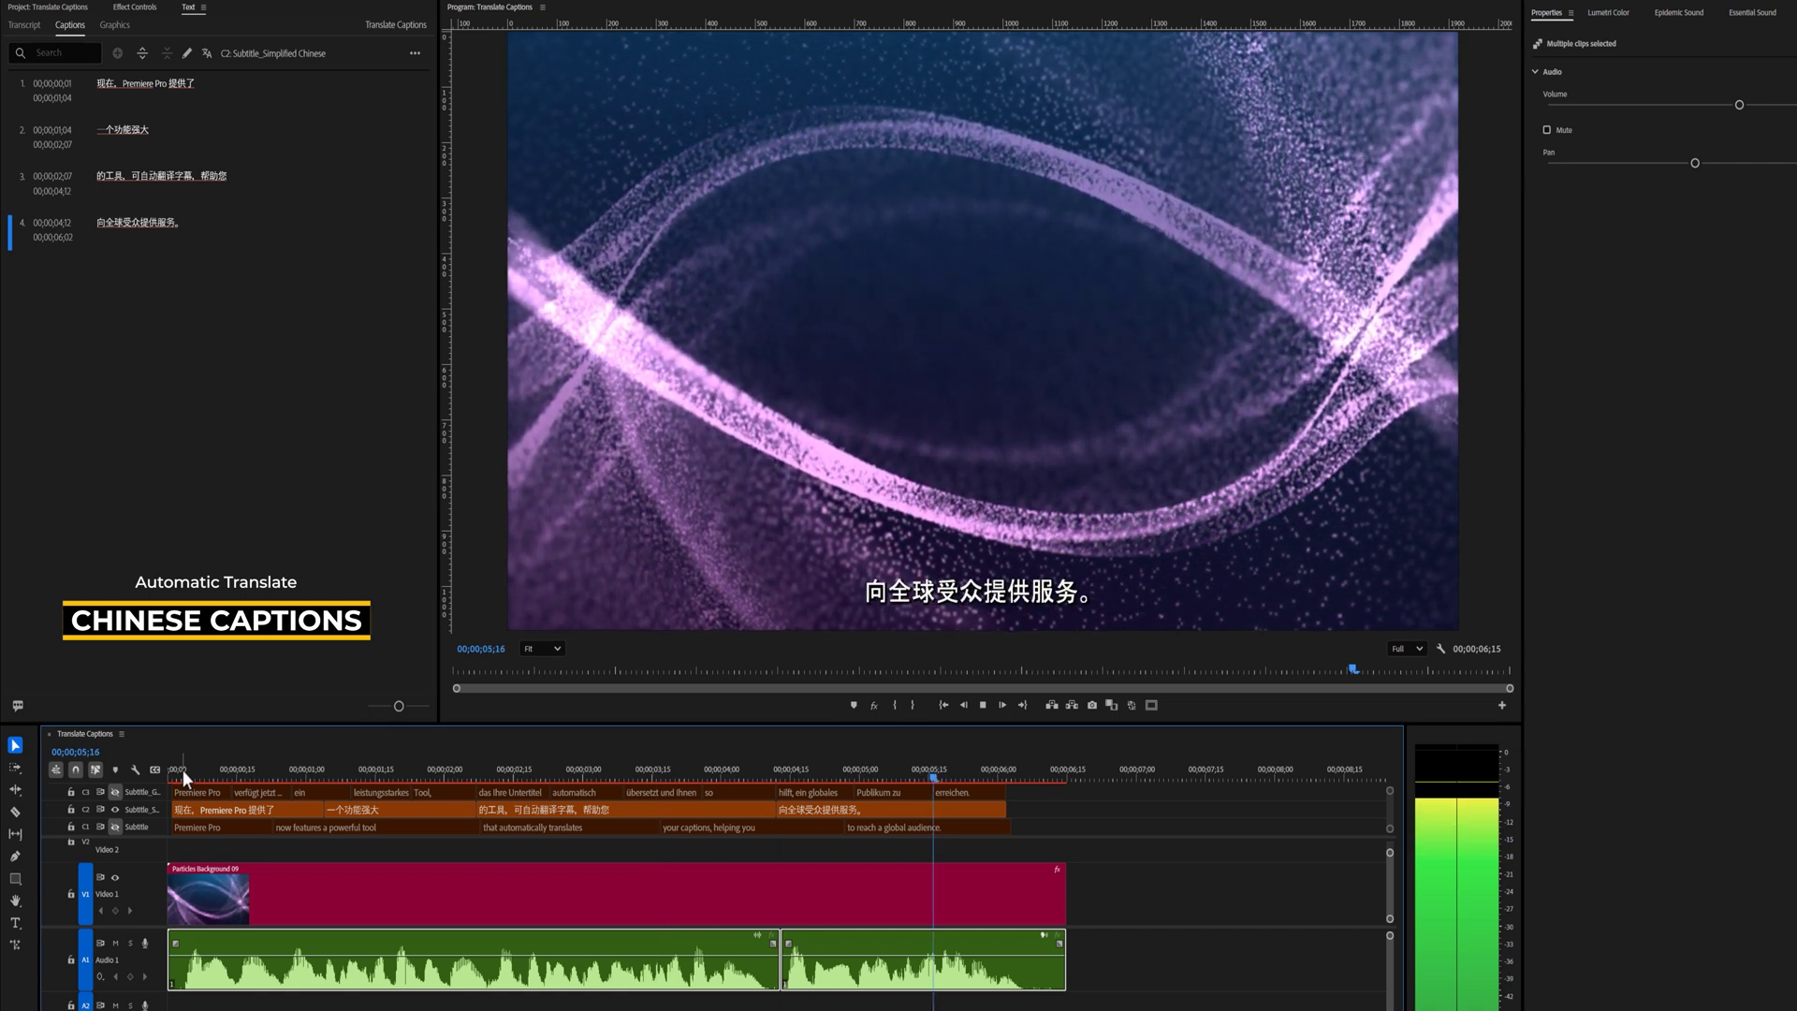
{"action": "key", "text": "space"}
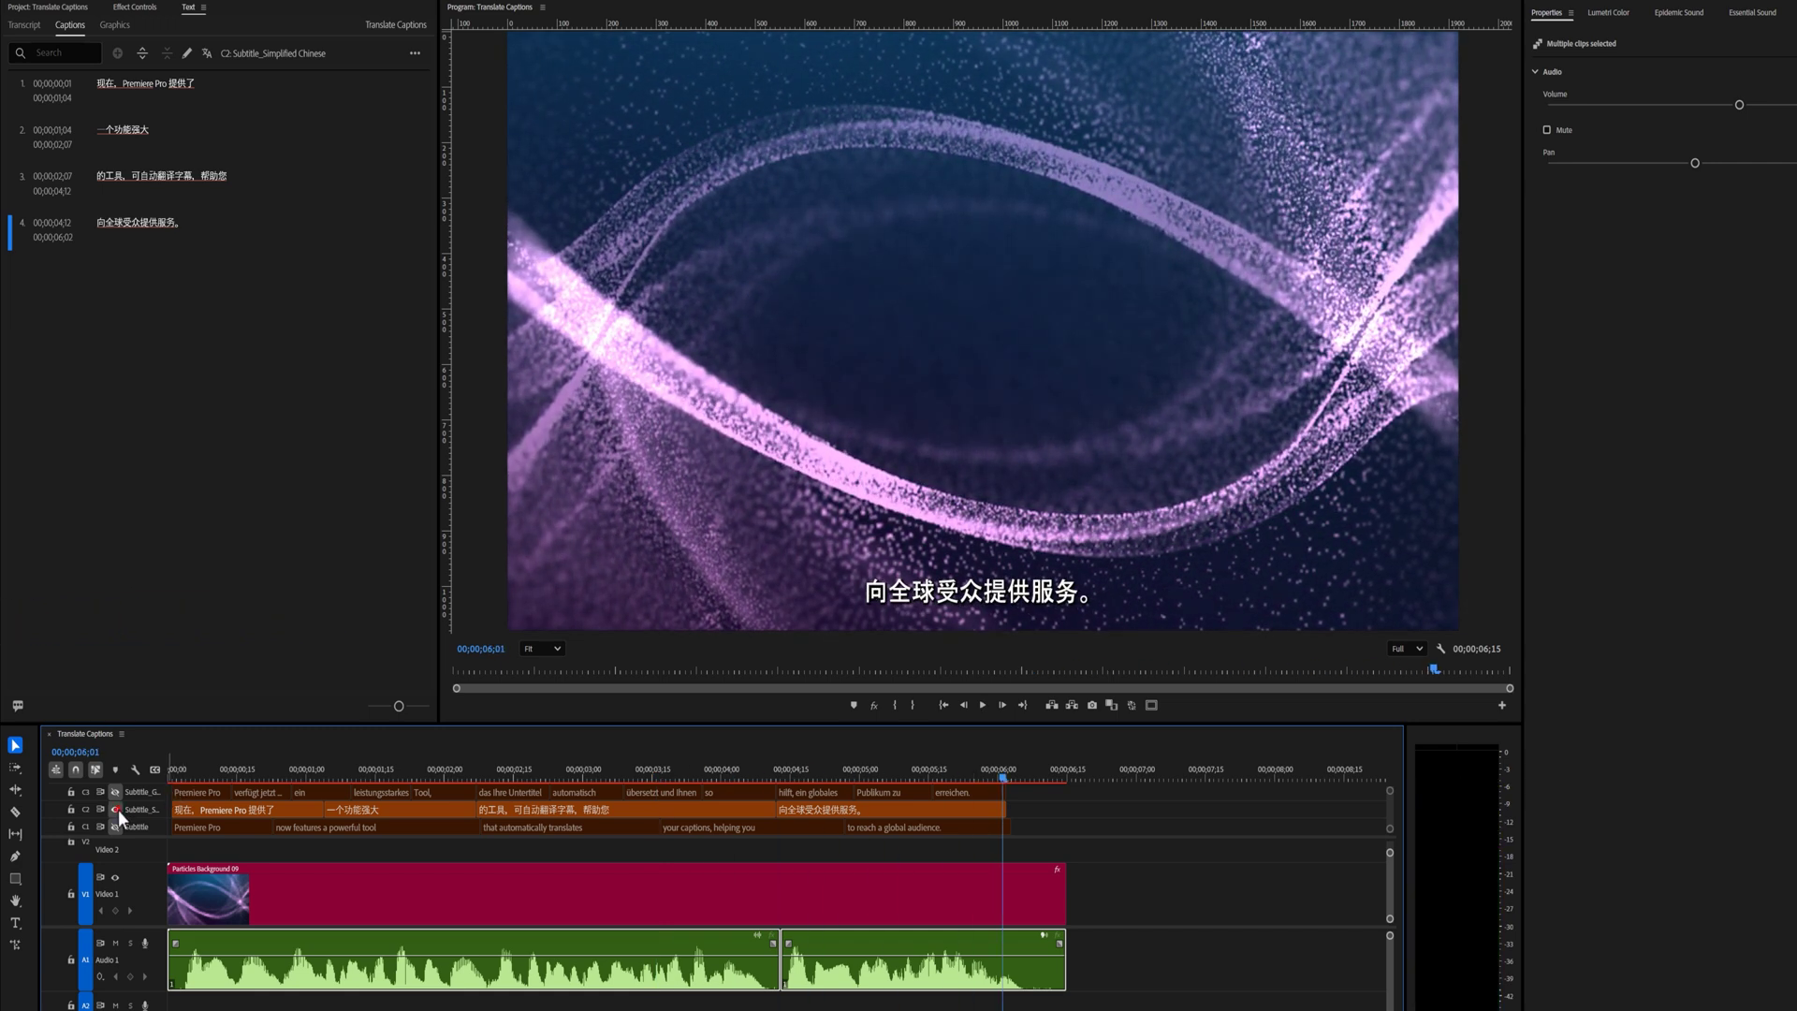
Swap to the German caption track and replay the sequence from the start.
{"action": "left_click", "coordinate": [115, 810]}
{"action": "left_click", "coordinate": [115, 792]}
{"action": "key", "text": "Home"}
{"action": "key", "text": "space"}
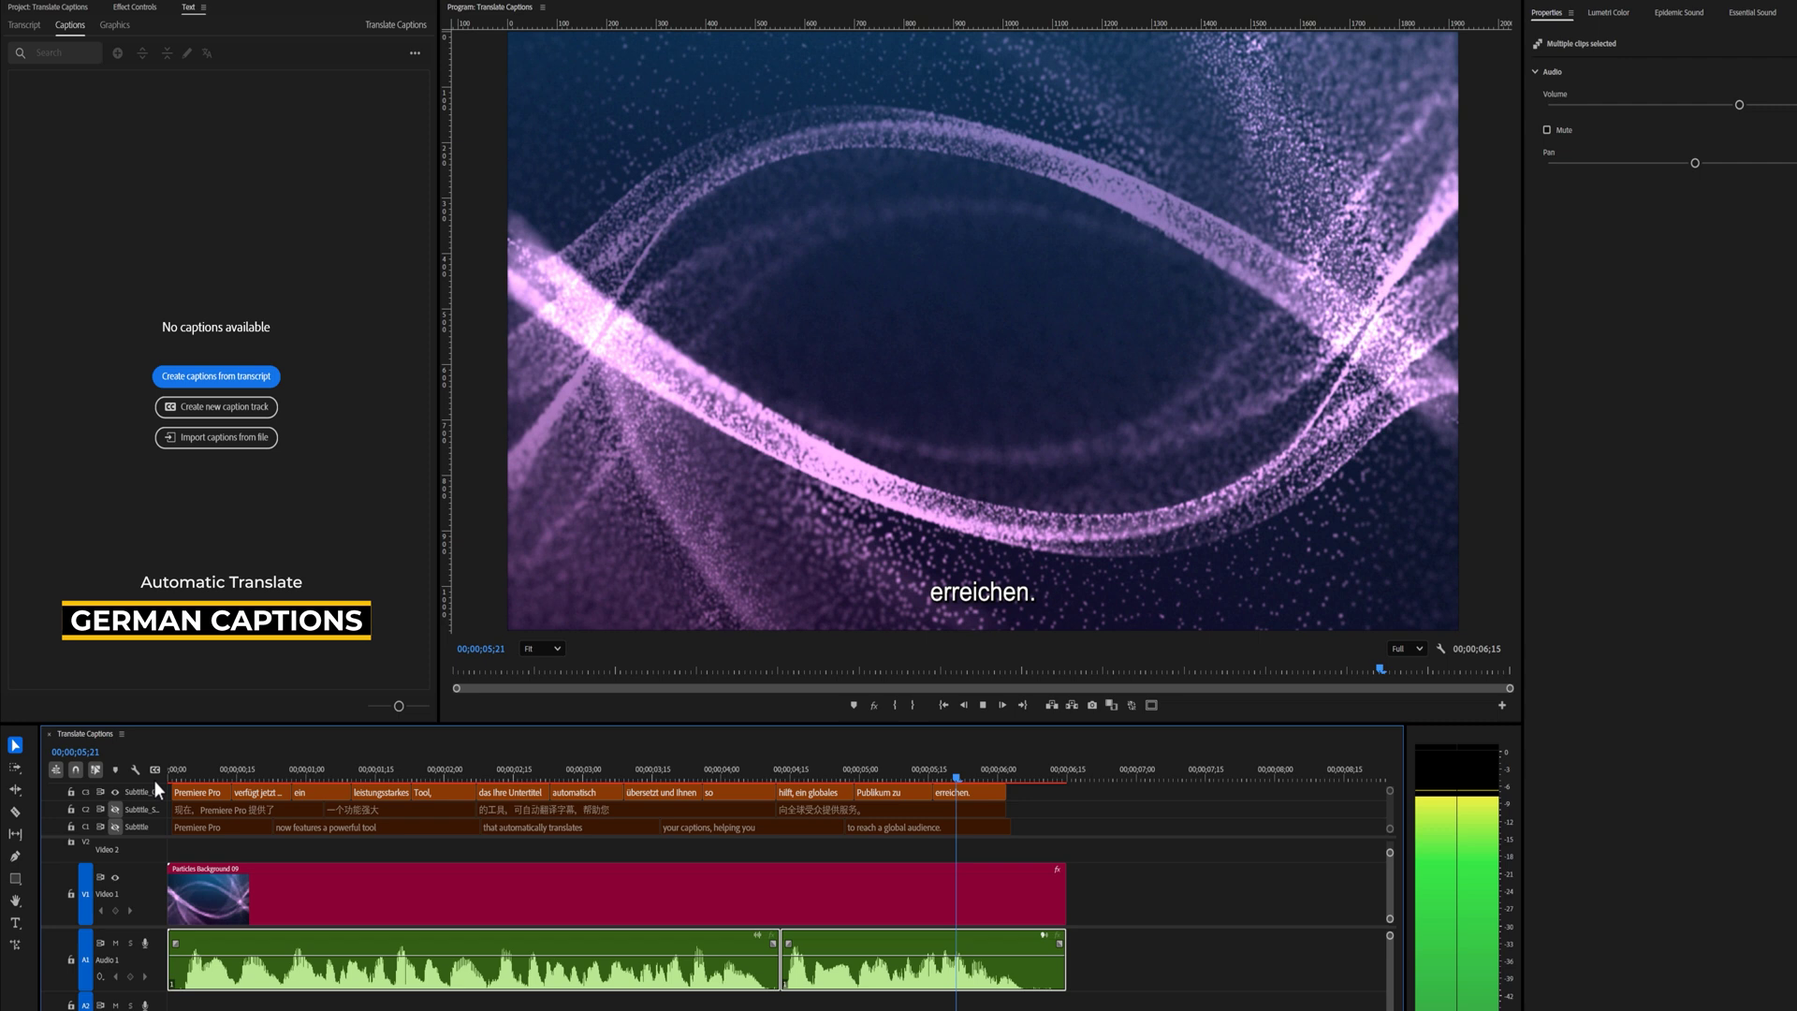
Stop playback, hide the German captions, and show the English and Chinese caption tracks.
{"action": "key", "text": "space"}
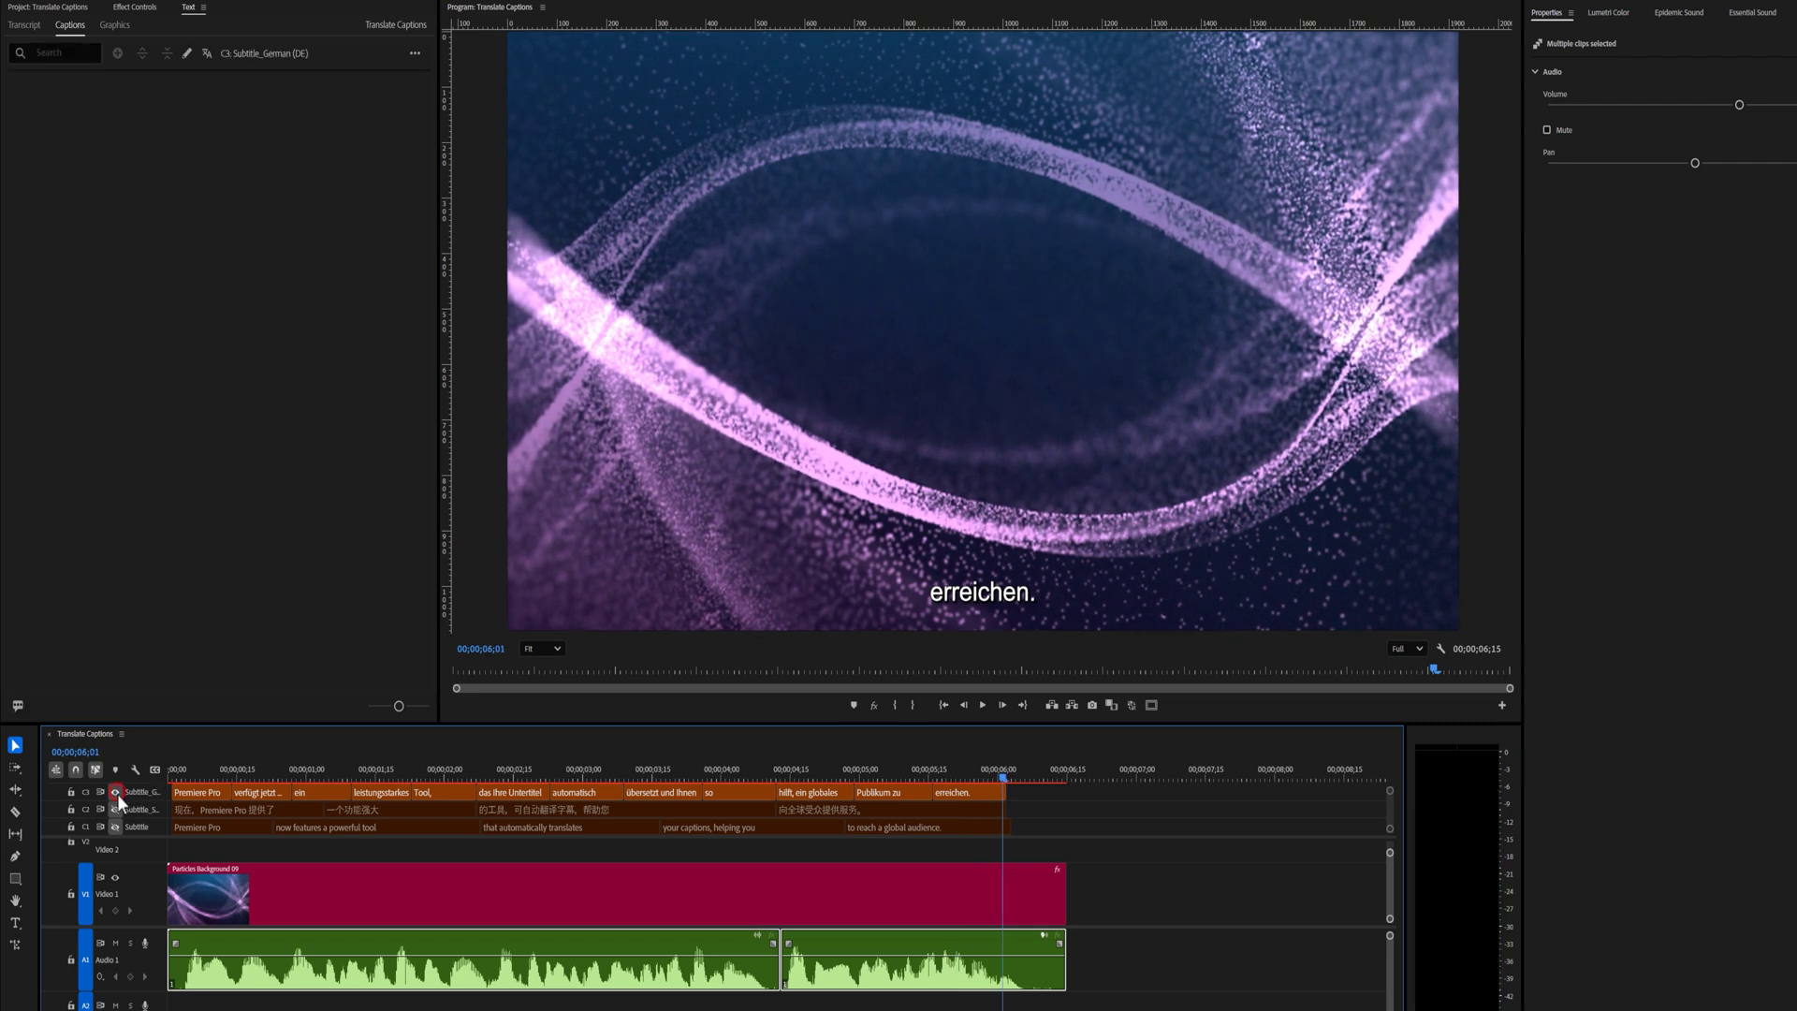
{"action": "left_click", "coordinate": [115, 791]}
{"action": "left_click", "coordinate": [115, 827]}
{"action": "left_click", "coordinate": [116, 810]}
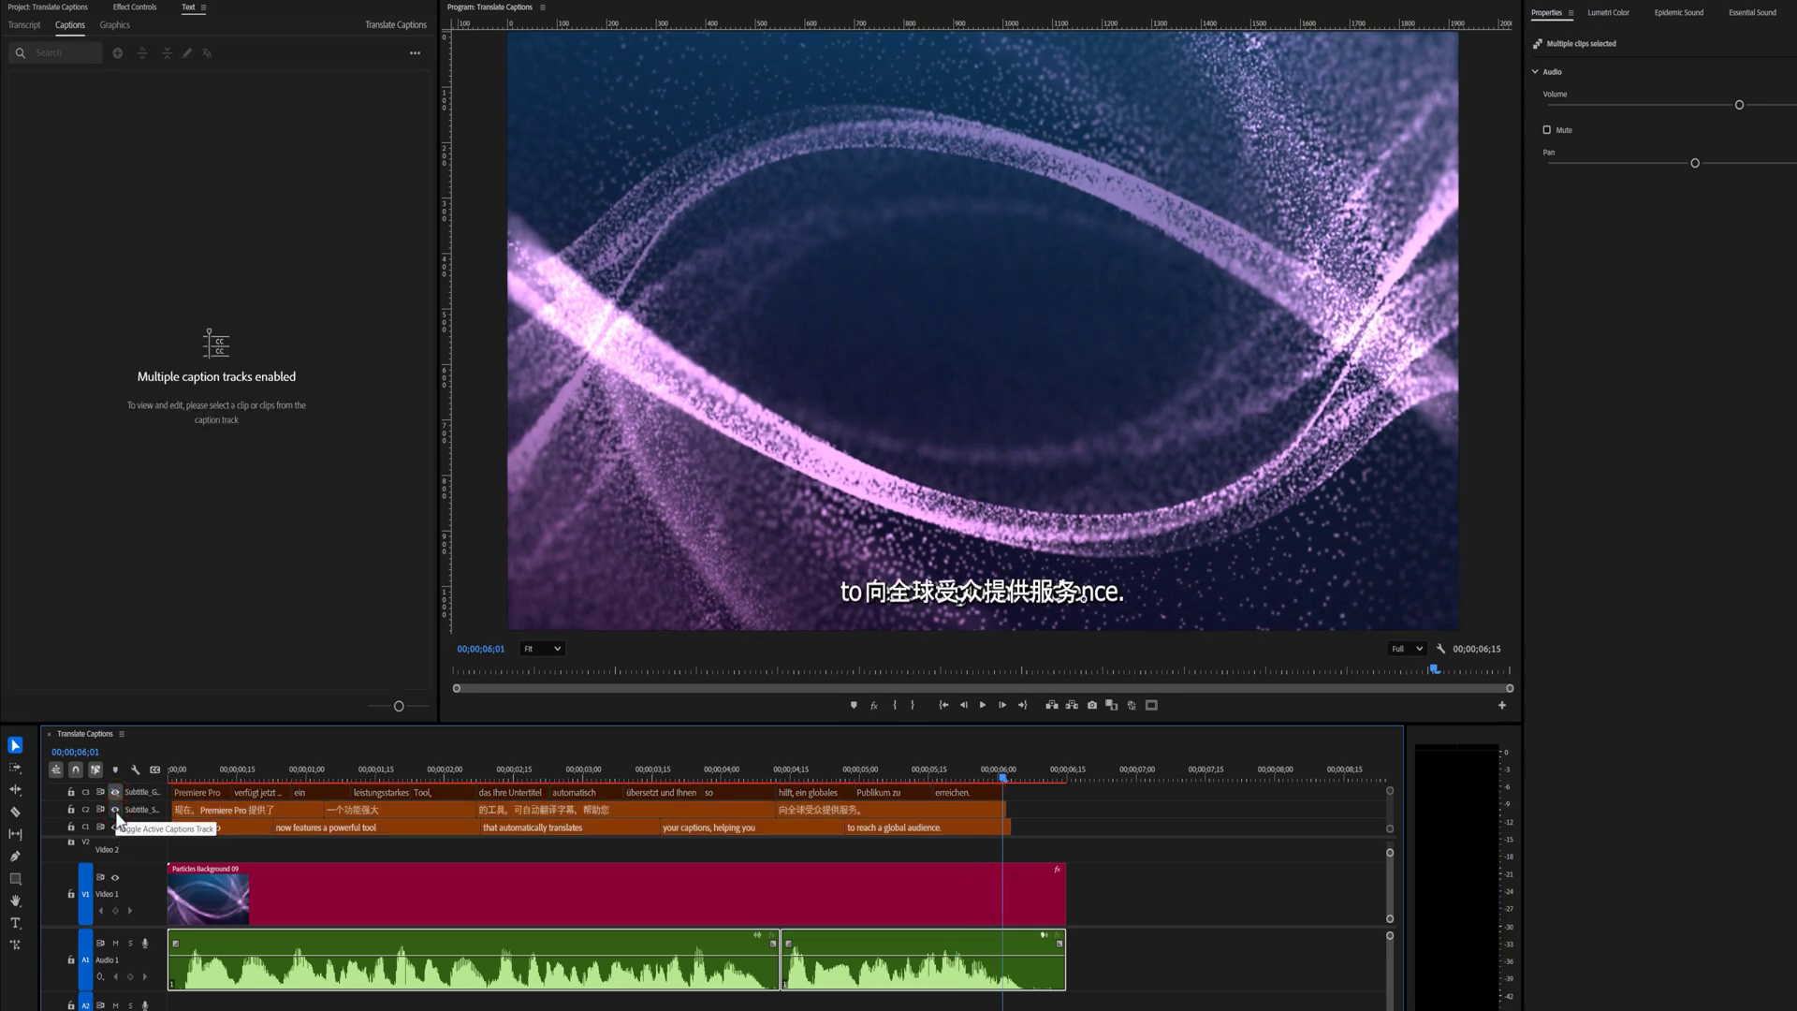
Raise the five English captions to Y position -71 and replay from the start.
{"action": "left_click_drag", "start_coordinate": [1031, 831], "coordinate": [171, 820]}
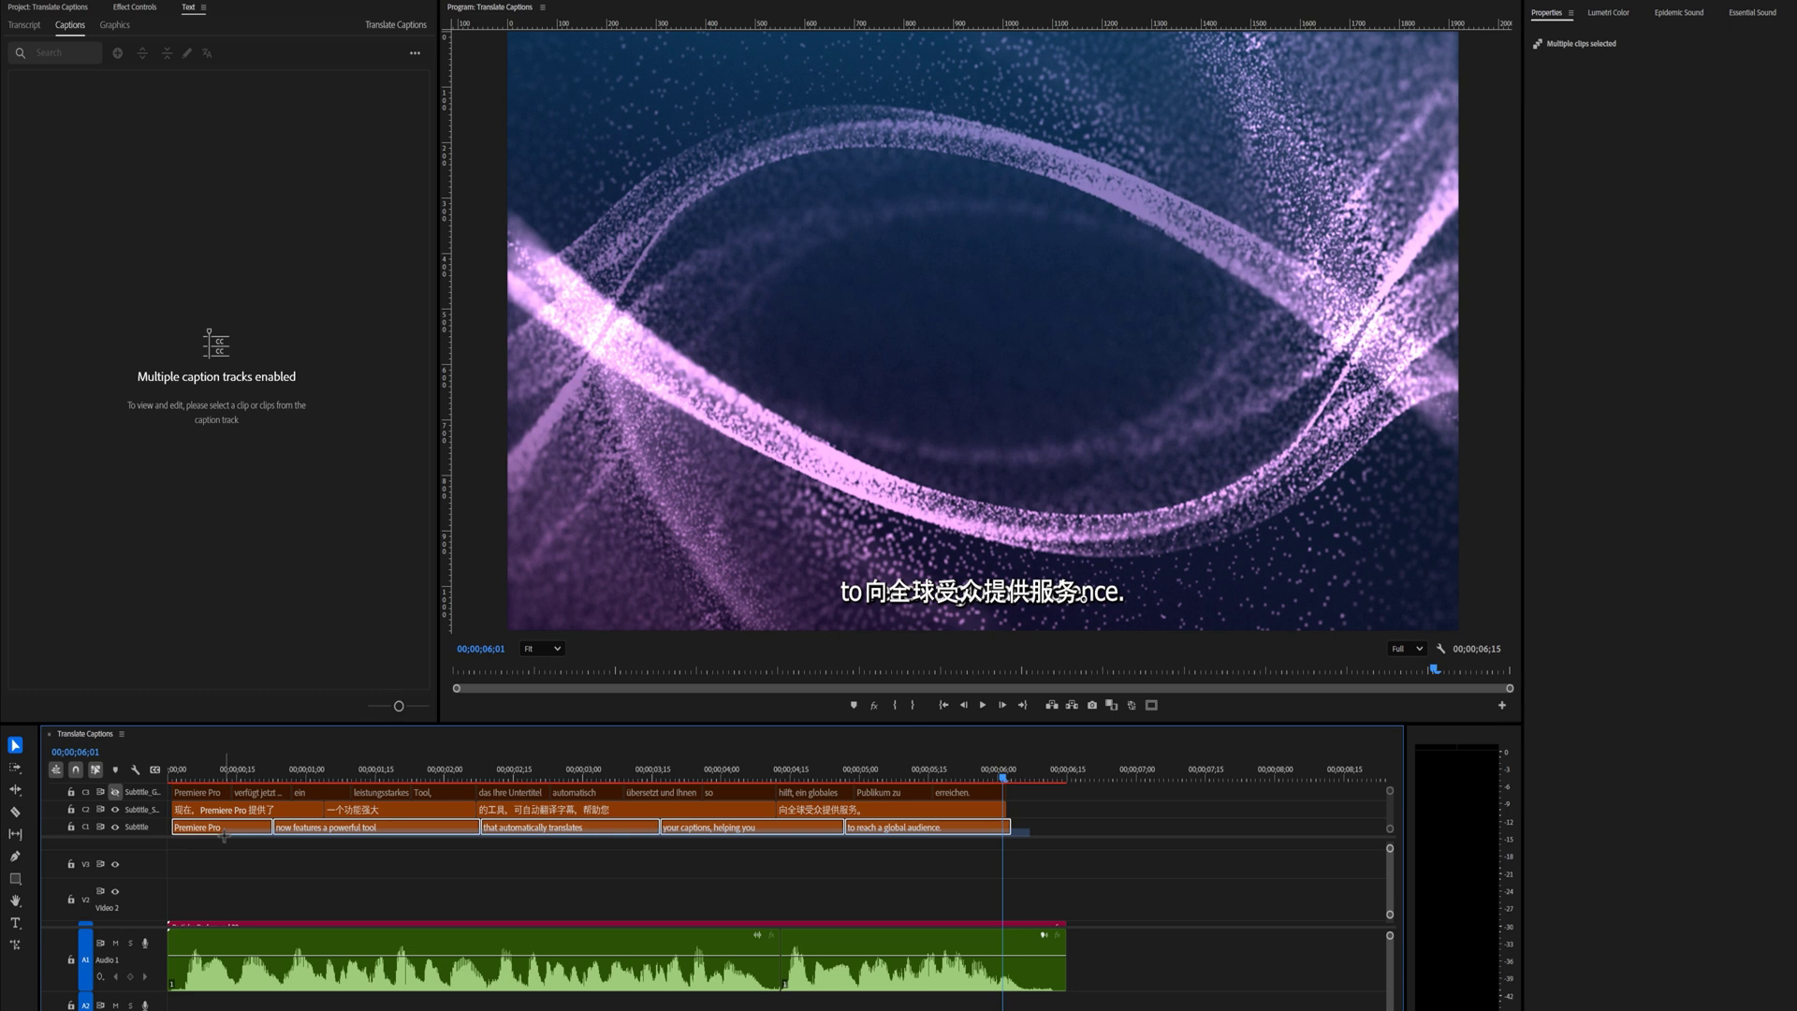
{"action": "left_click", "coordinate": [1548, 15]}
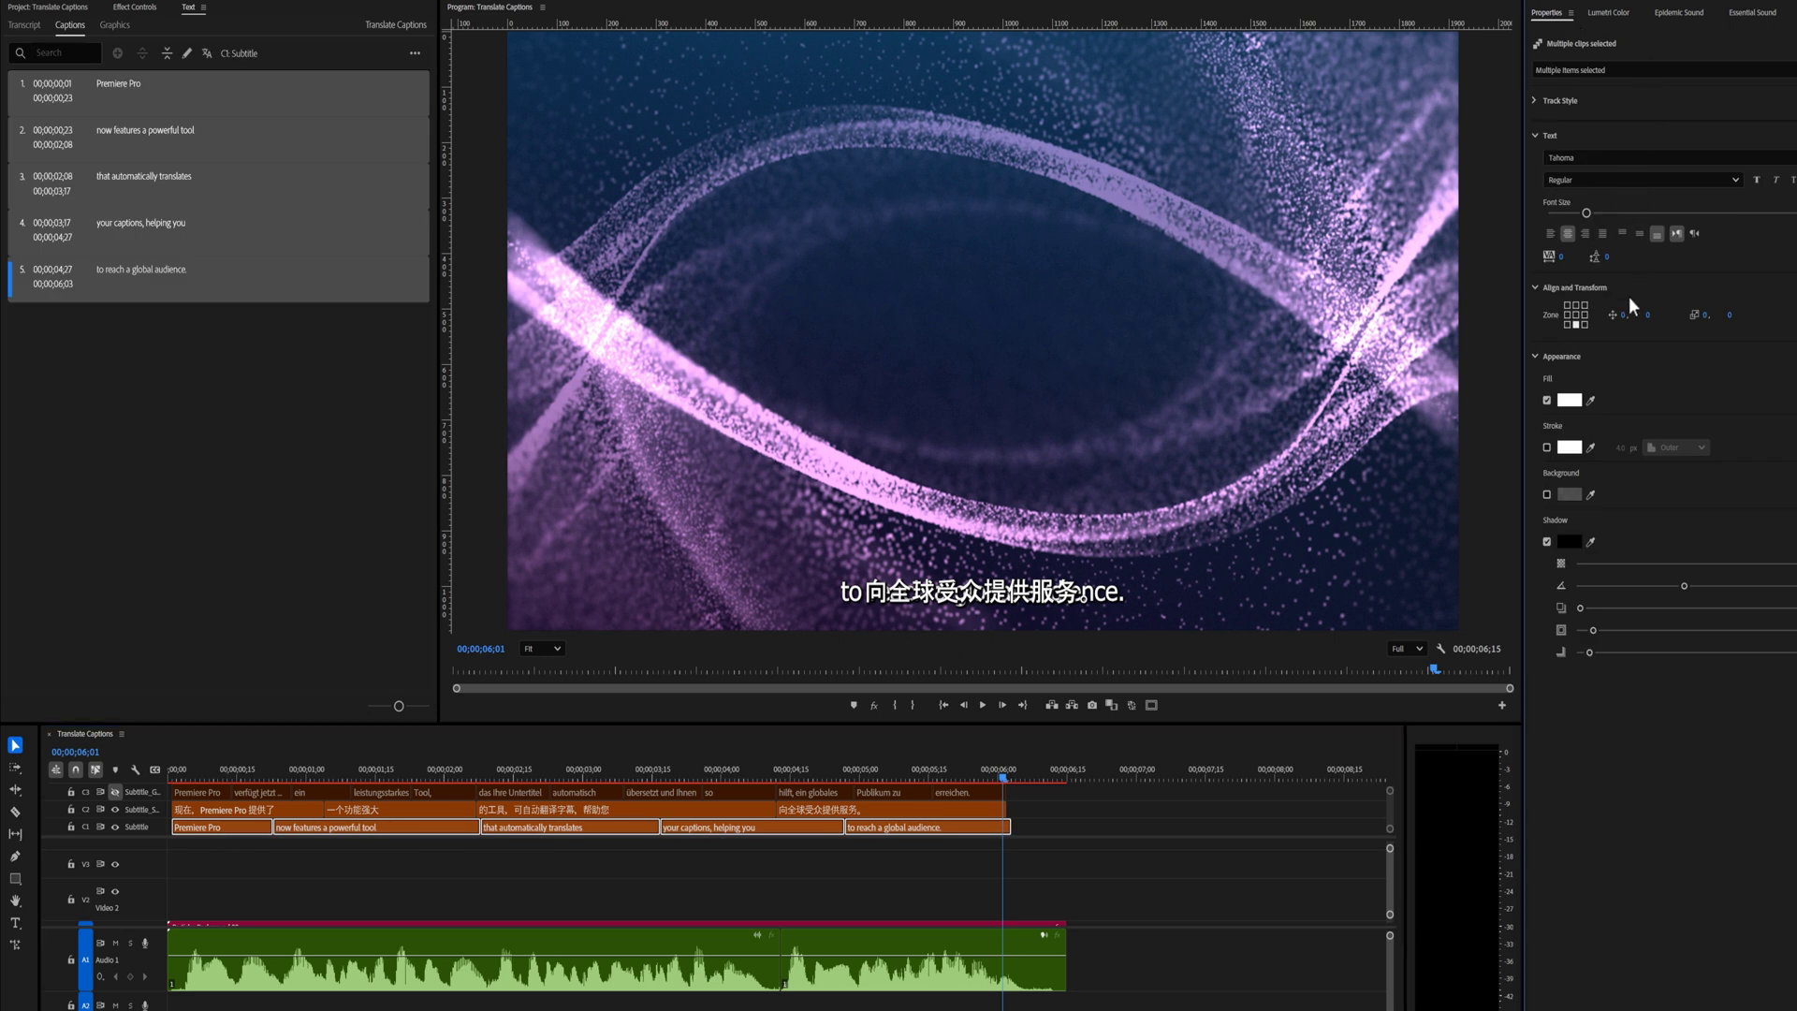
{"action": "left_click_drag", "start_coordinate": [1650, 325], "coordinate": [1603, 318]}
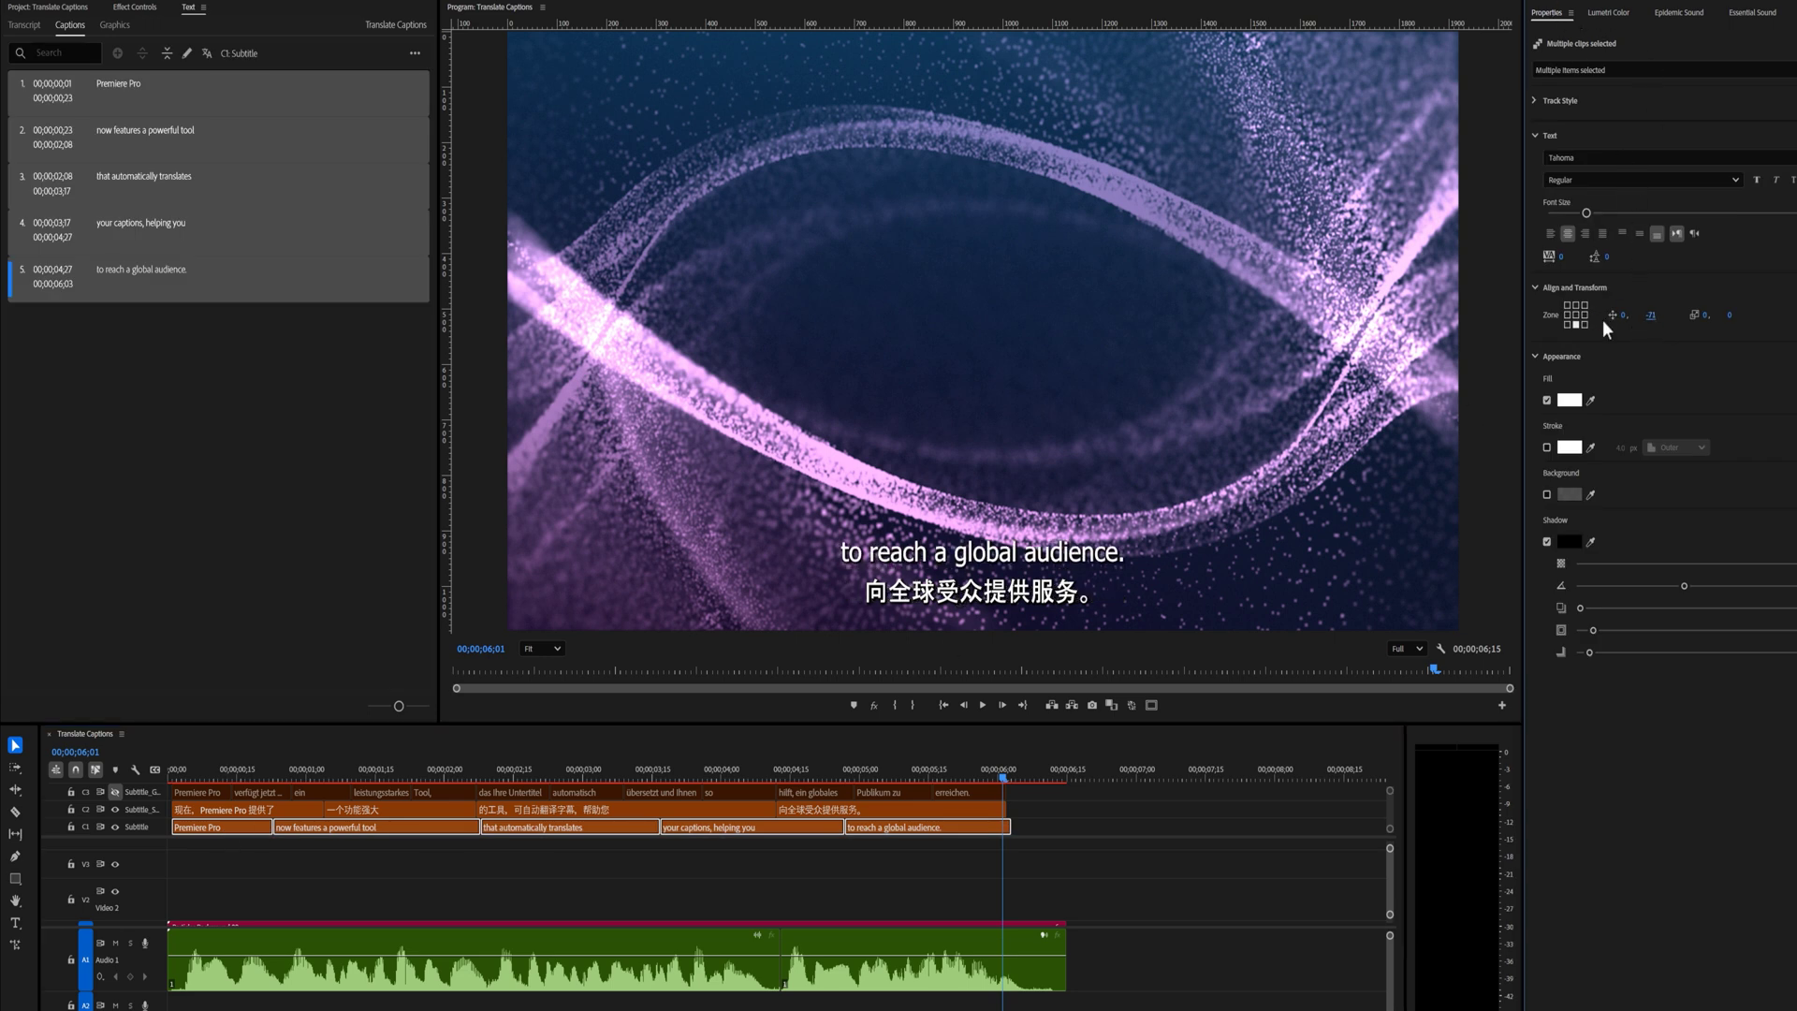
{"action": "left_click", "coordinate": [174, 775]}
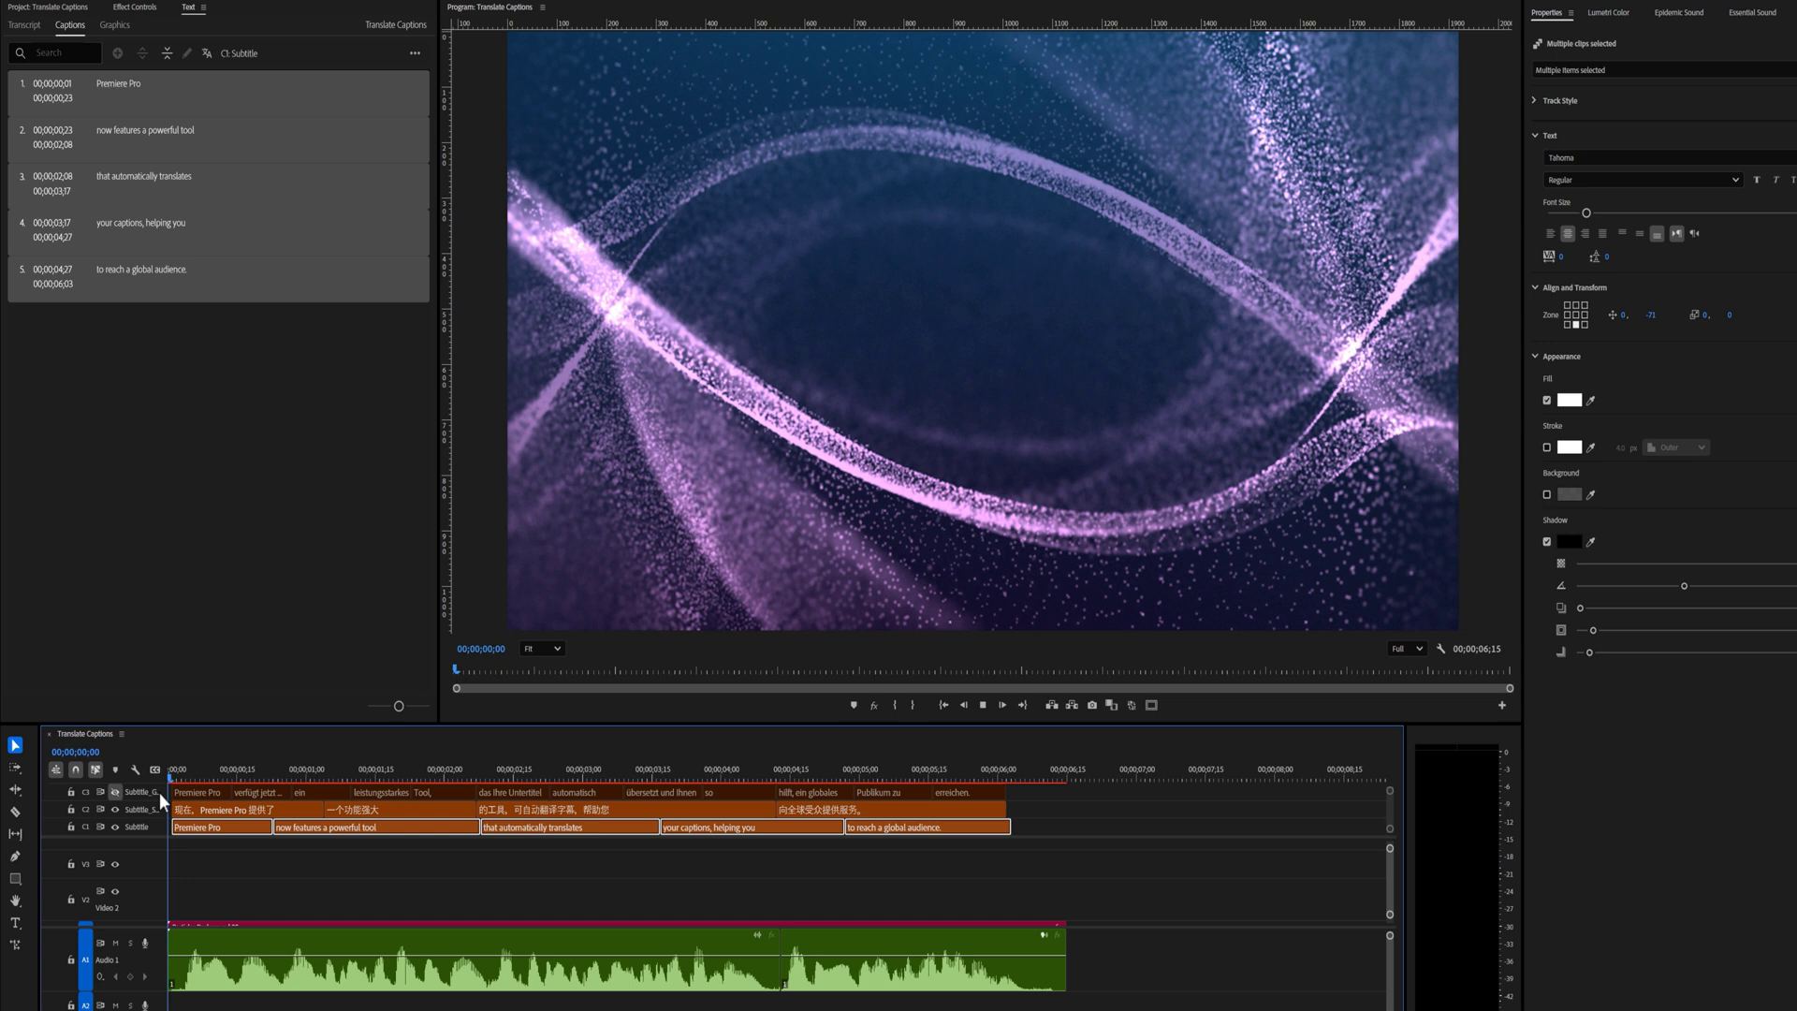
{"action": "key", "text": "space"}
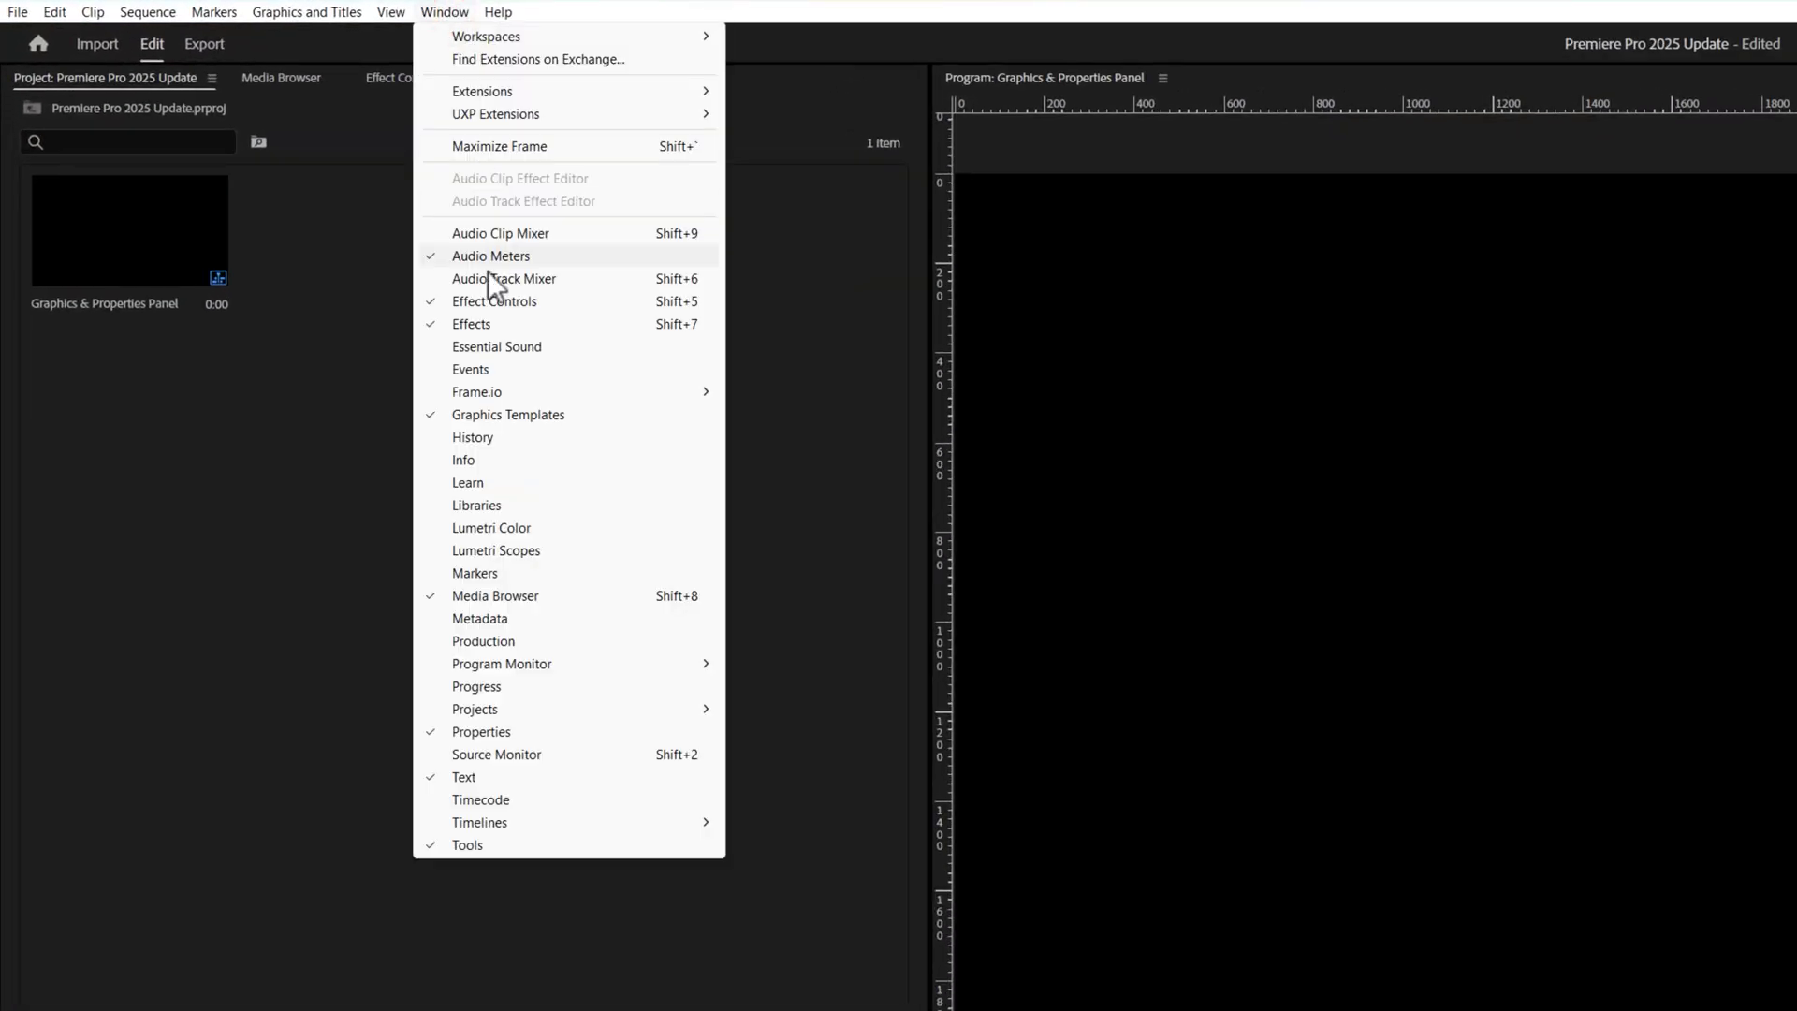
Add the Create MOGRT Template title to a lower track and play its animation.
{"action": "left_click", "coordinate": [587, 740]}
{"action": "left_click", "coordinate": [1415, 23]}
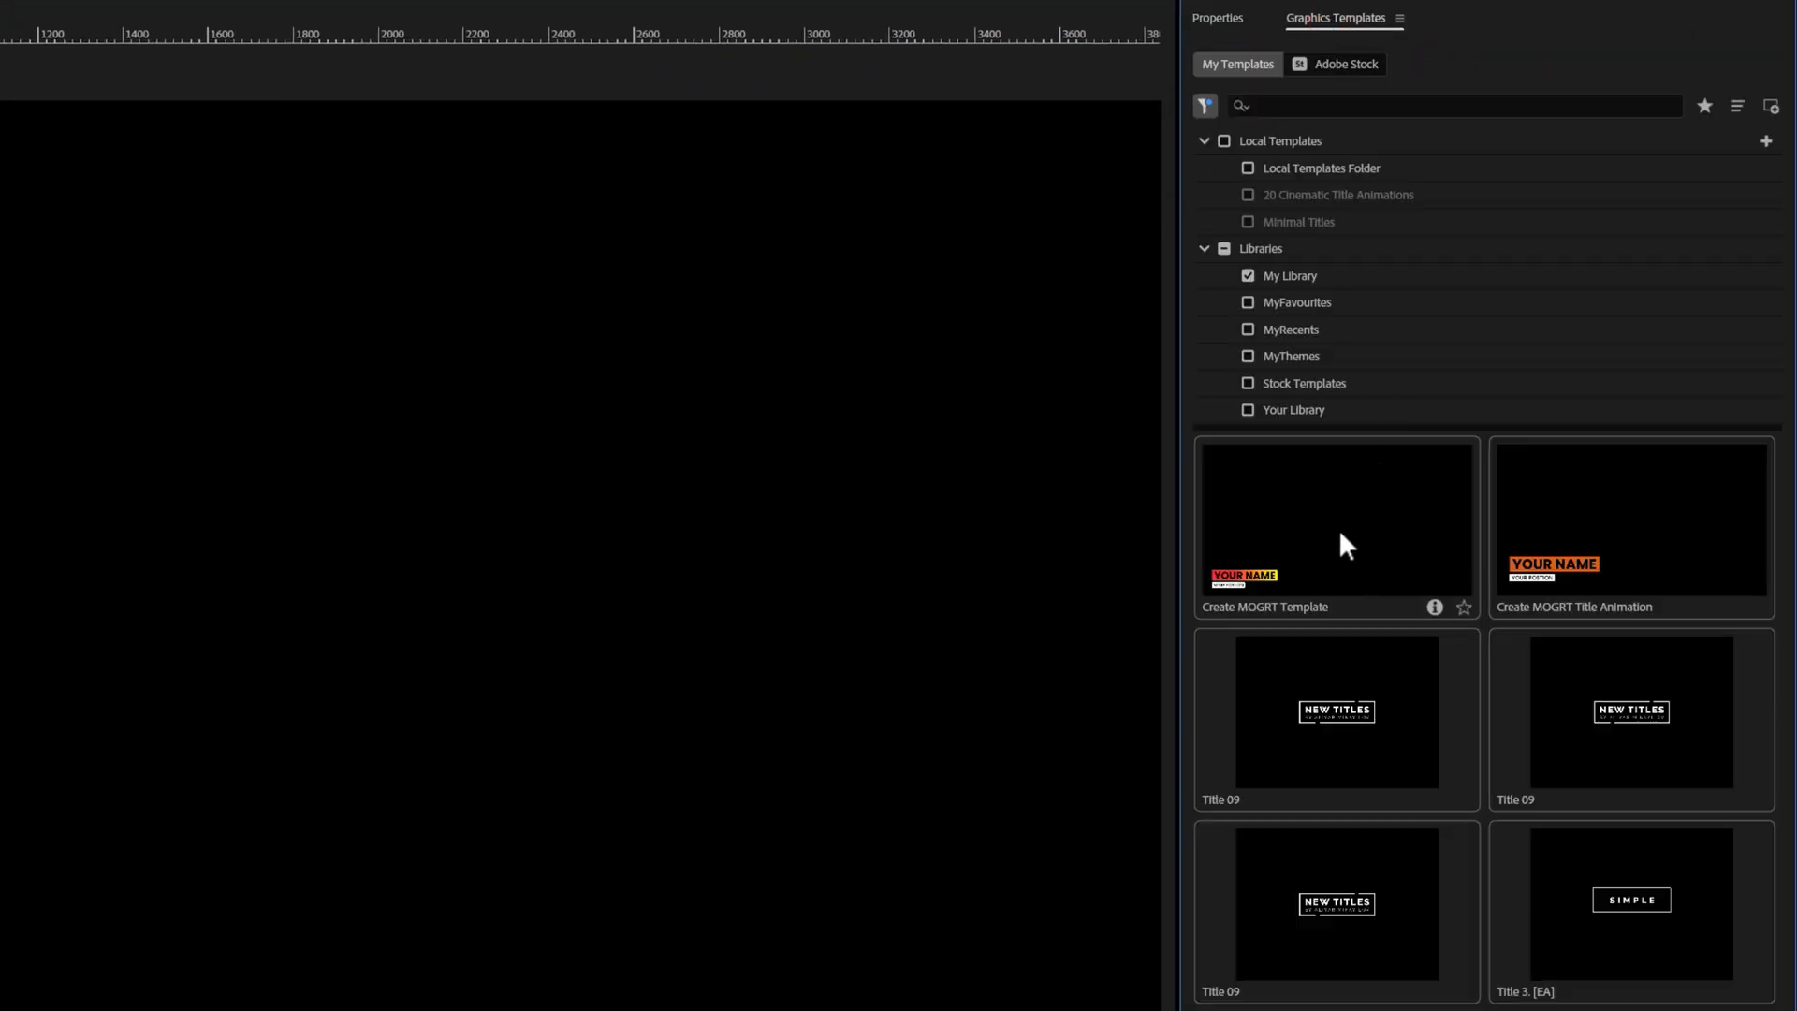
{"action": "left_click_drag", "start_coordinate": [1316, 550], "coordinate": [0, 1010]}
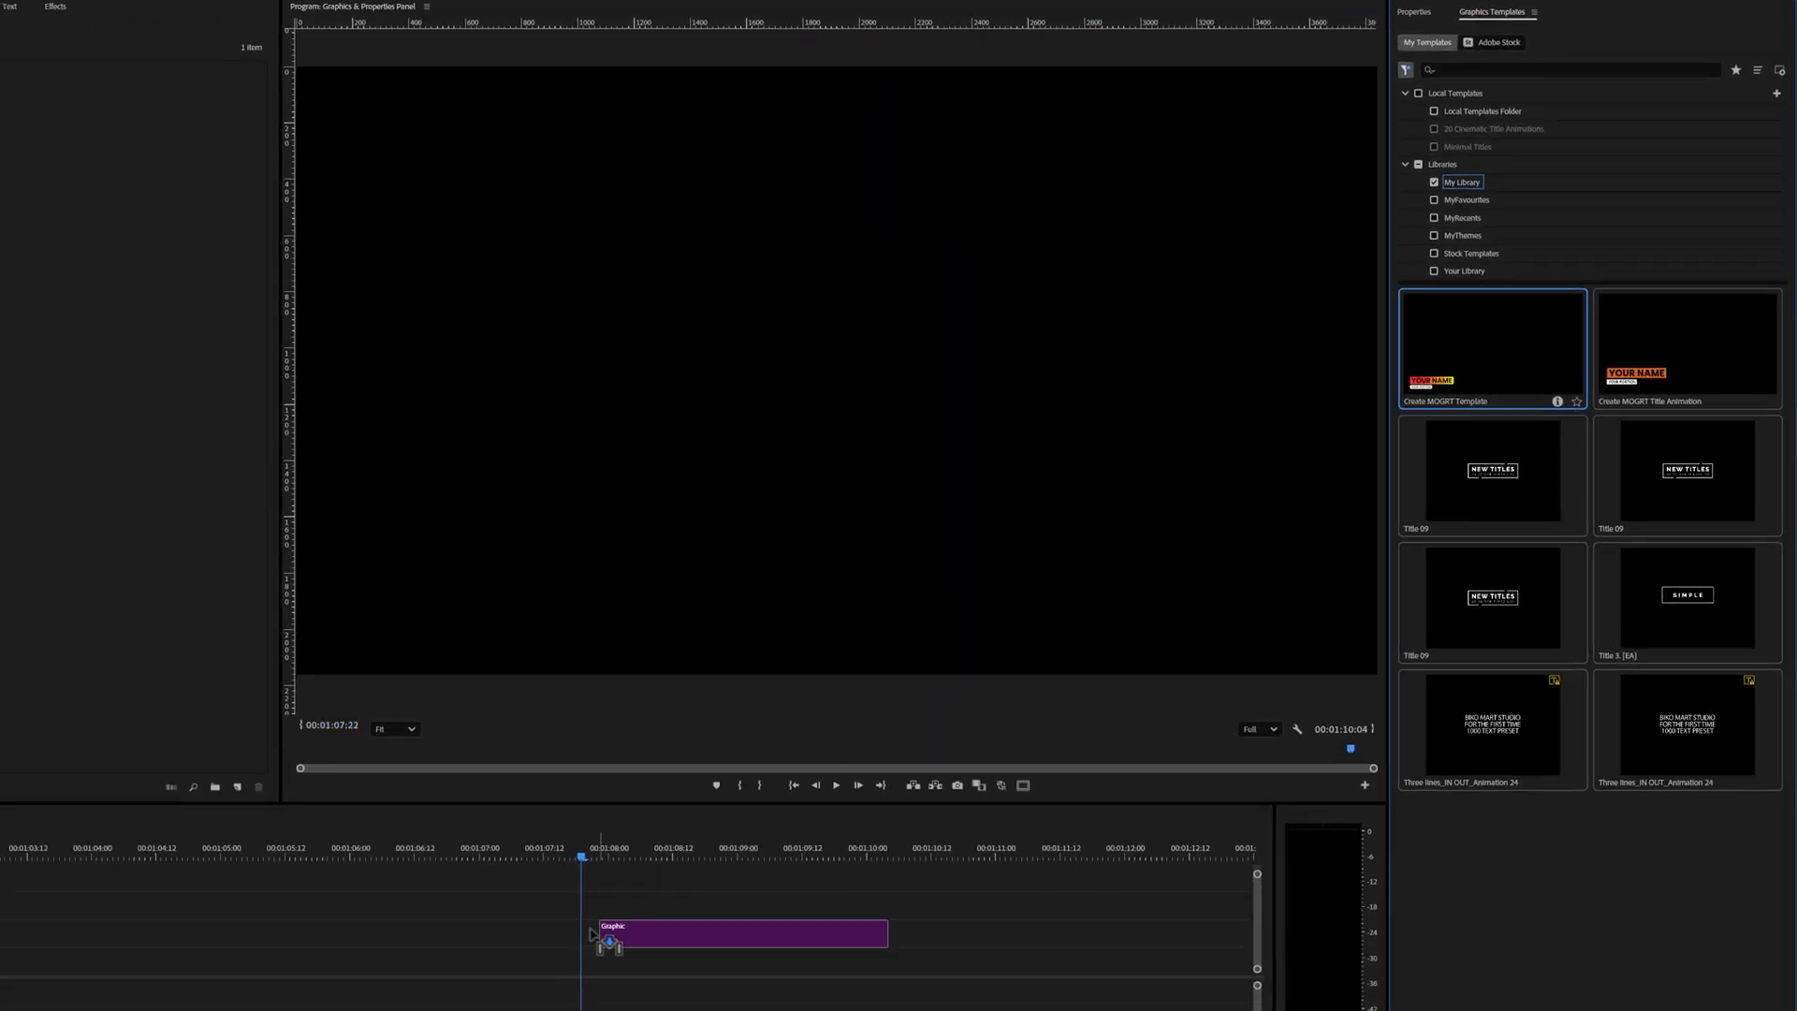
{"action": "left_click_drag", "start_coordinate": [591, 933], "coordinate": [530, 964]}
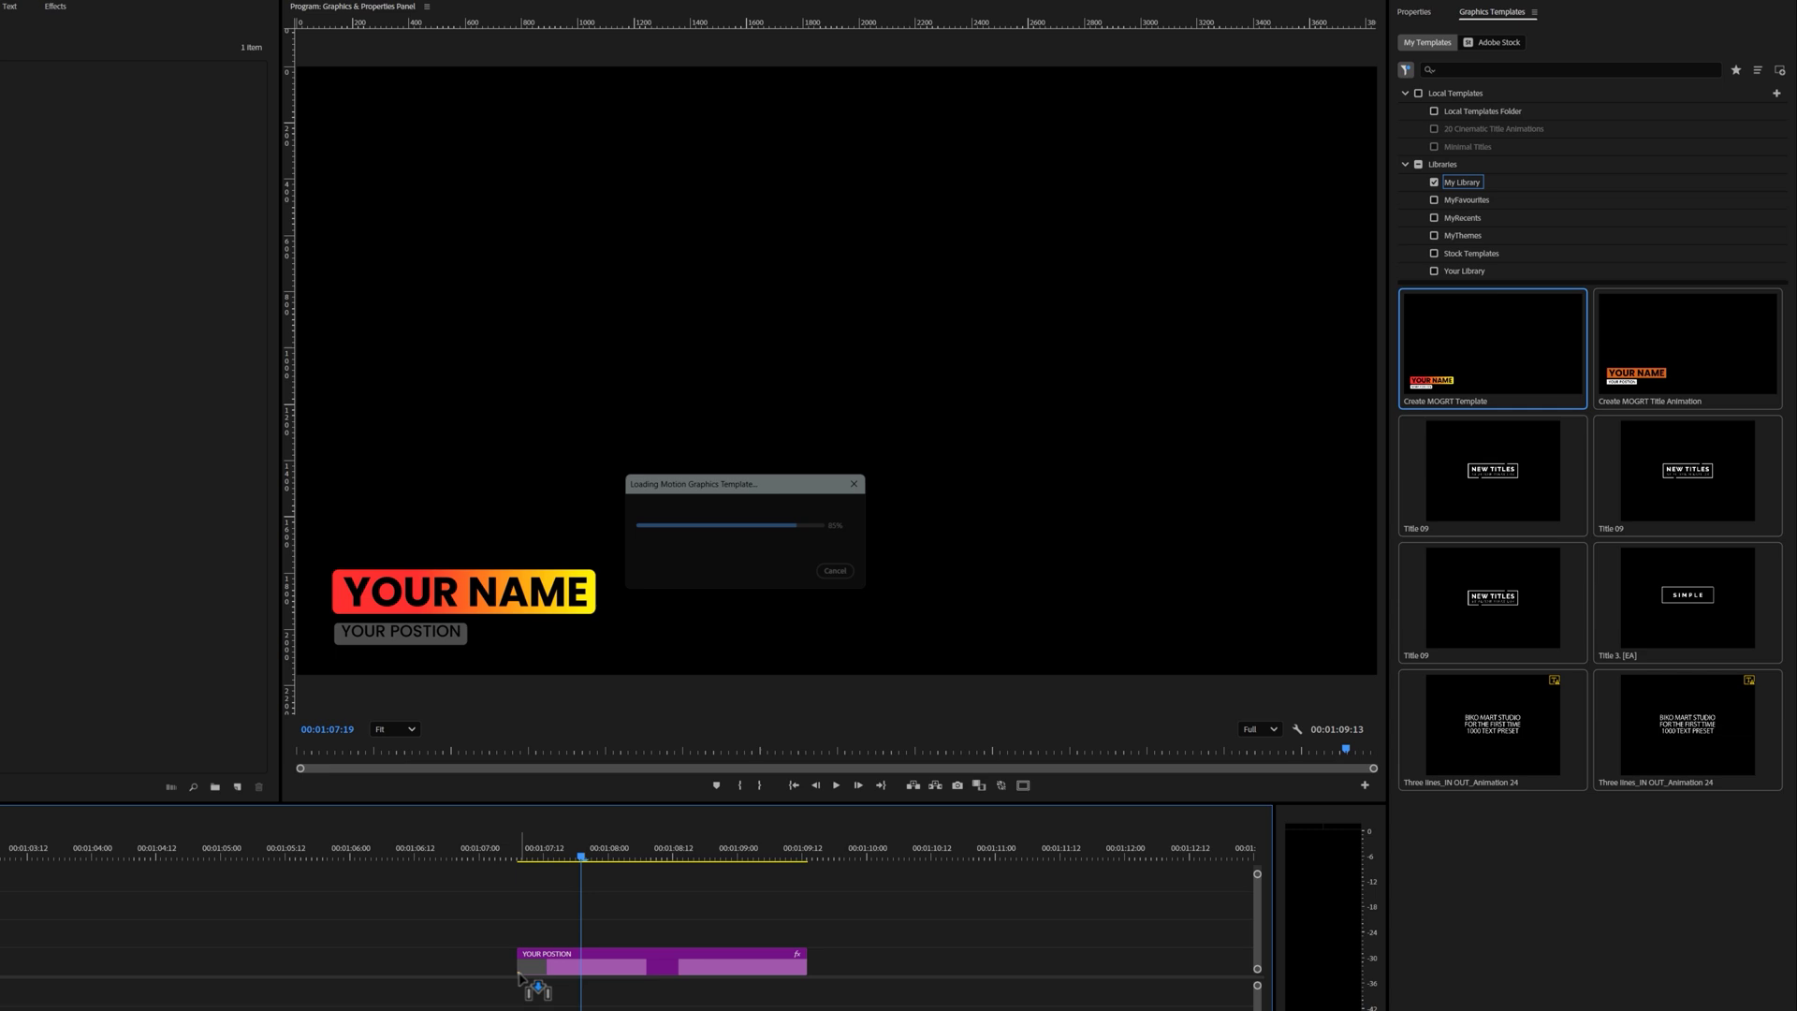
{"action": "left_click", "coordinate": [519, 851]}
{"action": "key", "text": "space"}
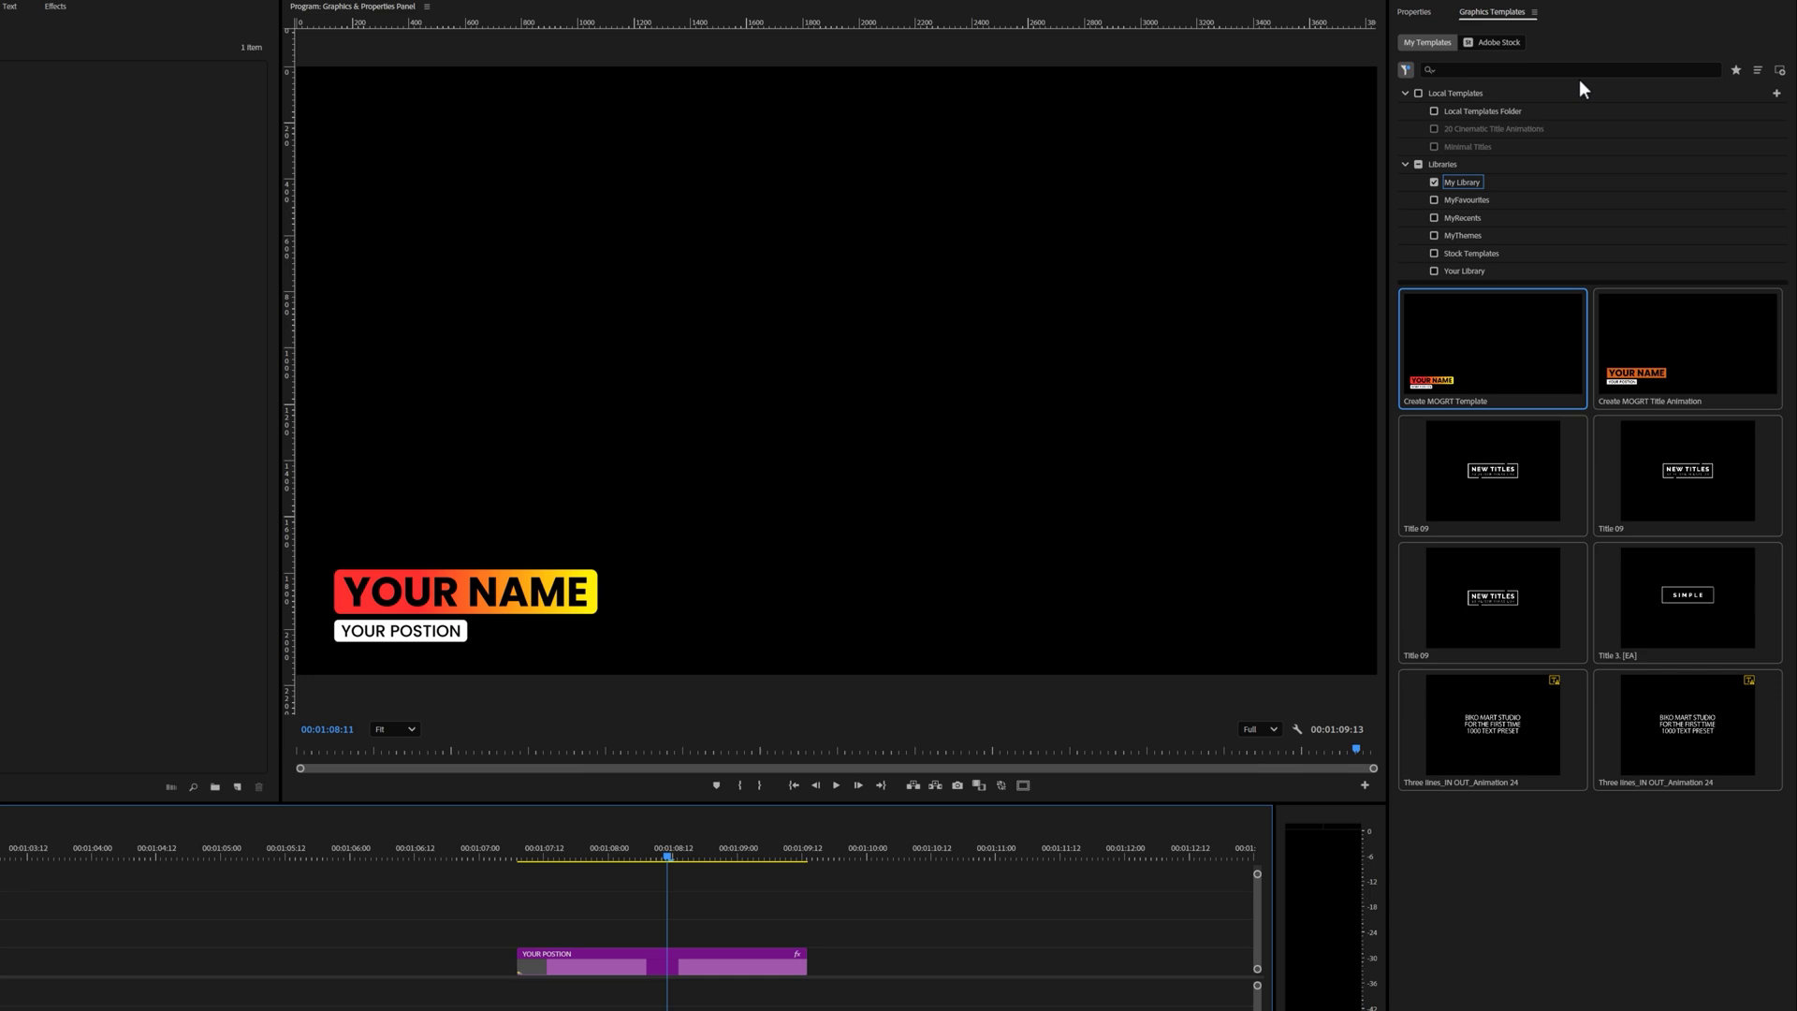
Open the gradient fill colours of Shape 01 in the YOUR POSTION title clip.
{"action": "left_click", "coordinate": [1415, 13]}
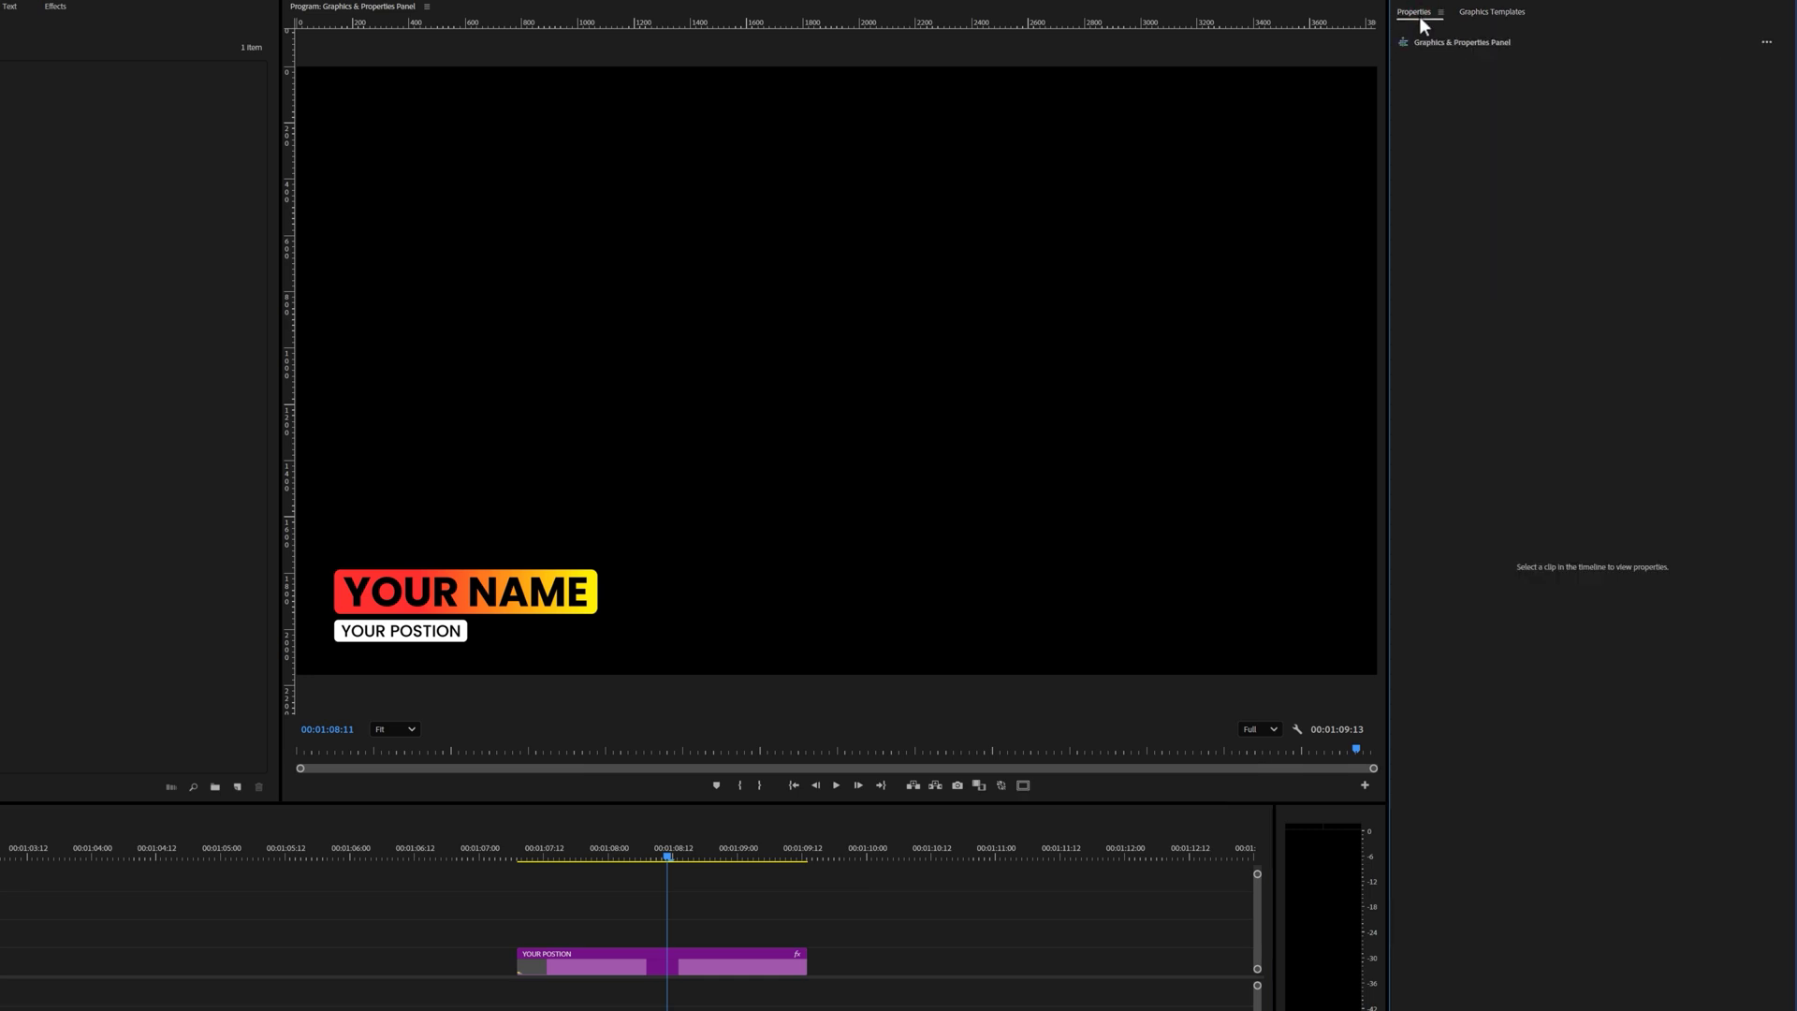
{"action": "left_click", "coordinate": [697, 964]}
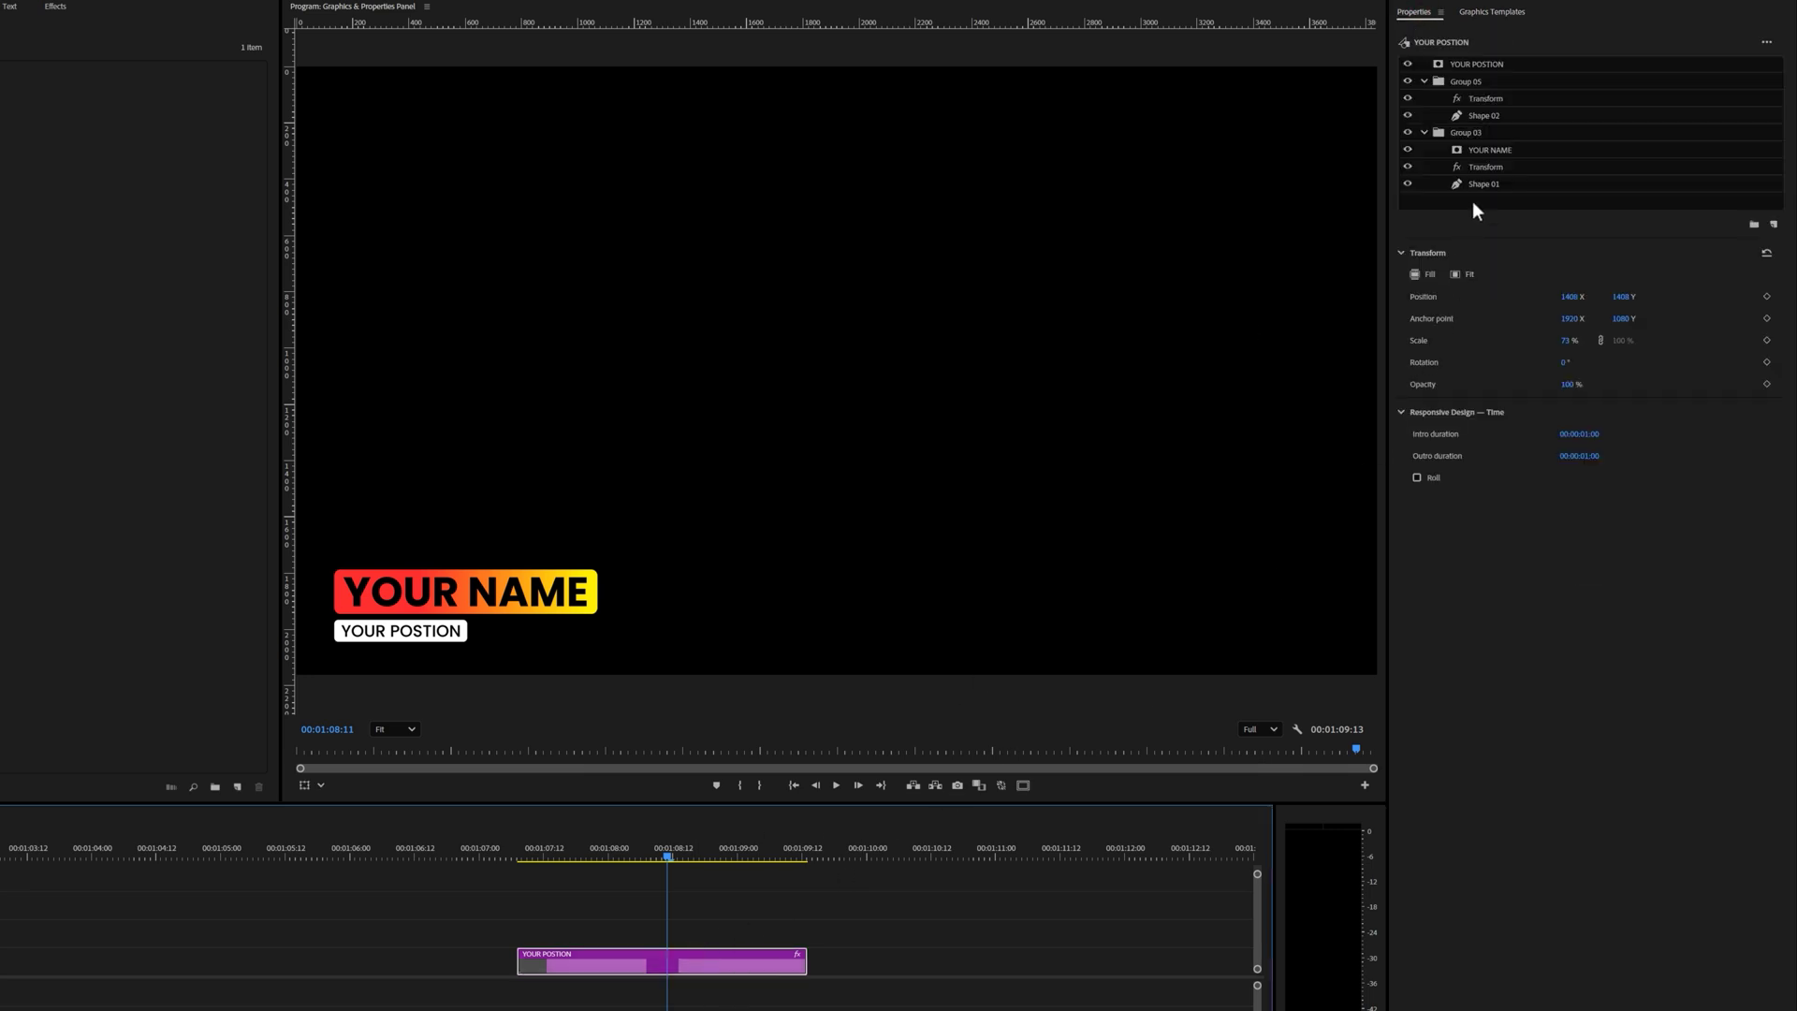
{"action": "left_click", "coordinate": [1496, 183]}
{"action": "left_click", "coordinate": [1441, 297]}
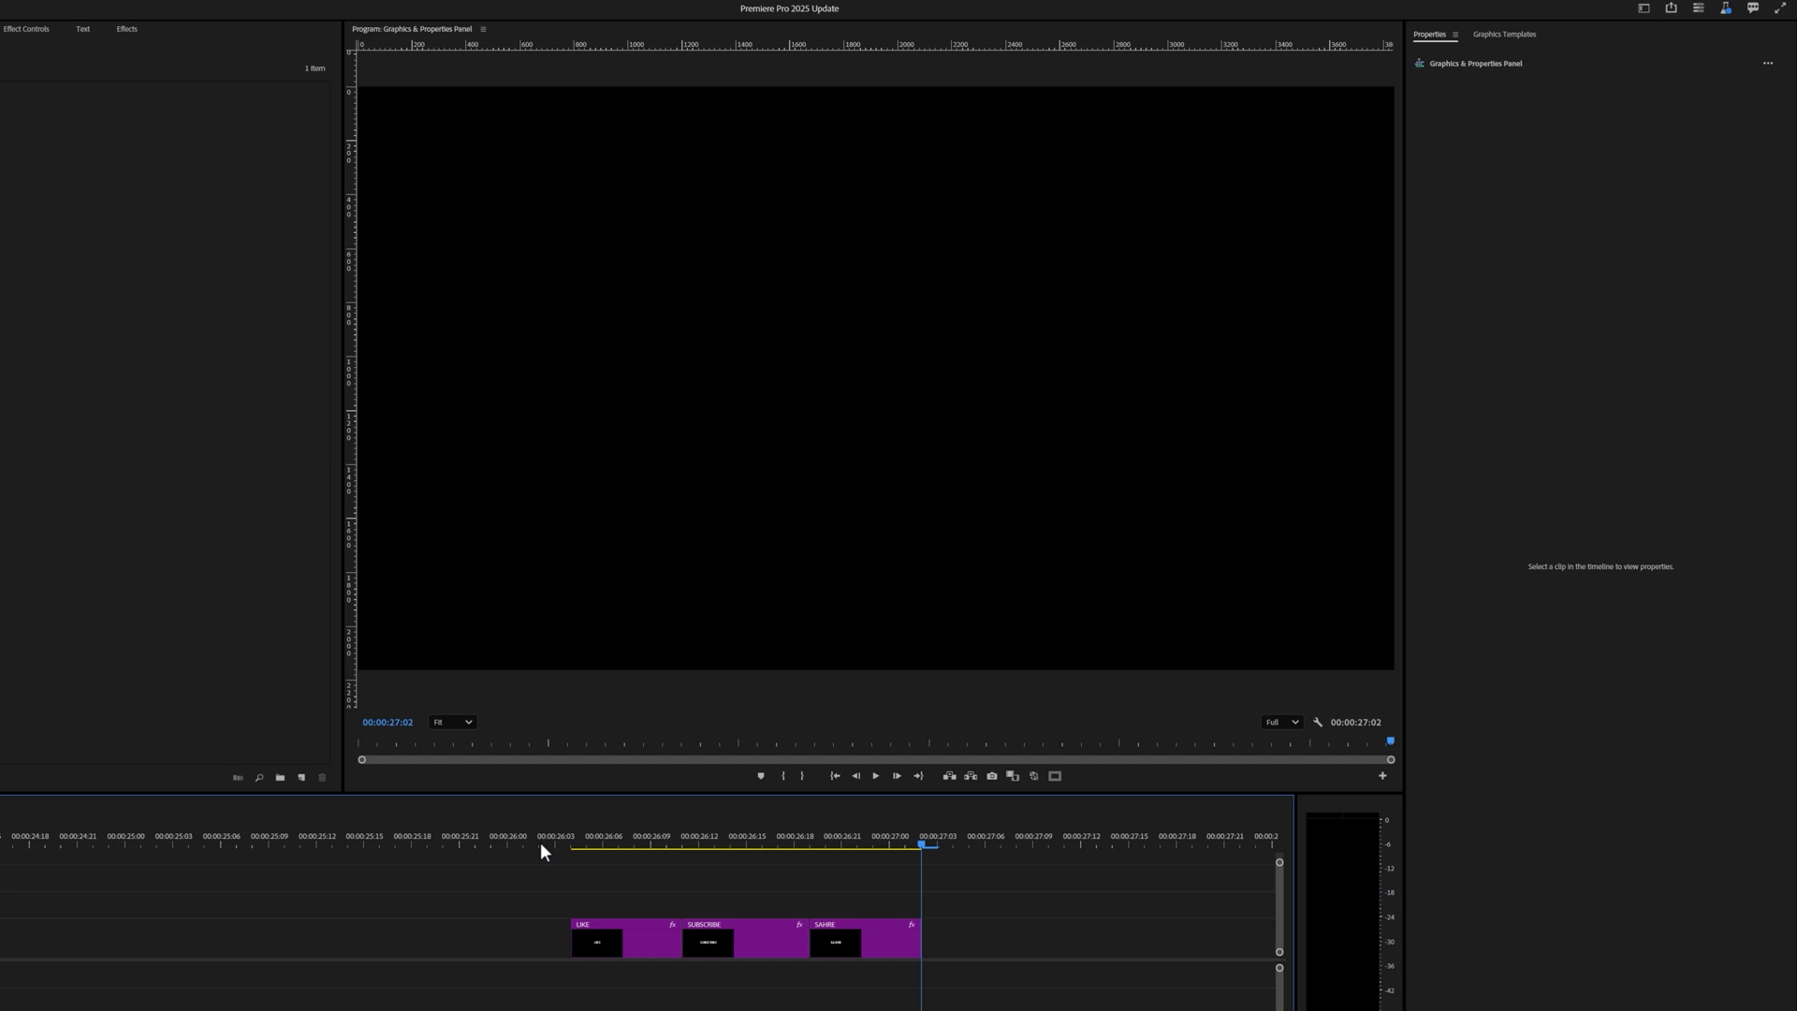
Give the LIKE, SUBSCRIBE and SHARE title clips font size 400 and an orange fill.
{"action": "left_click", "coordinate": [588, 835]}
{"action": "left_click_drag", "start_coordinate": [565, 891], "coordinate": [854, 952]}
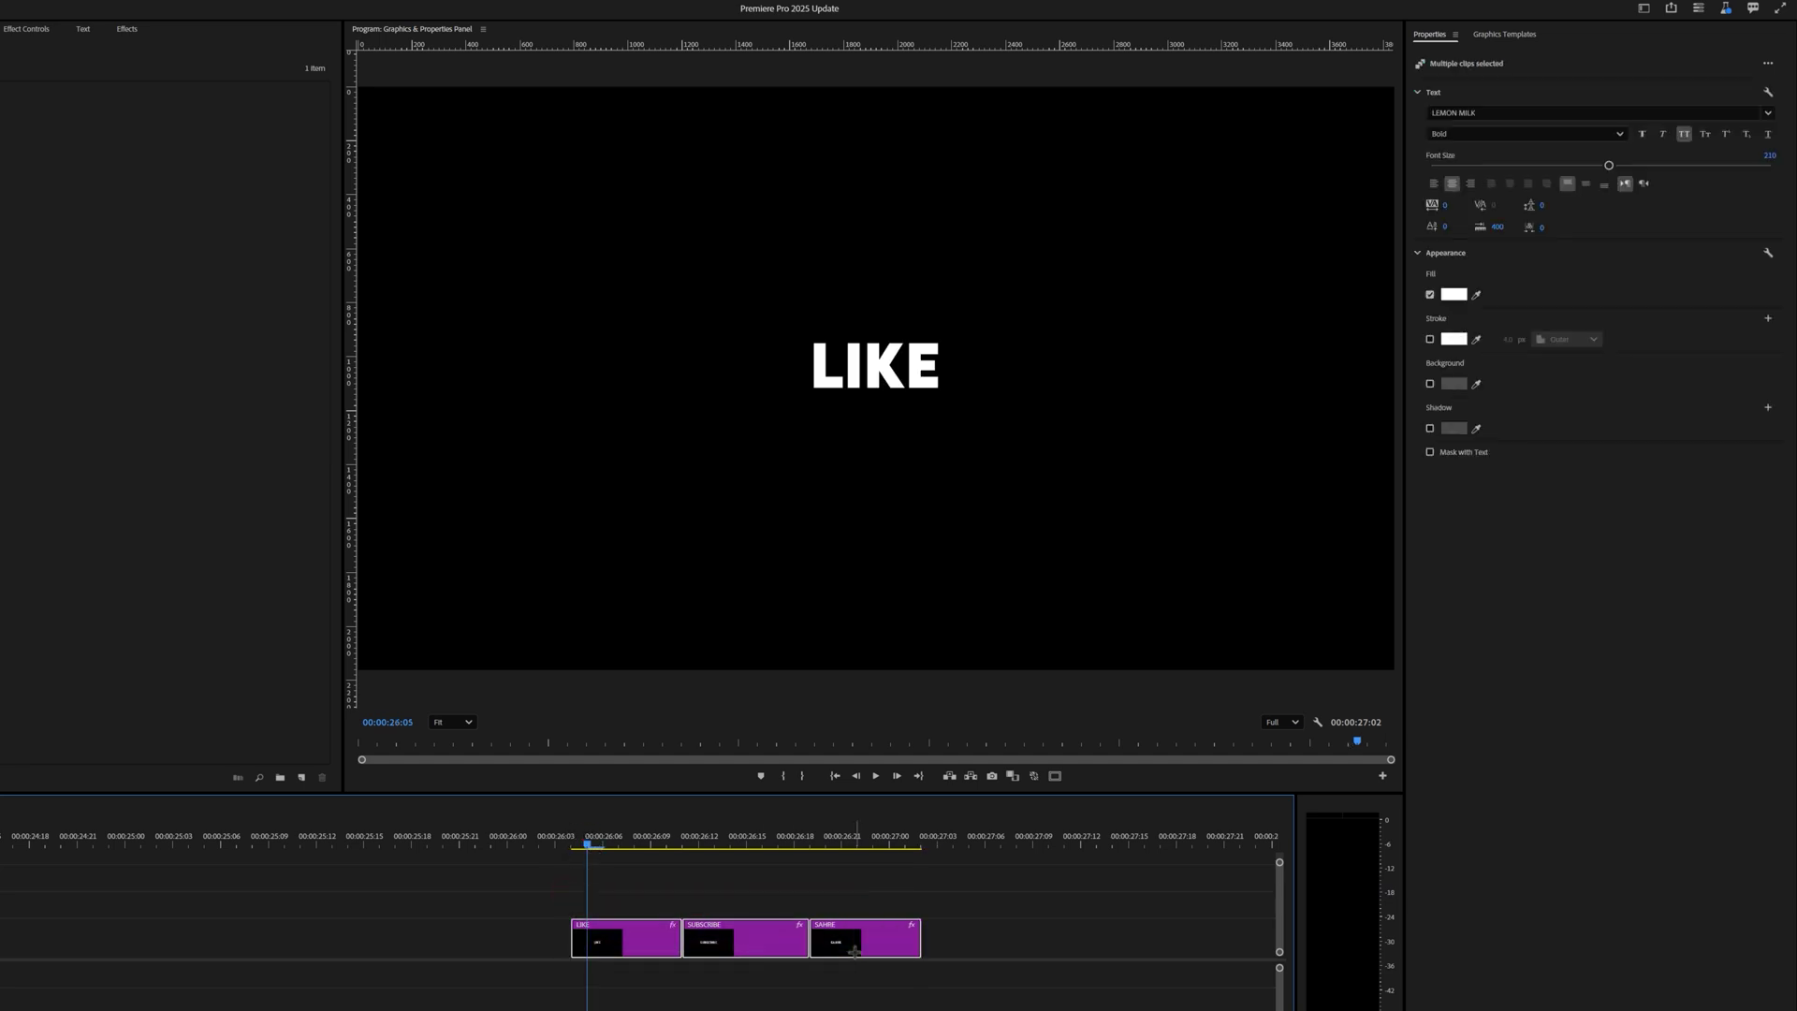
{"action": "left_click_drag", "start_coordinate": [1609, 165], "coordinate": [1770, 165]}
{"action": "left_click", "coordinate": [1453, 295]}
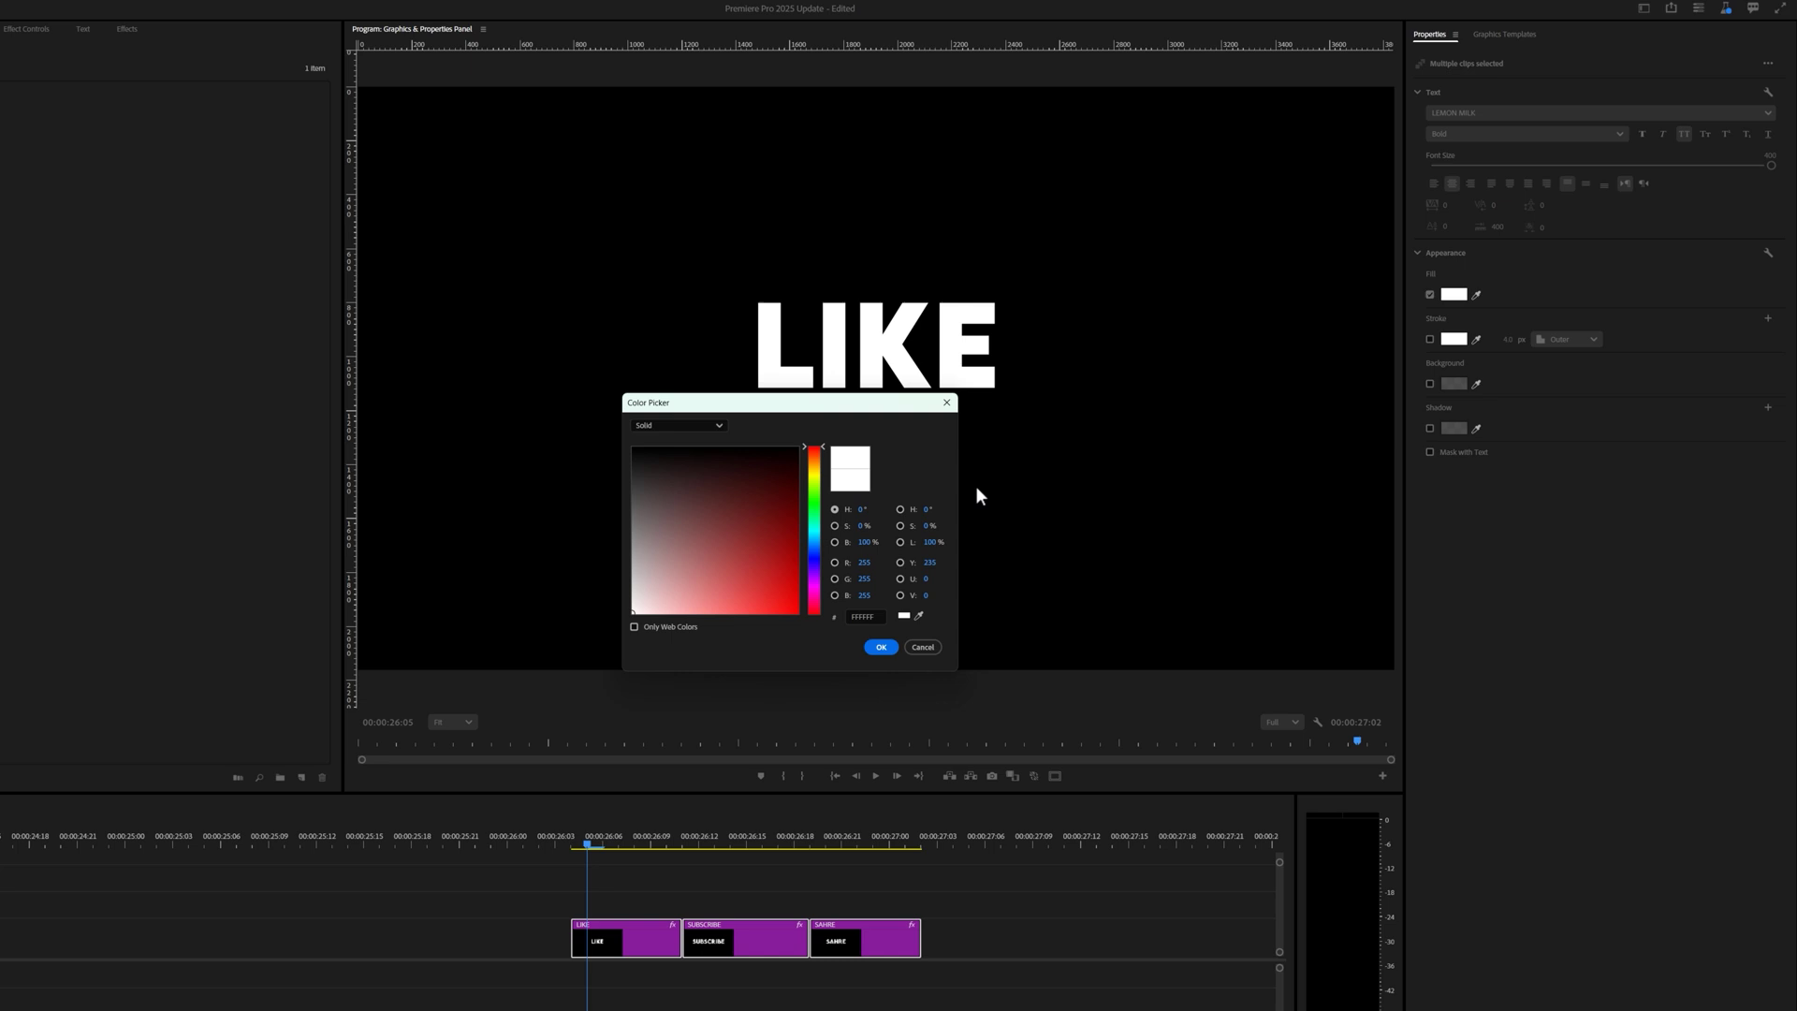
{"action": "left_click", "coordinate": [820, 468]}
{"action": "left_click", "coordinate": [879, 647]}
{"action": "left_click_drag", "start_coordinate": [606, 825], "coordinate": [717, 837]}
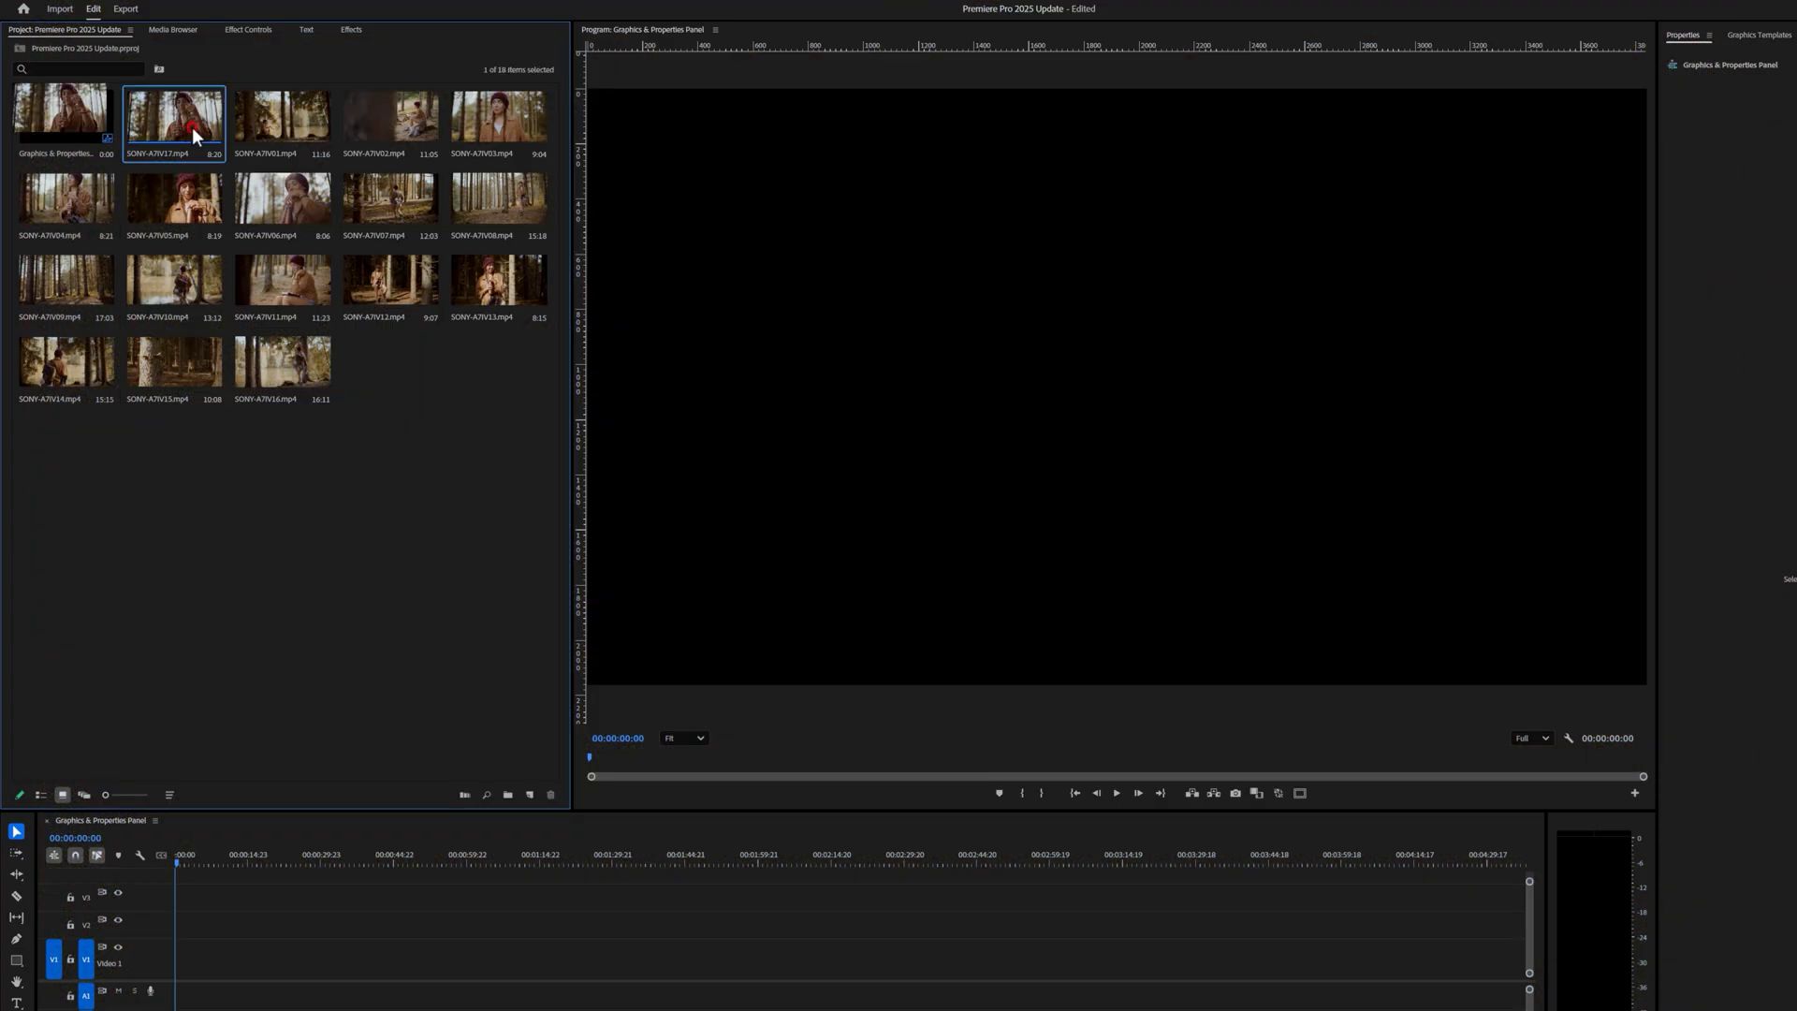
Add the 17 selected footage clips to V1, keeping the existing sequence settings.
{"action": "left_click", "coordinate": [285, 362], "text": "shift"}
{"action": "left_click_drag", "start_coordinate": [286, 362], "coordinate": [160, 954]}
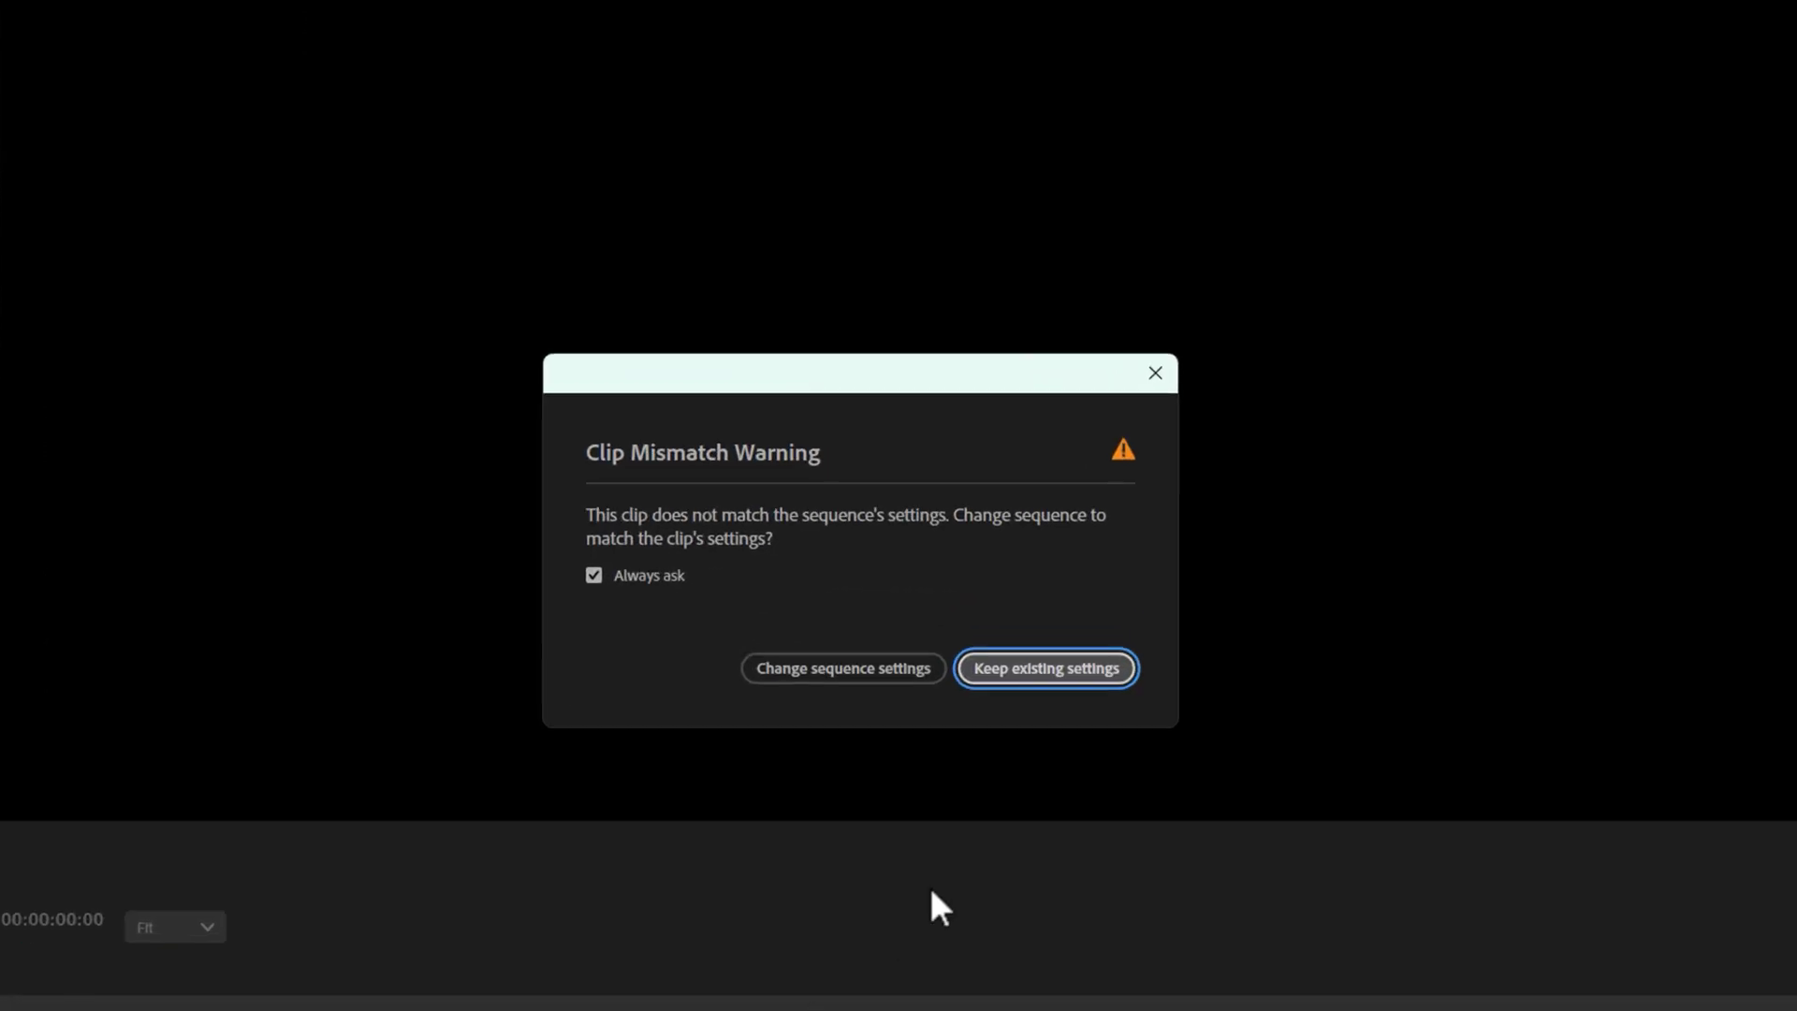
{"action": "left_click", "coordinate": [1041, 677]}
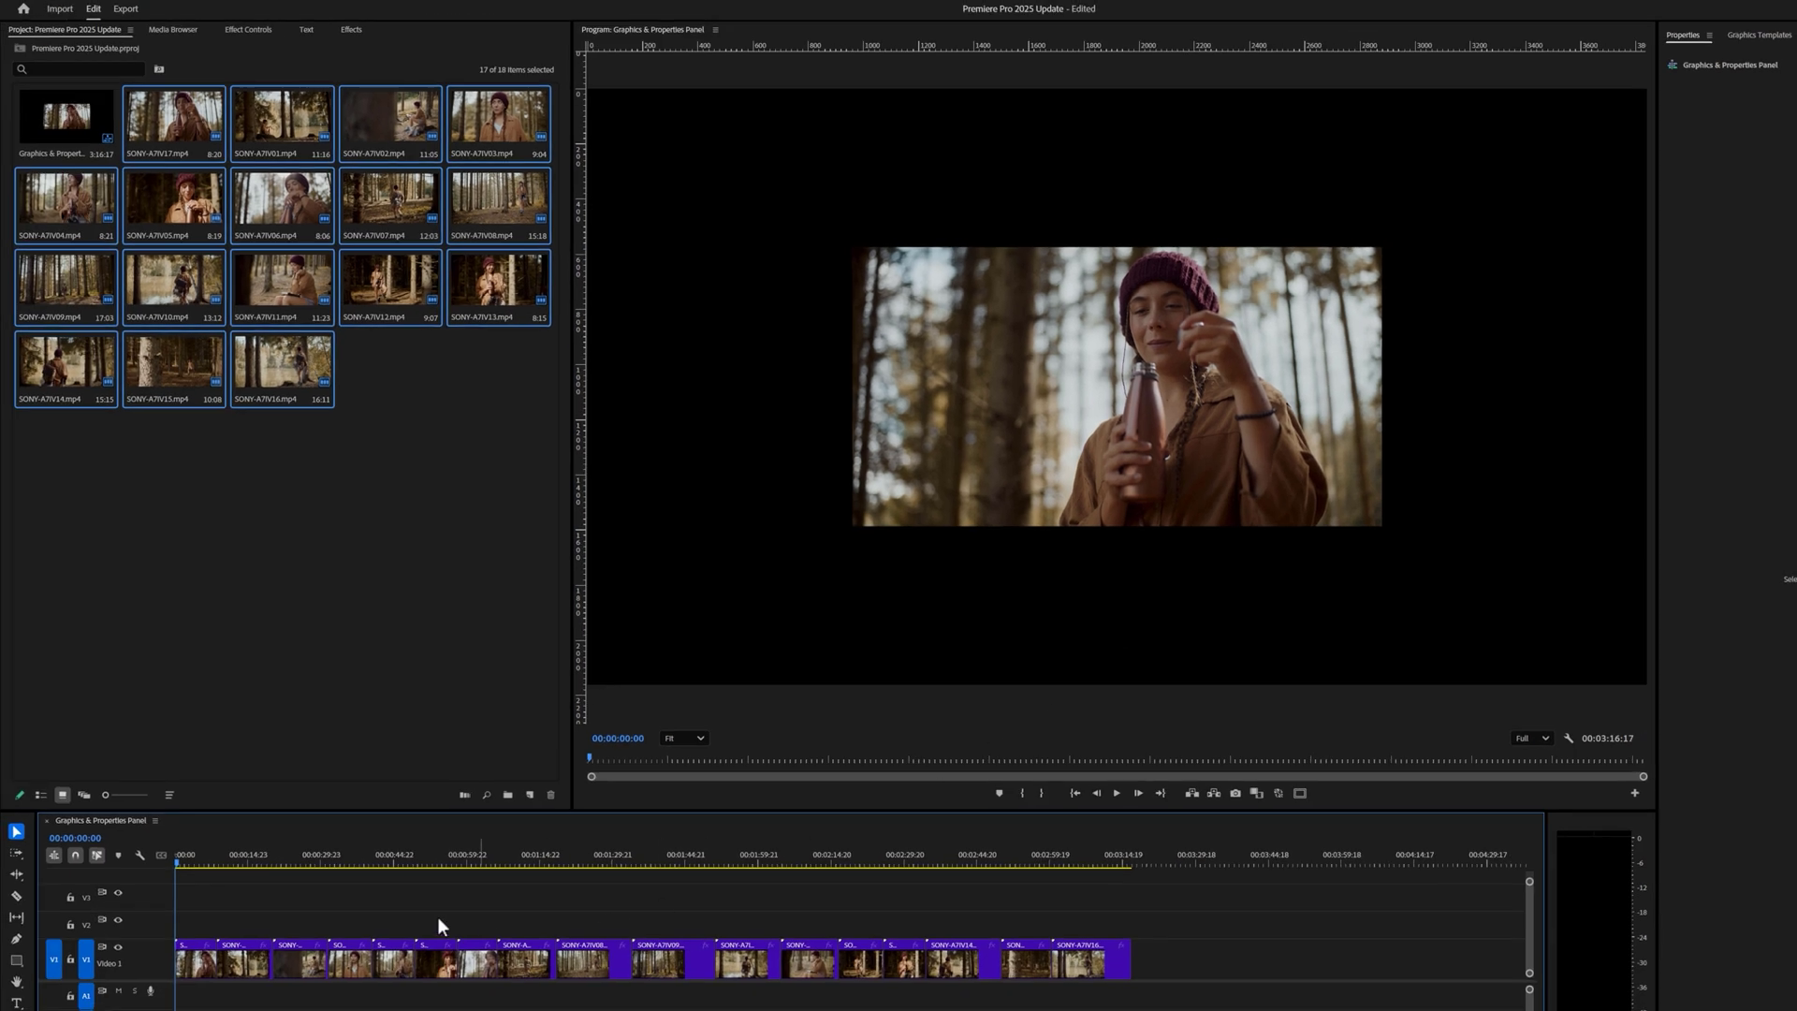
Preview the new footage, then select all V1 clips and view their context options.
{"action": "left_click_drag", "start_coordinate": [234, 854], "coordinate": [361, 854]}
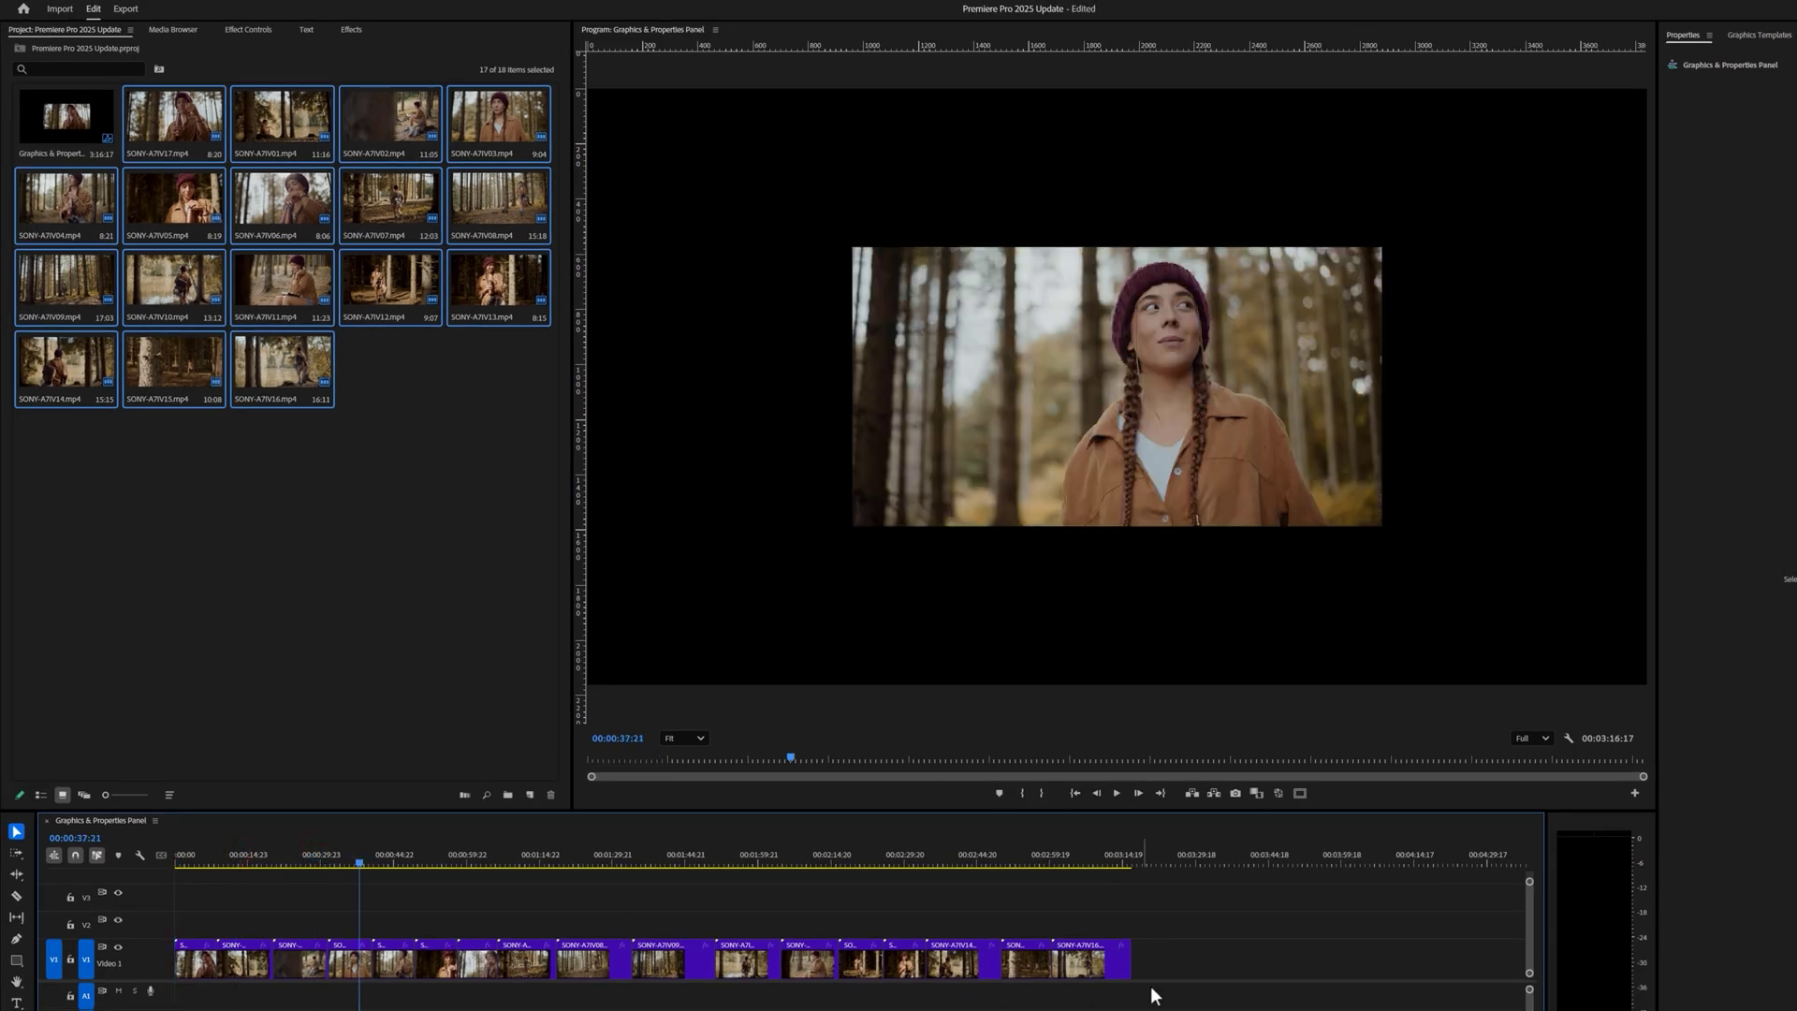
{"action": "left_click_drag", "start_coordinate": [1151, 994], "coordinate": [218, 884]}
{"action": "right_click", "coordinate": [541, 964]}
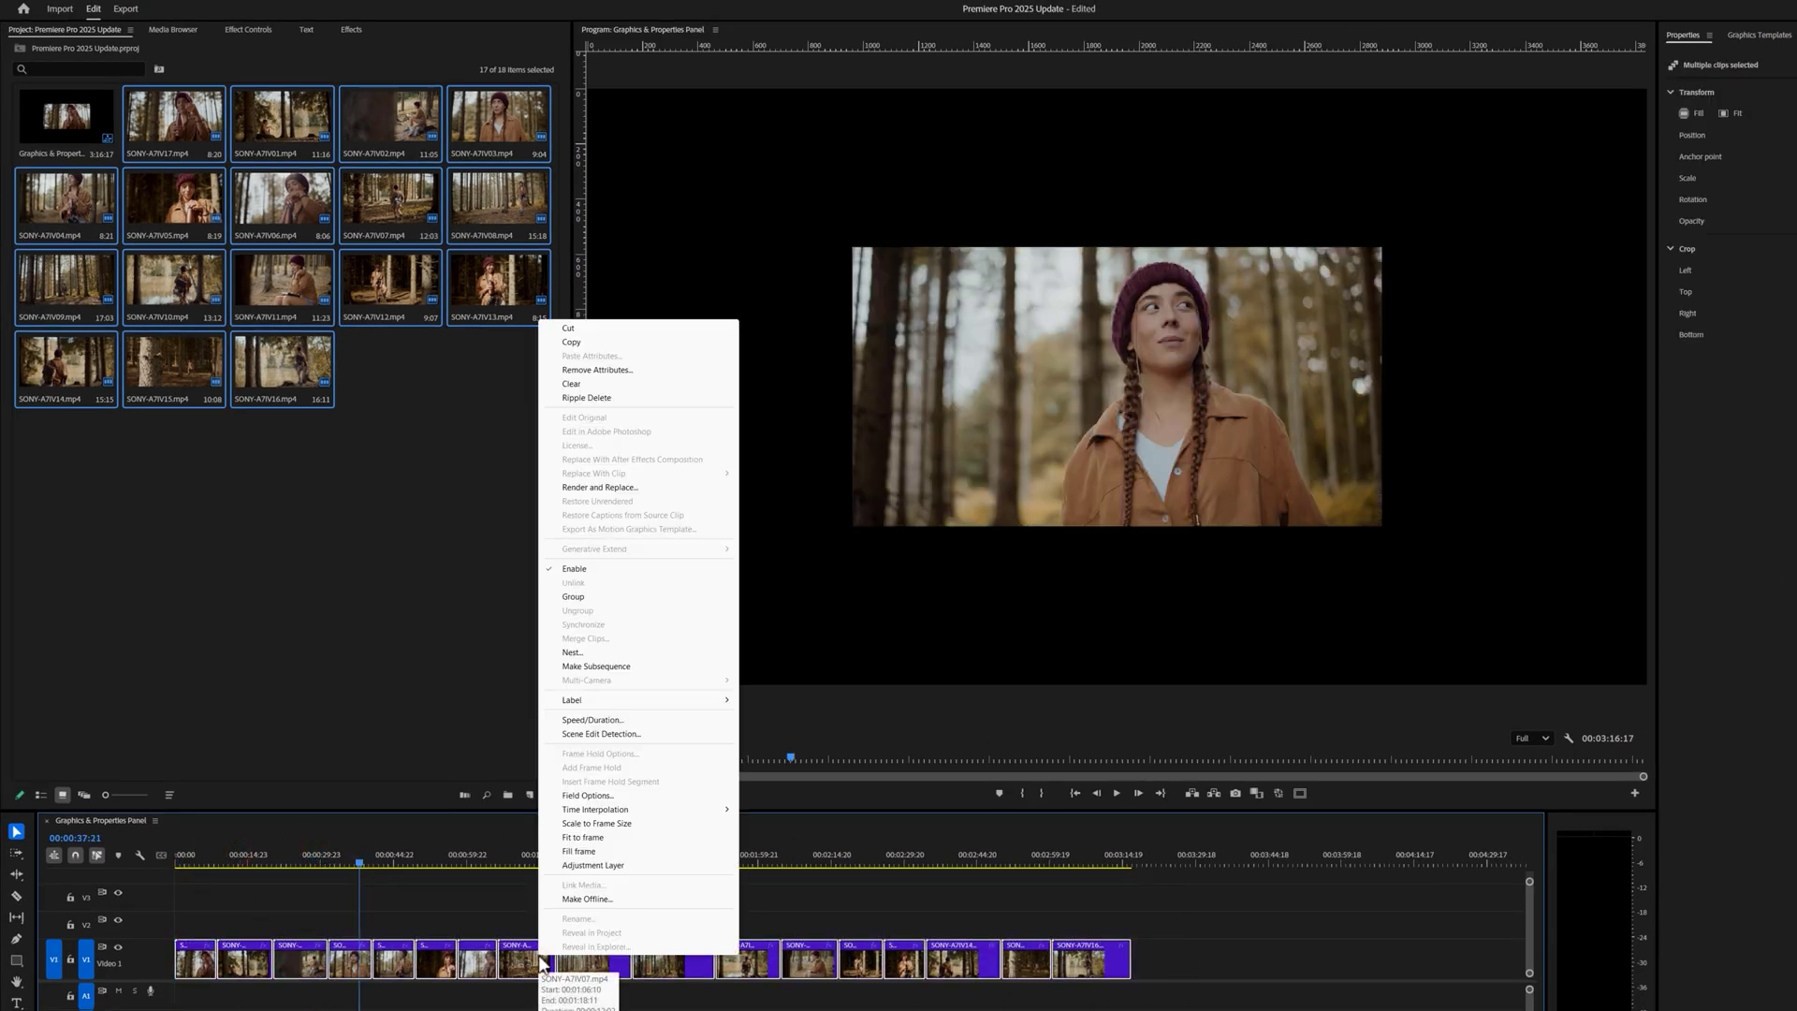
{"action": "left_click", "coordinate": [1165, 962]}
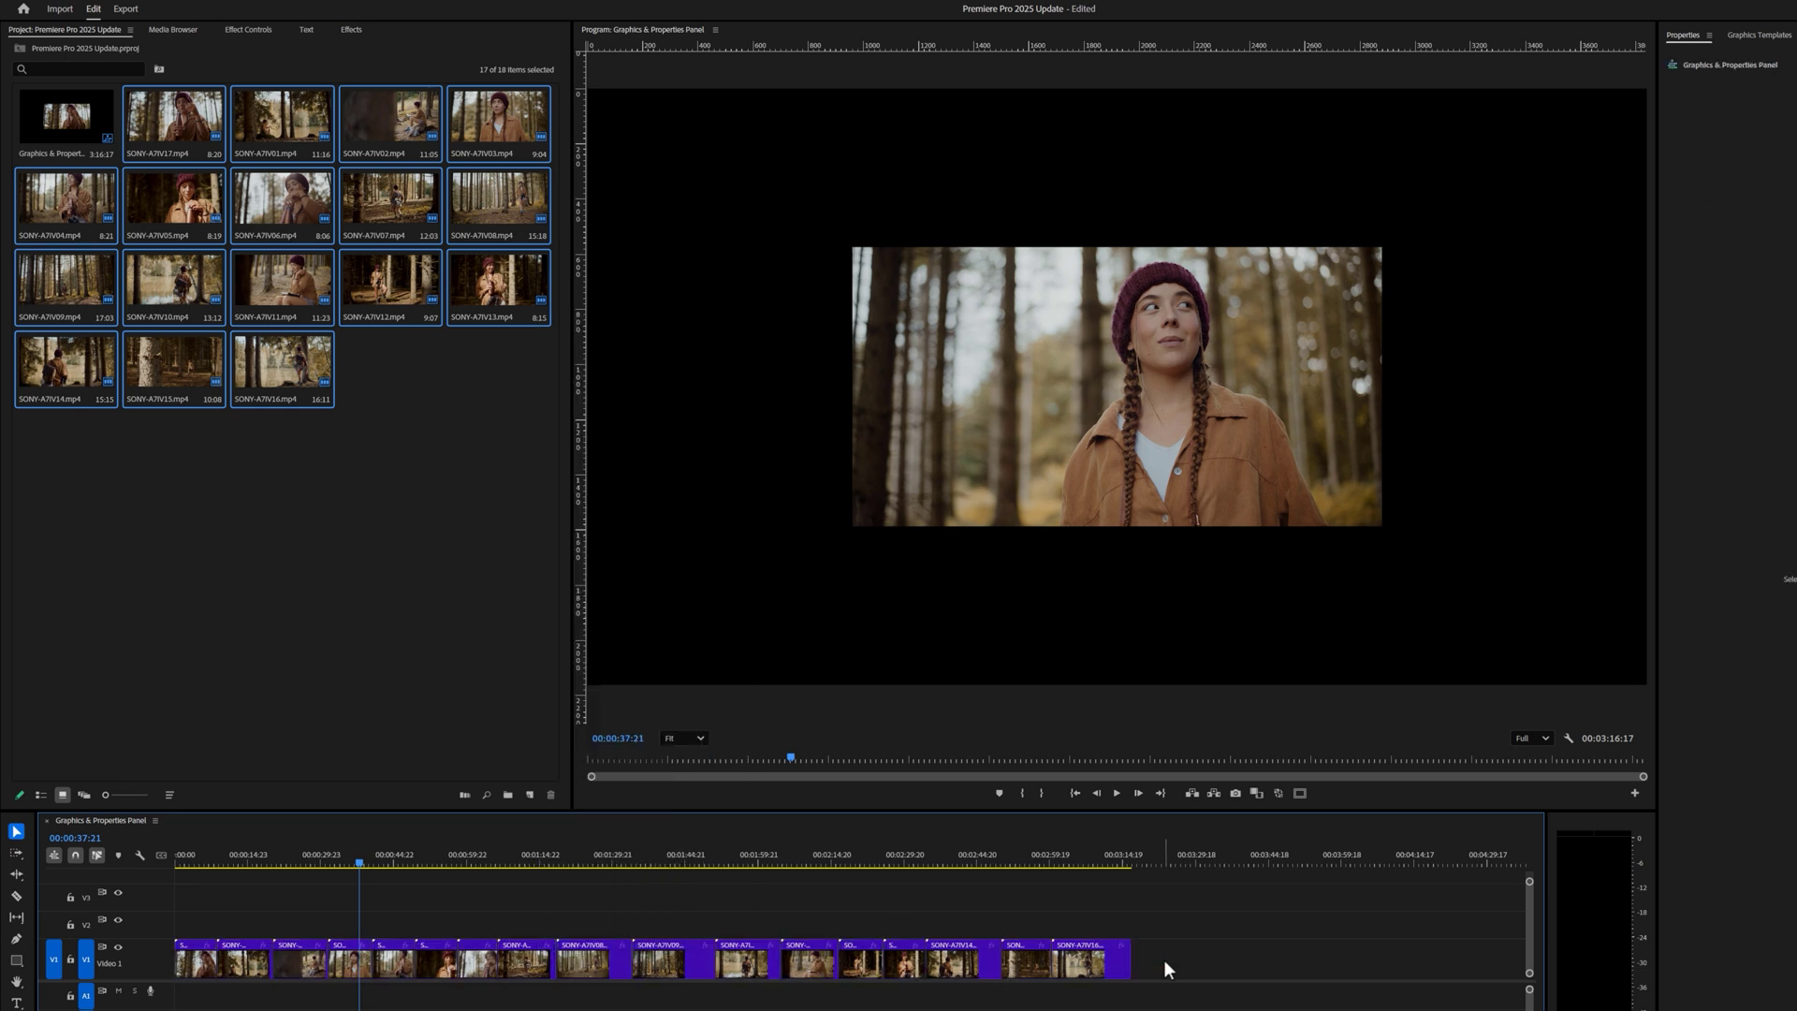
Make all V1 forest clips fill the frame at 213% scale.
{"action": "left_click_drag", "start_coordinate": [1164, 958], "coordinate": [154, 896]}
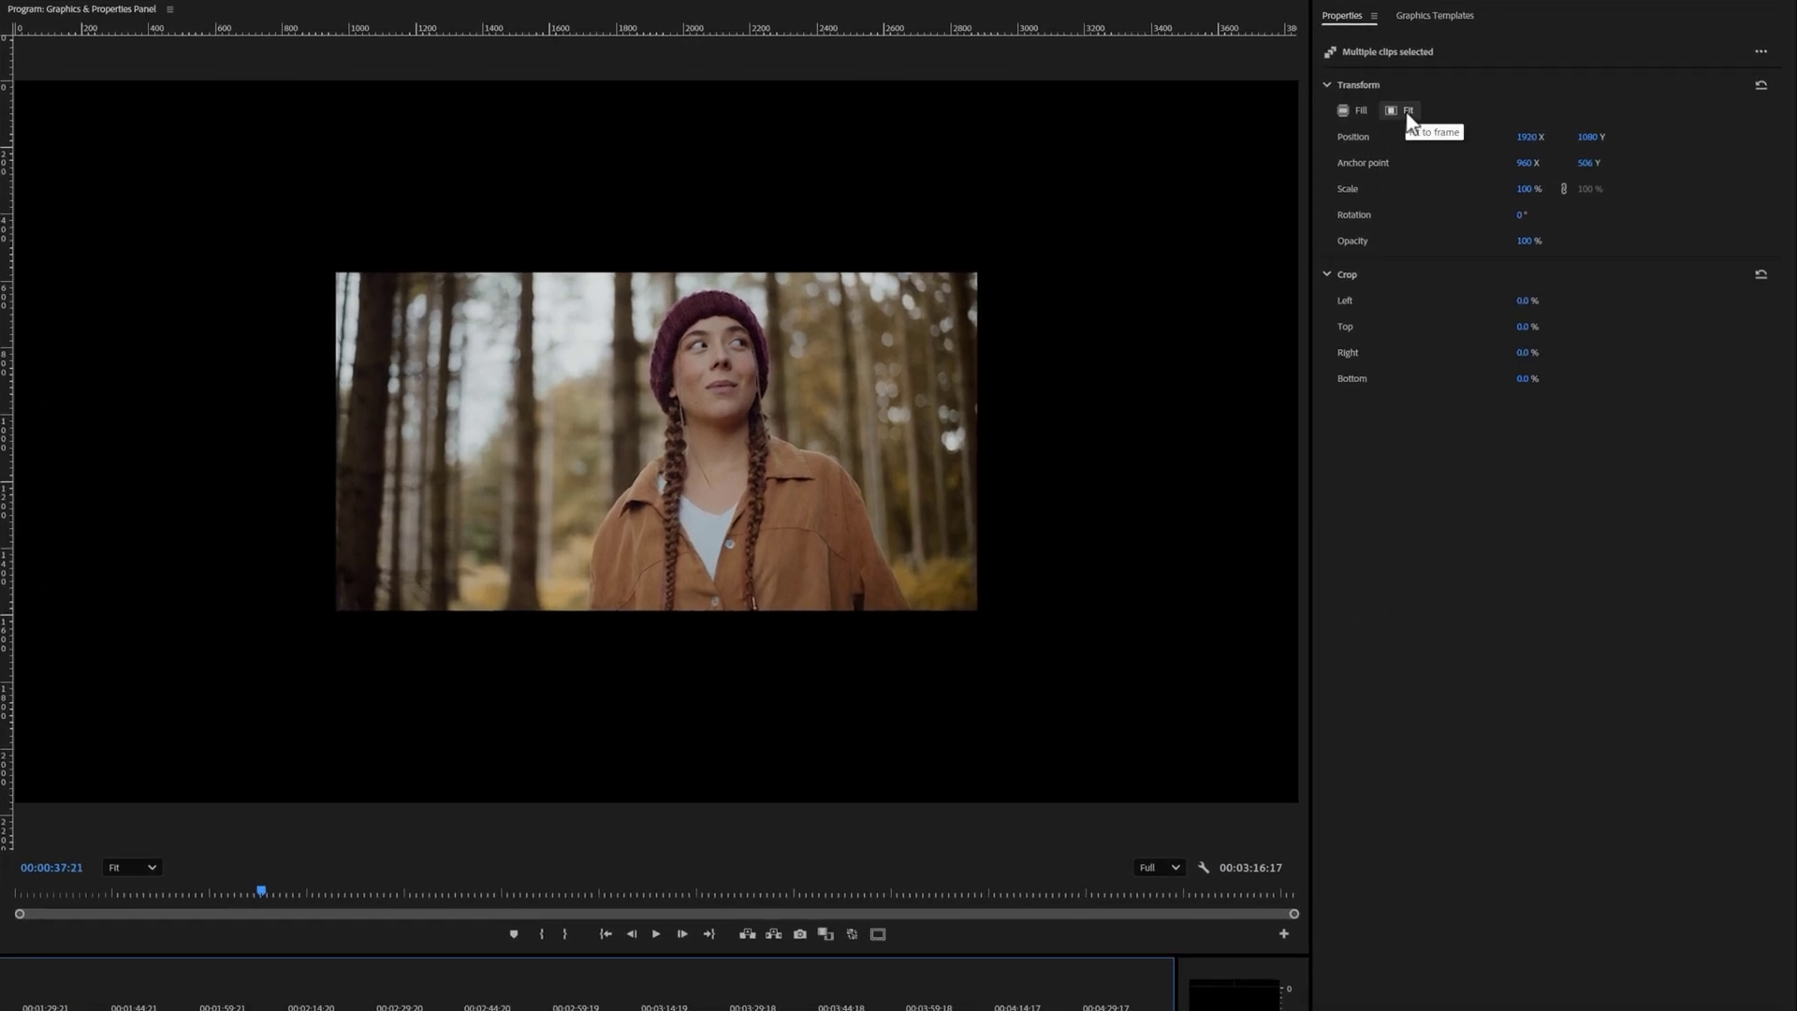
{"action": "left_click", "coordinate": [1407, 112]}
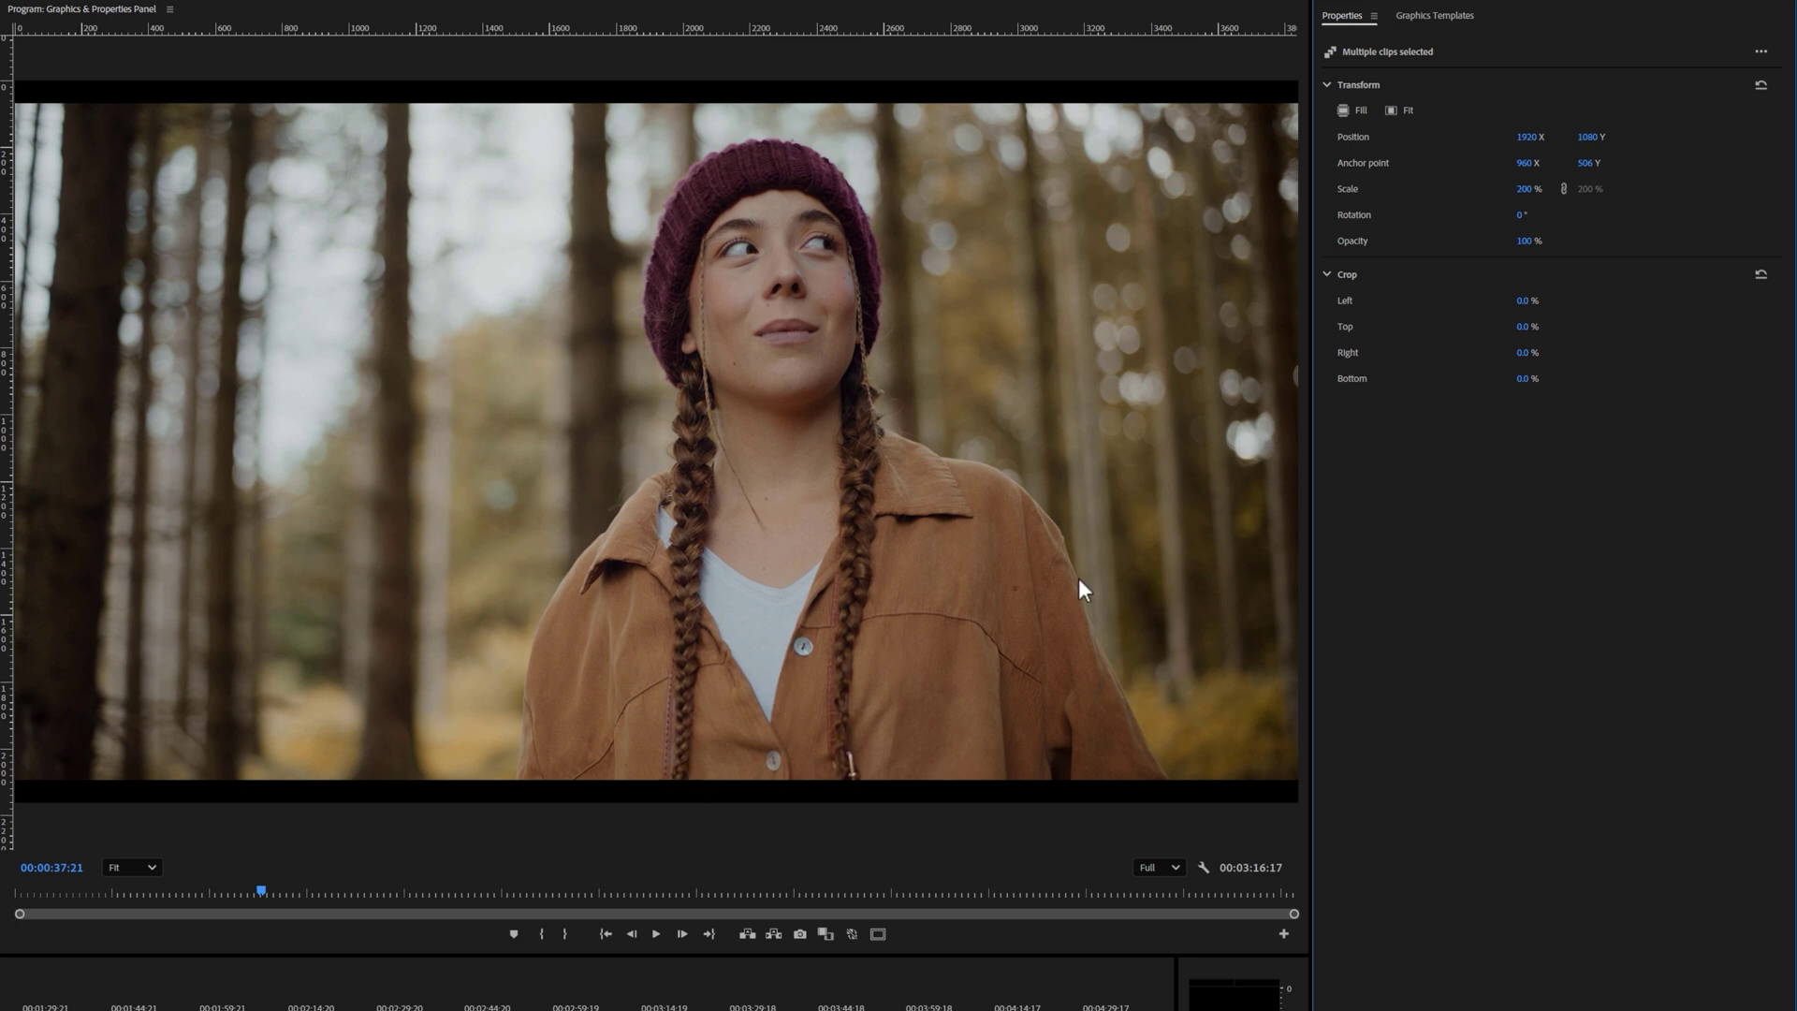
{"action": "left_click", "coordinate": [1362, 112]}
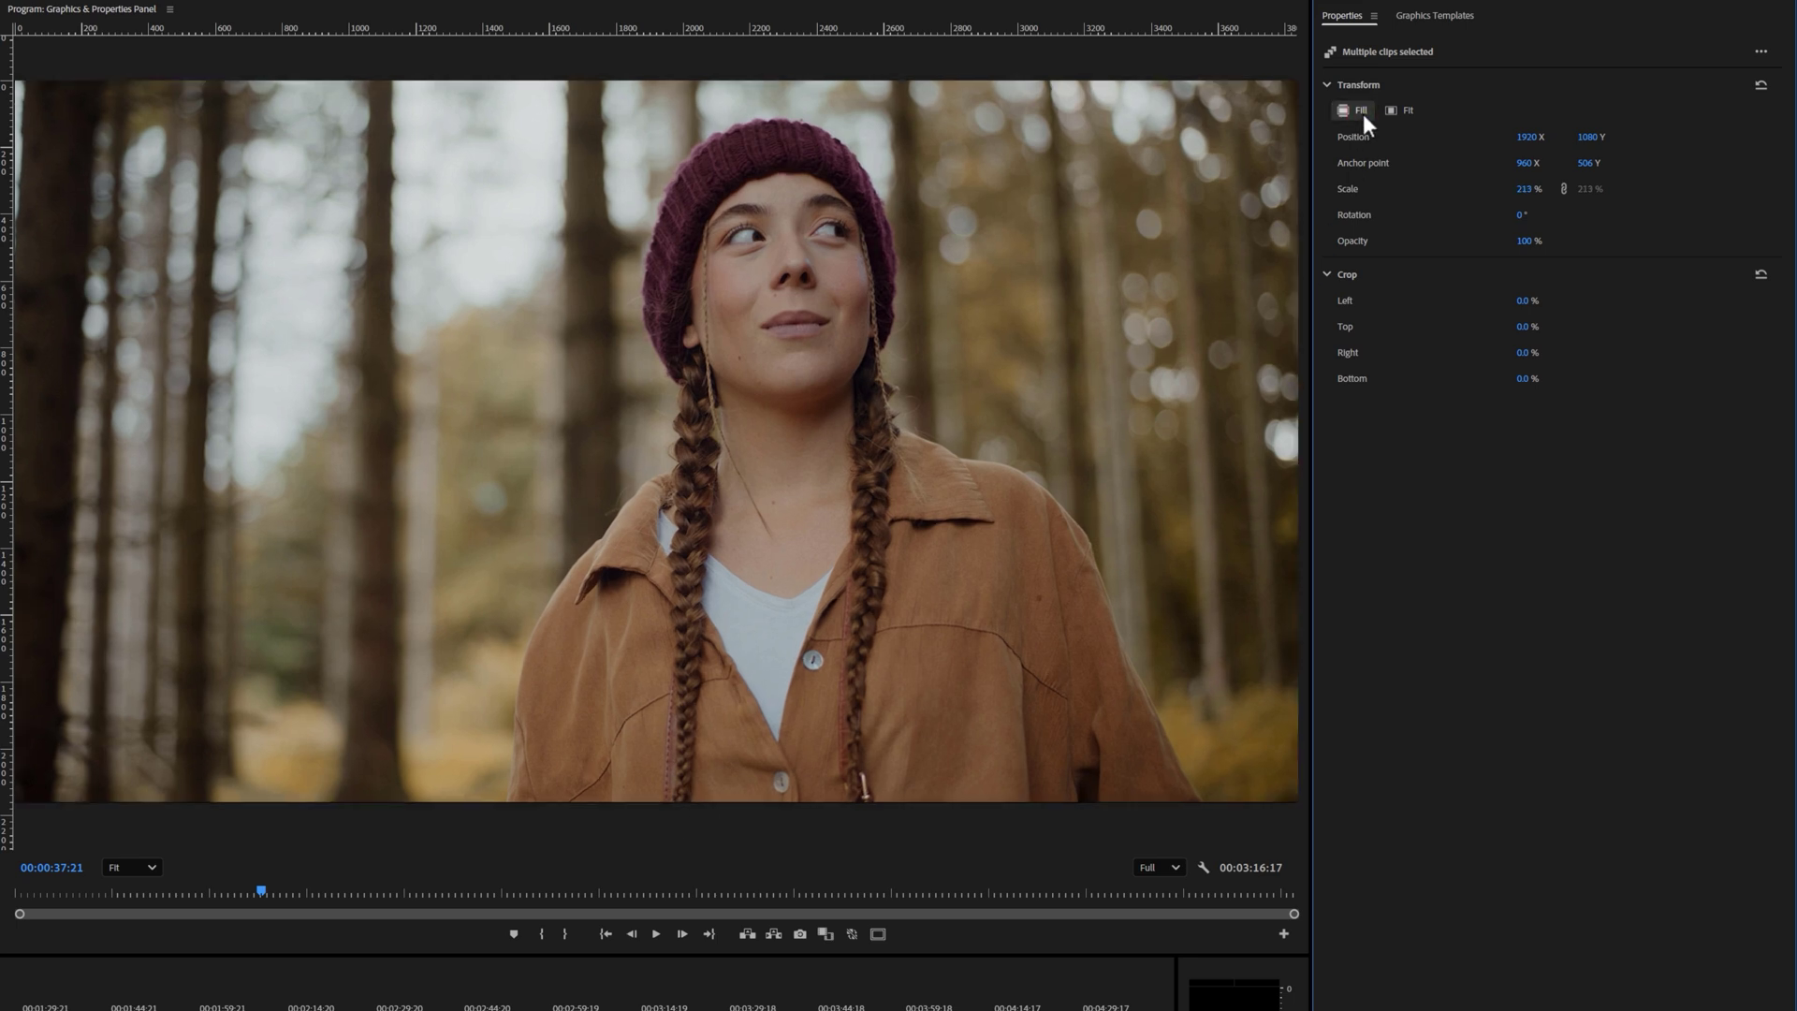
{"action": "left_click_drag", "start_coordinate": [1526, 192], "coordinate": [1633, 192]}
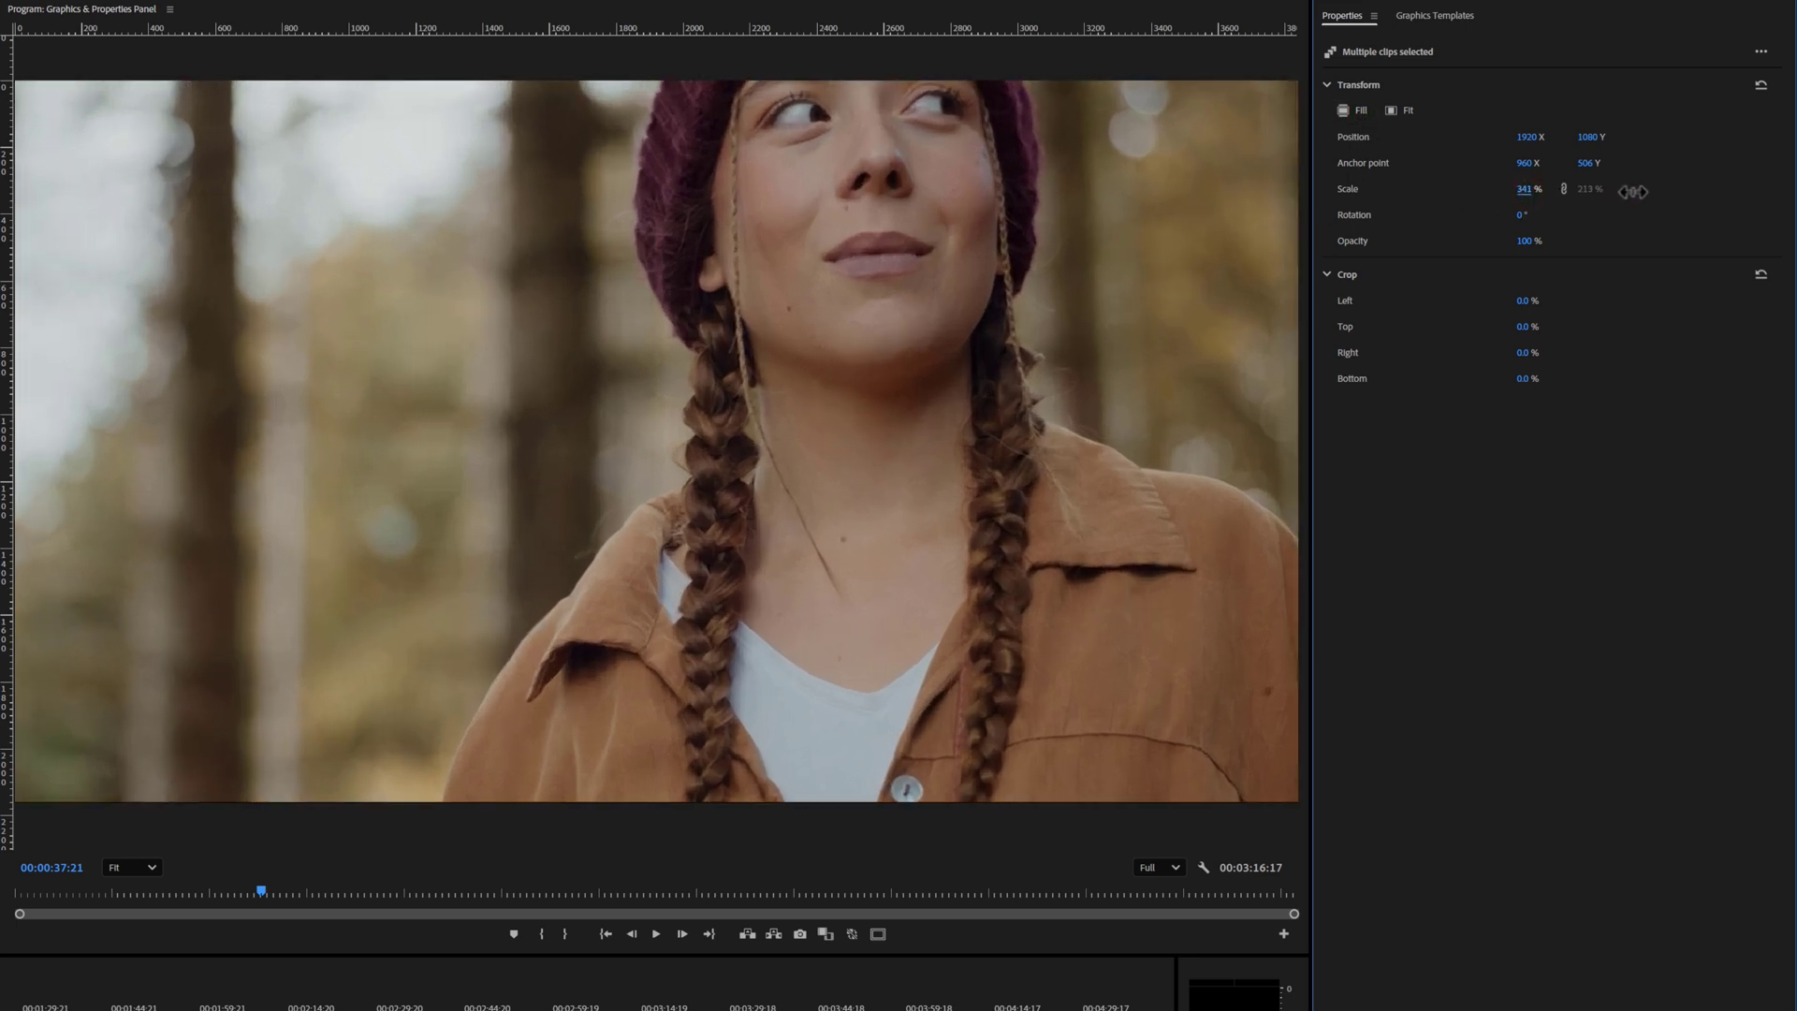
{"action": "key", "text": "ctrl+z"}
{"action": "mouse_move", "coordinate": [1524, 241]}
{"action": "left_mouse_down"}
{"action": "mouse_move", "coordinate": [1456, 245]}
{"action": "mouse_move", "coordinate": [1494, 248]}
{"action": "left_mouse_up"}
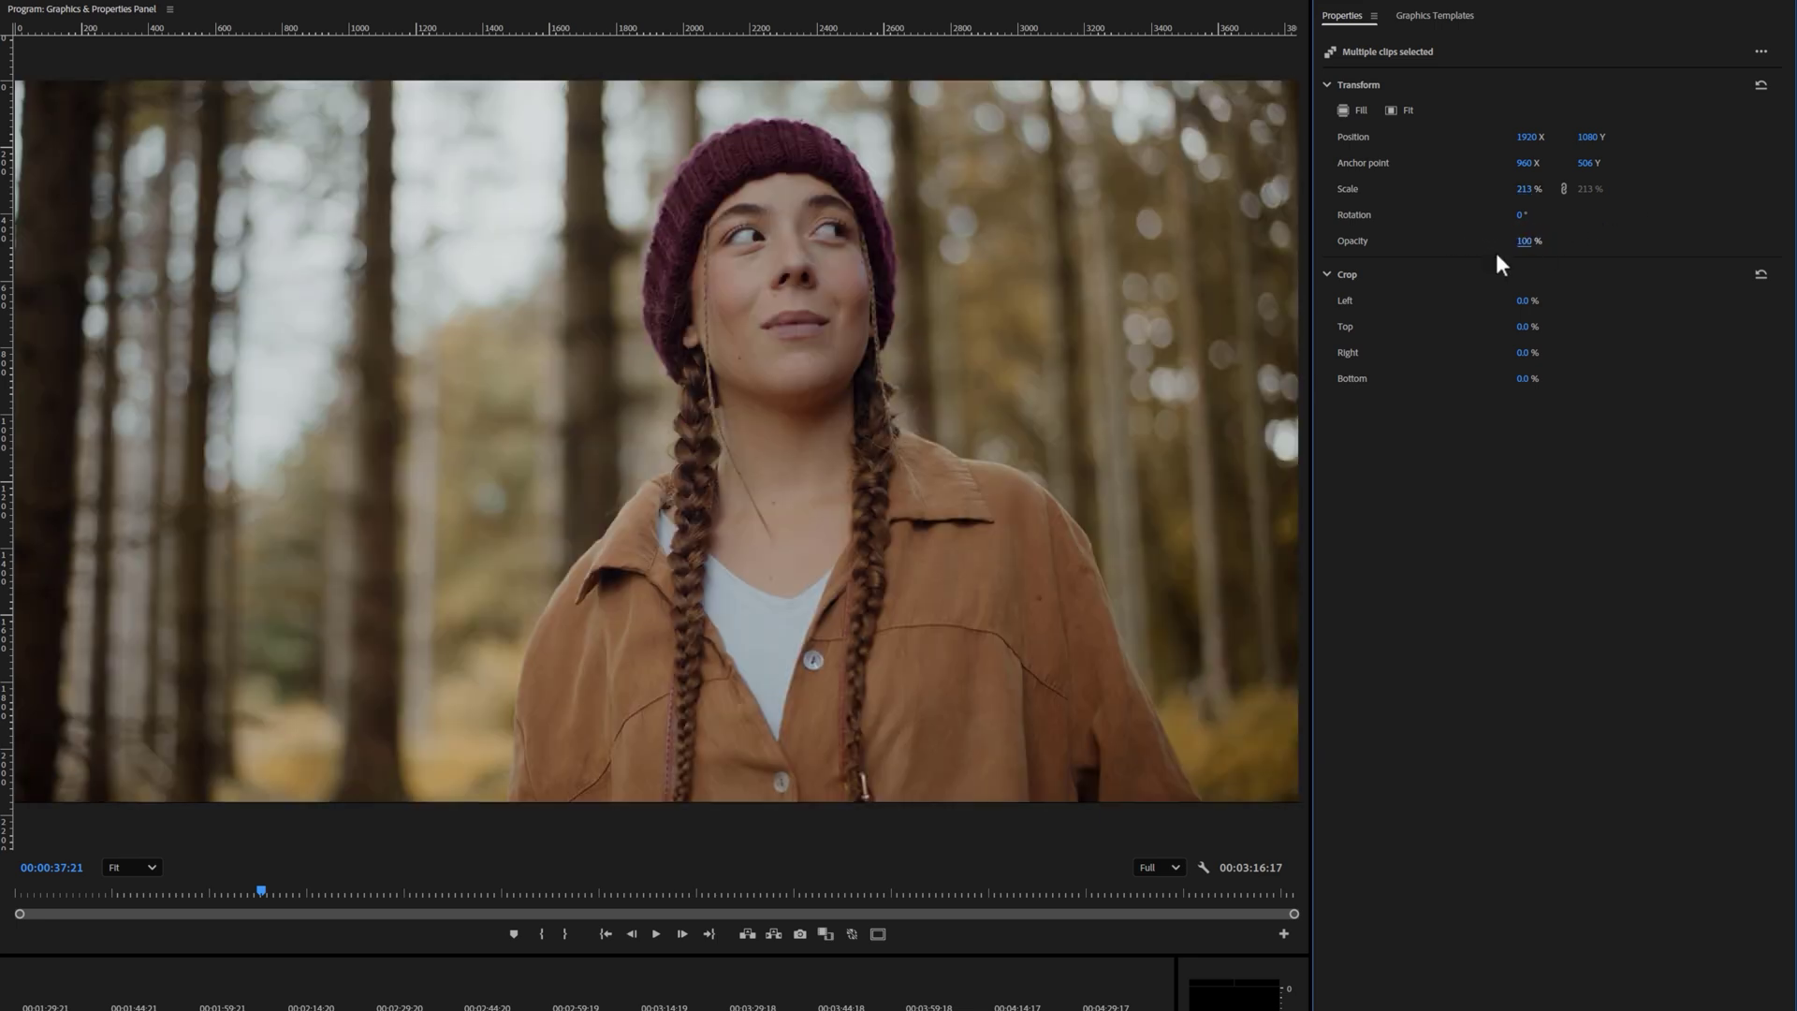
Crop 10% off the top and bottom of the clips and bring up Clip speed / duration.
{"action": "type", "text": "10"}
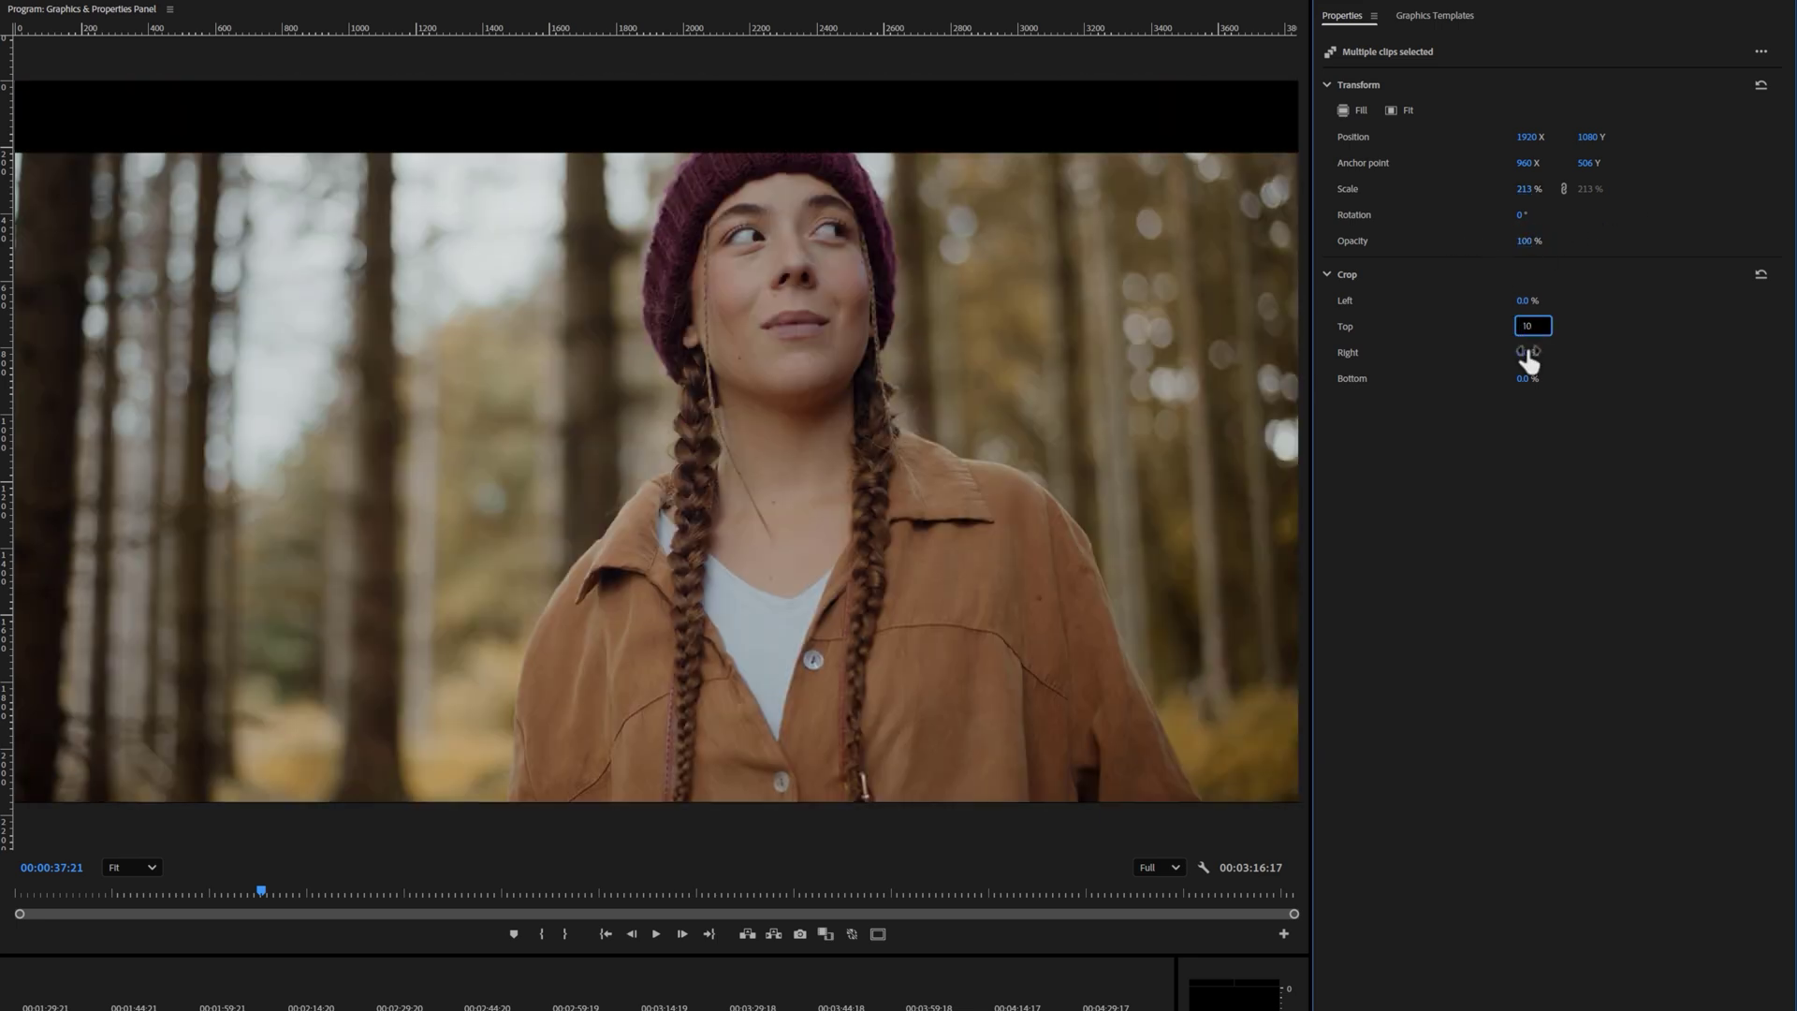
{"action": "left_click", "coordinate": [1524, 382]}
{"action": "type", "text": "10"}
{"action": "key", "text": "Return"}
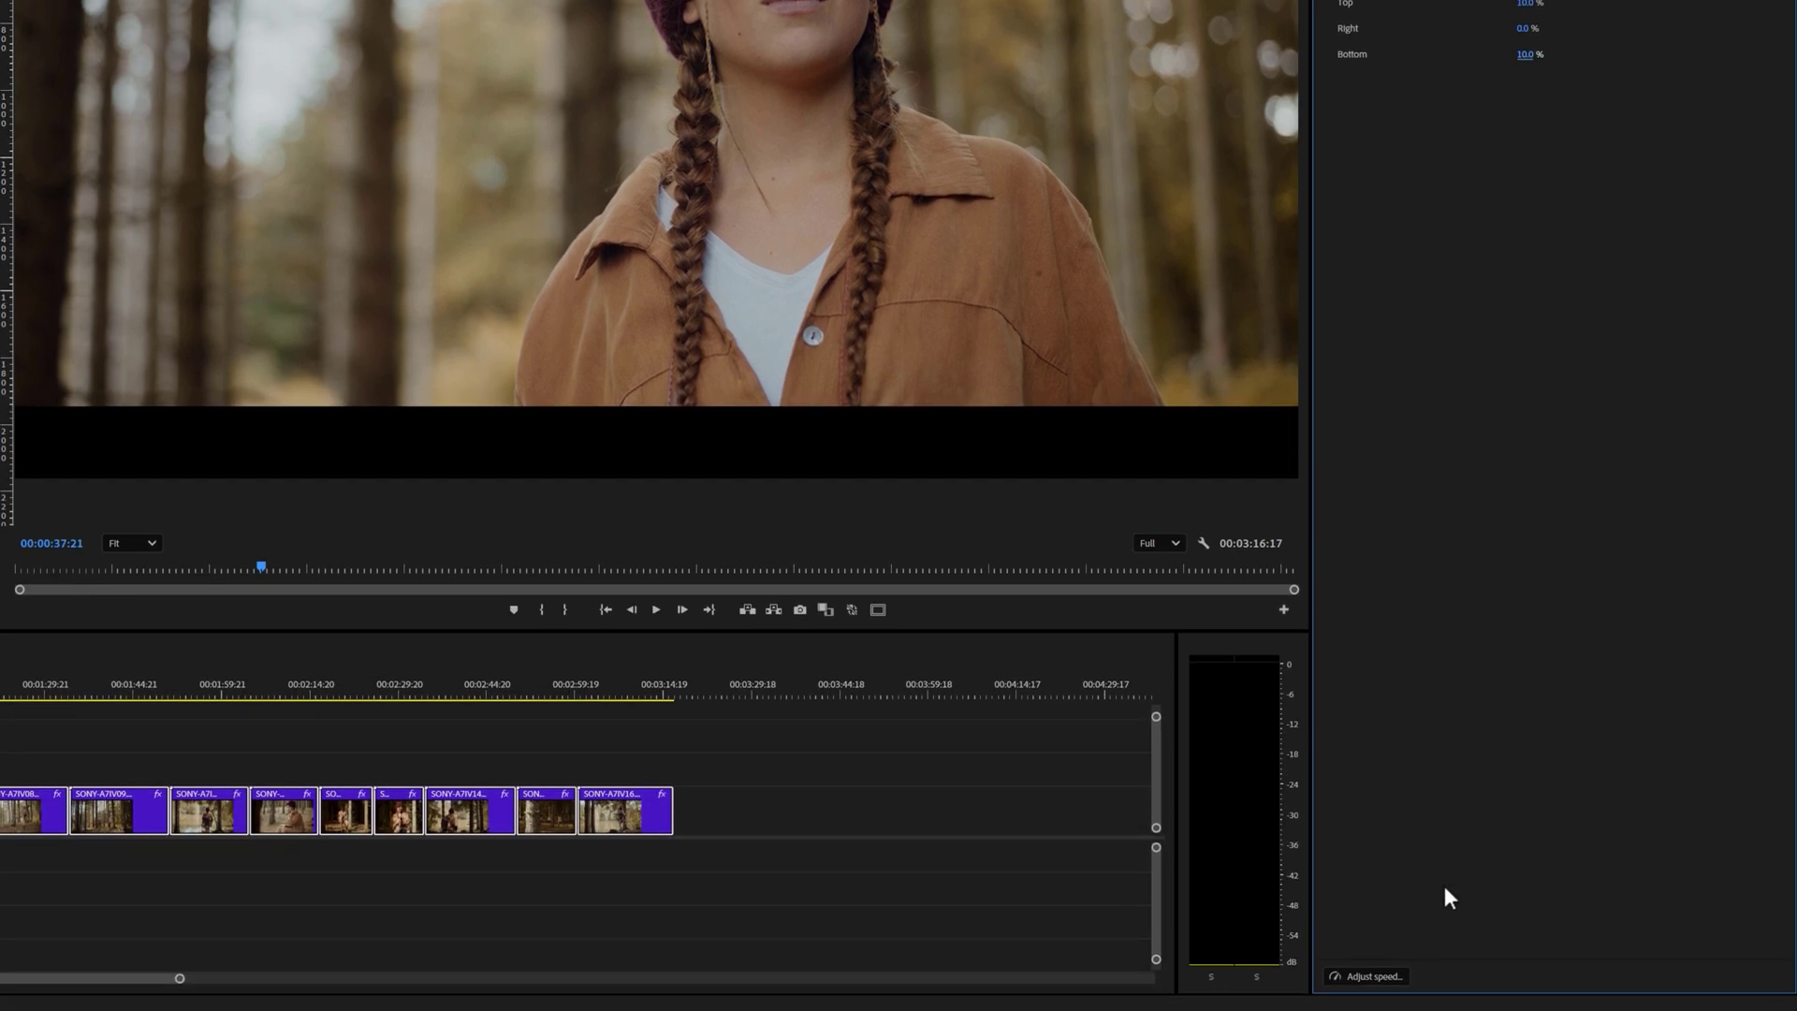
{"action": "left_click", "coordinate": [1393, 979]}
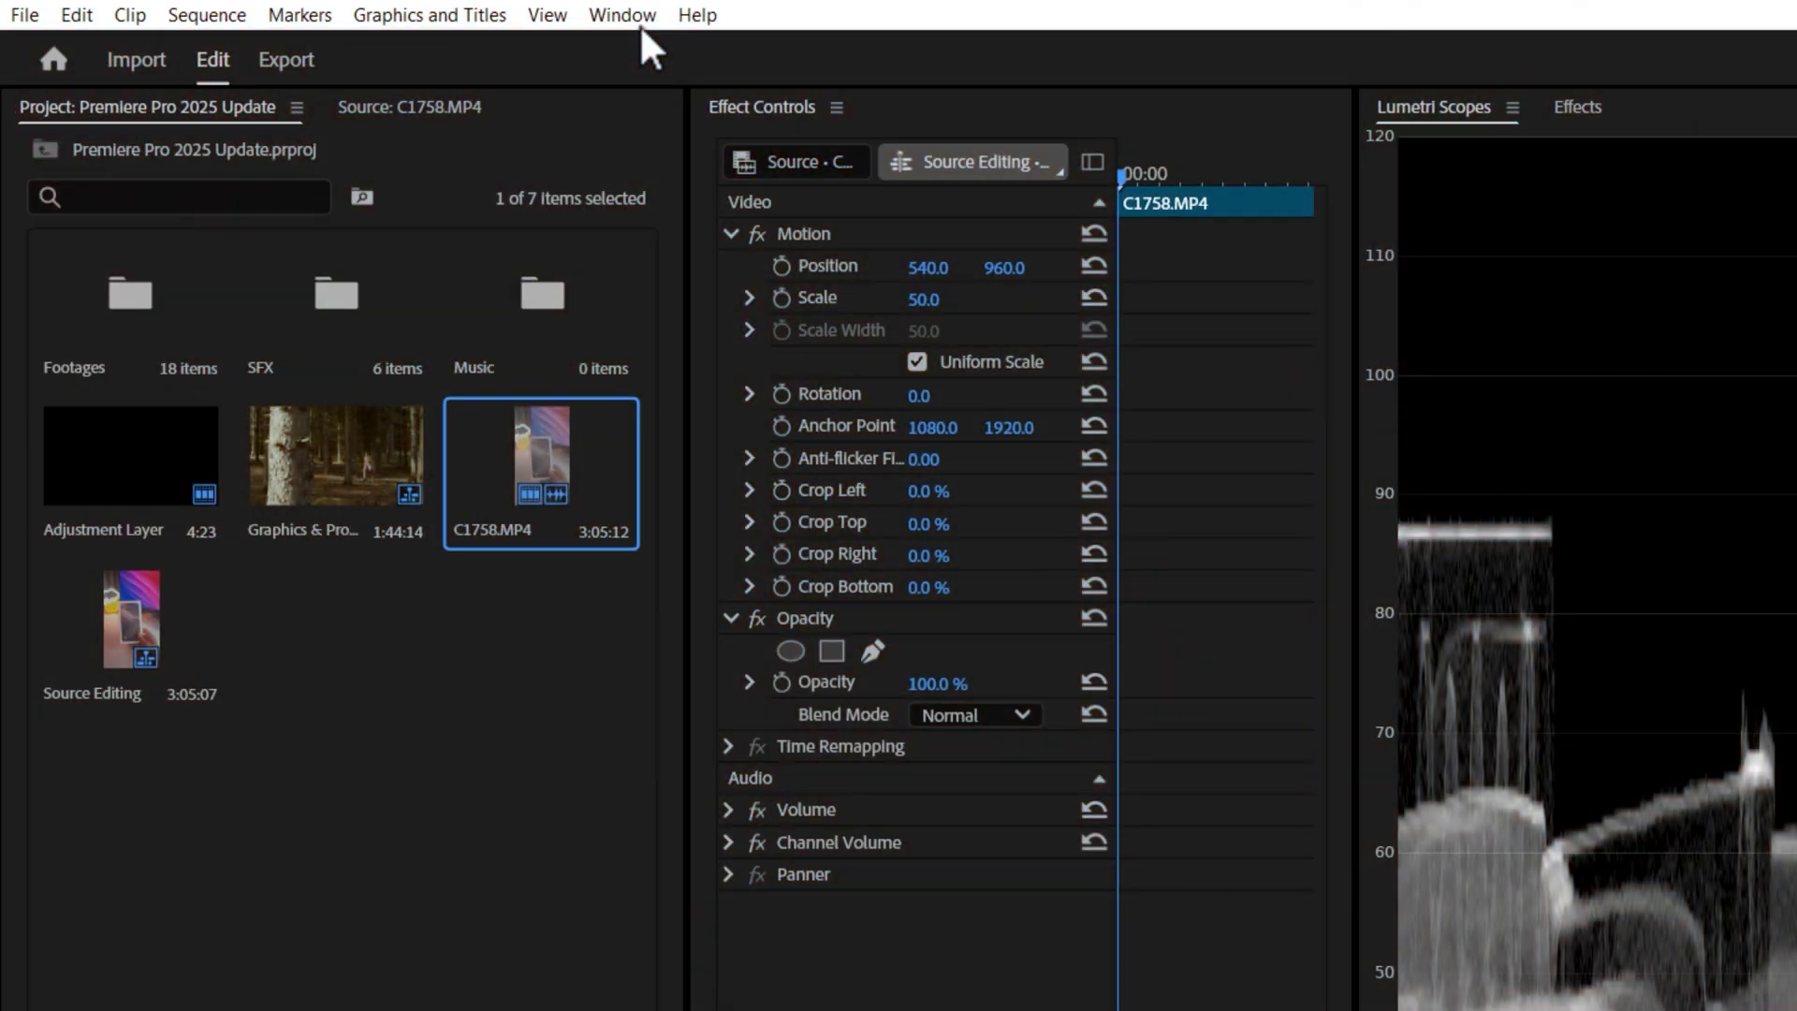
Bring up the Lumetri Color panel's Settings with the Source Clip section expanded.
{"action": "left_click", "coordinate": [625, 15]}
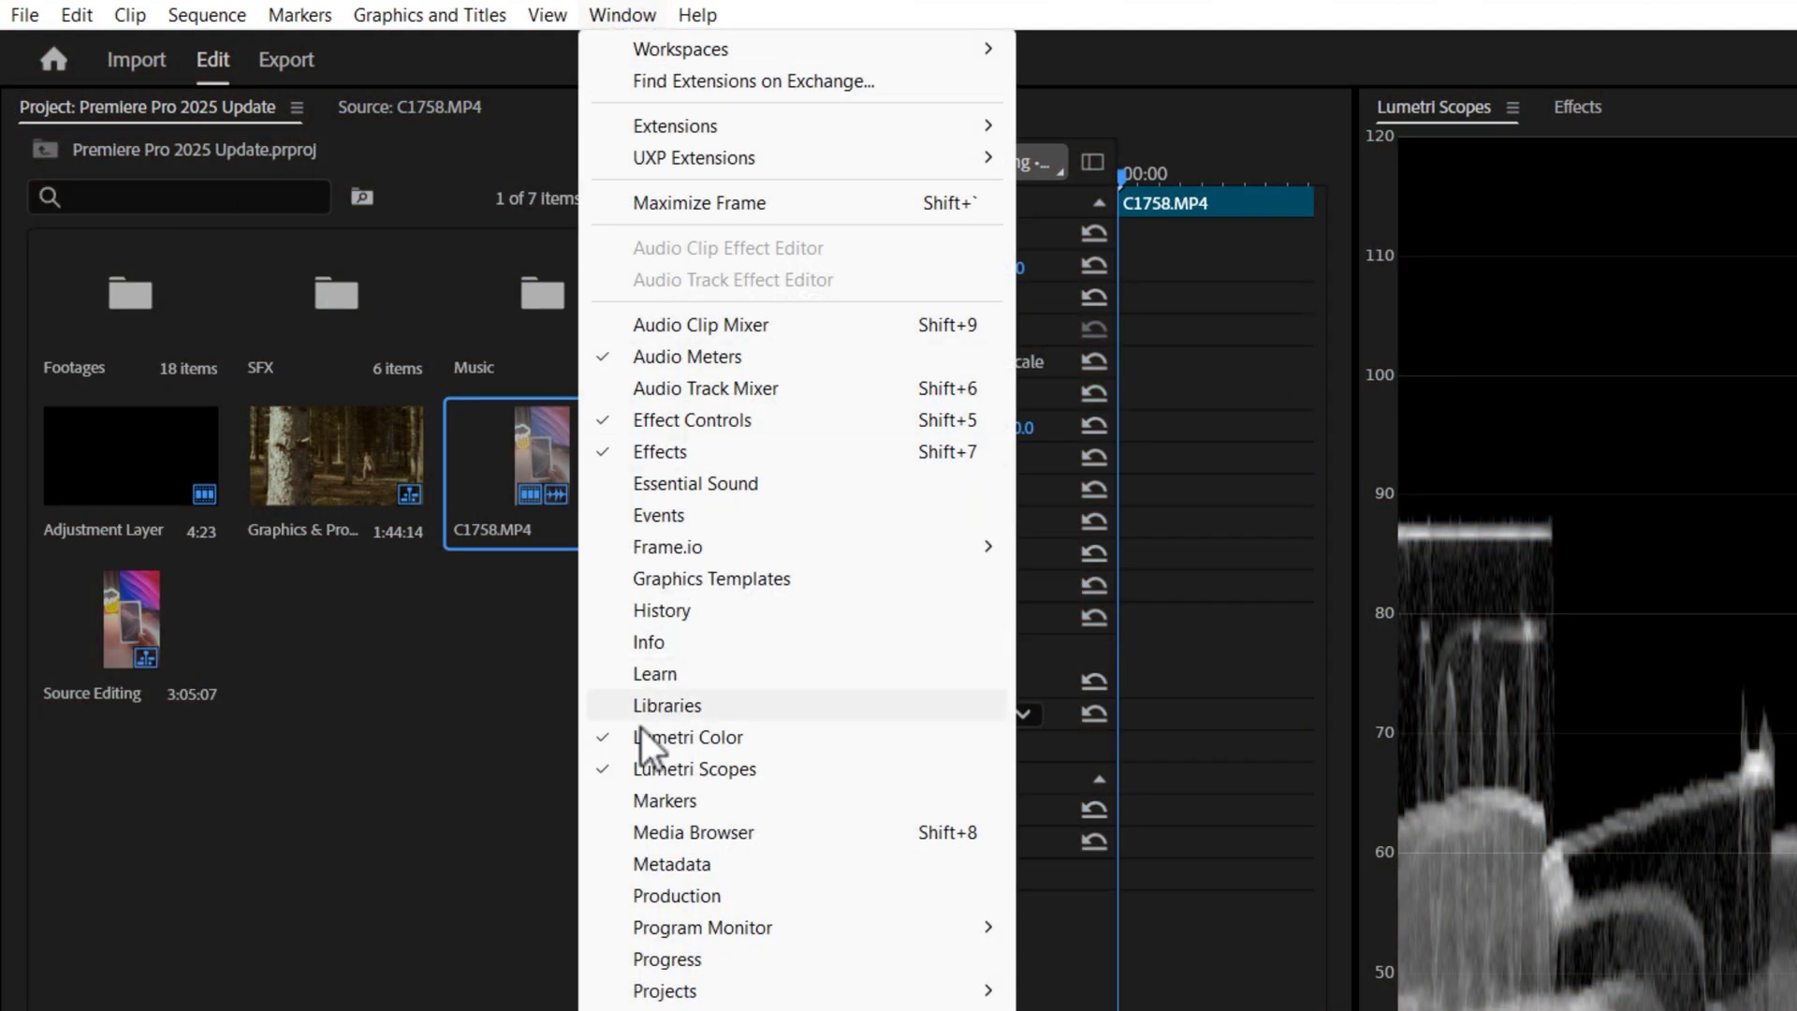
{"action": "left_click", "coordinate": [801, 743]}
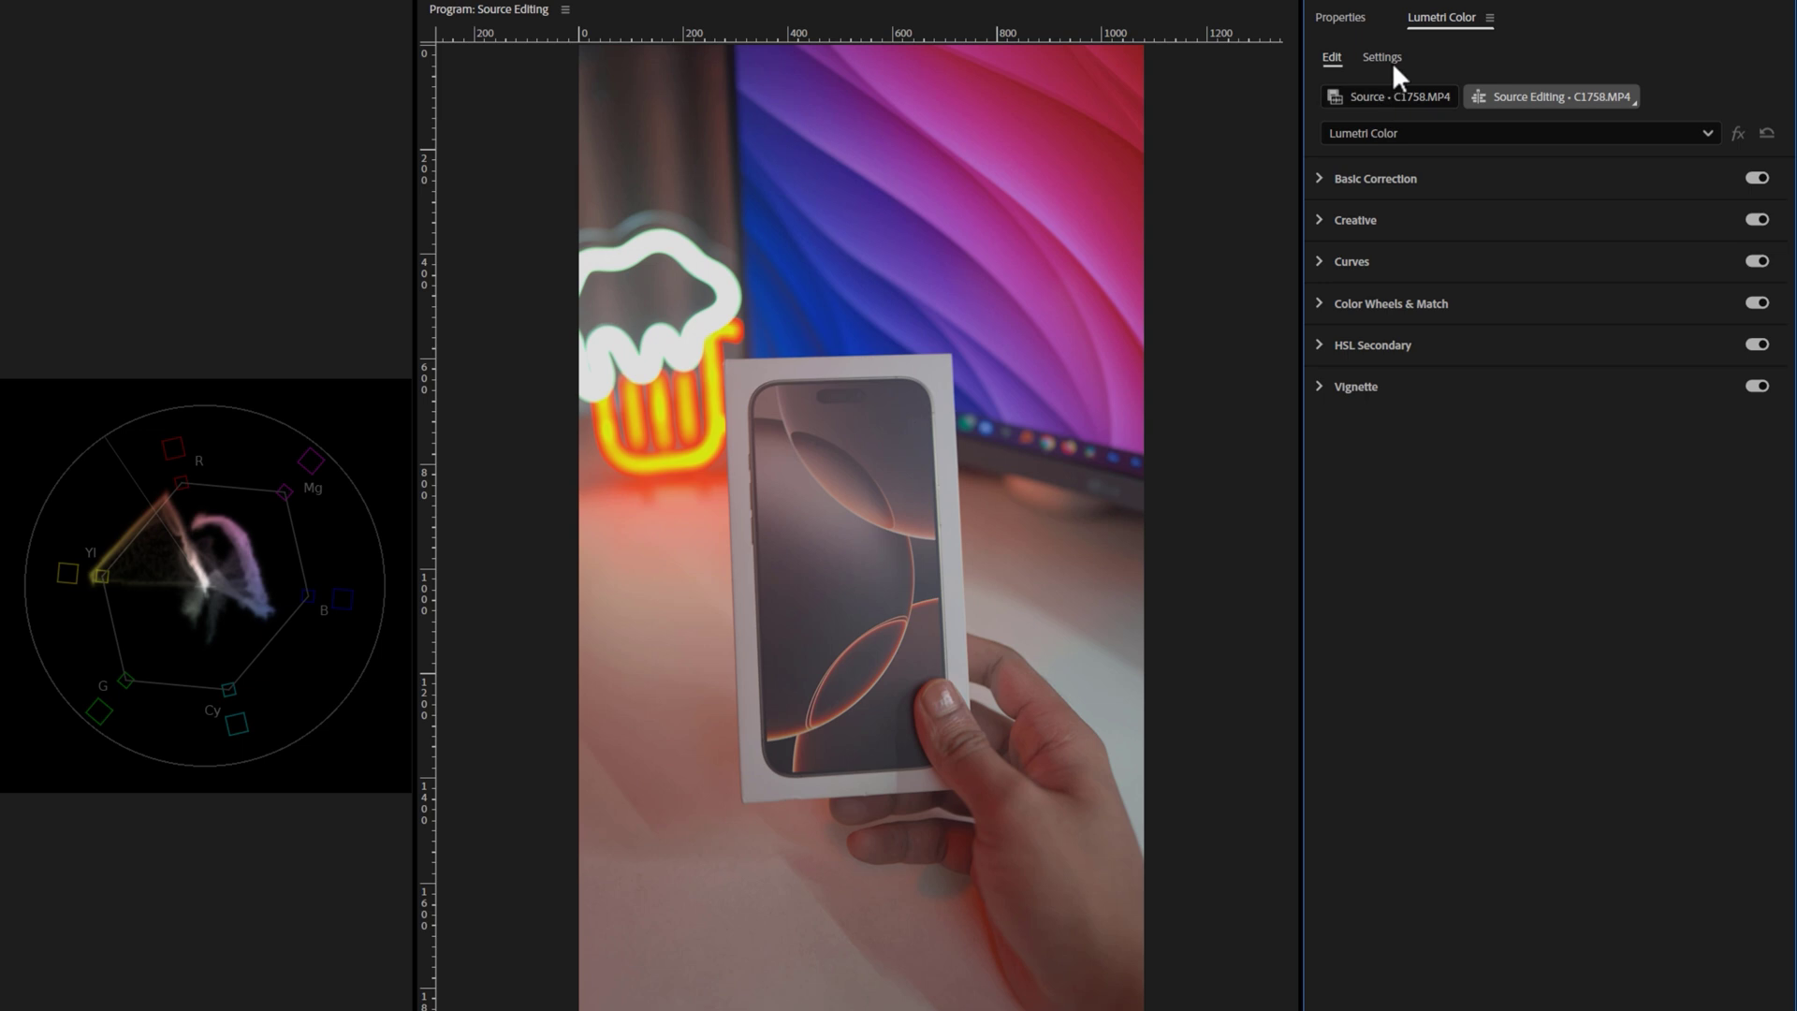
{"action": "left_click", "coordinate": [1394, 64]}
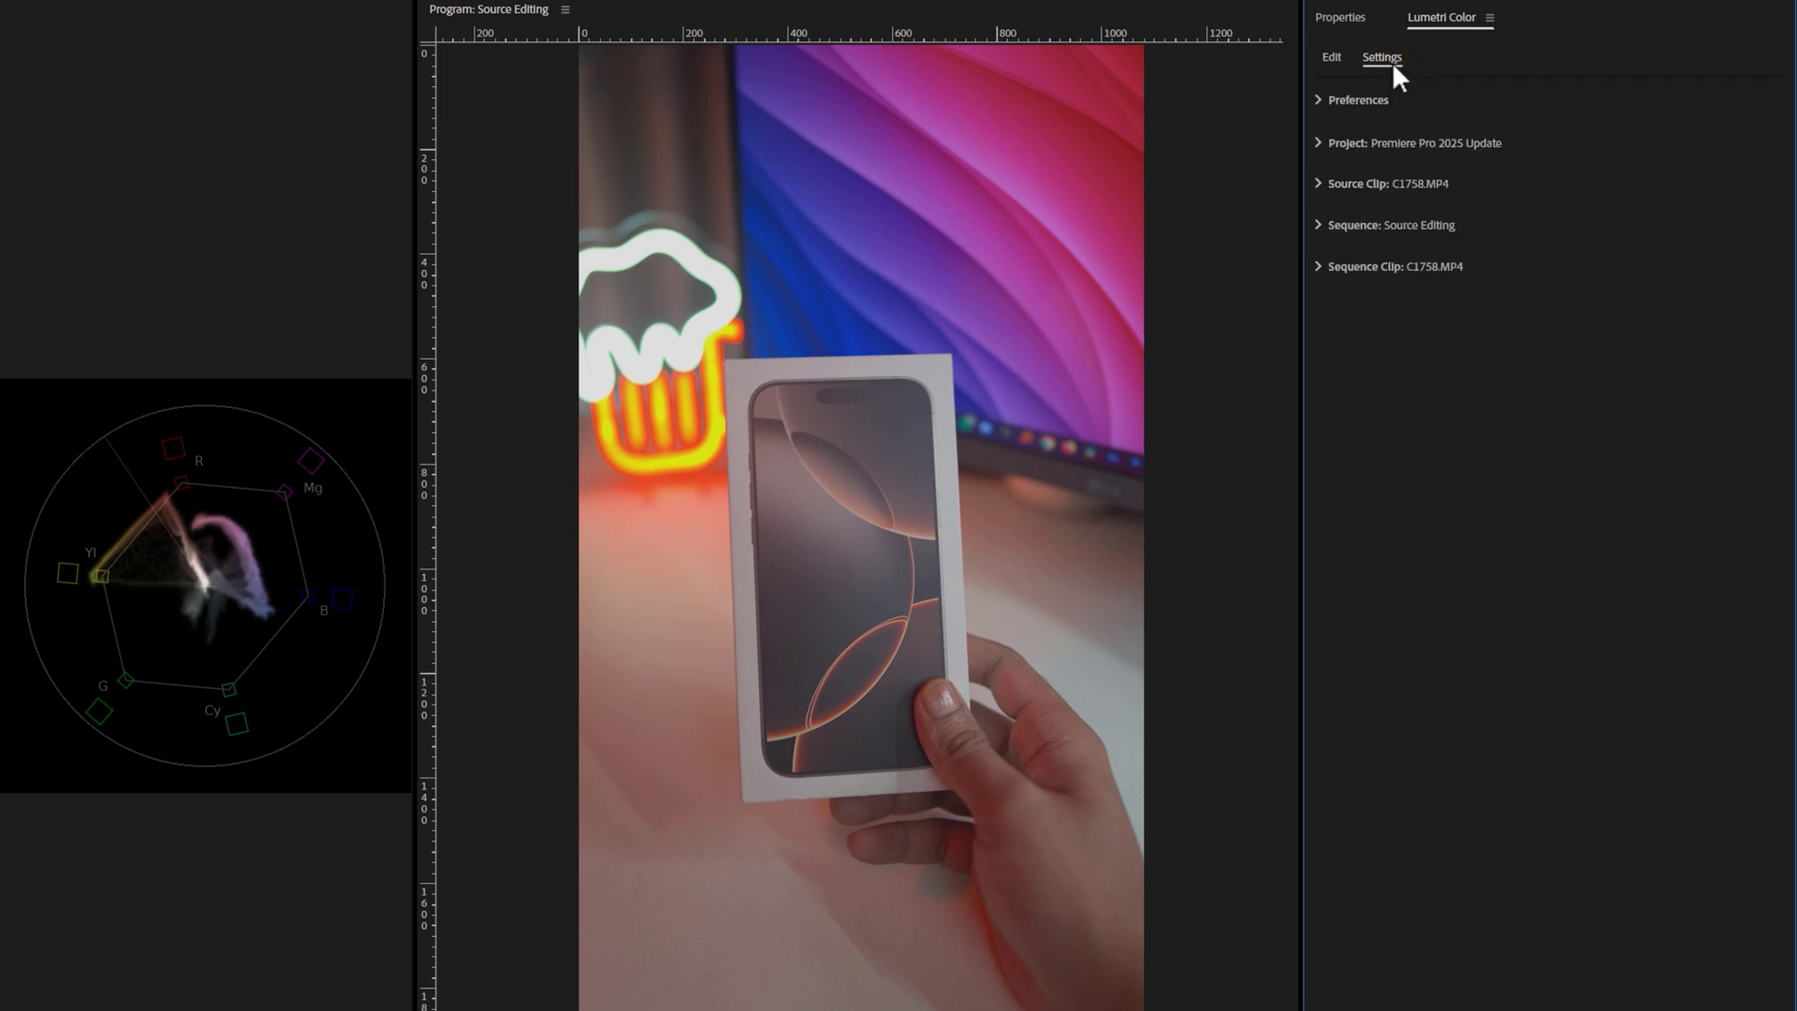
{"action": "left_click", "coordinate": [1317, 182]}
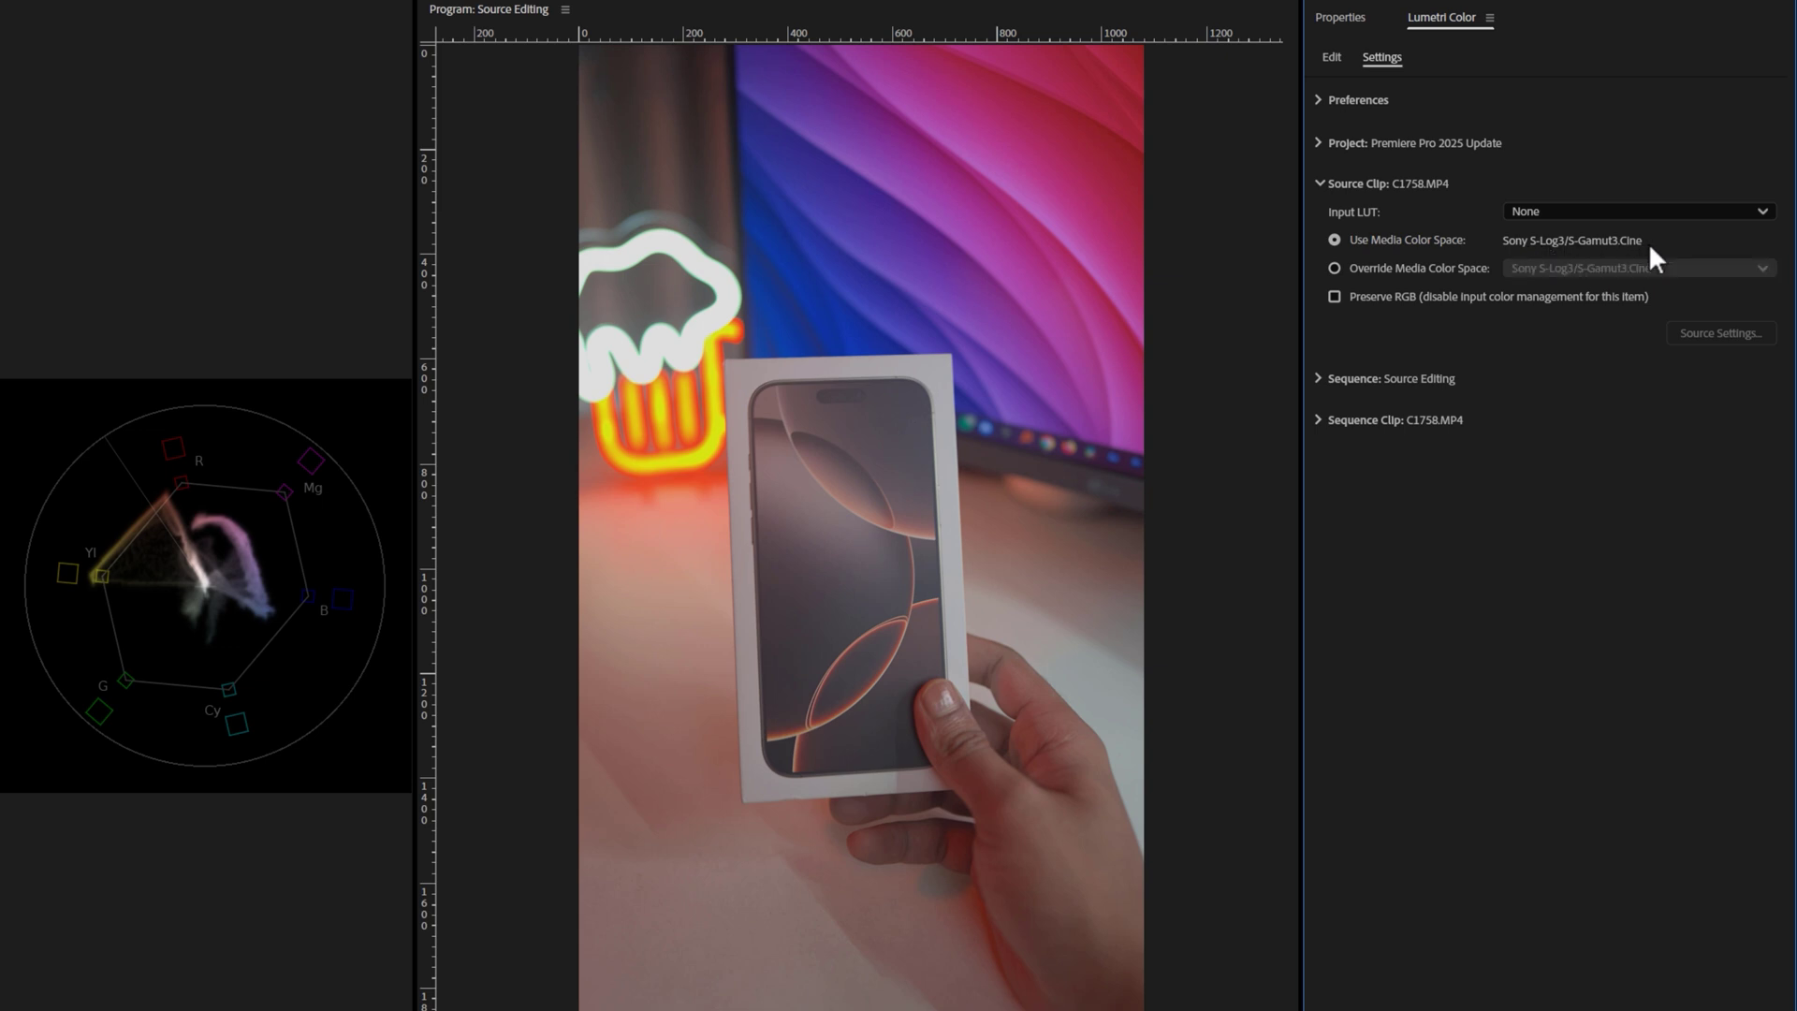
Override C1758.MP4's media colour space with Sony S-Log3/S-Gamut3.Cine.
{"action": "left_click", "coordinate": [1334, 298]}
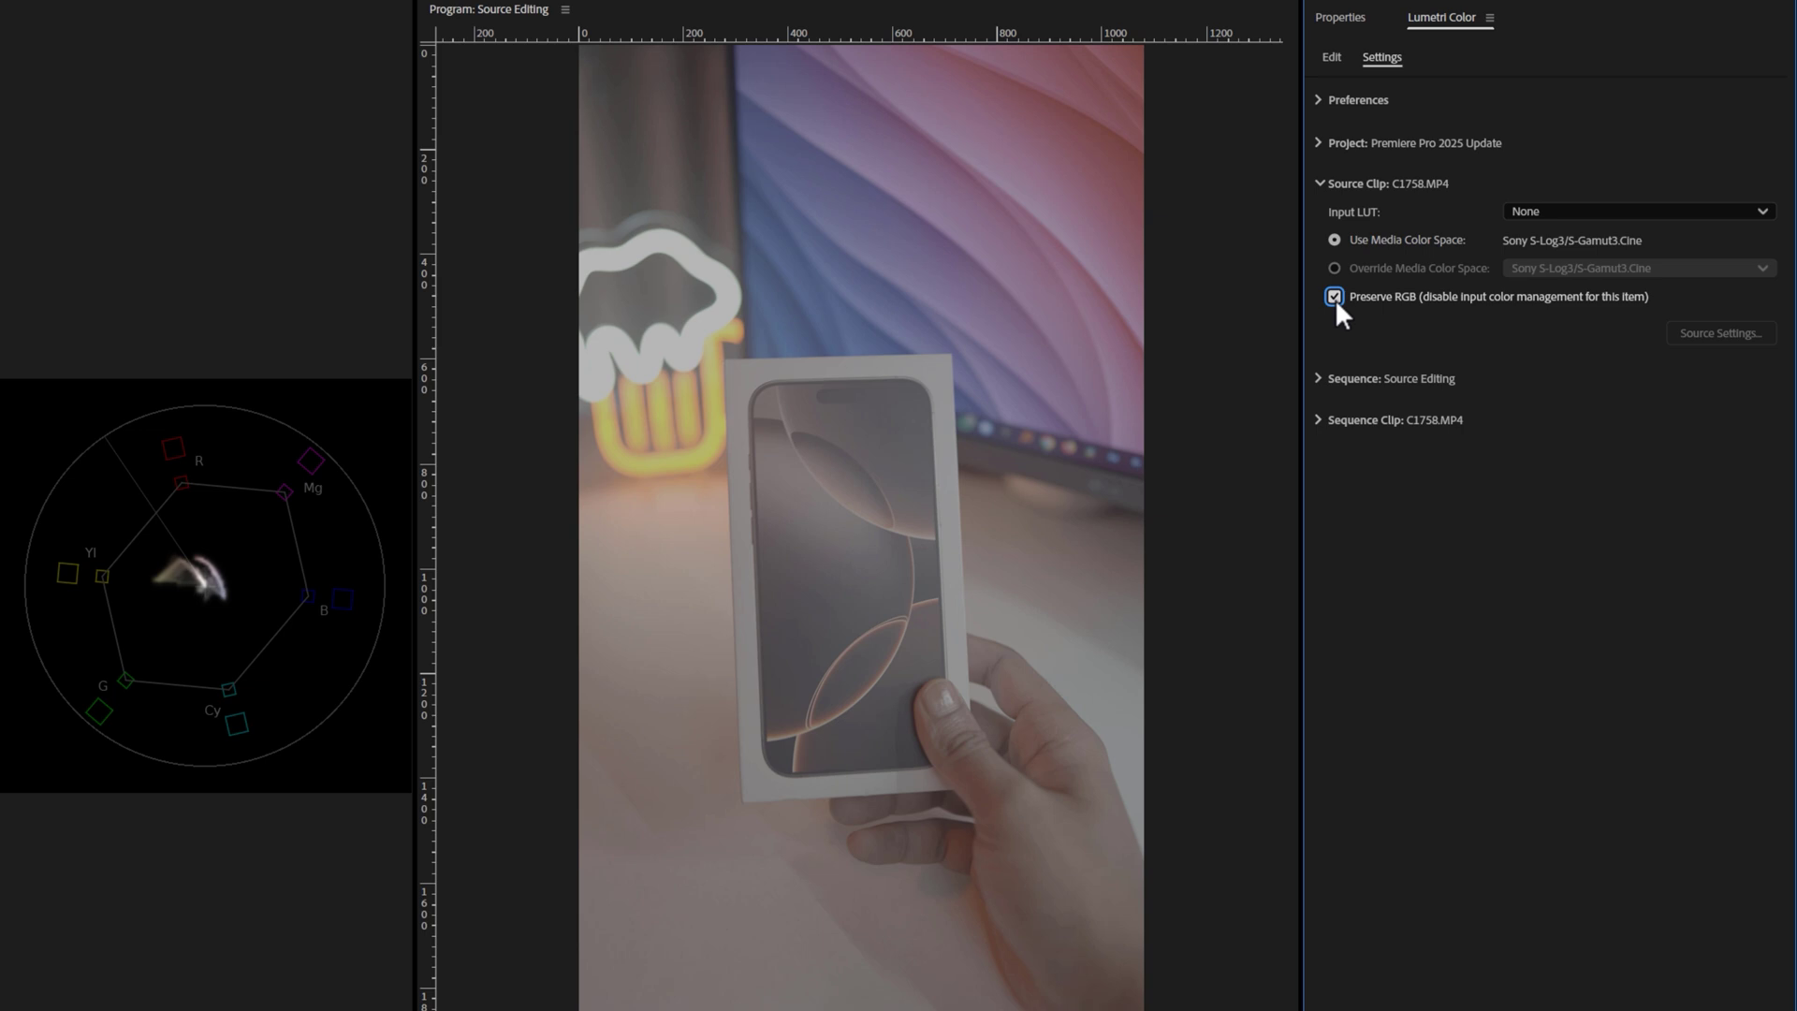
{"action": "left_click", "coordinate": [1334, 298]}
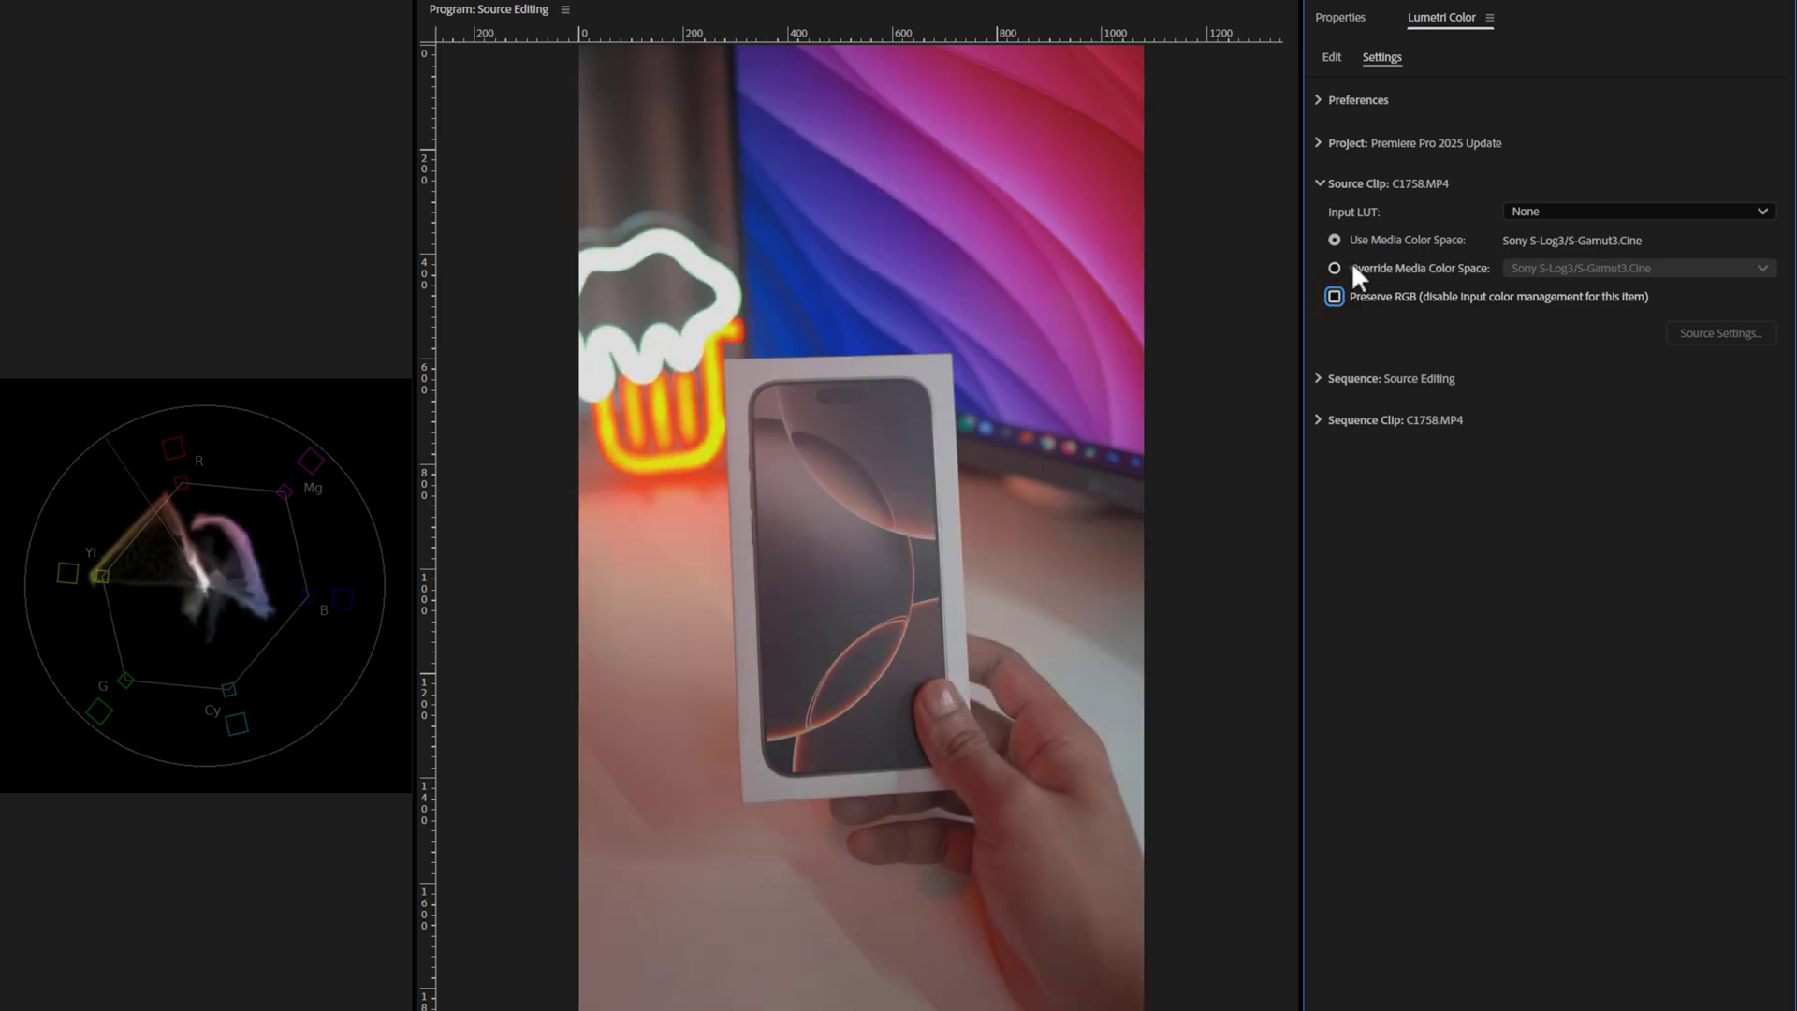
{"action": "left_click", "coordinate": [1334, 268]}
{"action": "left_click", "coordinate": [1724, 267]}
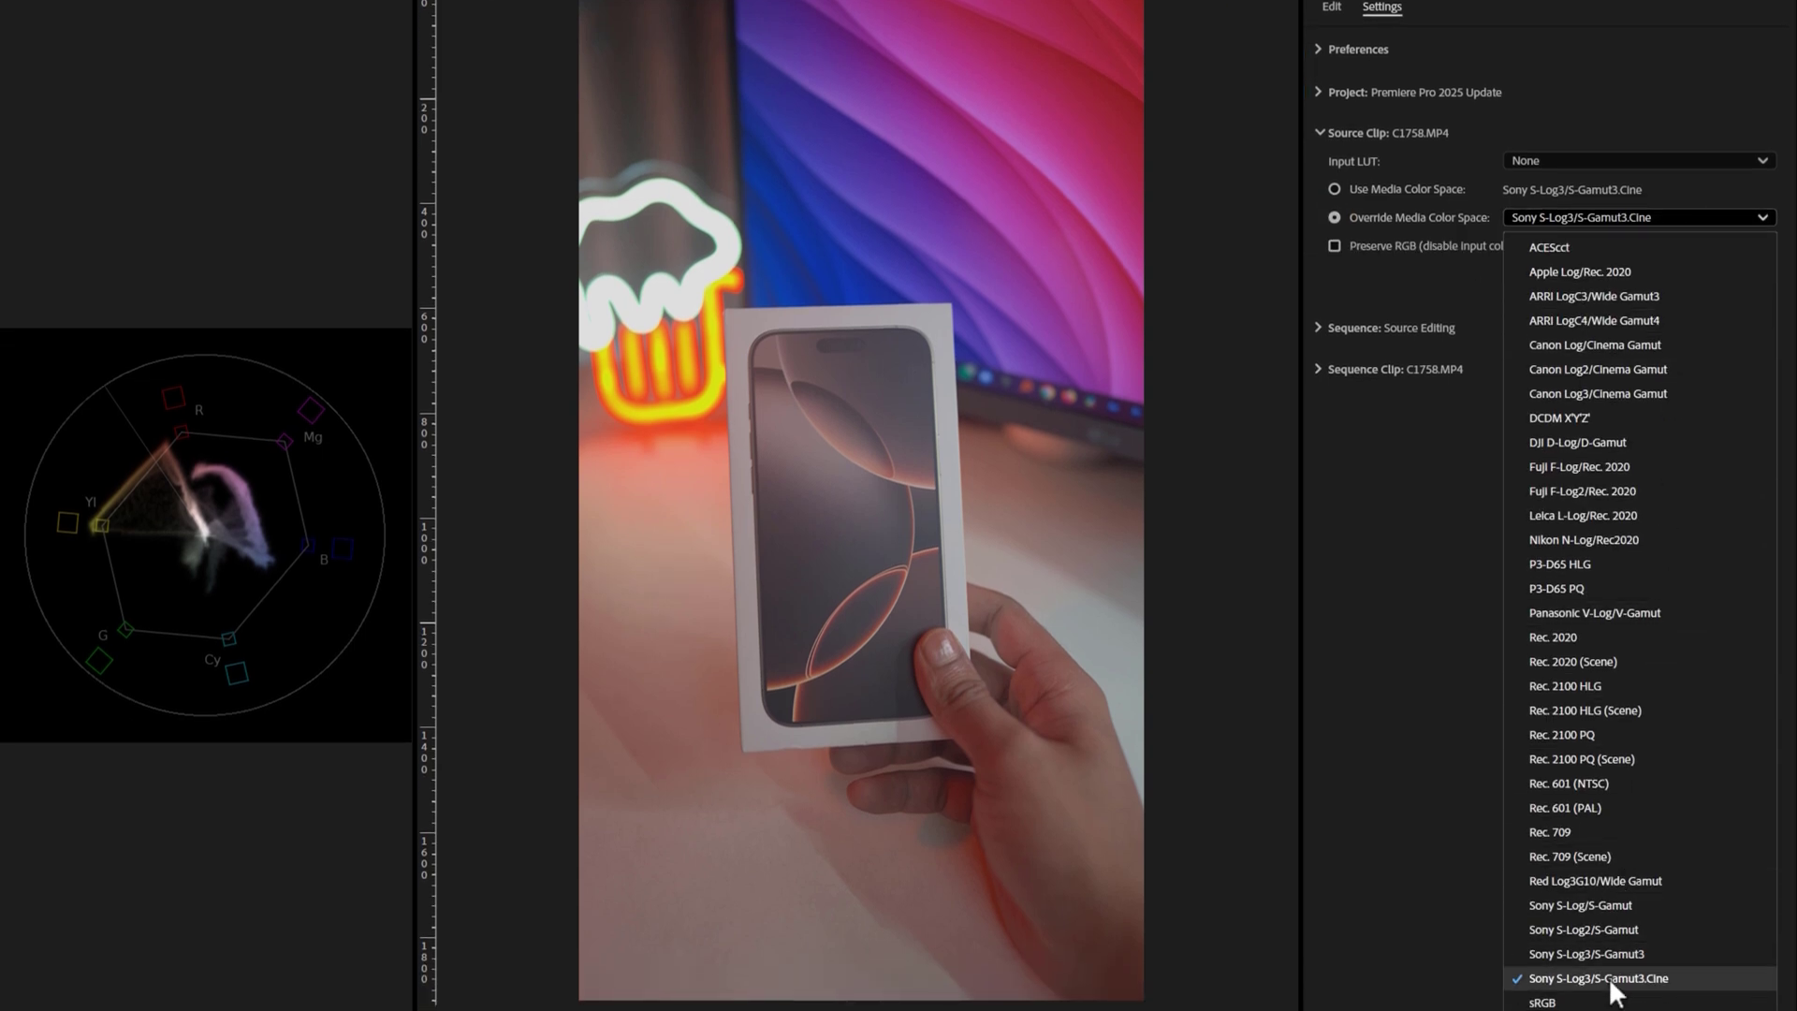
{"action": "left_click", "coordinate": [1612, 978]}
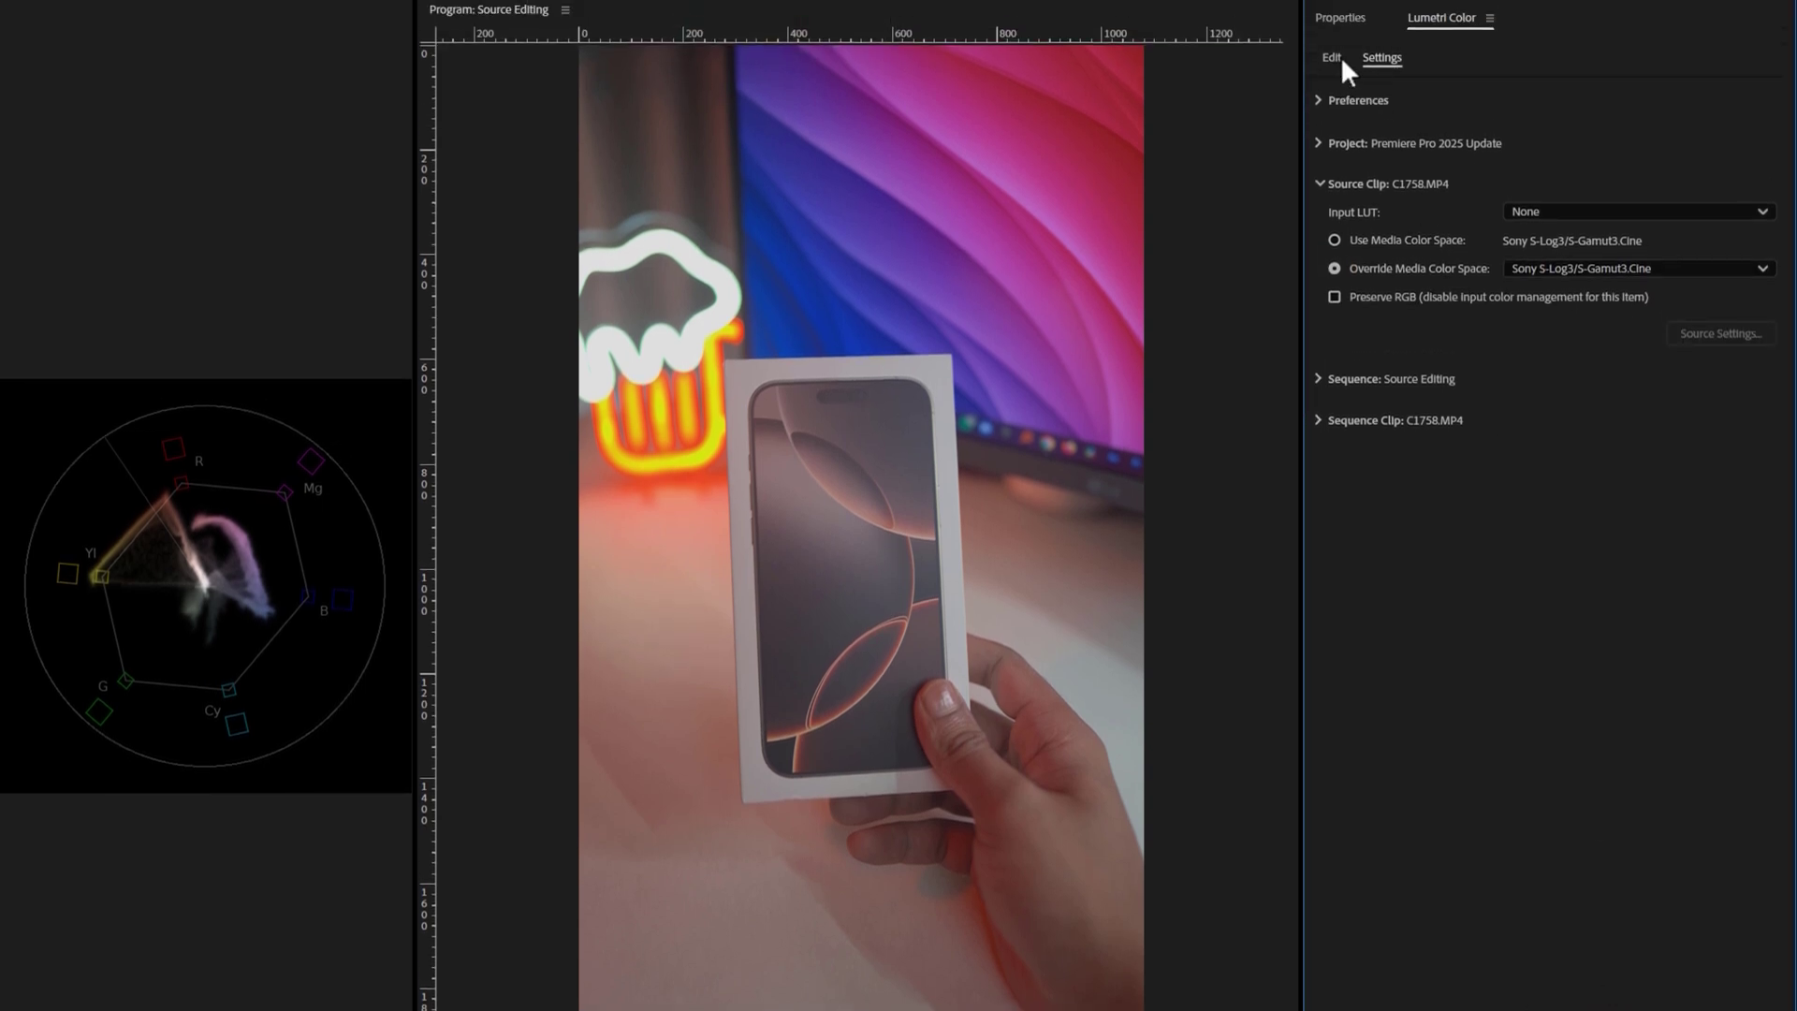
Point Lumetri Color at the Source Editing · C1758.MP4 sequence clip and scrub its cut pieces.
{"action": "left_click", "coordinate": [1340, 6]}
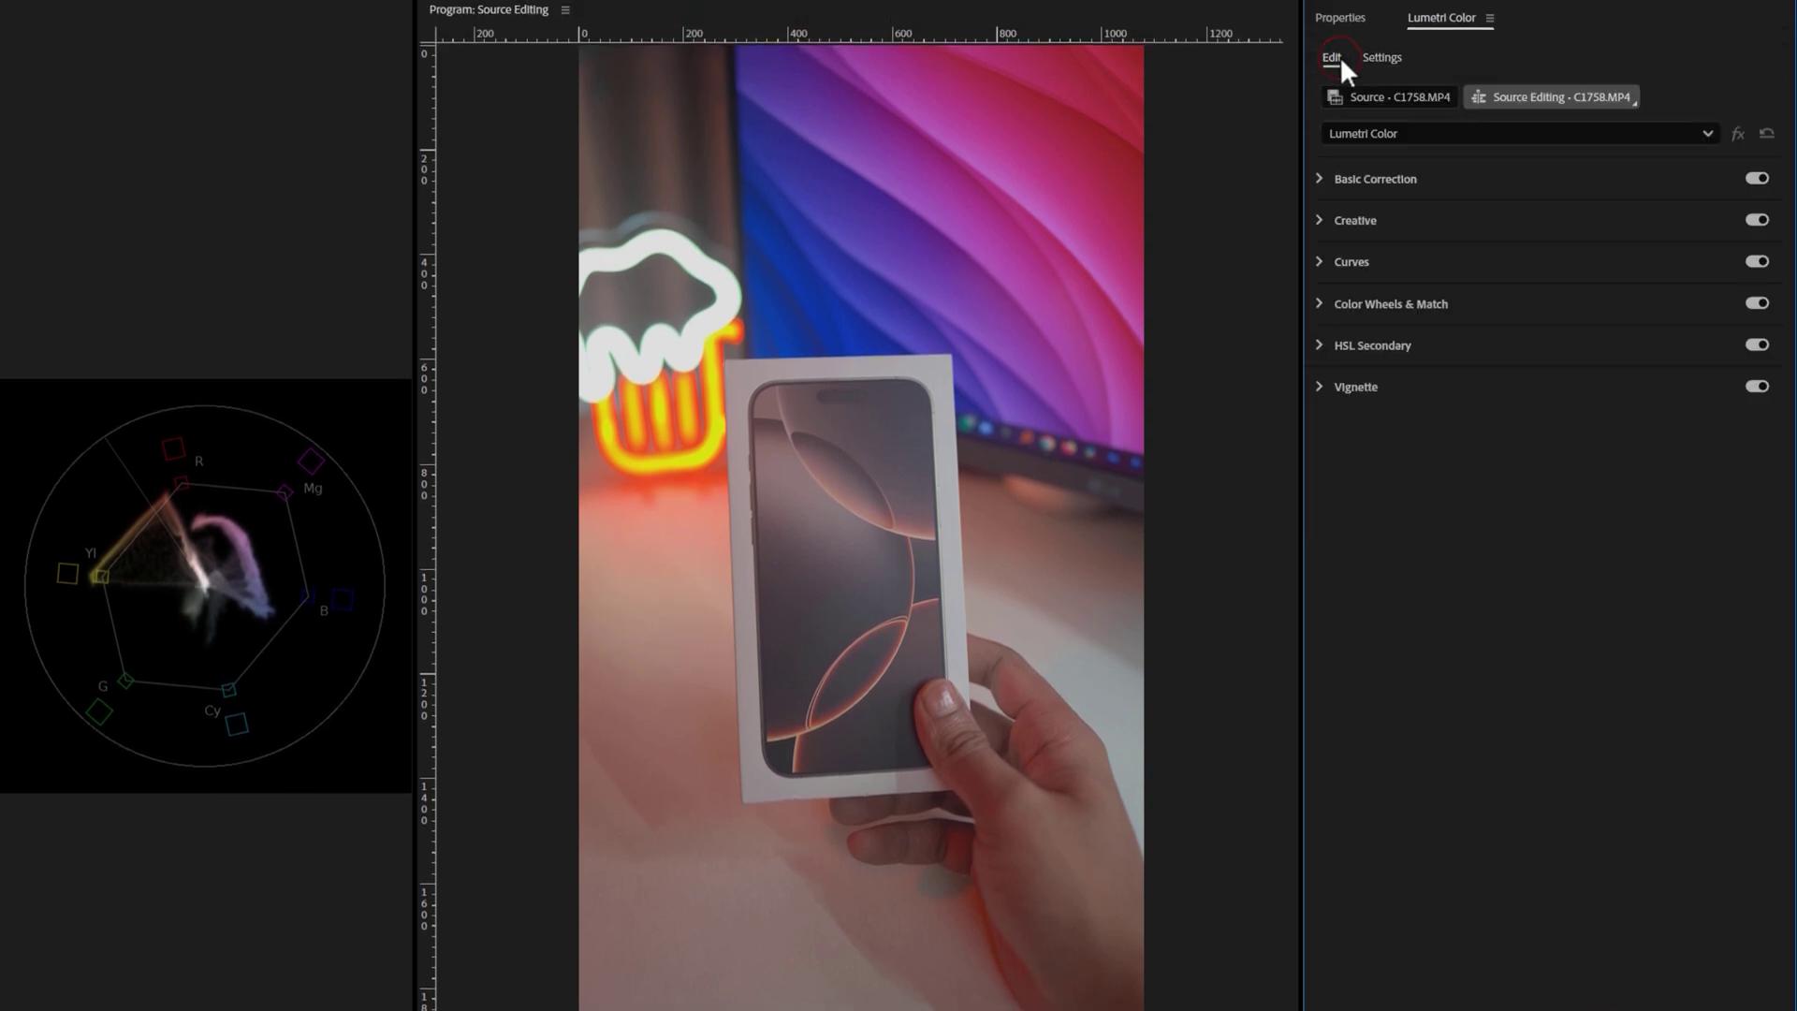
{"action": "left_click", "coordinate": [1395, 107]}
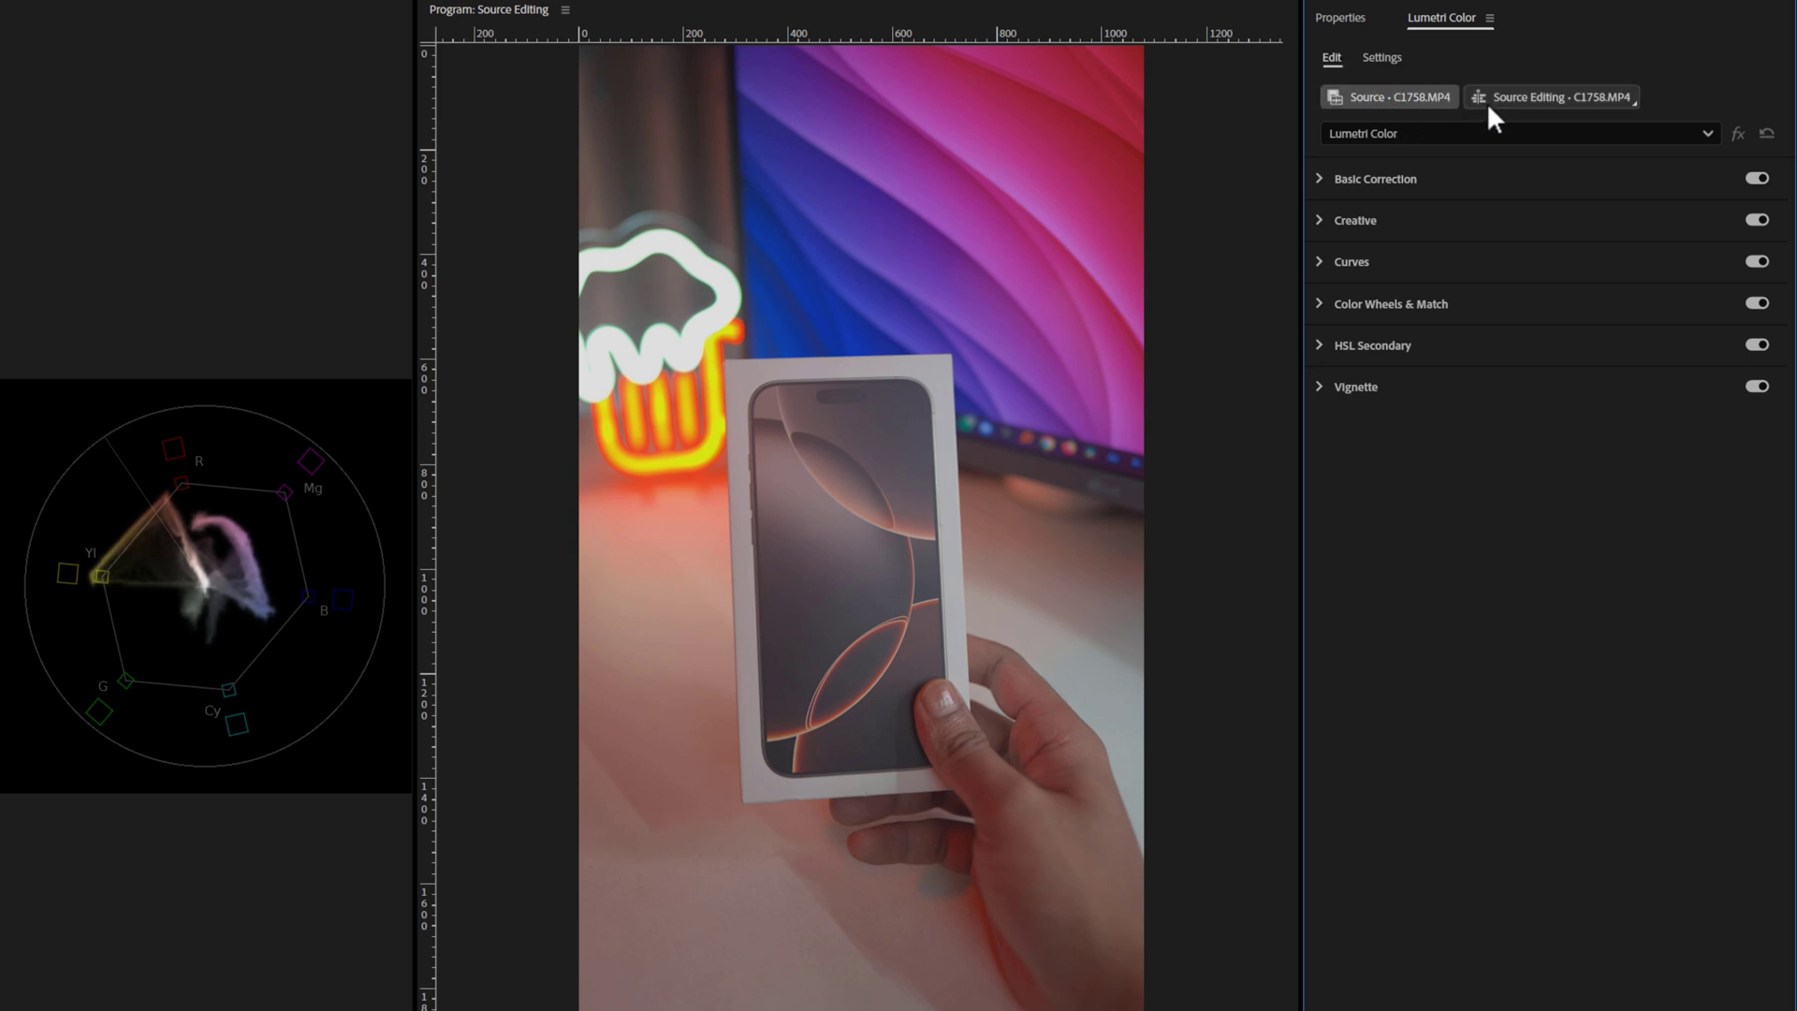
{"action": "left_click", "coordinate": [1513, 98]}
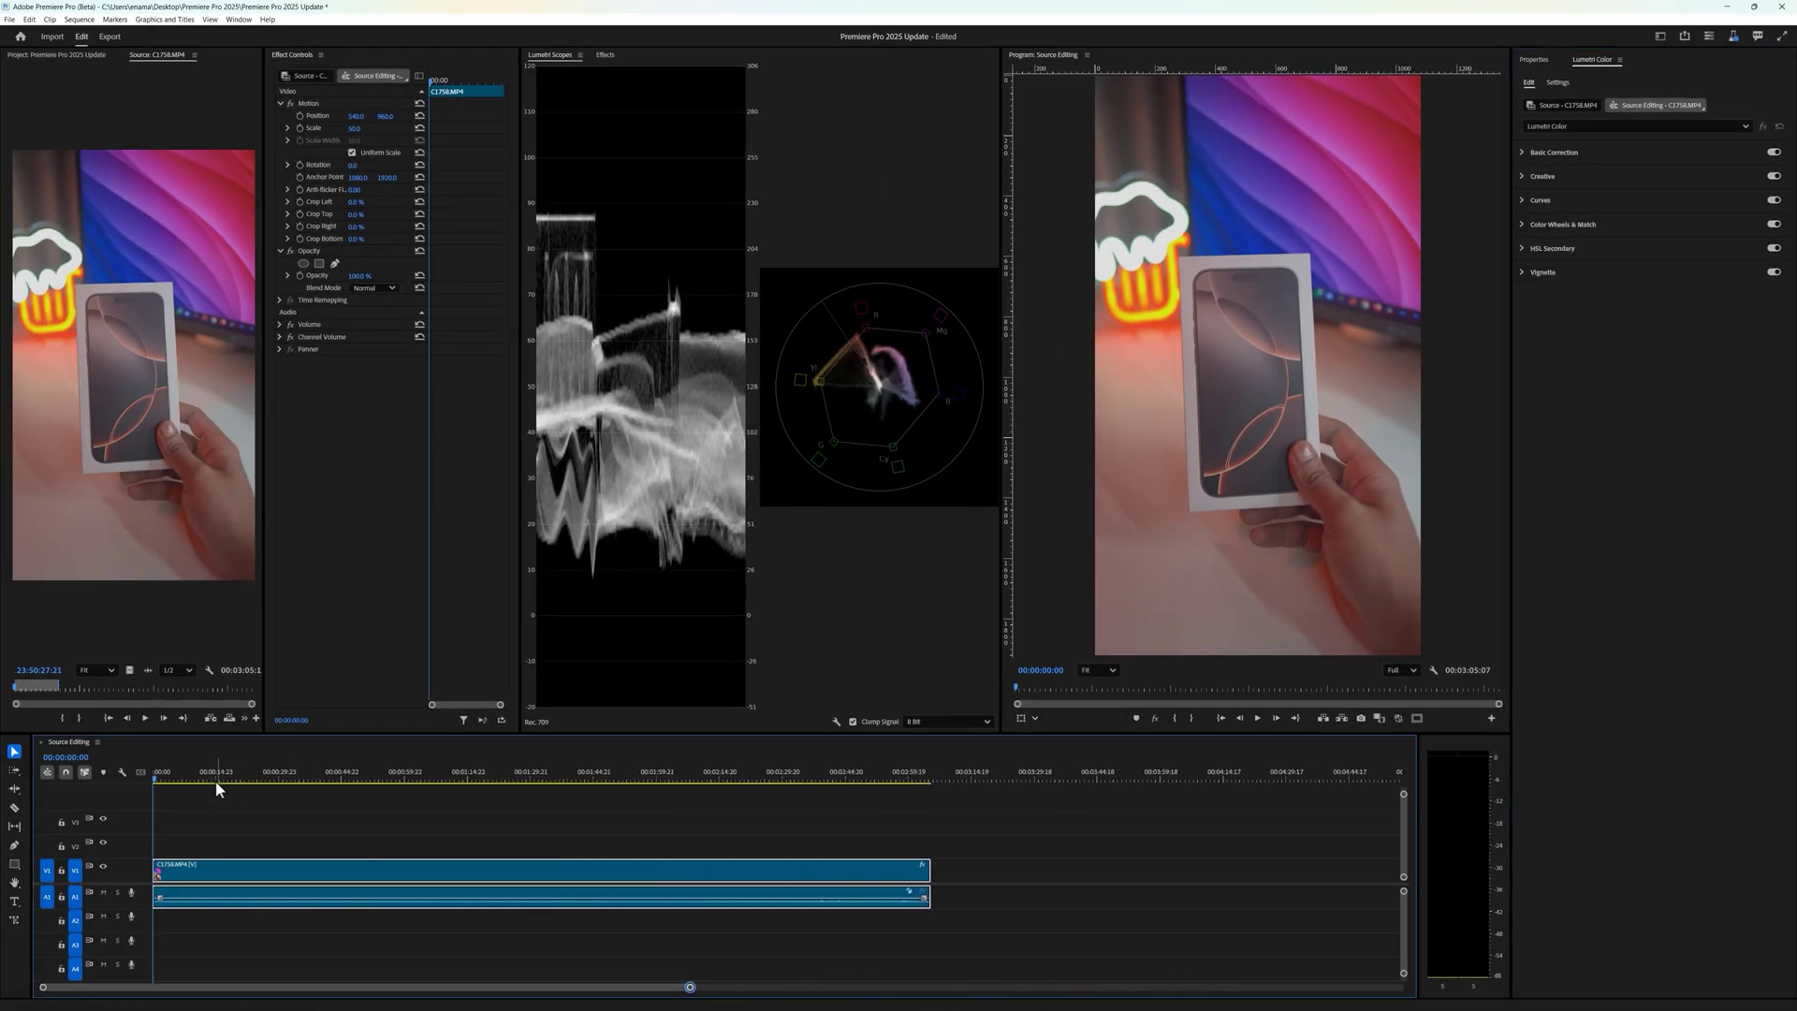
{"action": "left_click", "coordinate": [576, 777]}
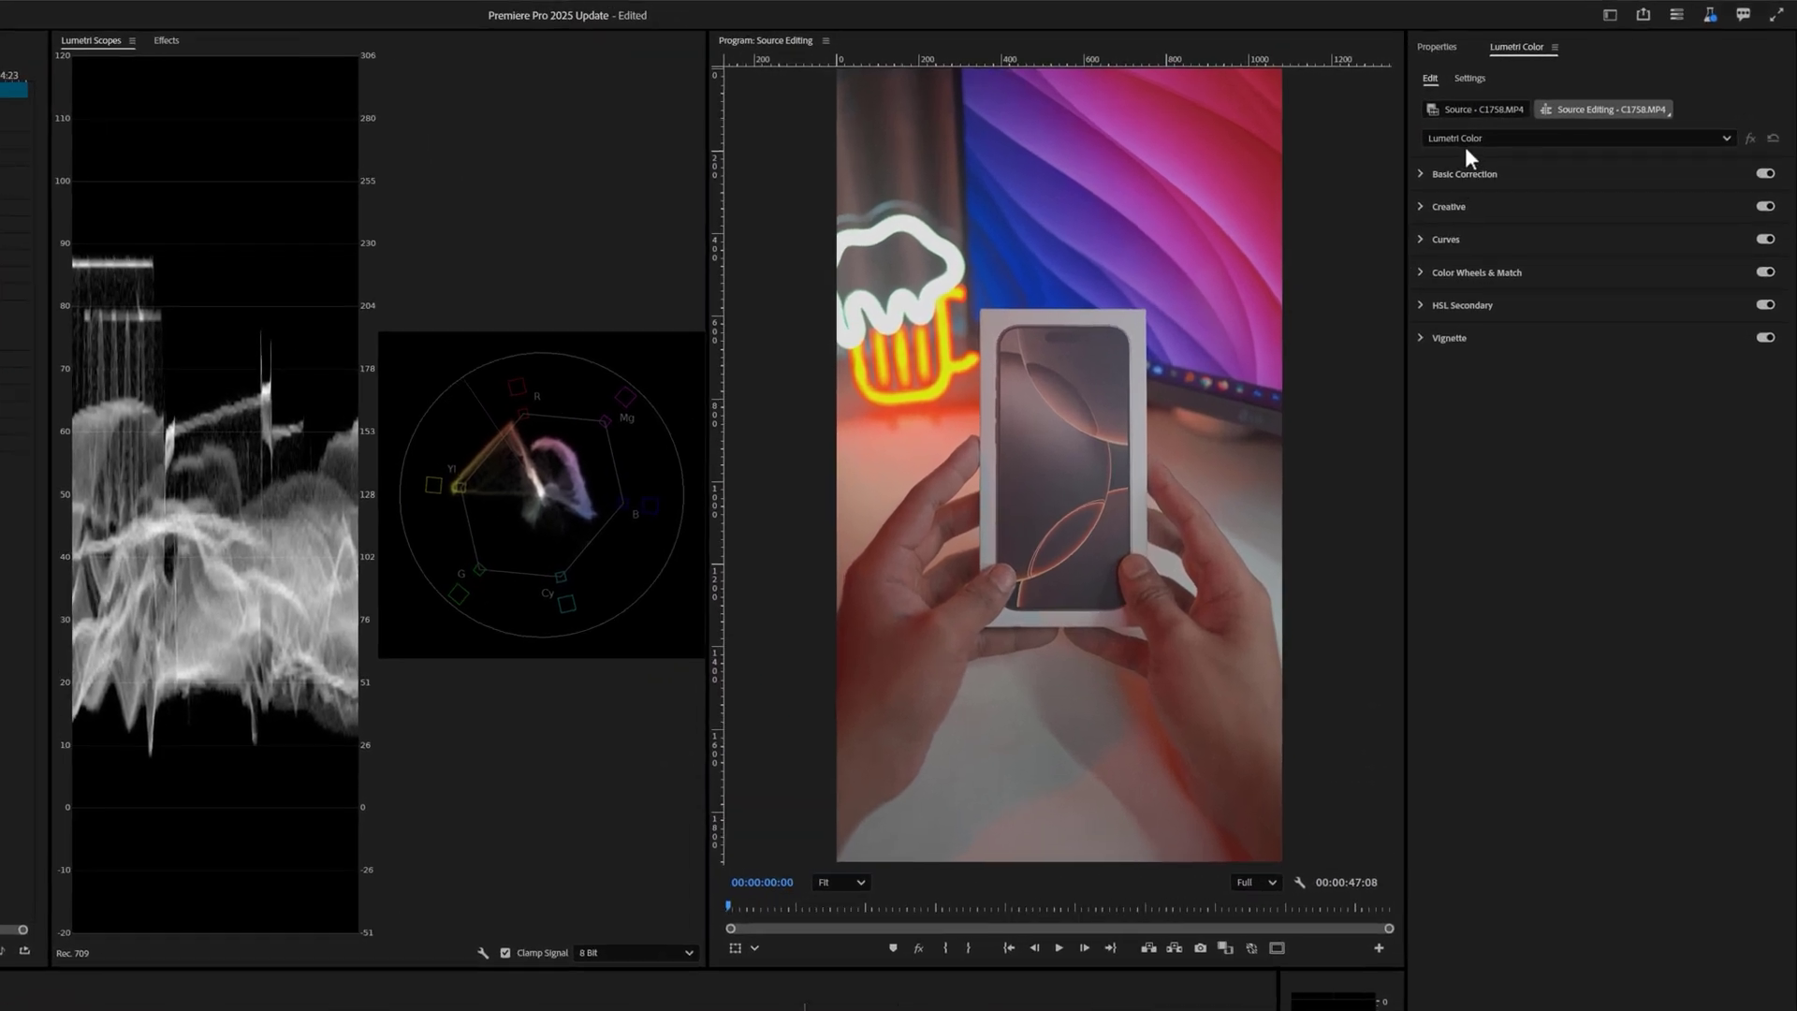
Grade the C1758.MP4 source clip with a contrast S-curve and Hue vs Sat/Luma tweaks.
{"action": "left_click", "coordinate": [1465, 120]}
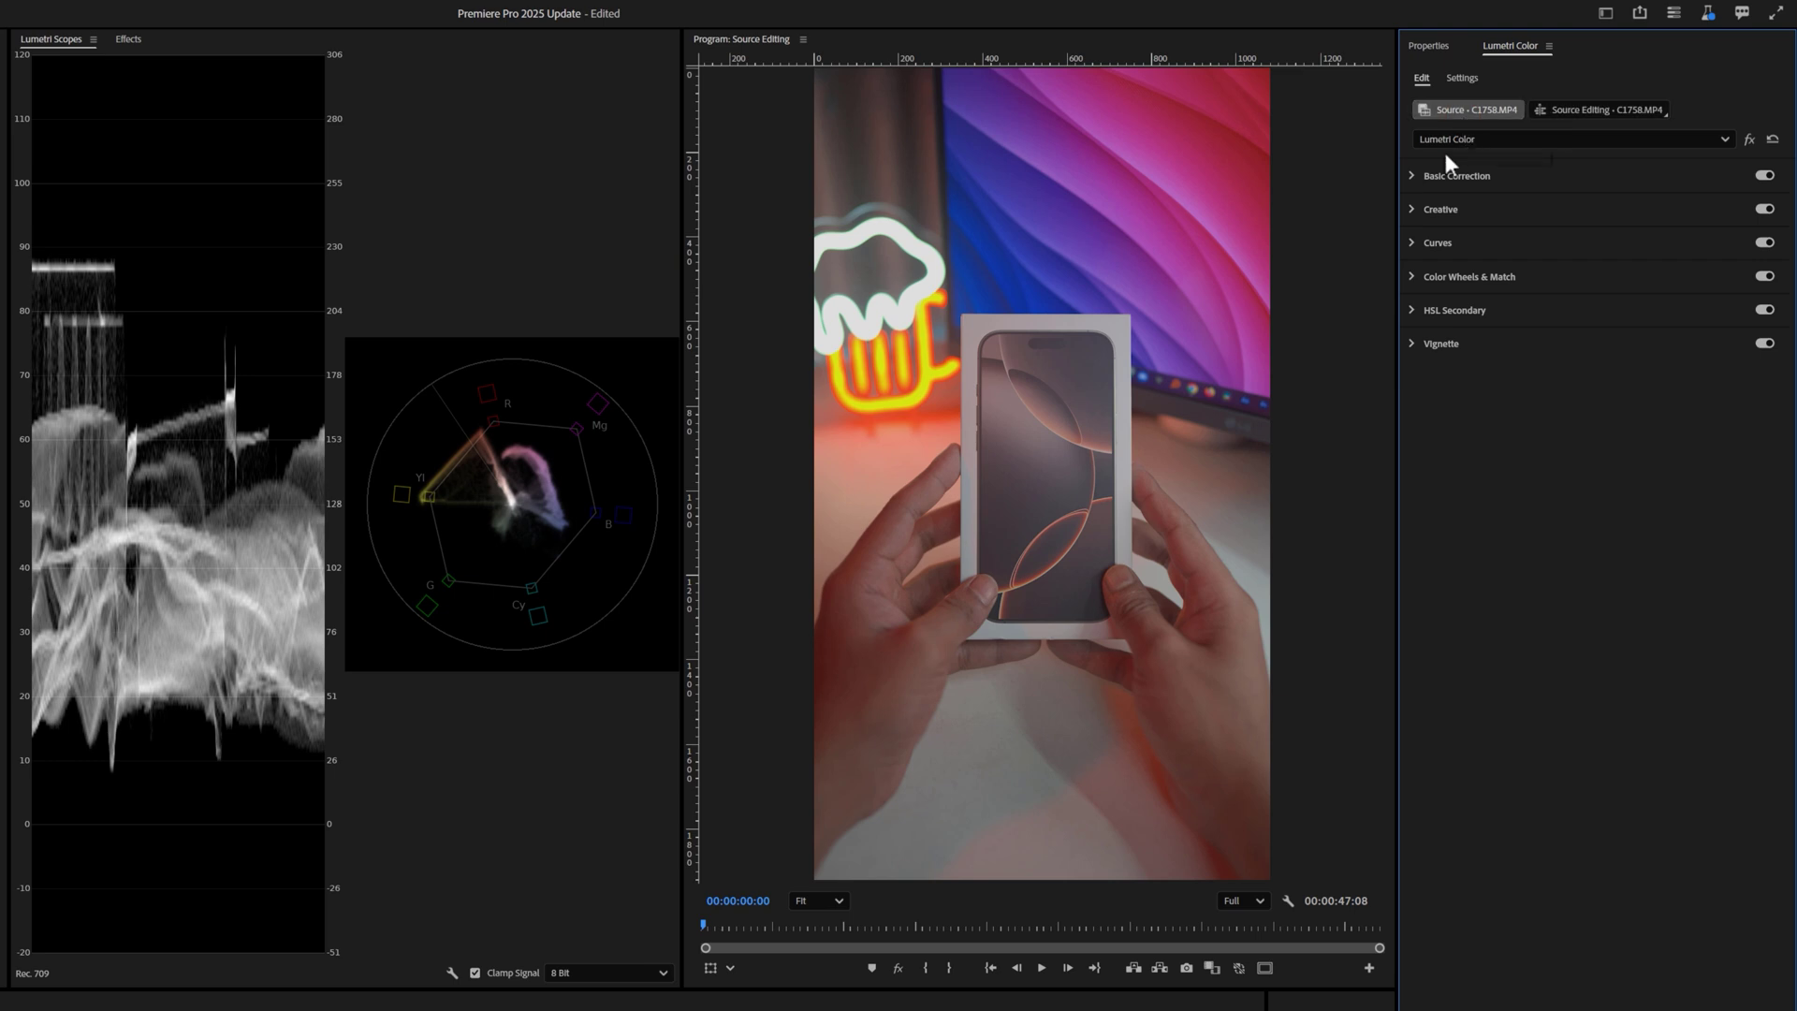
{"action": "left_click", "coordinate": [1411, 176]}
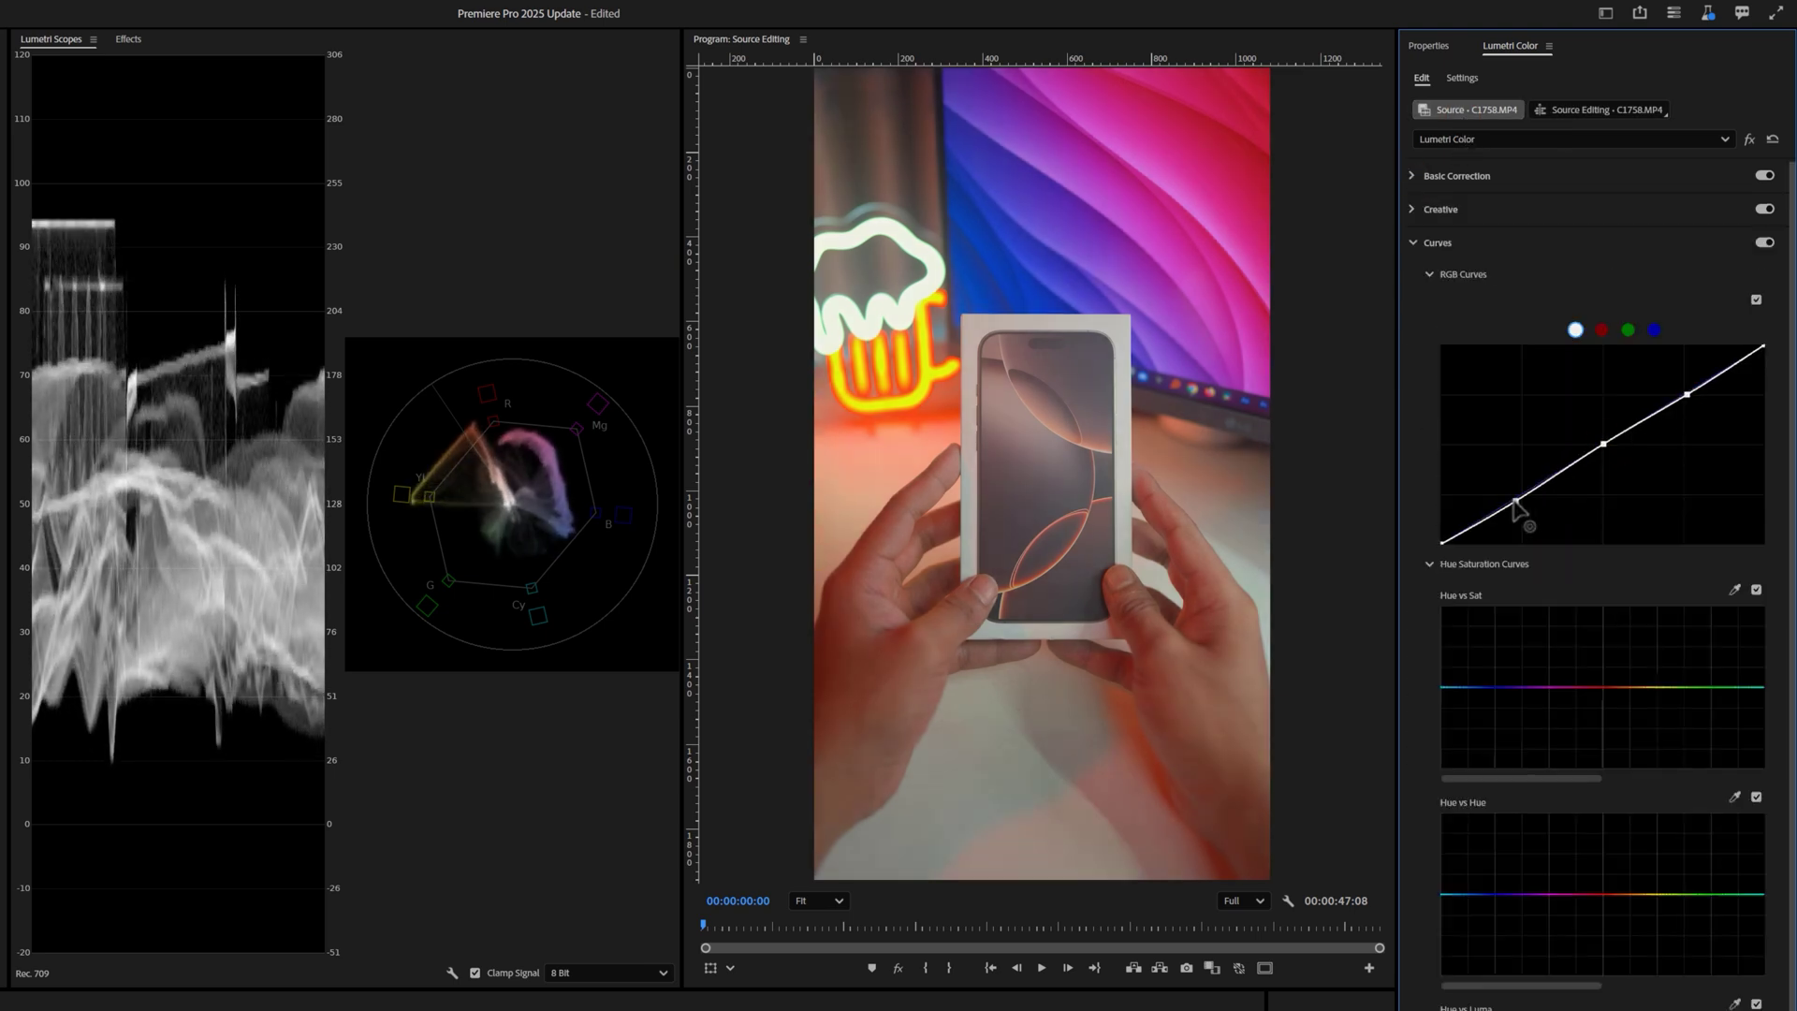
{"action": "left_click_drag", "start_coordinate": [1605, 468], "coordinate": [1600, 440]}
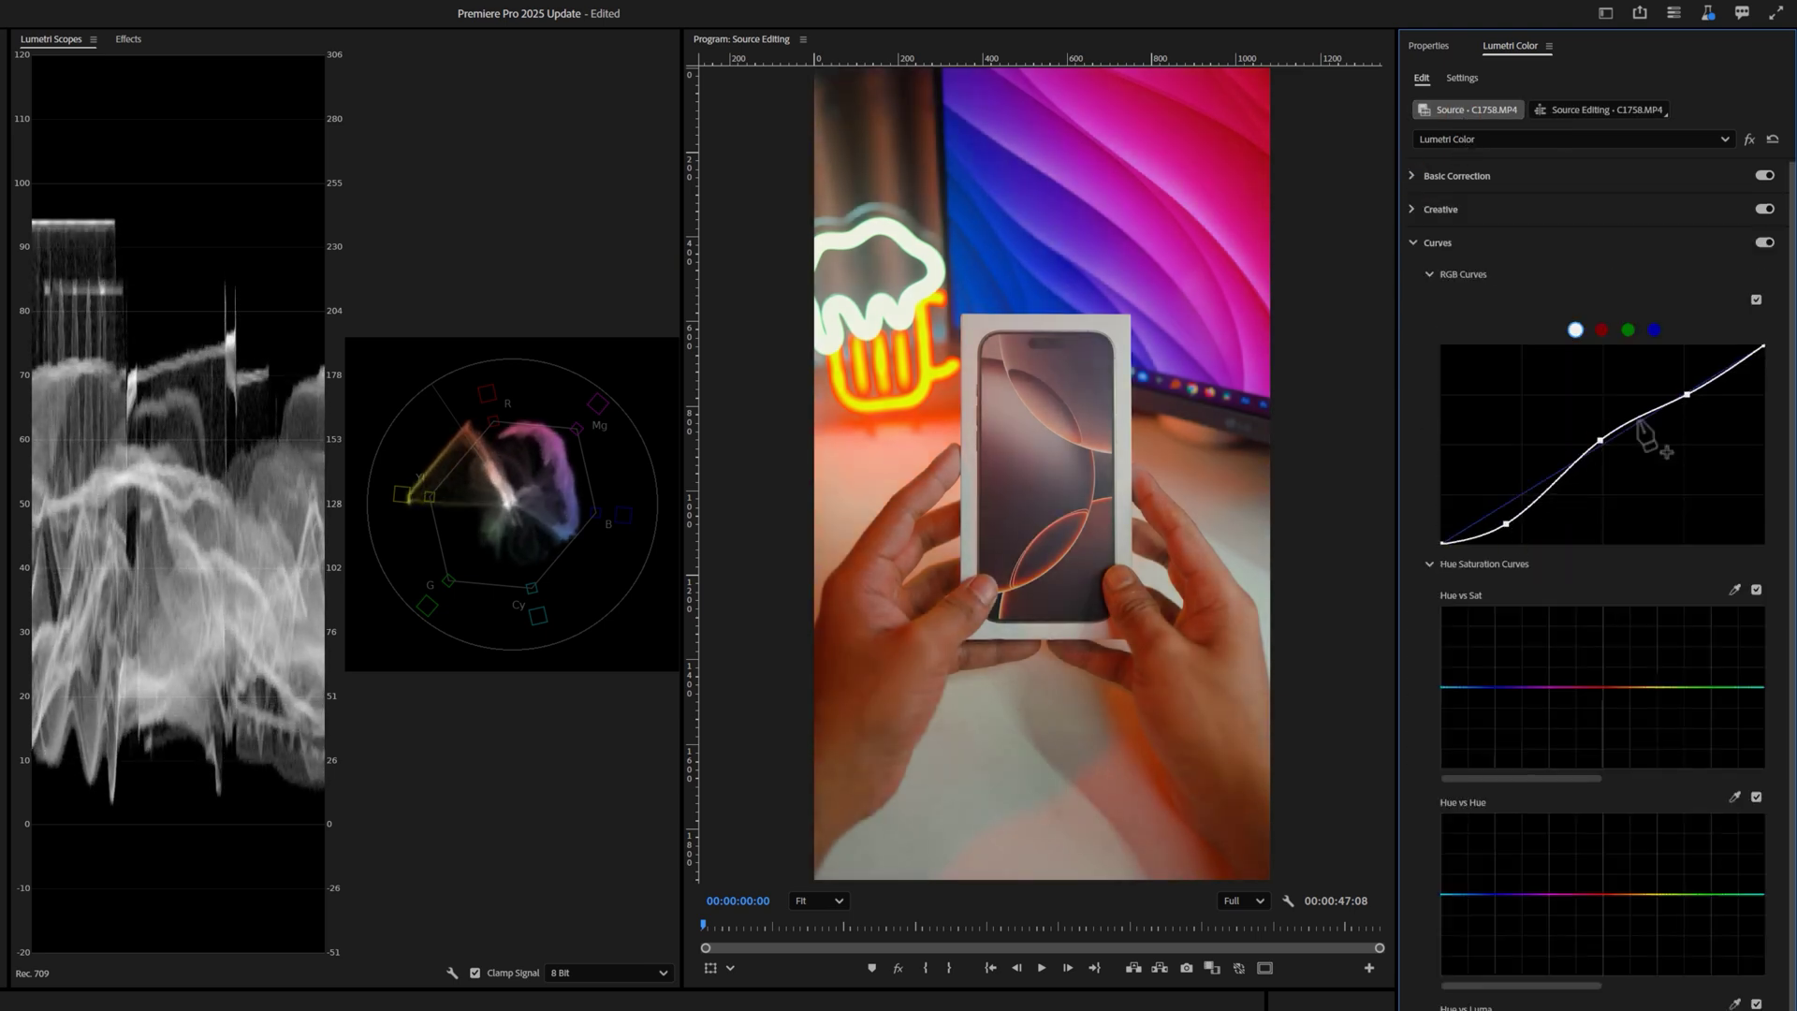
{"action": "left_click_drag", "start_coordinate": [1612, 664], "coordinate": [1614, 670]}
{"action": "scroll", "coordinate": [1644, 734], "scroll_direction": "down", "scroll_amount": 2}
{"action": "left_click_drag", "start_coordinate": [1625, 983], "coordinate": [1623, 976]}
{"action": "scroll", "coordinate": [1623, 976], "scroll_direction": "down", "scroll_amount": 5}
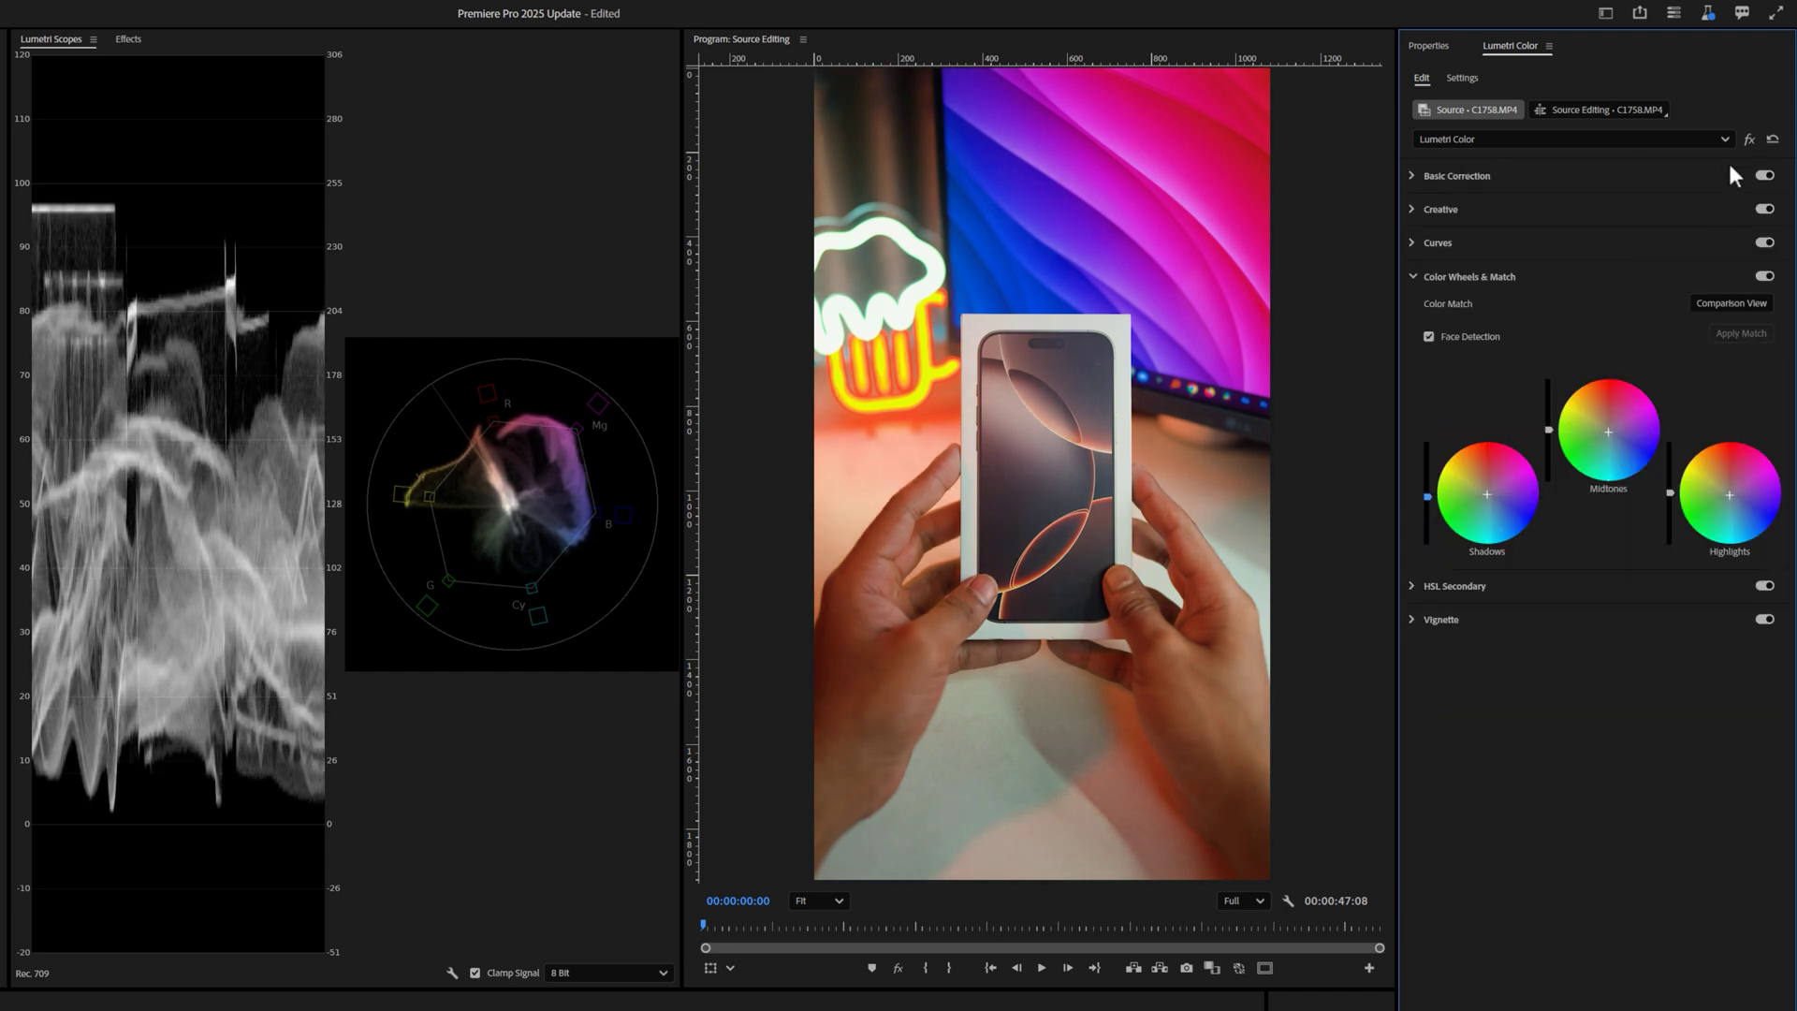
Toggle the grade off and on to compare, then check it on later cuts.
{"action": "left_click", "coordinate": [1750, 139]}
{"action": "left_click", "coordinate": [1749, 140]}
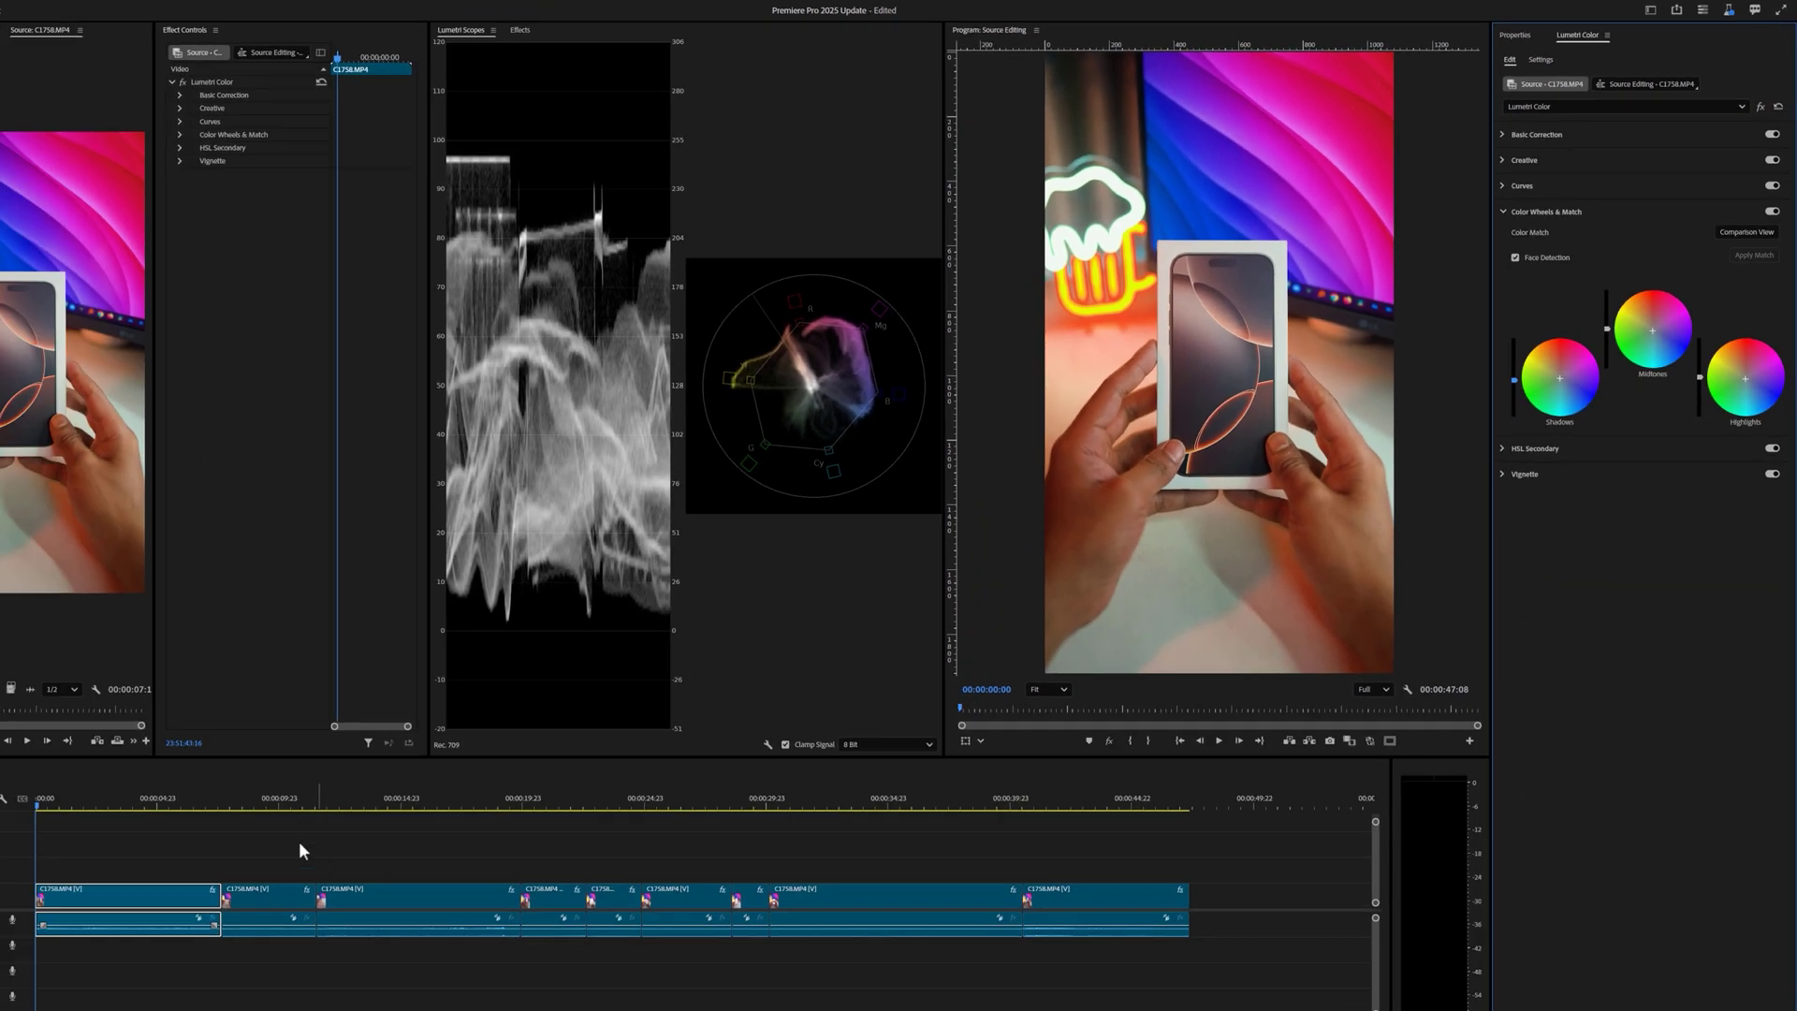
{"action": "left_click", "coordinate": [258, 801]}
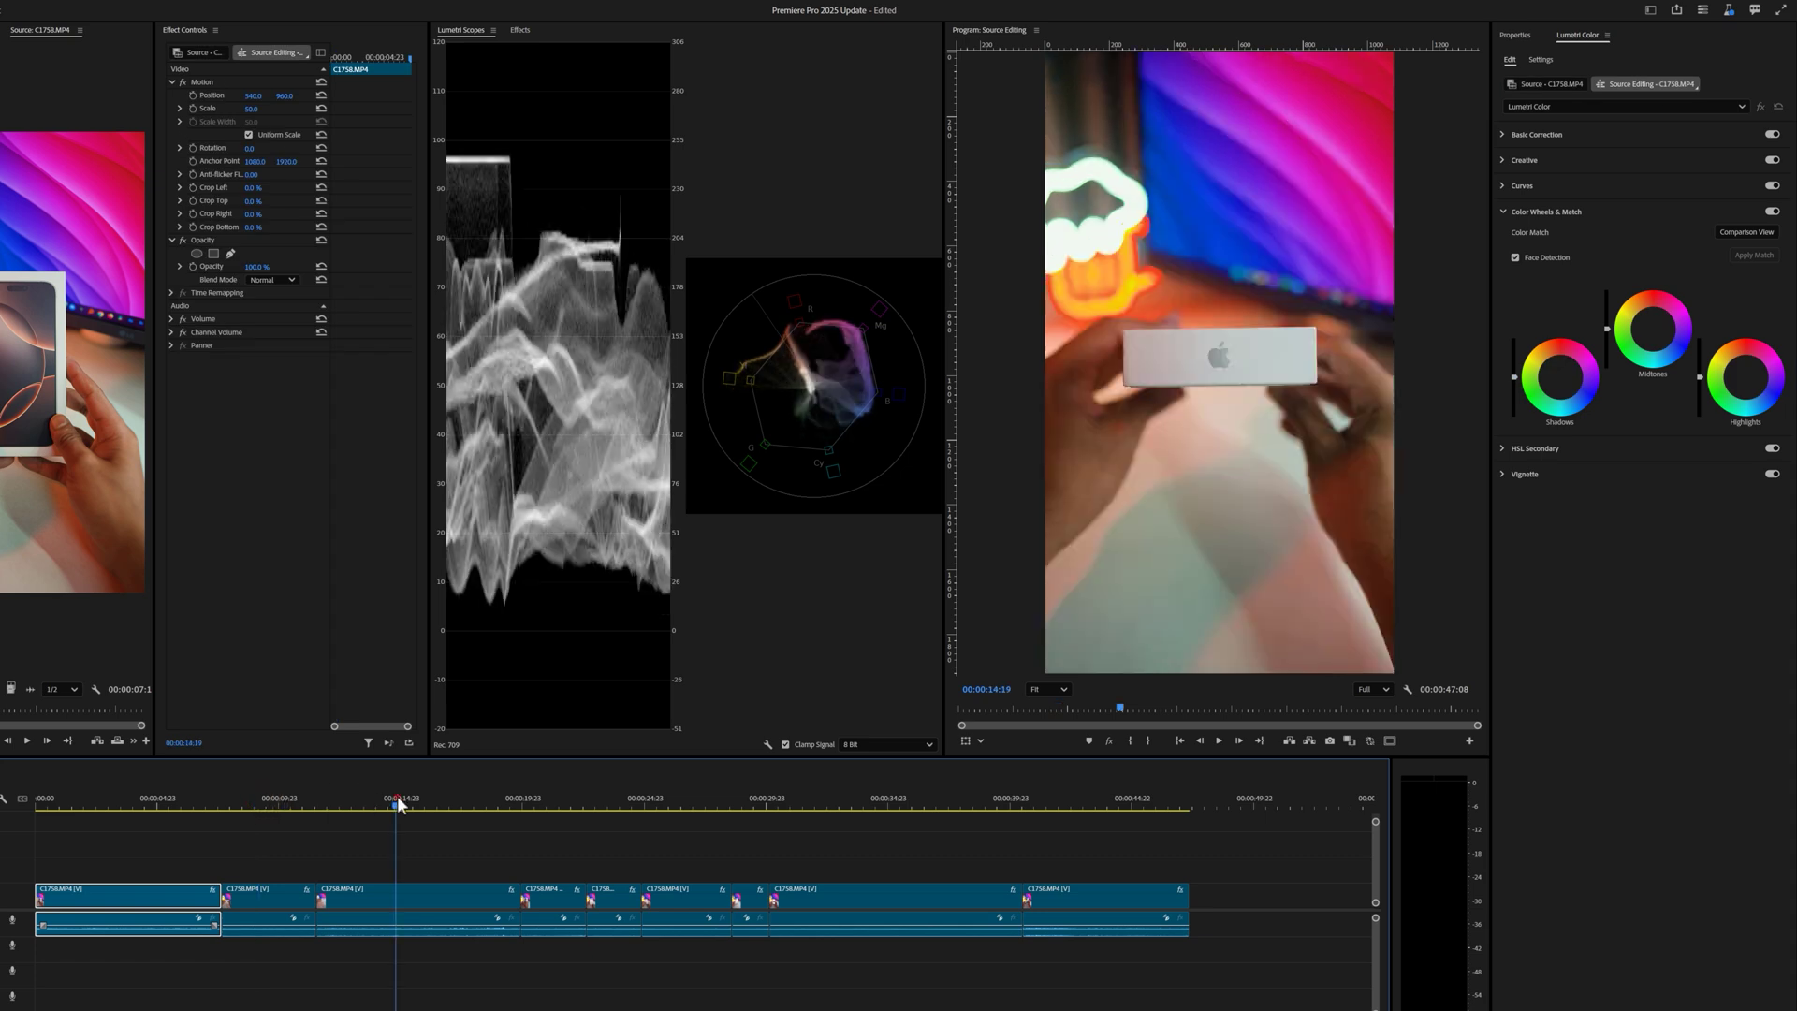
{"action": "left_click", "coordinate": [559, 804]}
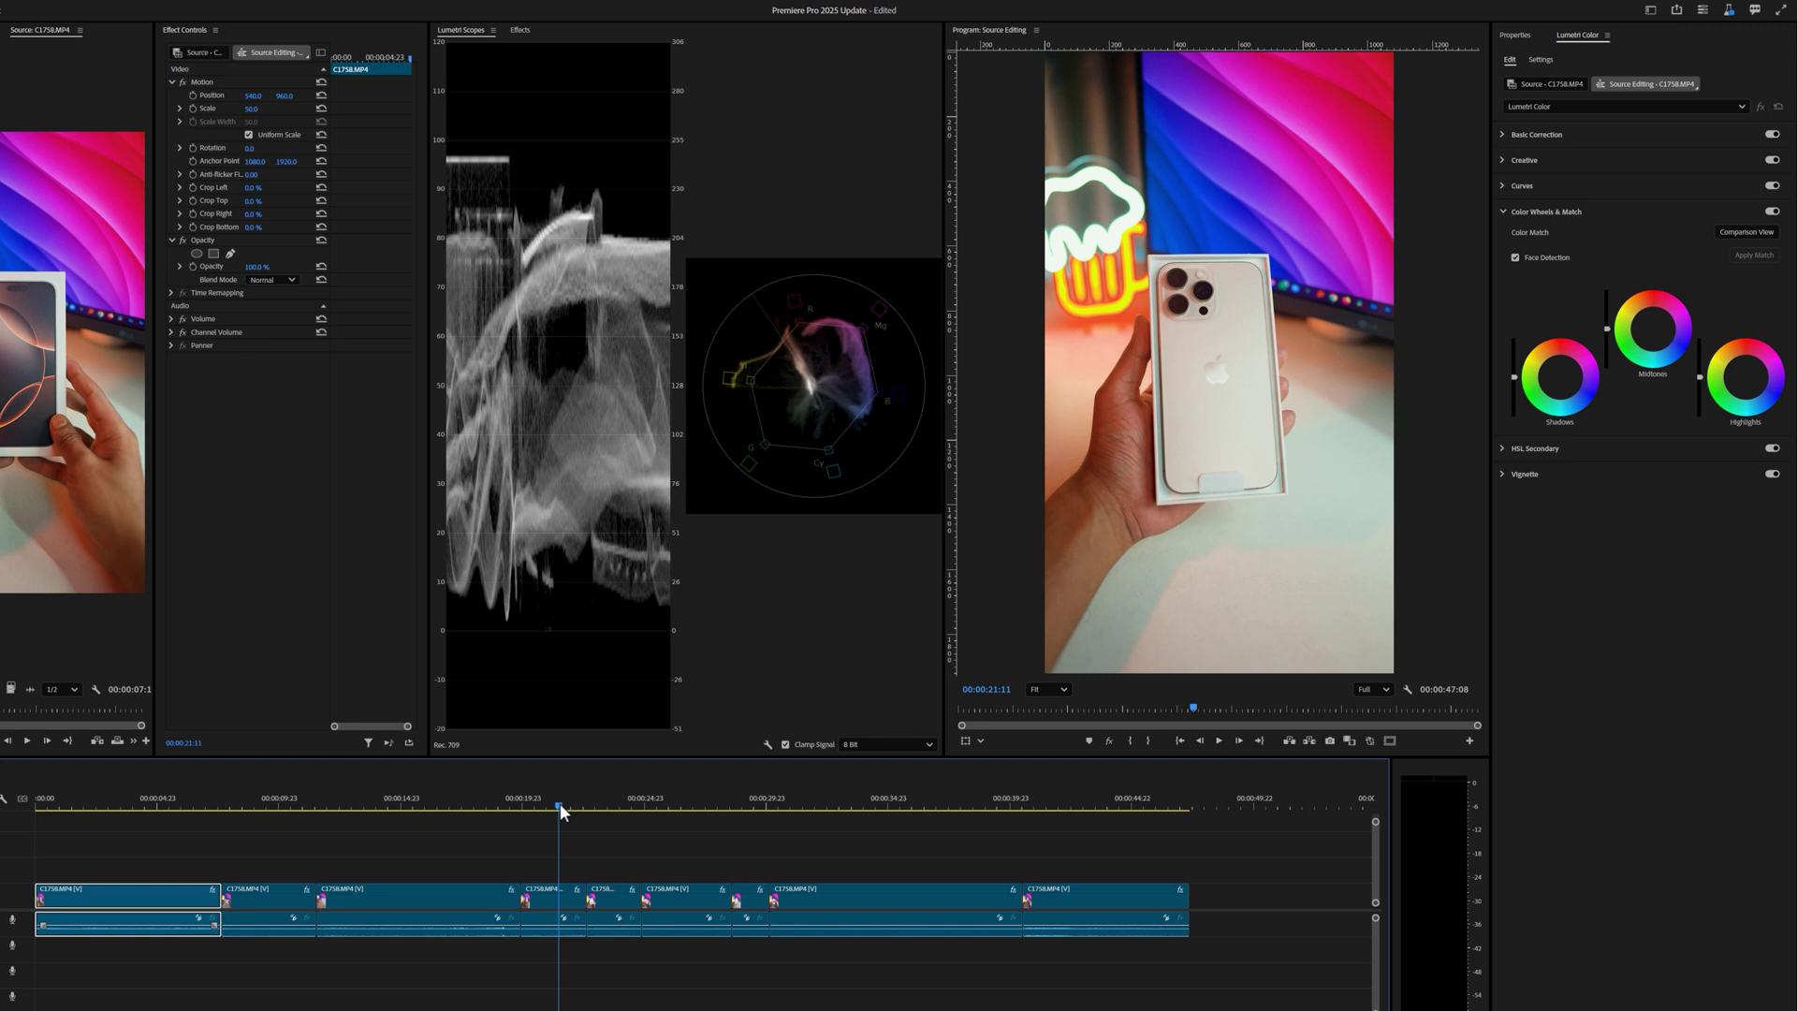
Apply Tone Coloring with the Sky Blue Tone preset to source clip C1758.MP4, then preview several frames.
{"action": "left_click", "coordinate": [645, 806]}
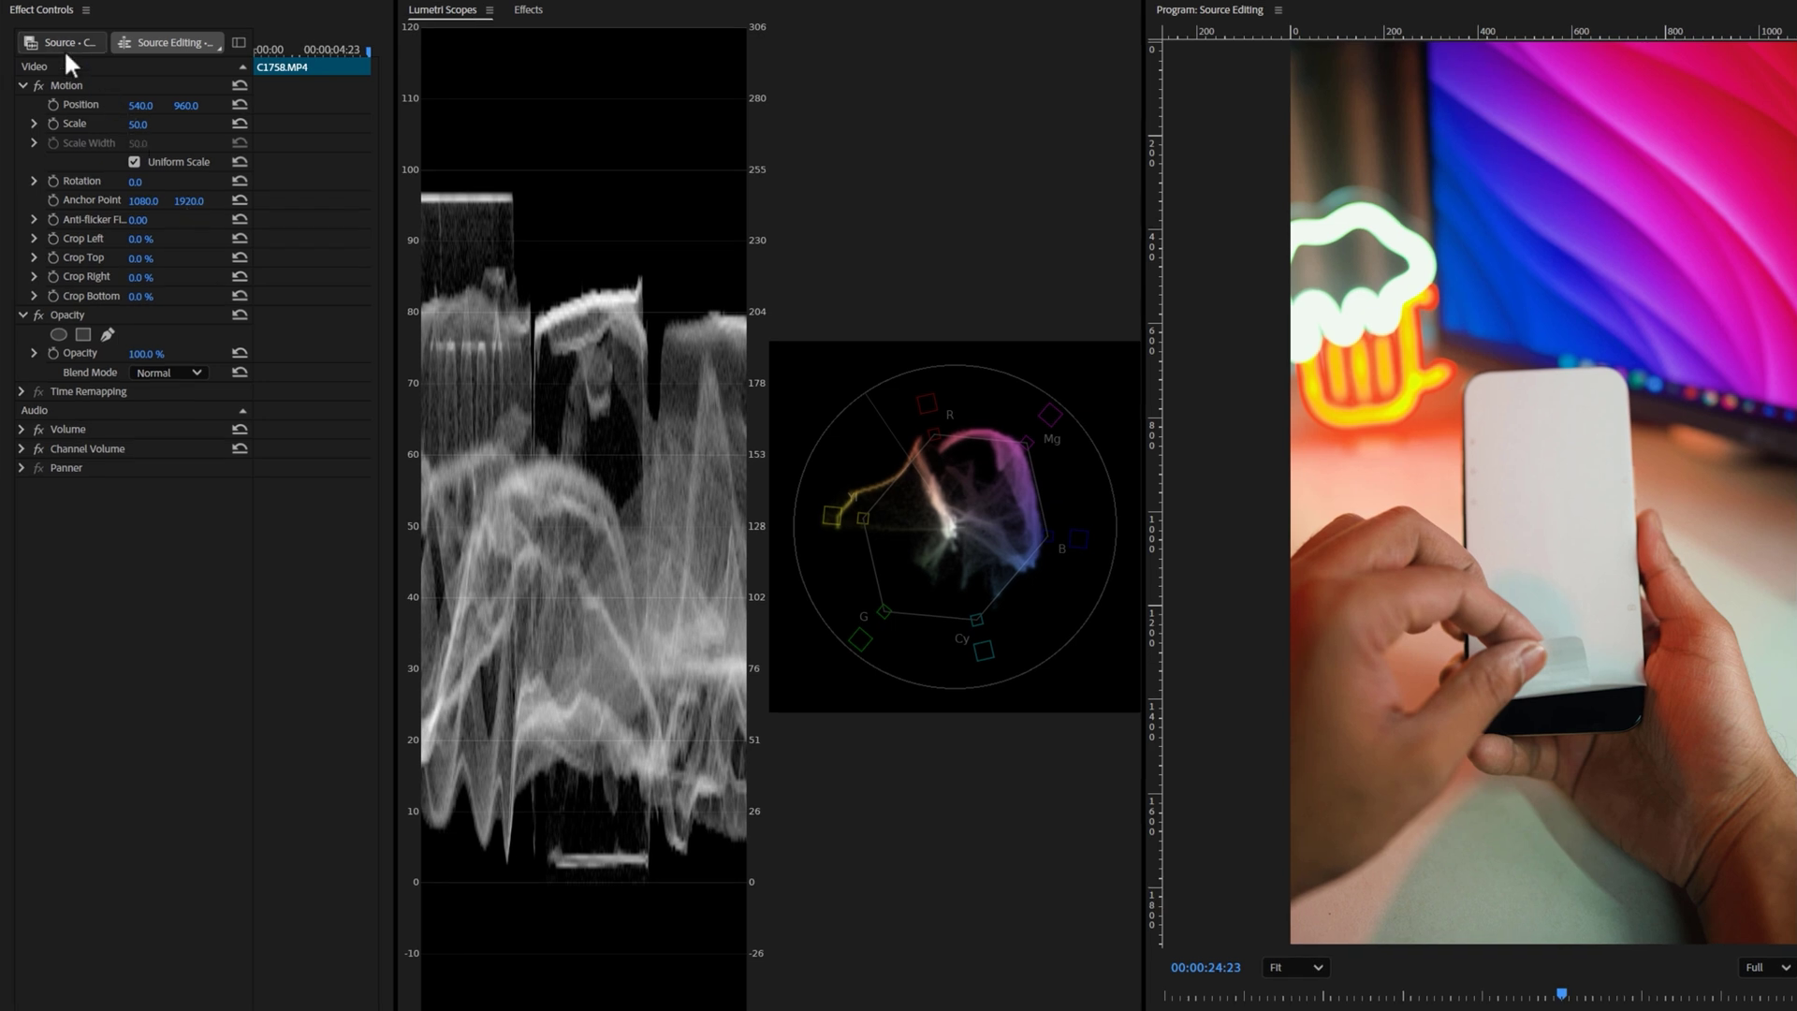
{"action": "left_click", "coordinate": [65, 56]}
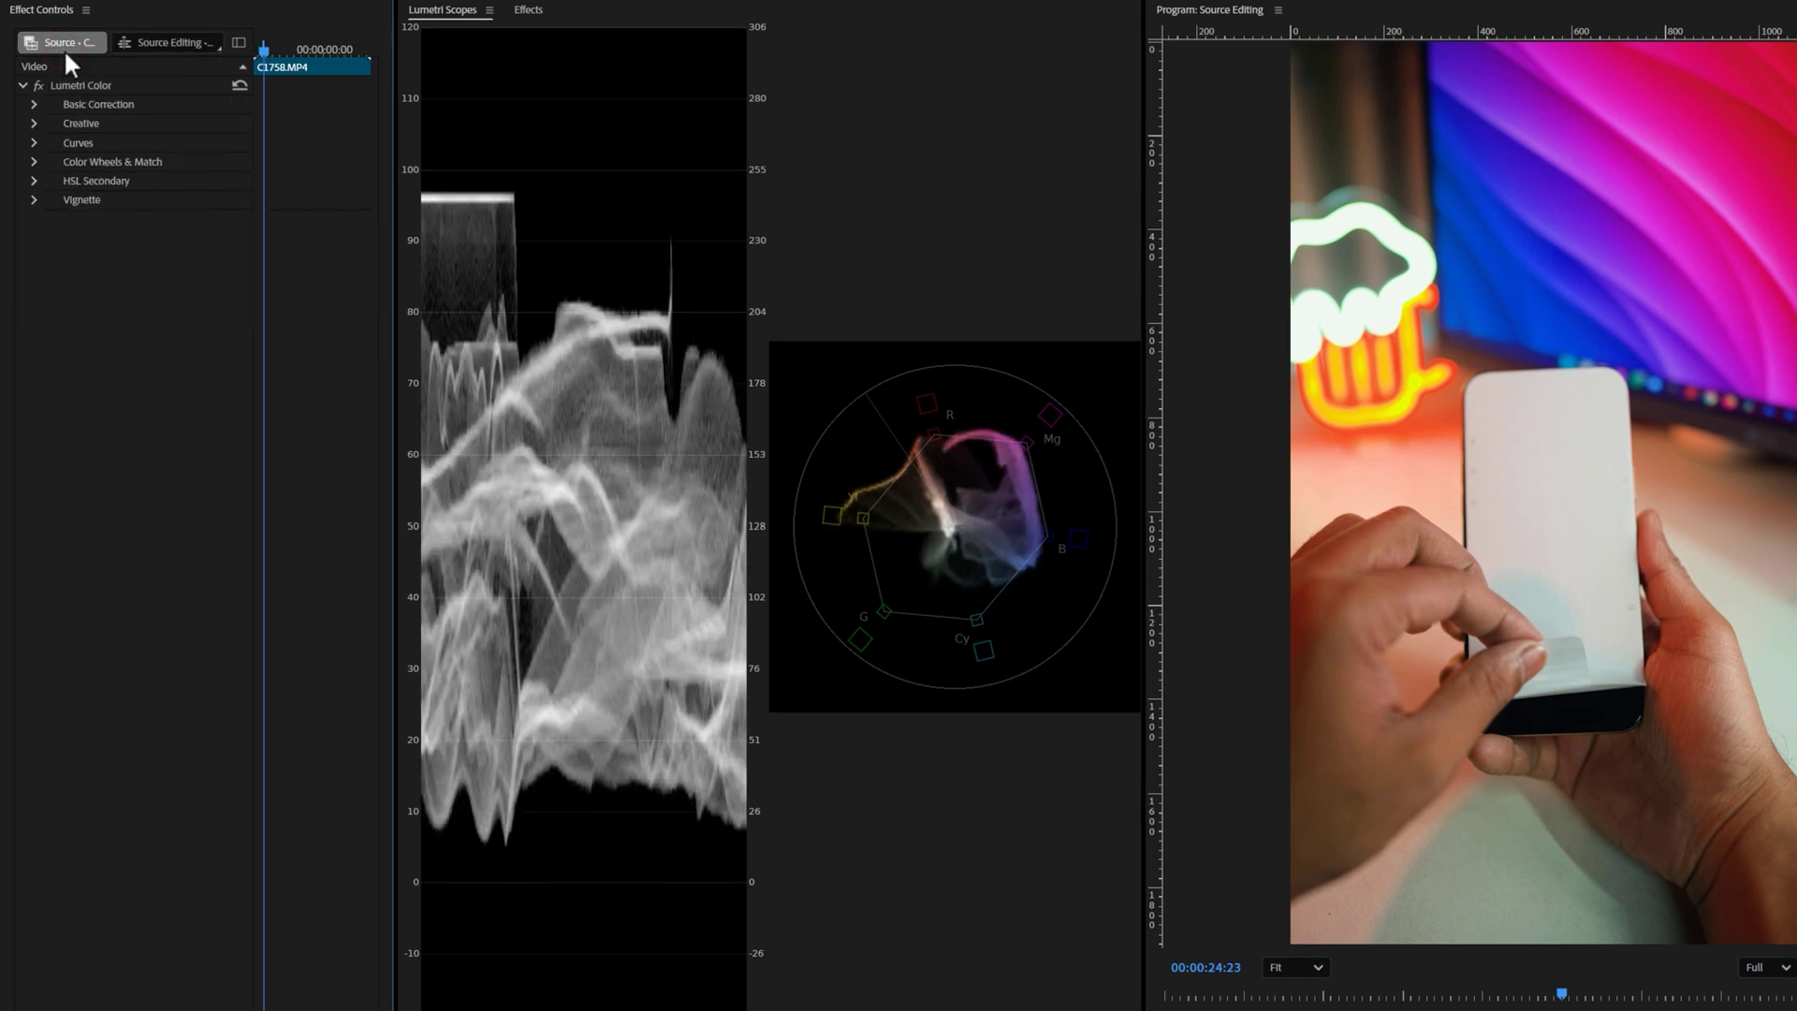
{"action": "left_click", "coordinate": [528, 10]}
{"action": "left_click", "coordinate": [532, 40]}
{"action": "type", "text": "color to"}
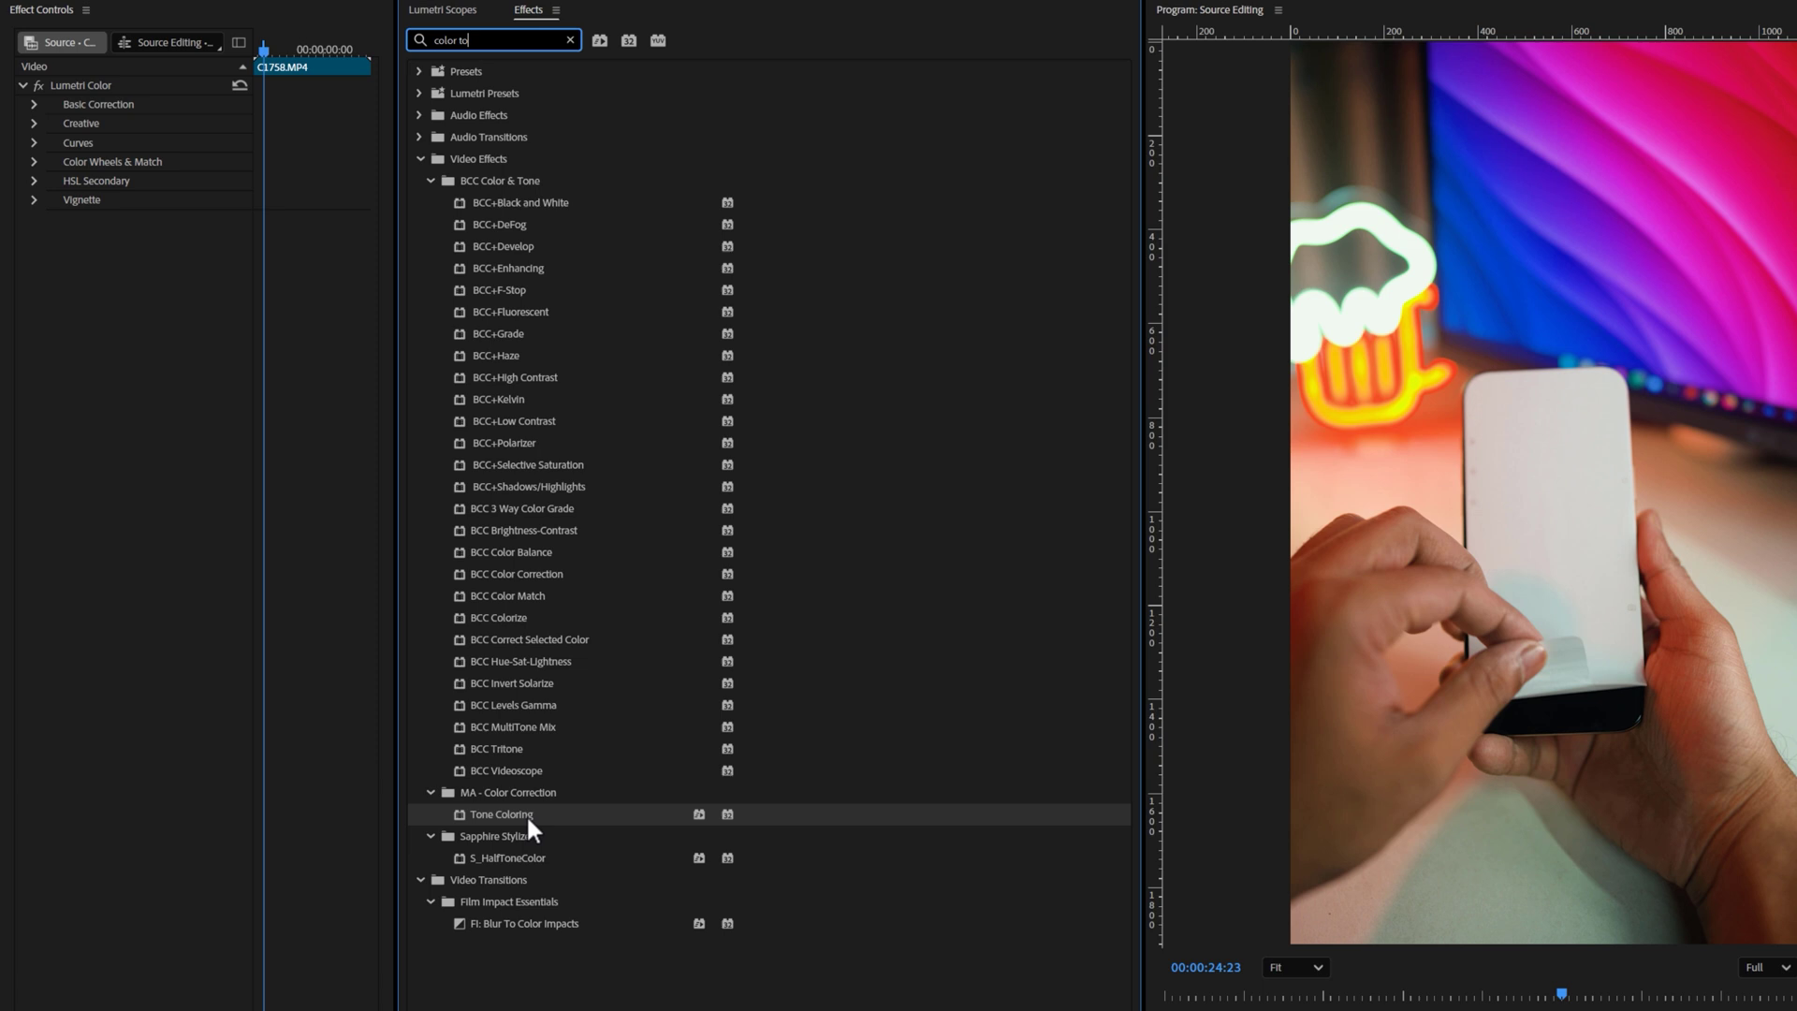
{"action": "left_click_drag", "start_coordinate": [526, 812], "coordinate": [150, 548]}
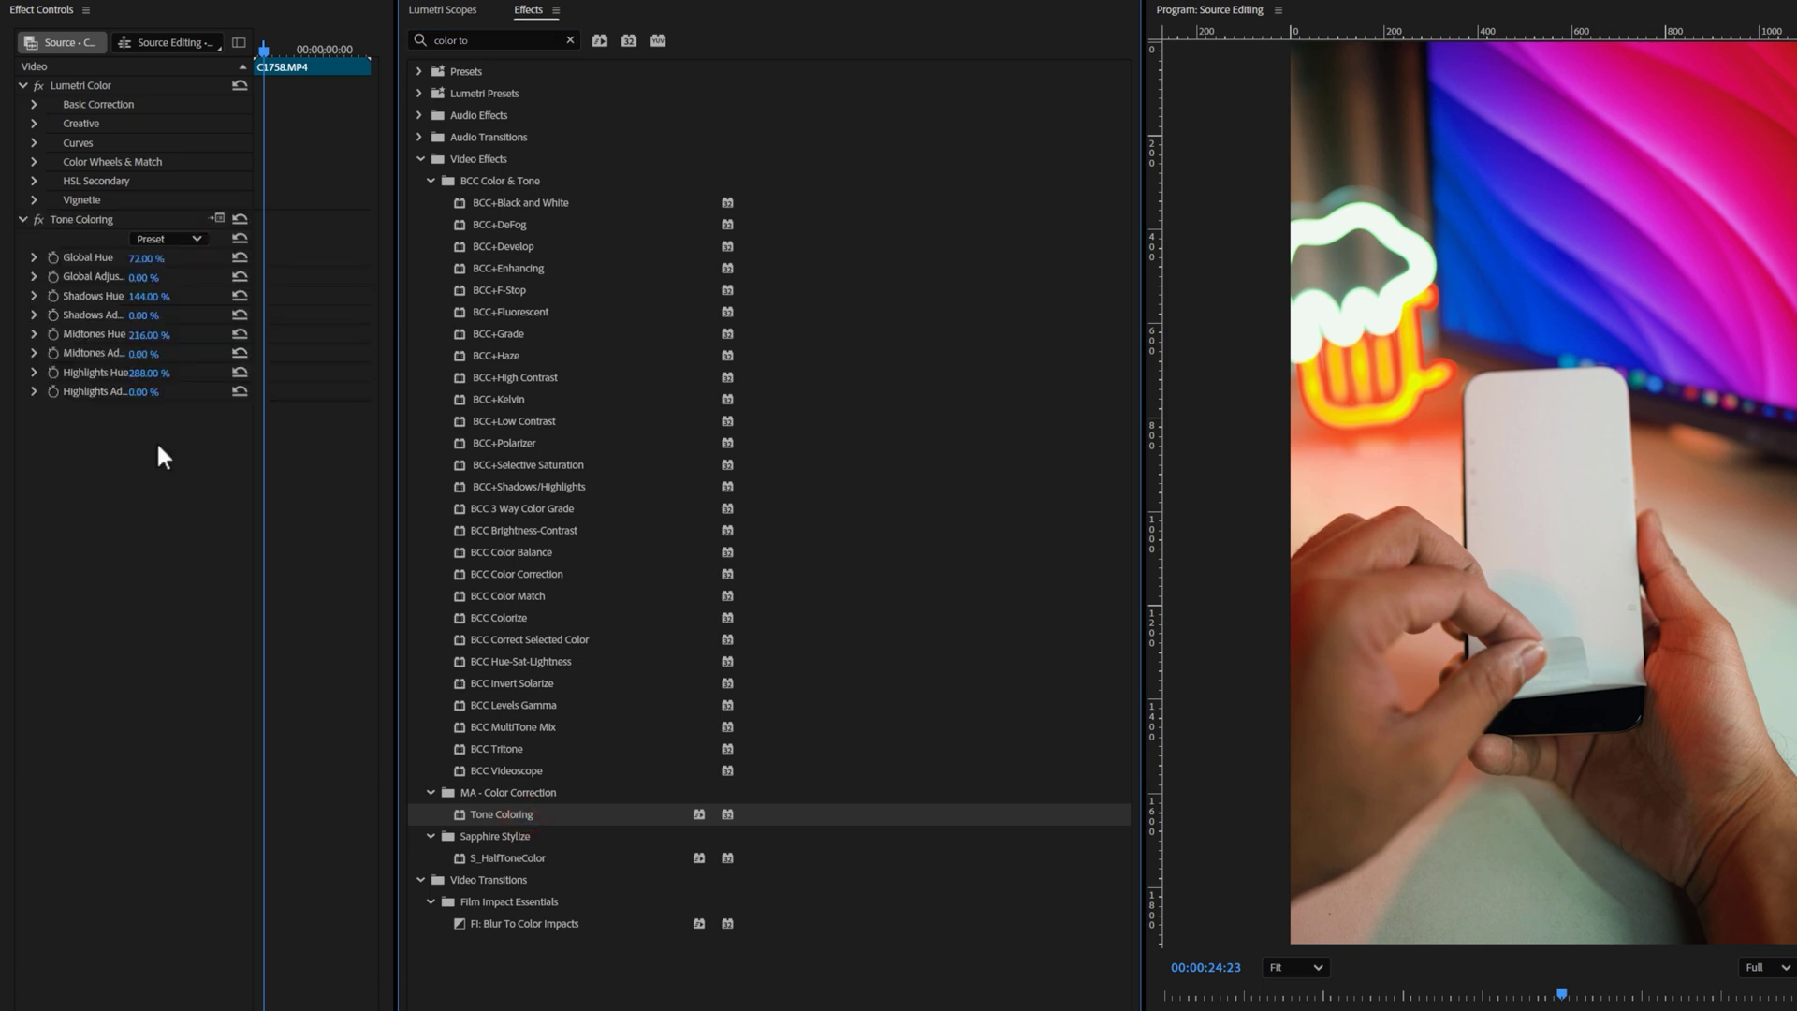
{"action": "left_click", "coordinate": [172, 238]}
{"action": "left_click", "coordinate": [185, 307]}
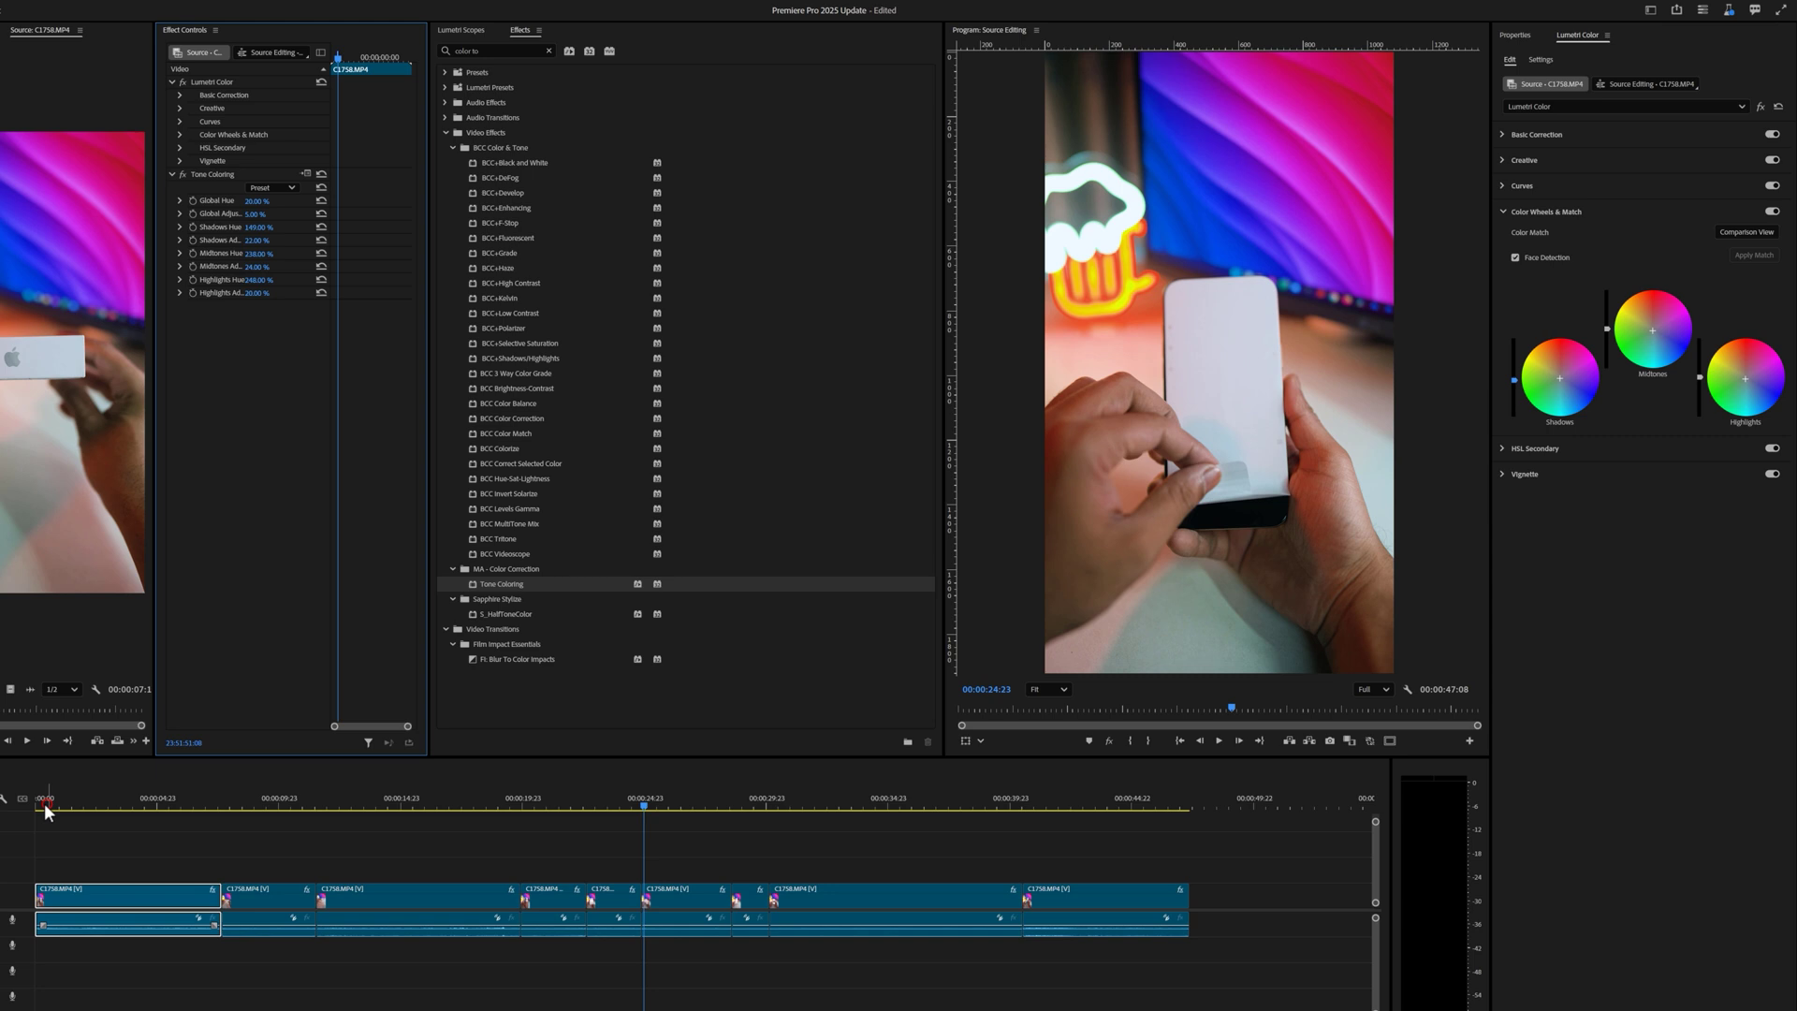
{"action": "left_click_drag", "start_coordinate": [47, 810], "coordinate": [533, 807]}
{"action": "left_click", "coordinate": [632, 805]}
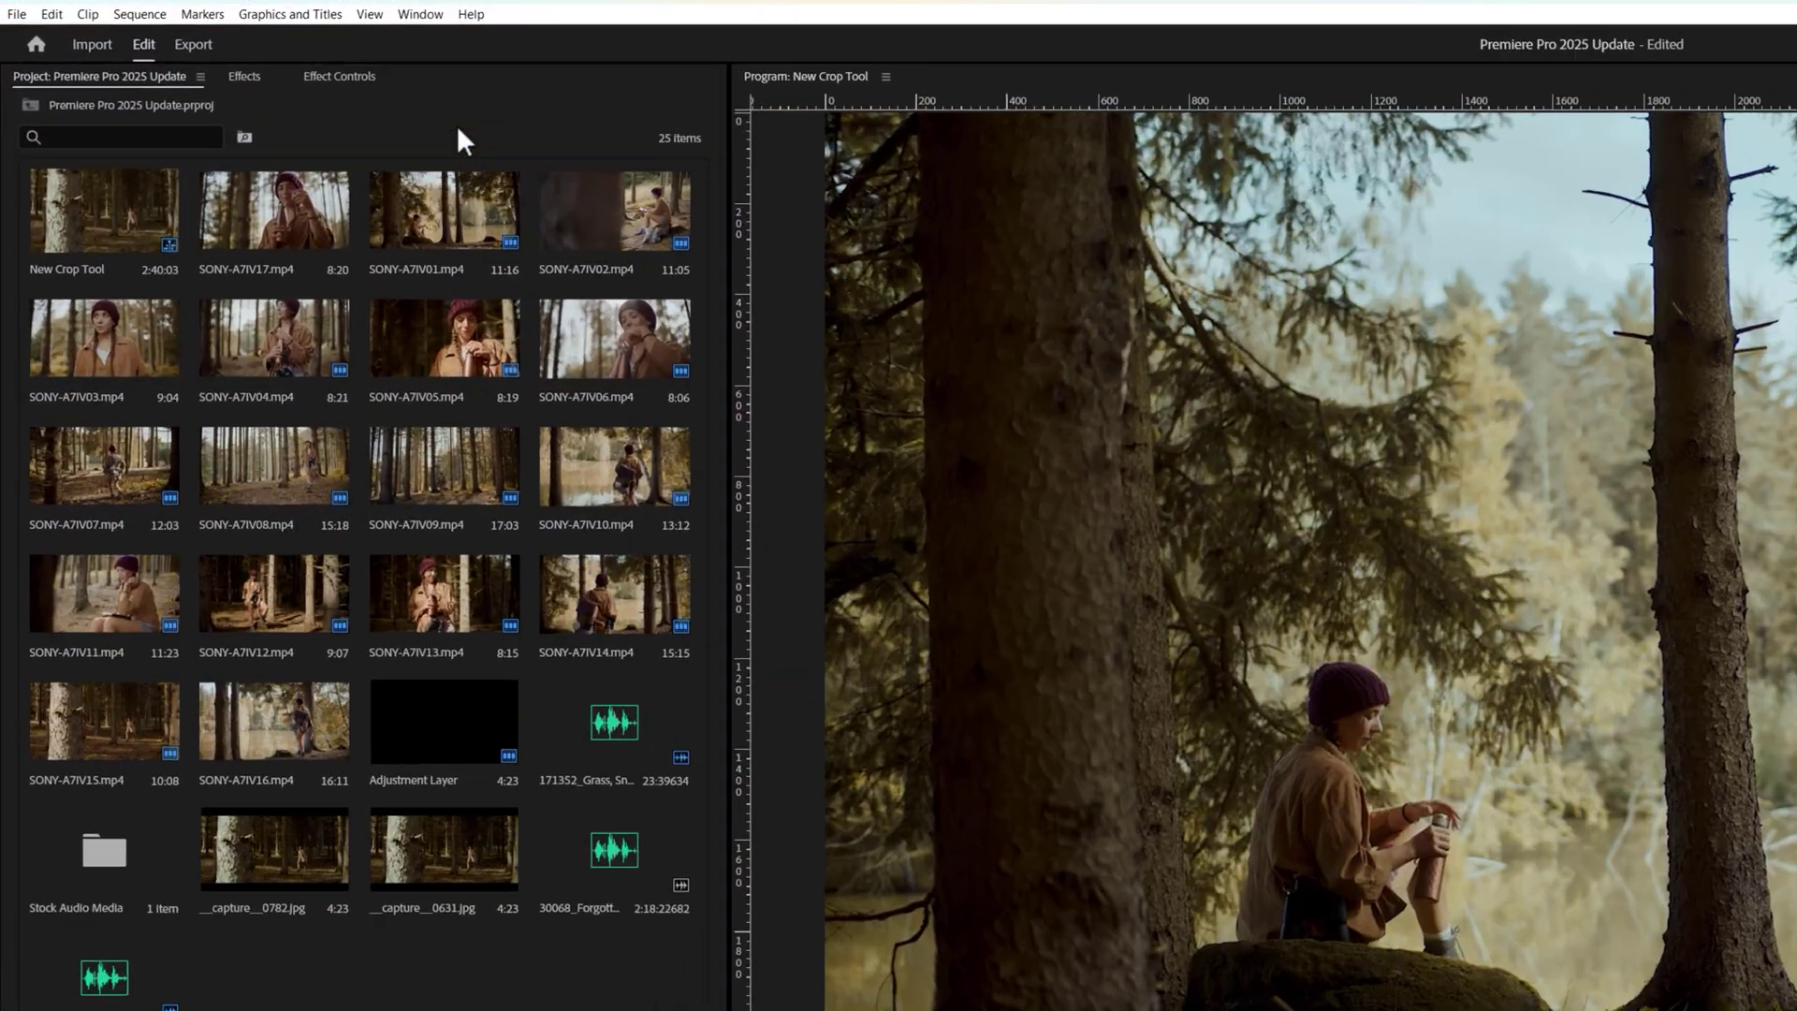
Set Crop Top and Crop Bottom to 10% for the lakeside forest shot in Effect Controls.
{"action": "left_click", "coordinate": [239, 19]}
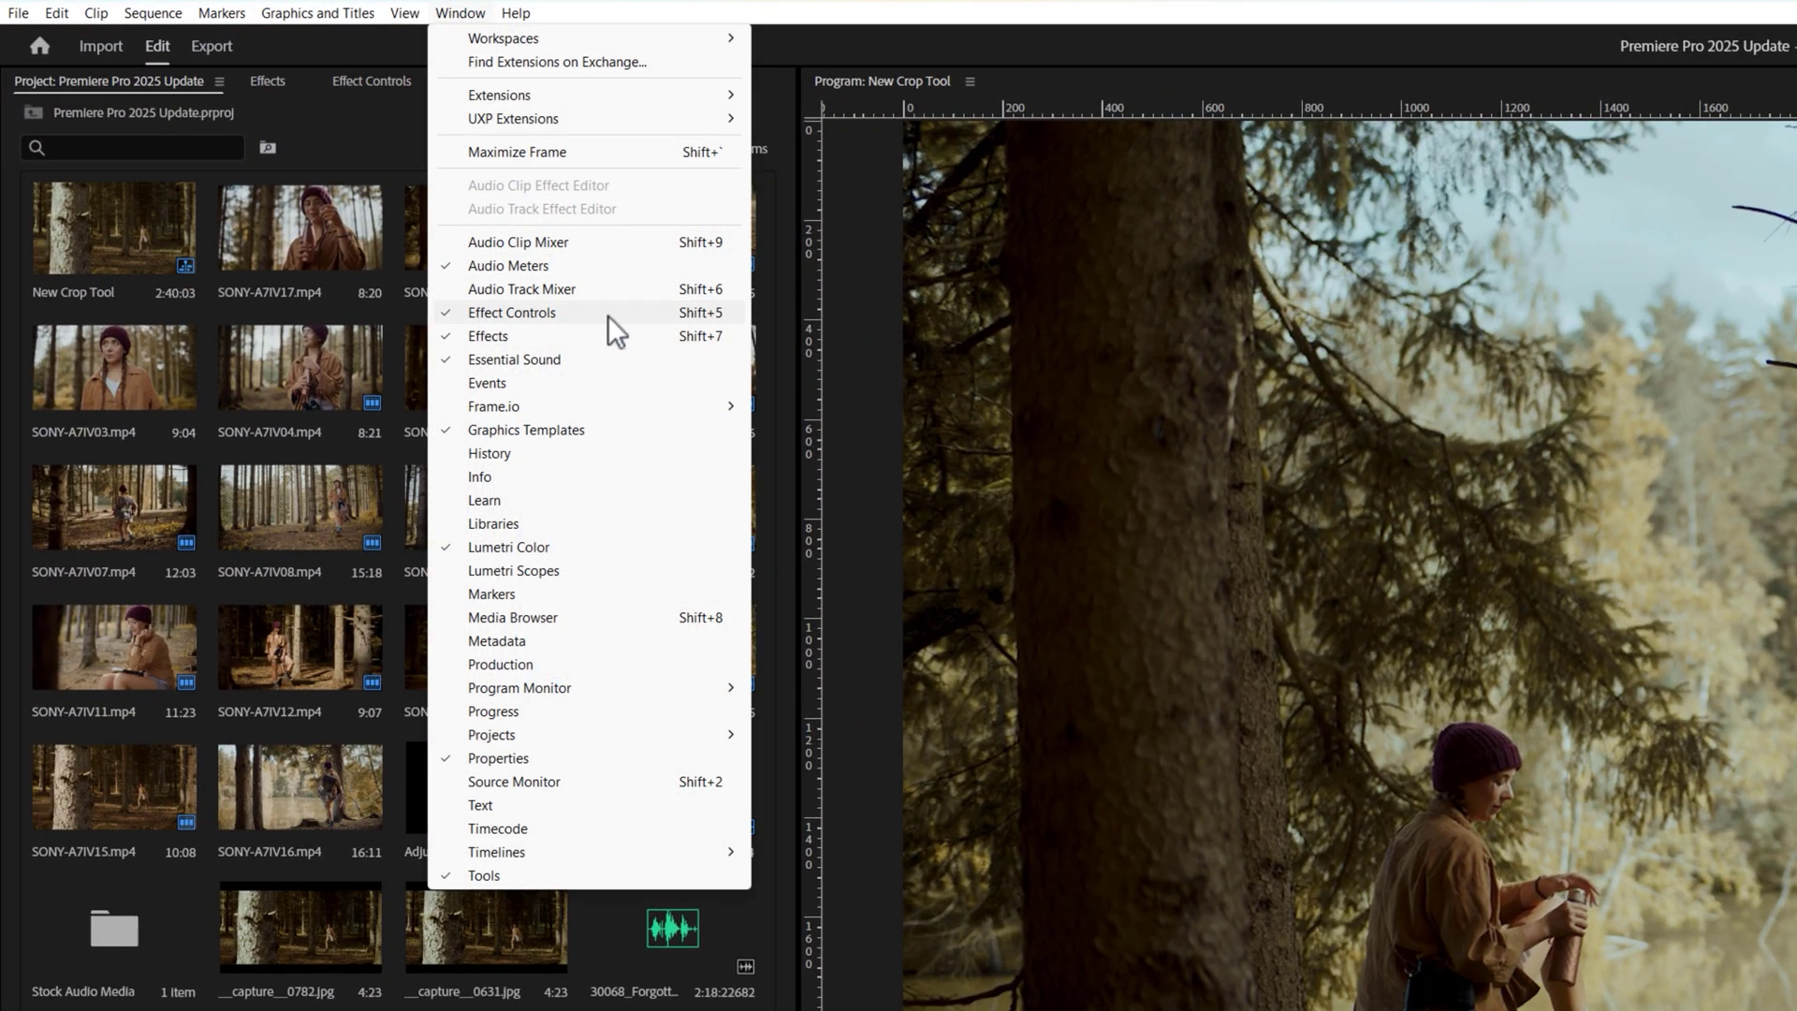
{"action": "left_click", "coordinate": [608, 314]}
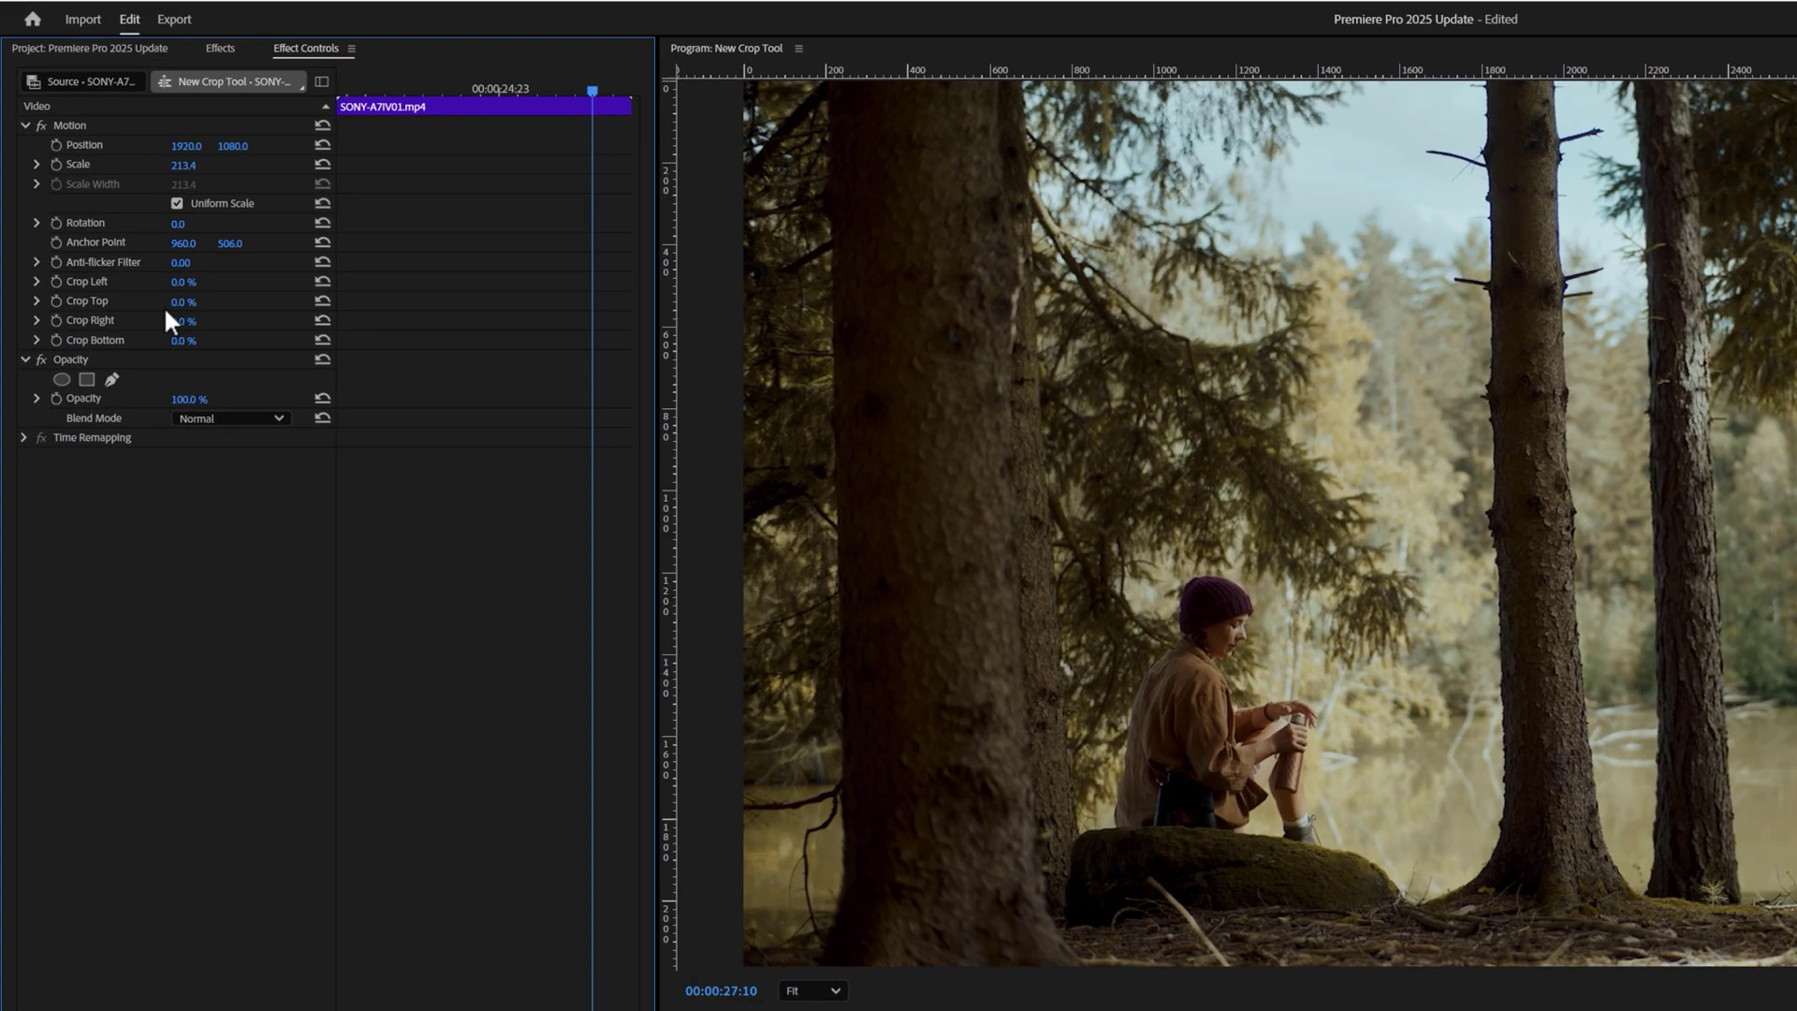
{"action": "left_click", "coordinate": [222, 388]}
{"action": "type", "text": "1"}
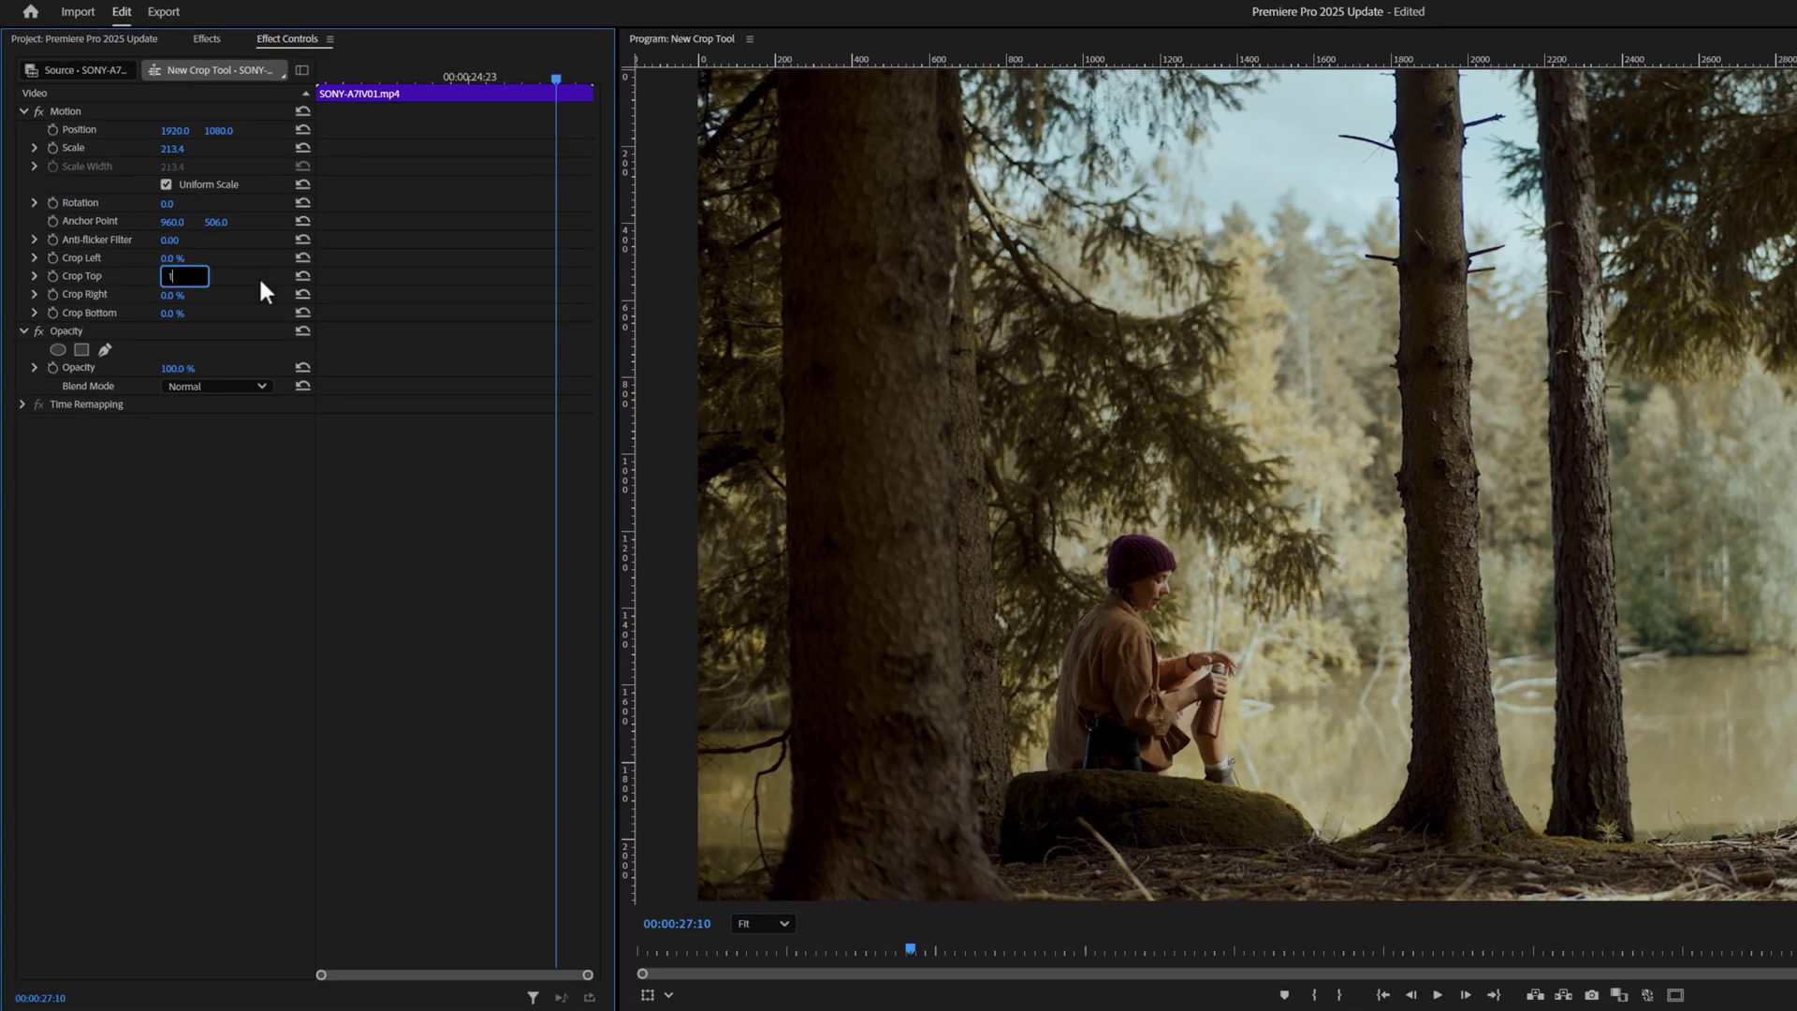
{"action": "type", "text": "0"}
{"action": "key", "text": "Return"}
{"action": "key", "text": "Tab"}
{"action": "key", "text": "Tab"}
{"action": "type", "text": "10"}
{"action": "key", "text": "Return"}
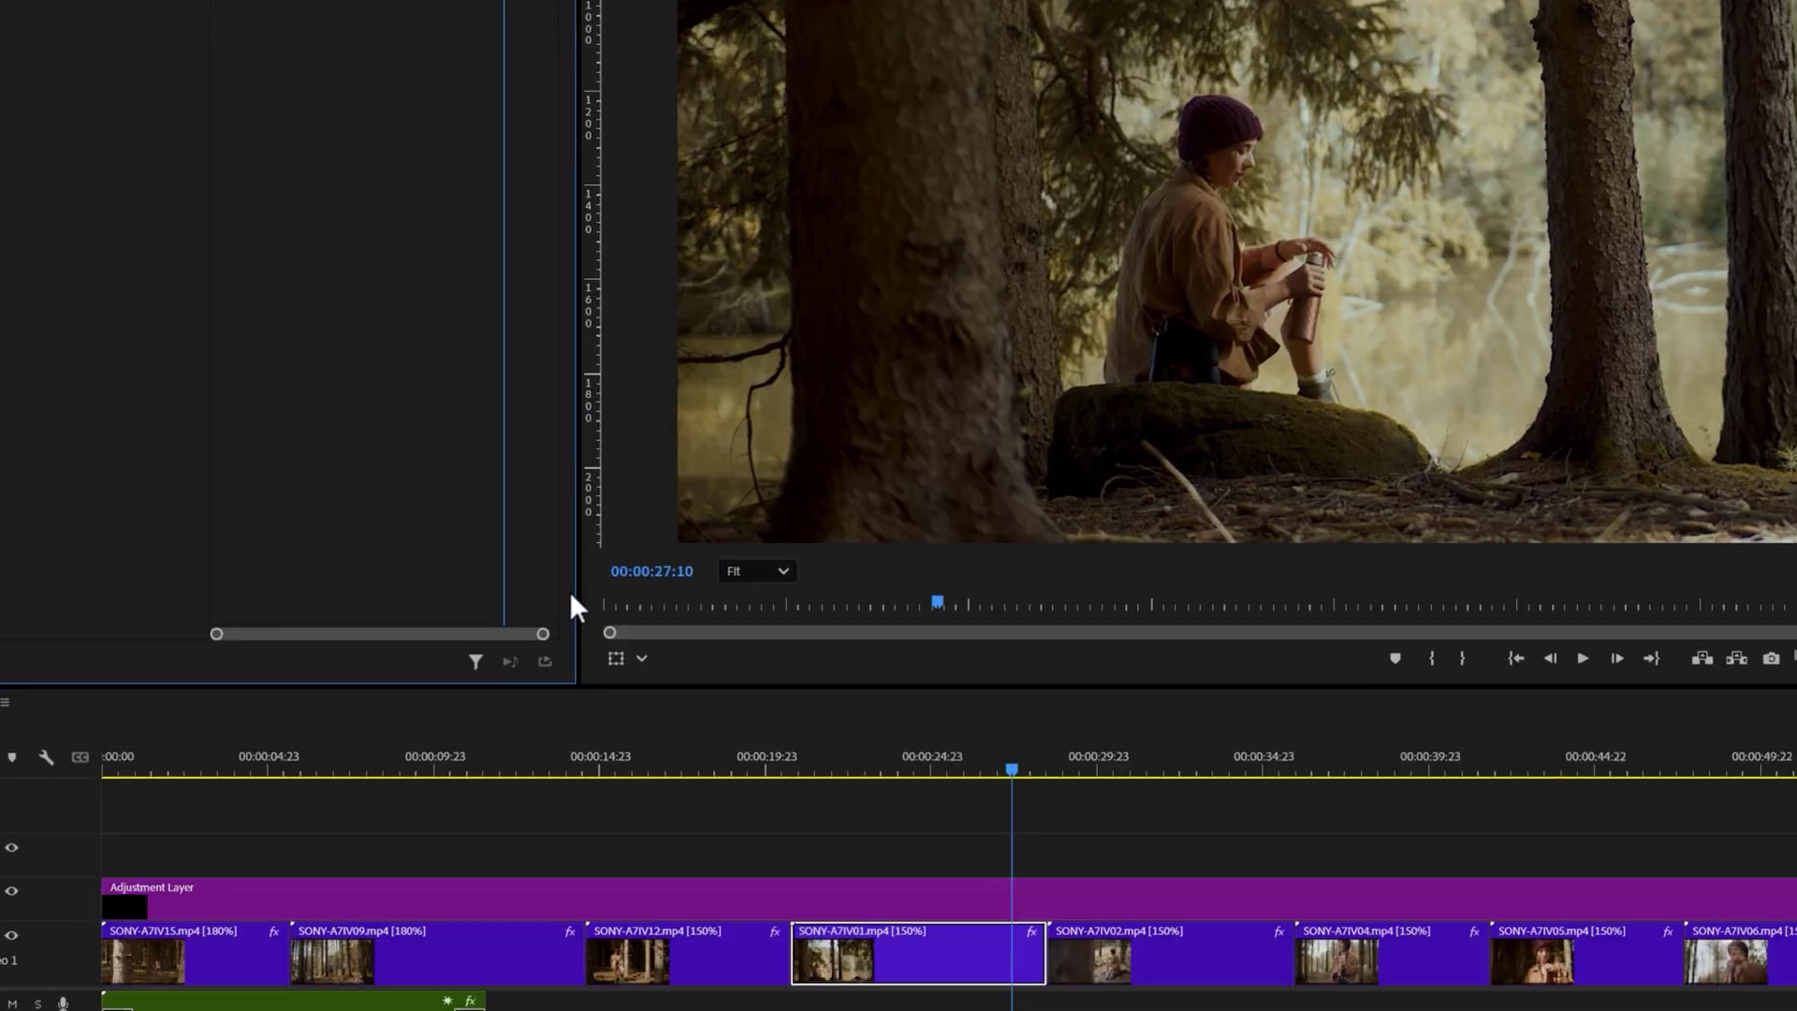
Enable Direct Manipulation in the Program monitor and try resizing the frame full-screen, then undo.
{"action": "left_click", "coordinate": [616, 658]}
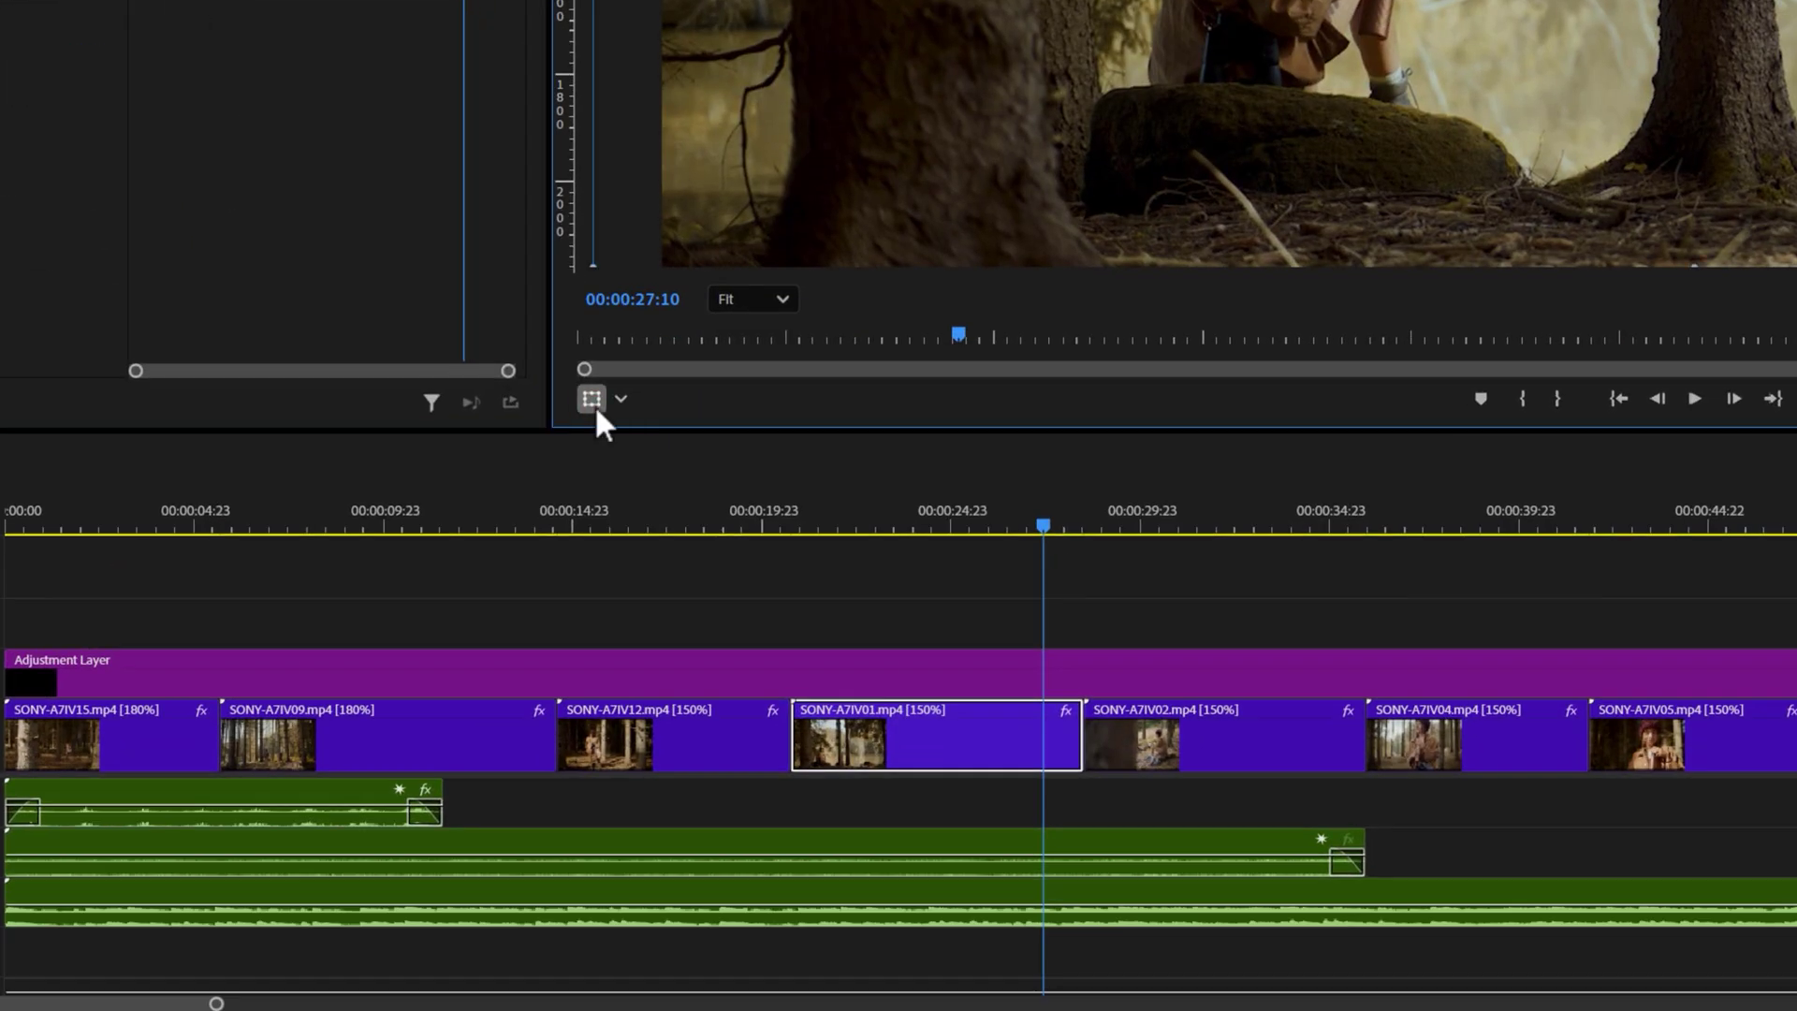
{"action": "key", "text": "grave"}
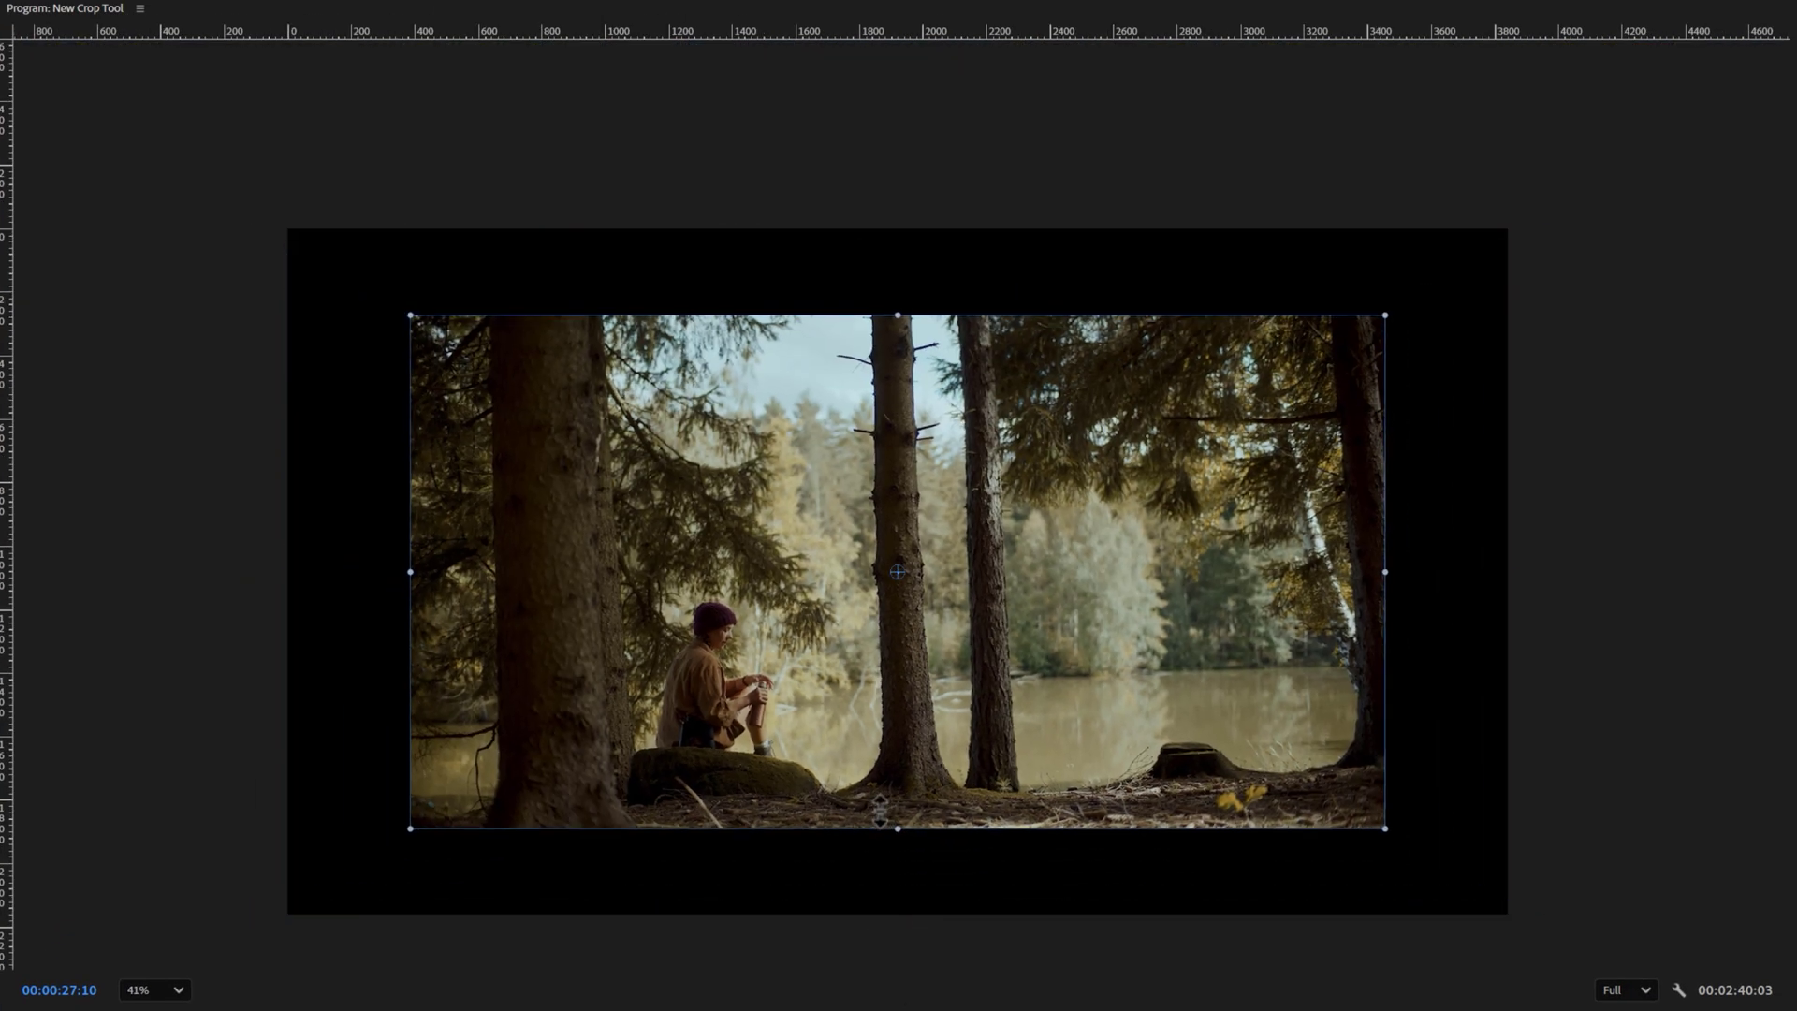
{"action": "left_click_drag", "start_coordinate": [880, 811], "coordinate": [833, 846]}
{"action": "key", "text": "ctrl+z"}
{"action": "key", "text": "ctrl+z"}
{"action": "key", "text": "grave"}
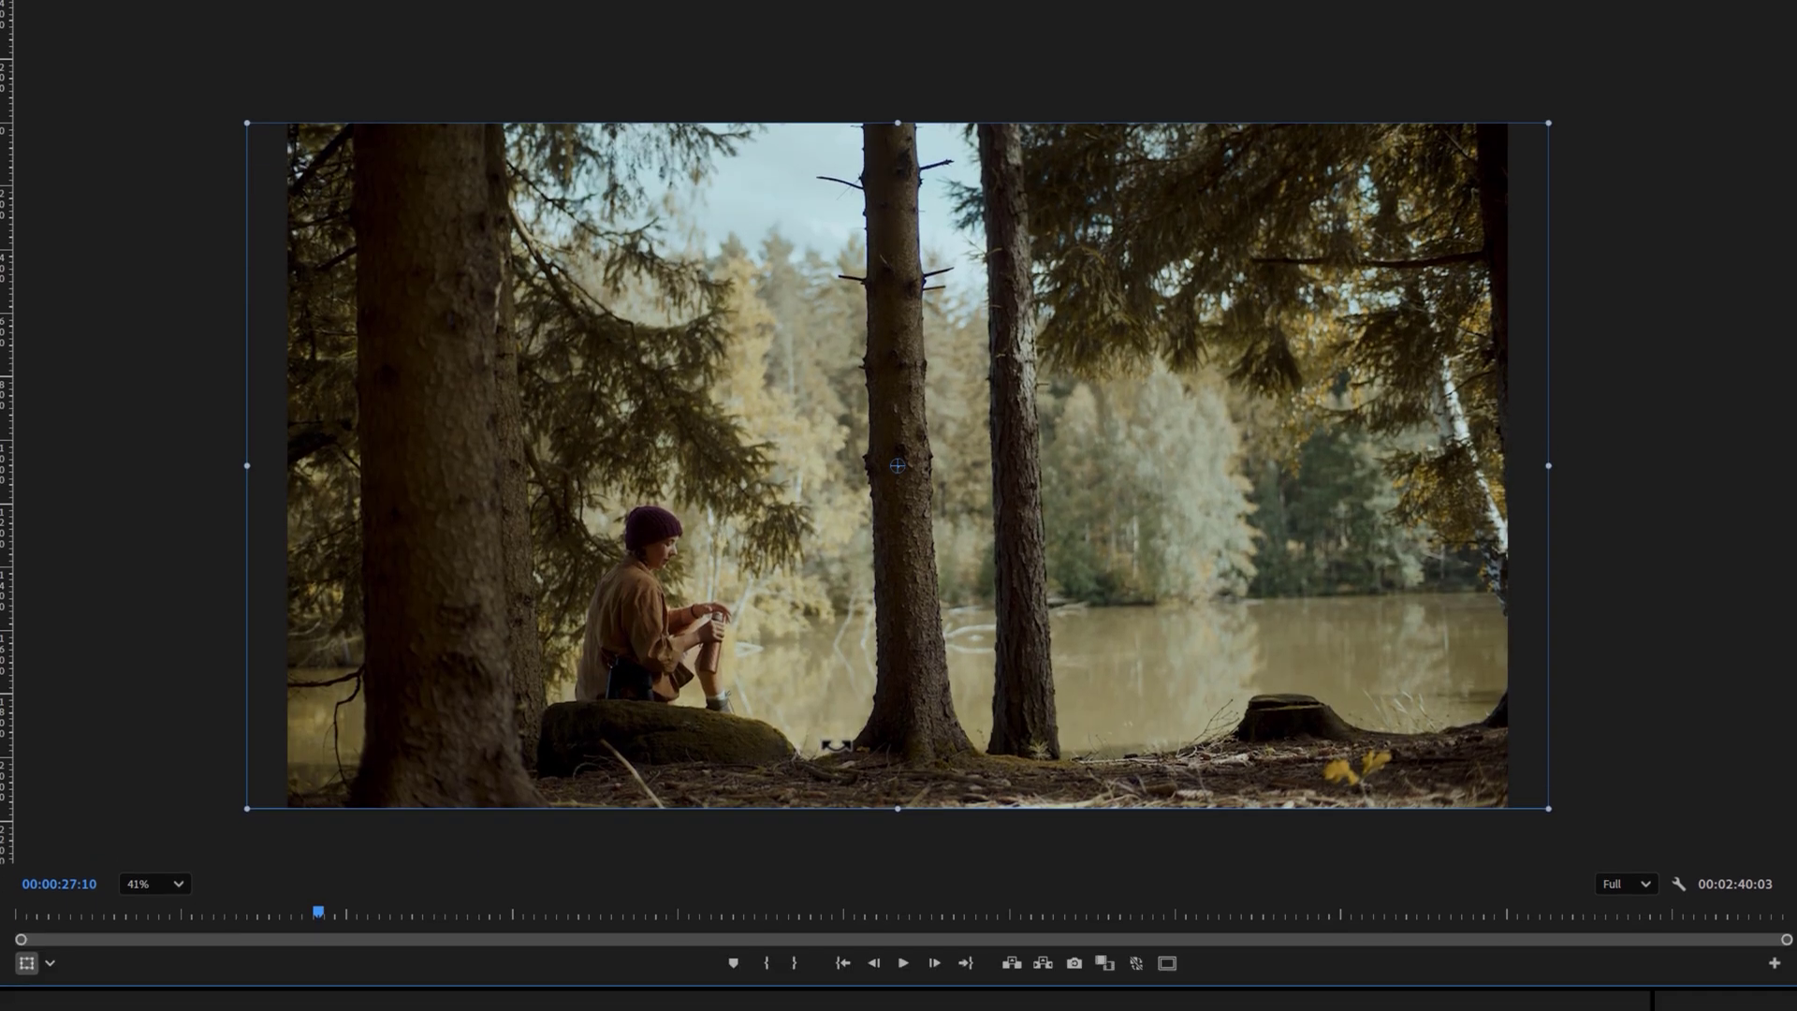
Show the Transform/Crop handle choice, then zoom the timeline and remove the Audio 1 clip's old fade-out.
{"action": "left_click", "coordinate": [50, 826]}
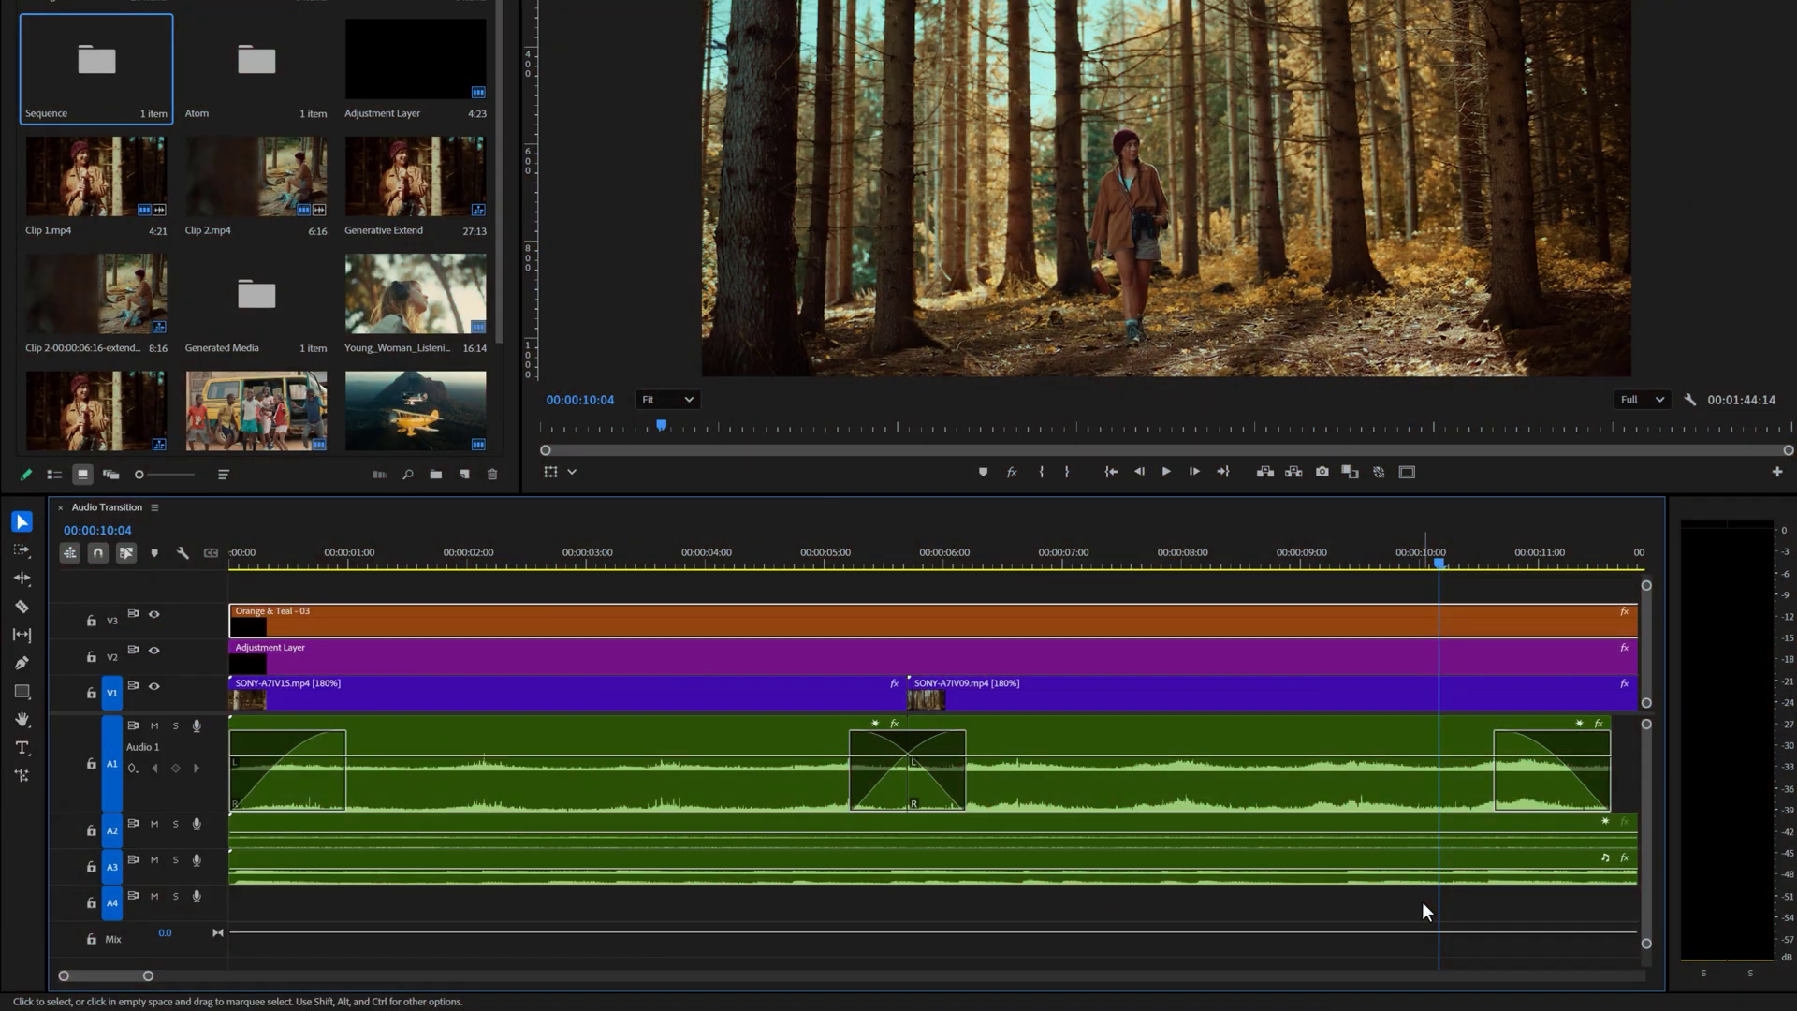
{"action": "mouse_move", "coordinate": [1359, 798]}
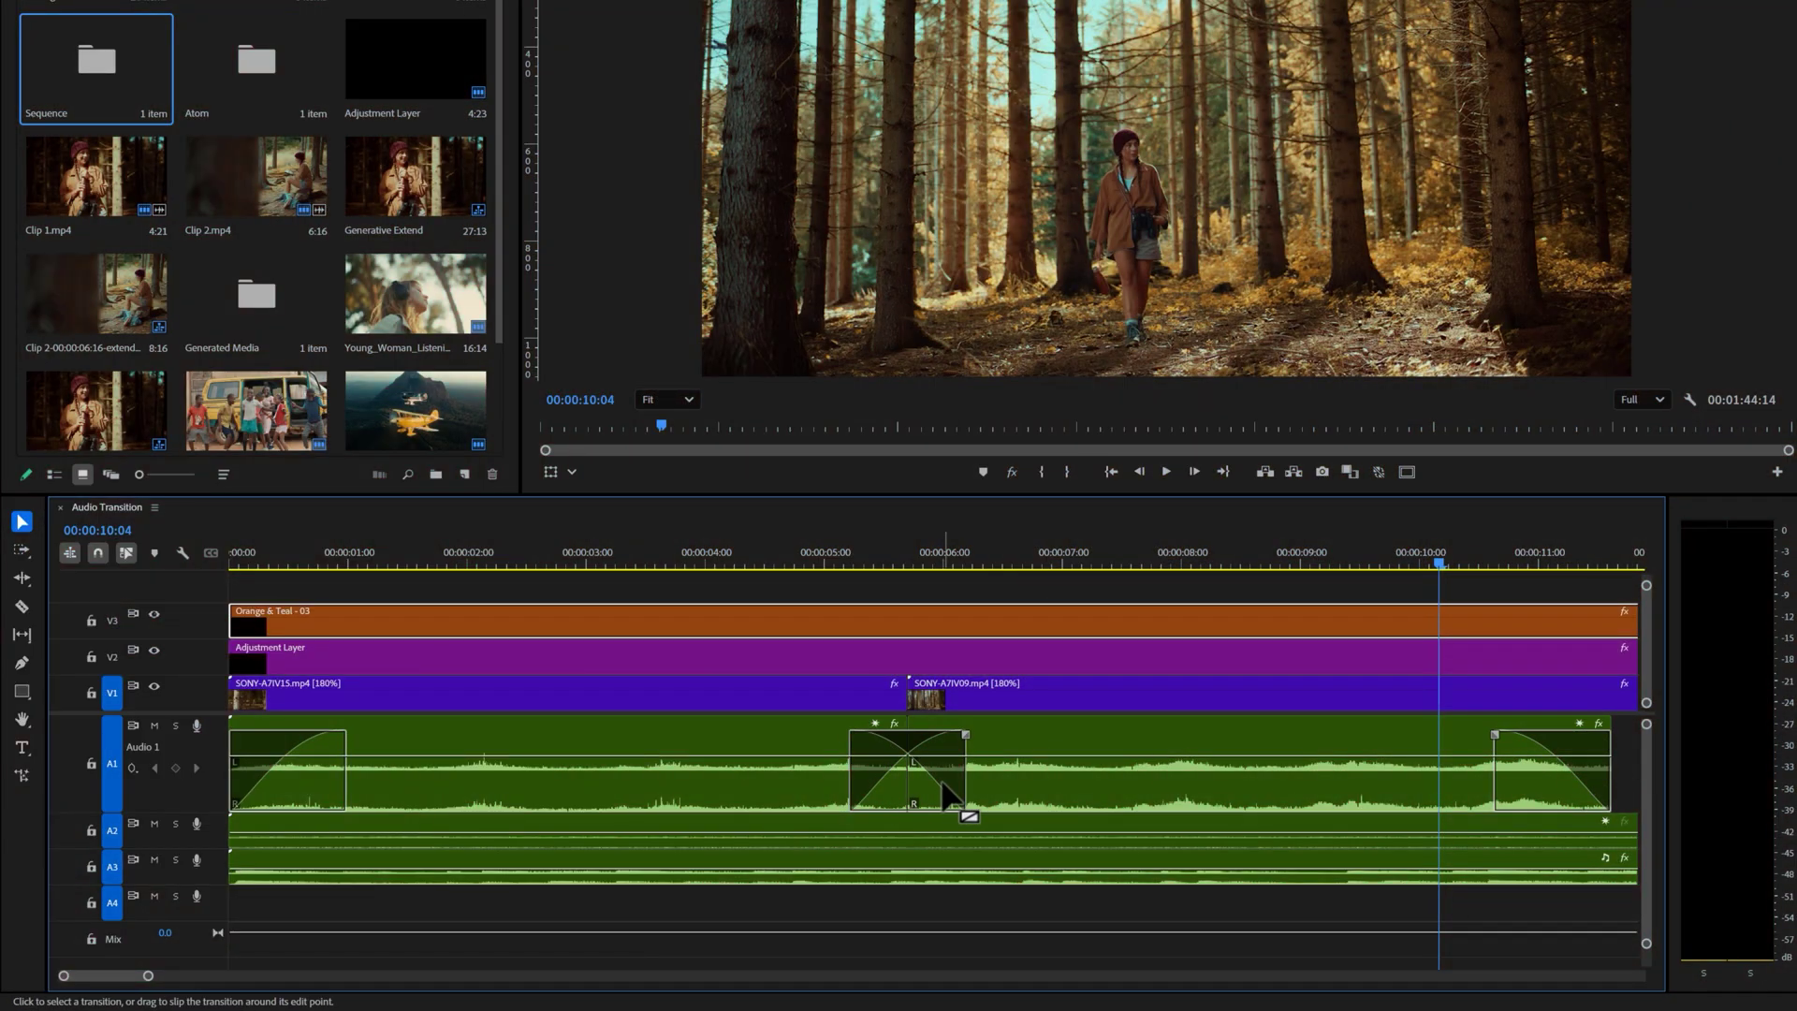
{"action": "scroll", "coordinate": [997, 876], "scroll_direction": "up", "scroll_amount": 6}
{"action": "left_click_drag", "start_coordinate": [974, 760], "coordinate": [1036, 766]}
Apply a default fade-out to the Audio 1 clip end and lengthen it to start earlier.
{"action": "right_click", "coordinate": [1070, 753]}
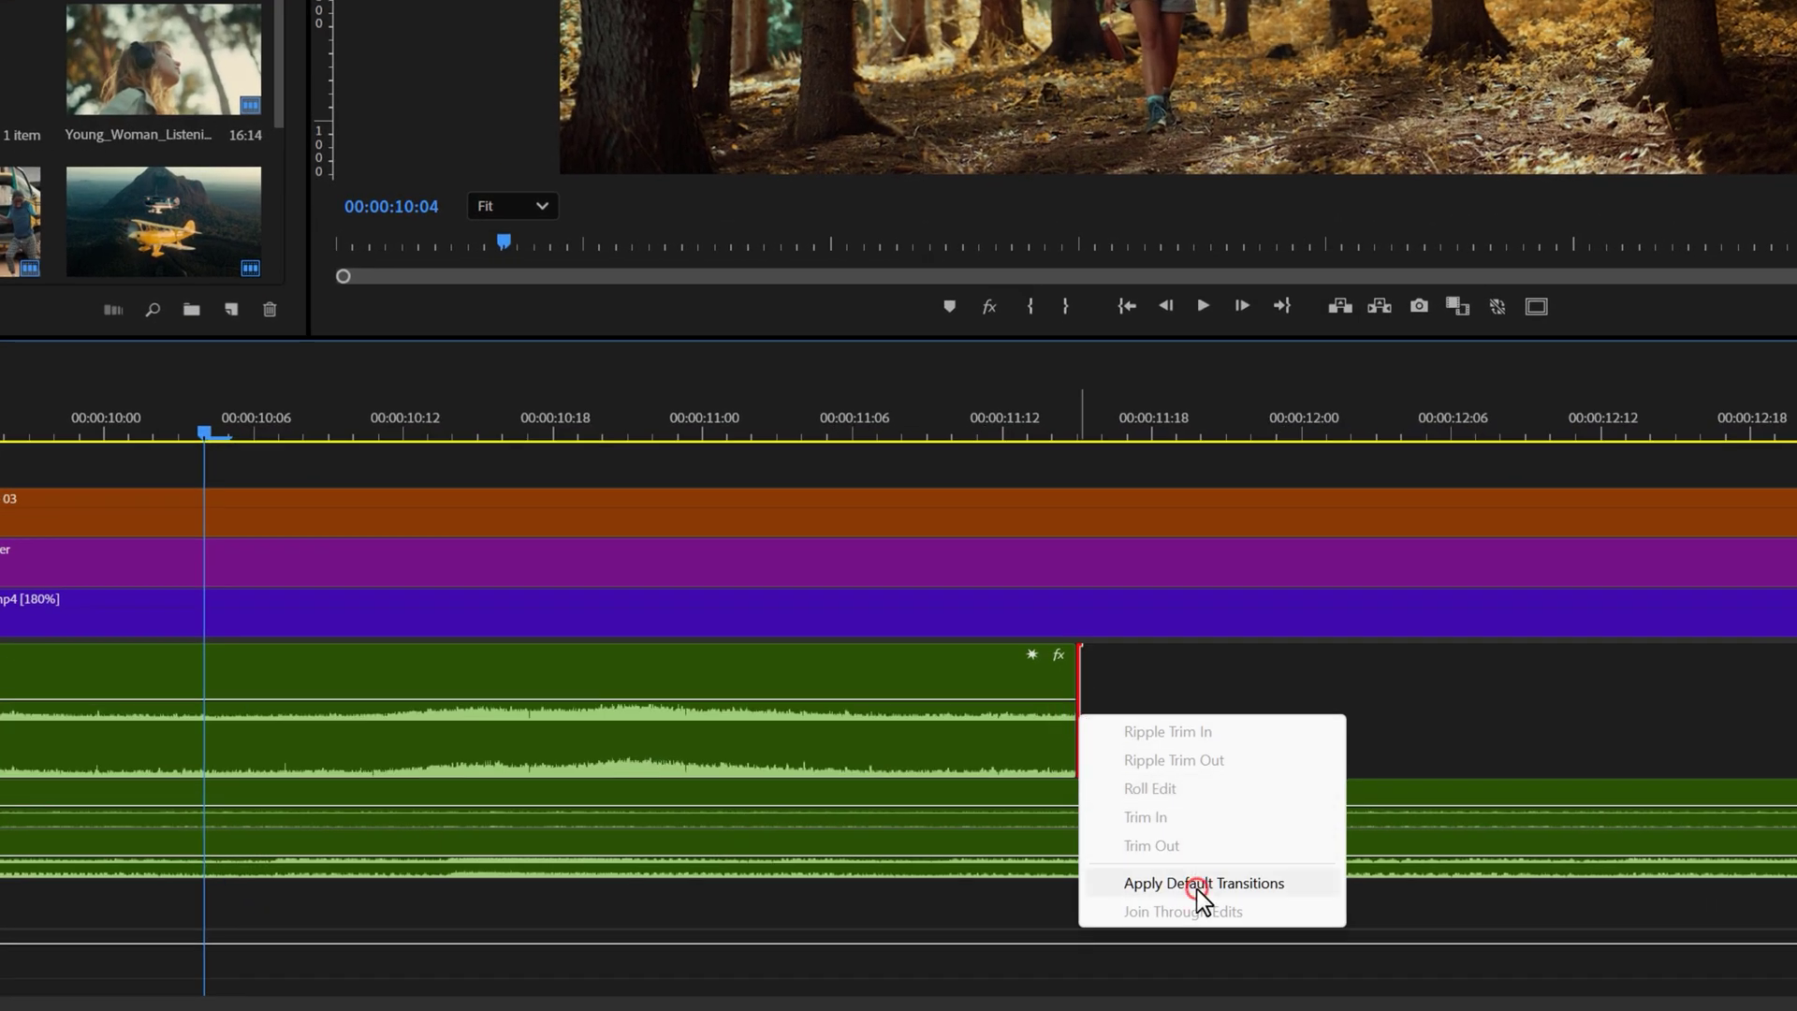
{"action": "left_click", "coordinate": [1198, 885]}
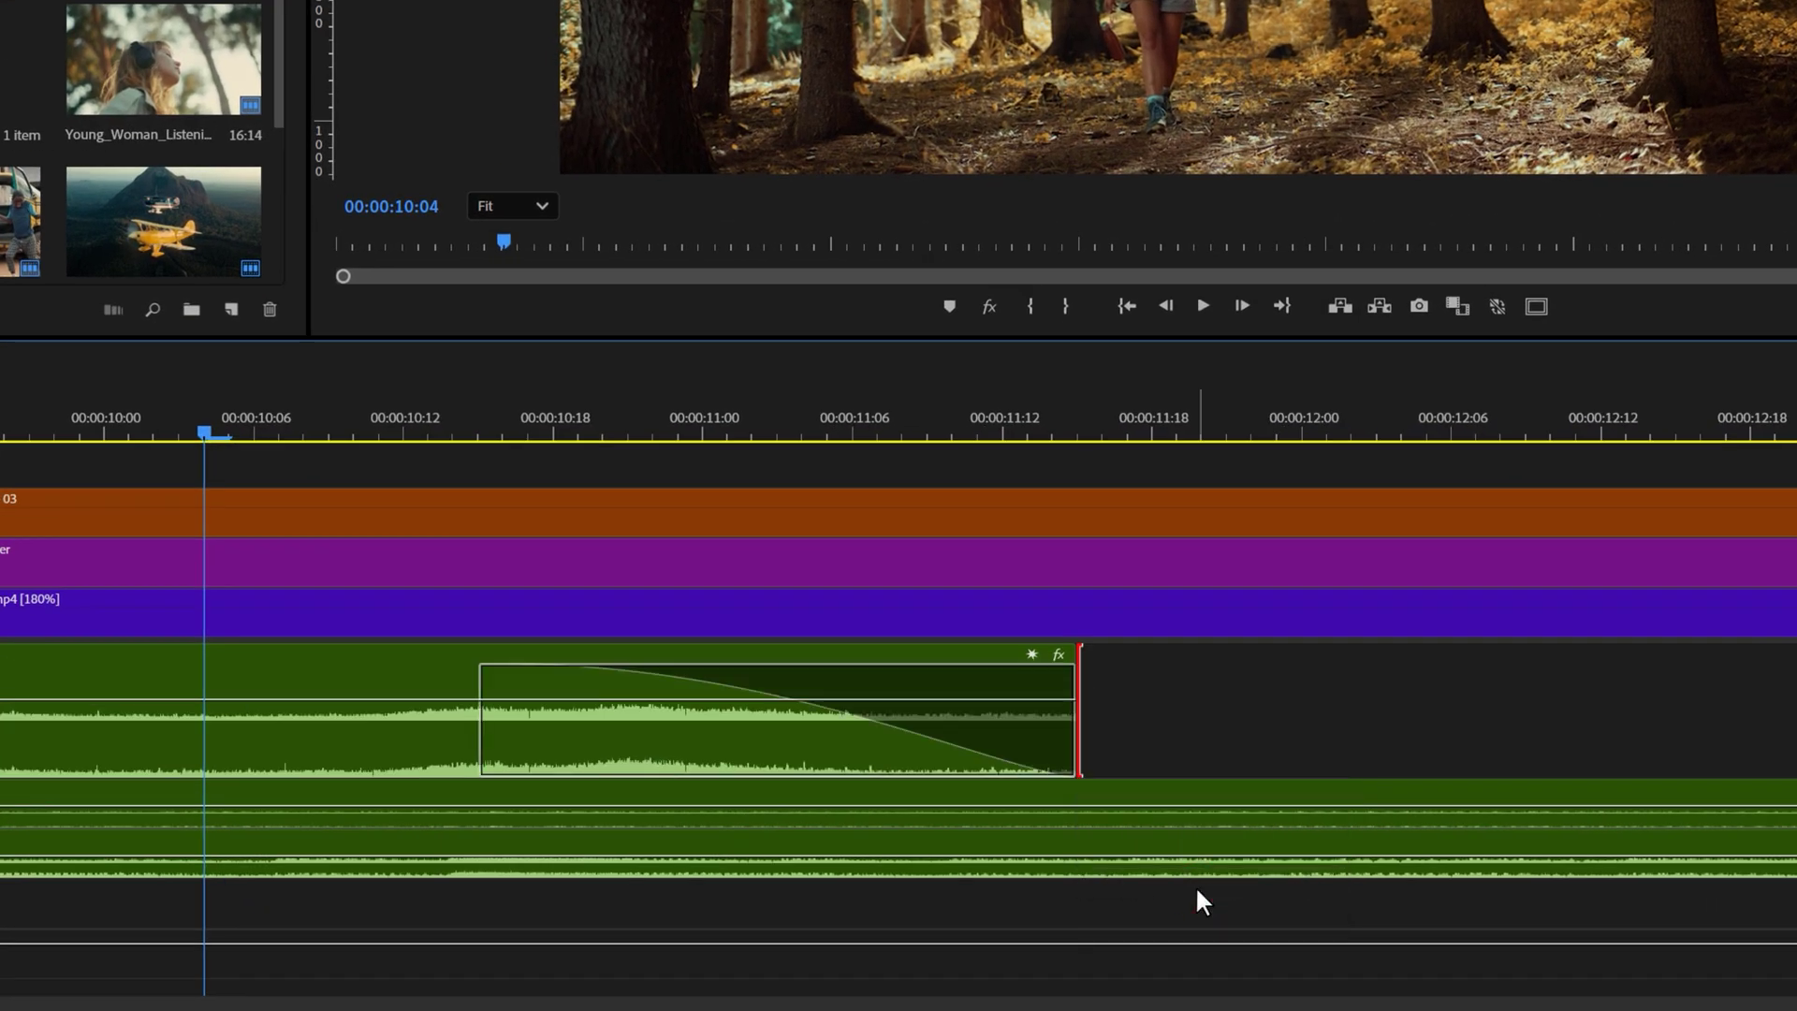
{"action": "left_click", "coordinate": [976, 724]}
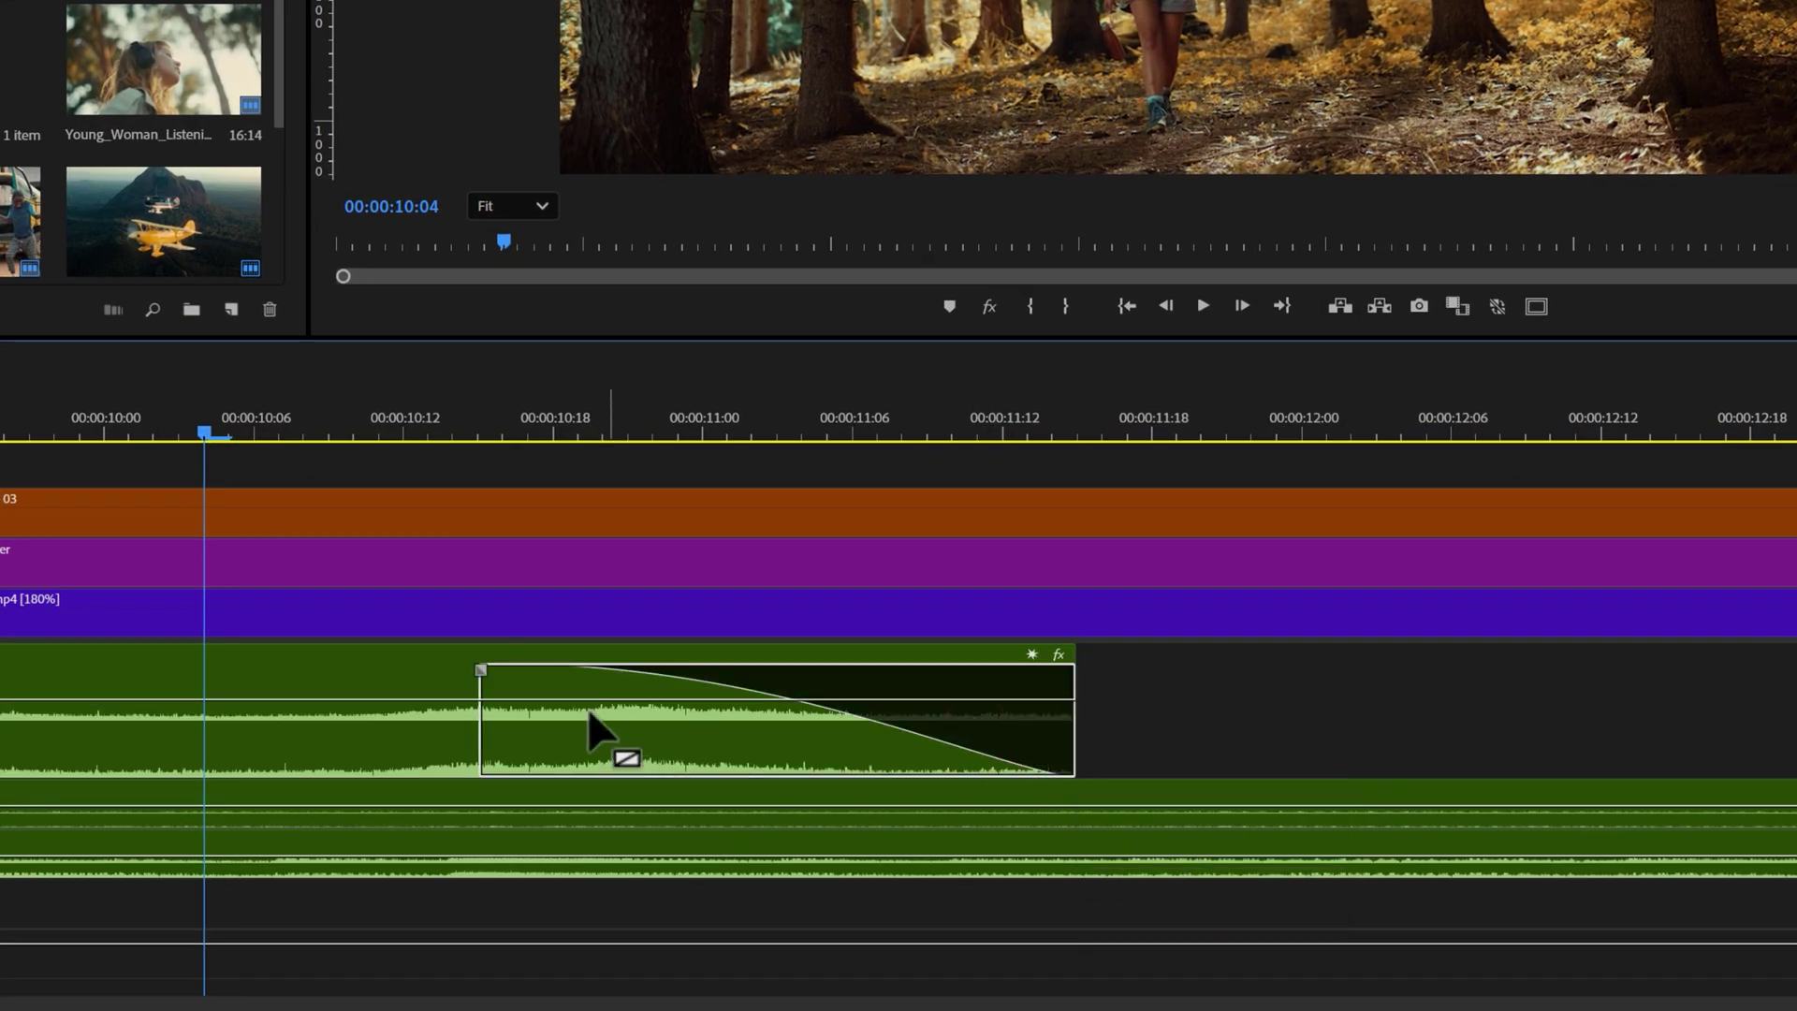
{"action": "left_click_drag", "start_coordinate": [478, 674], "coordinate": [441, 690]}
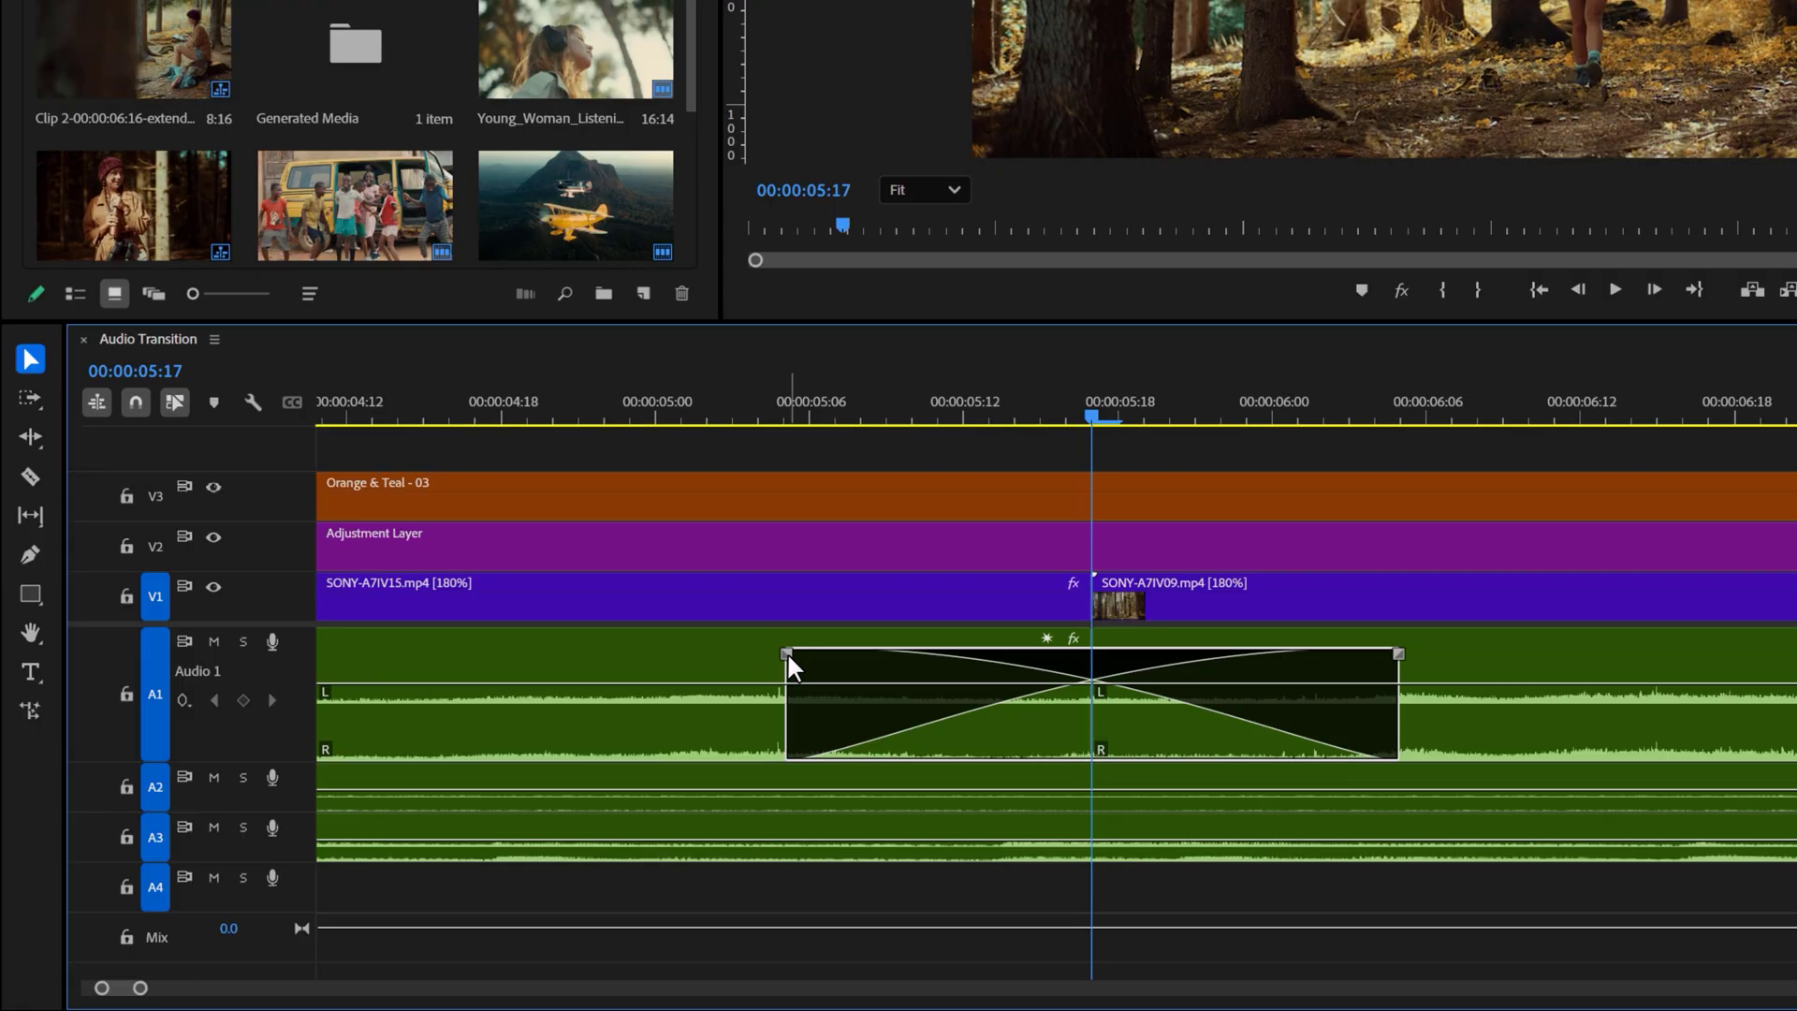